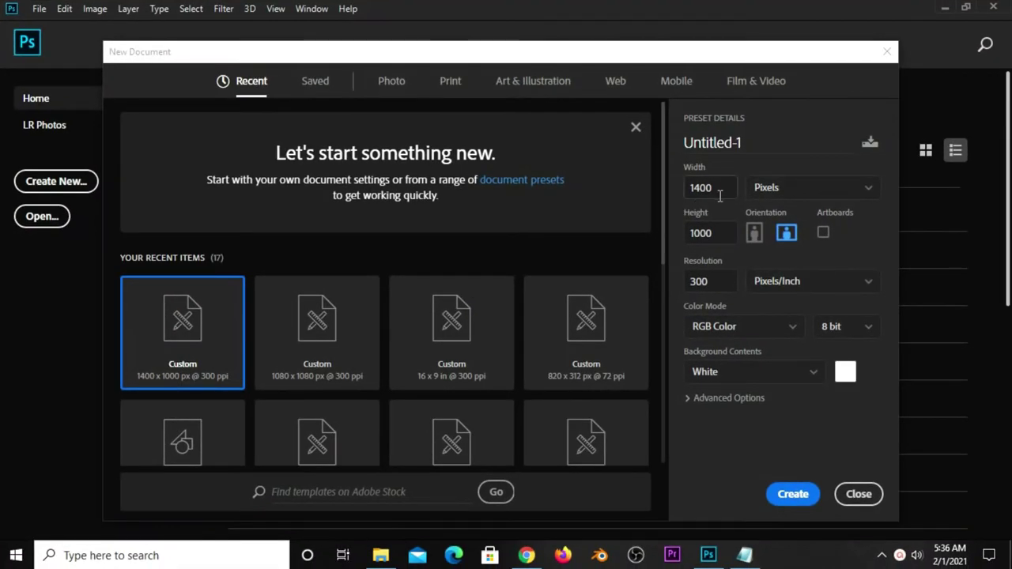
# Enter 1400 × 1000 pixels at 300 pixels/inch in the New Document settings
pyautogui.click(719, 196)
# Confirm the height and resolution, then create the blank 1400 × 1000 document
pyautogui.click(715, 237)
pyautogui.click(718, 278)
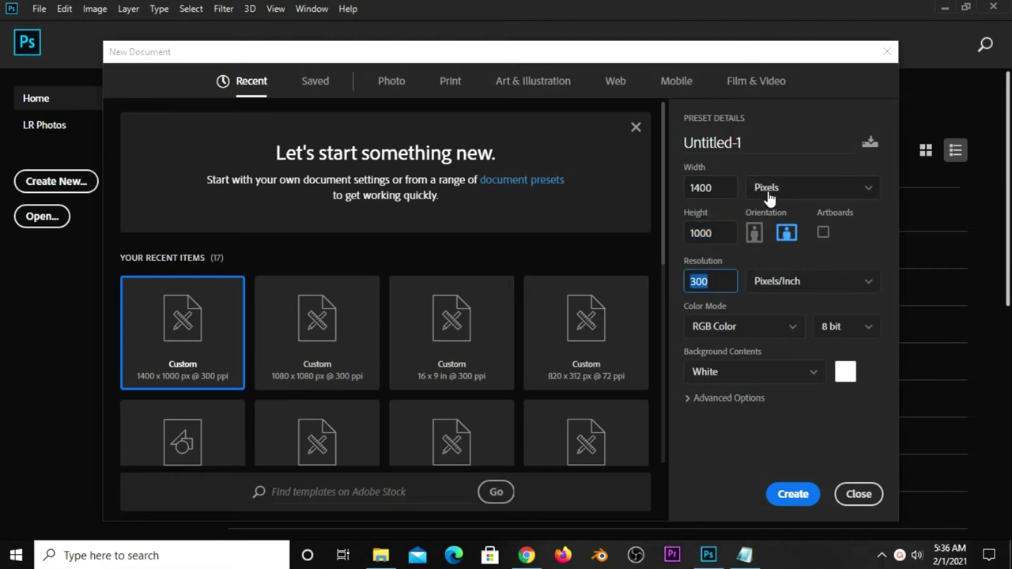
pyautogui.click(779, 496)
pyautogui.click(12, 77)
pyautogui.click(43, 79)
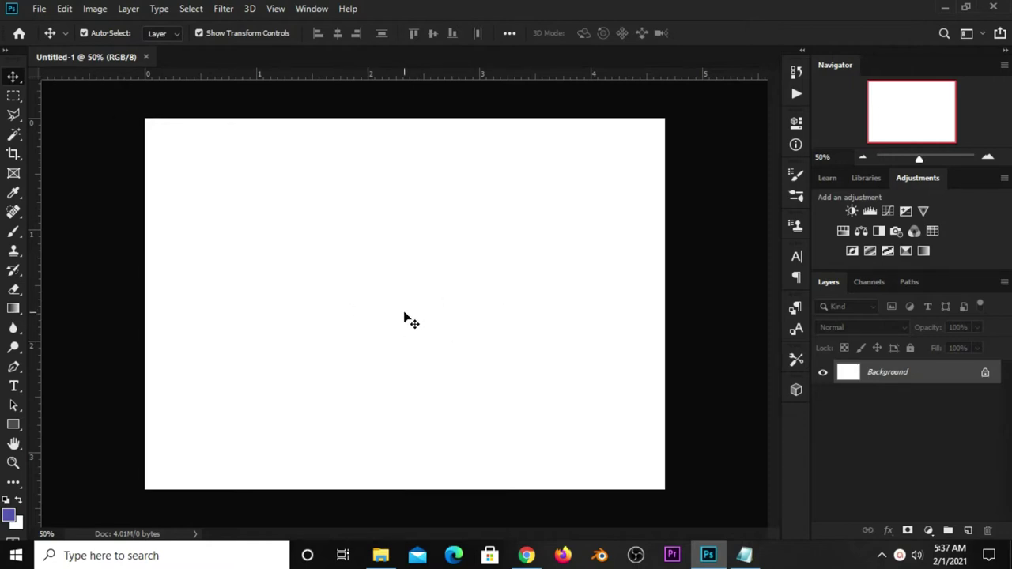
# Add a Solid Color fill layer in dark navy #020230 over the canvas
pyautogui.click(929, 532)
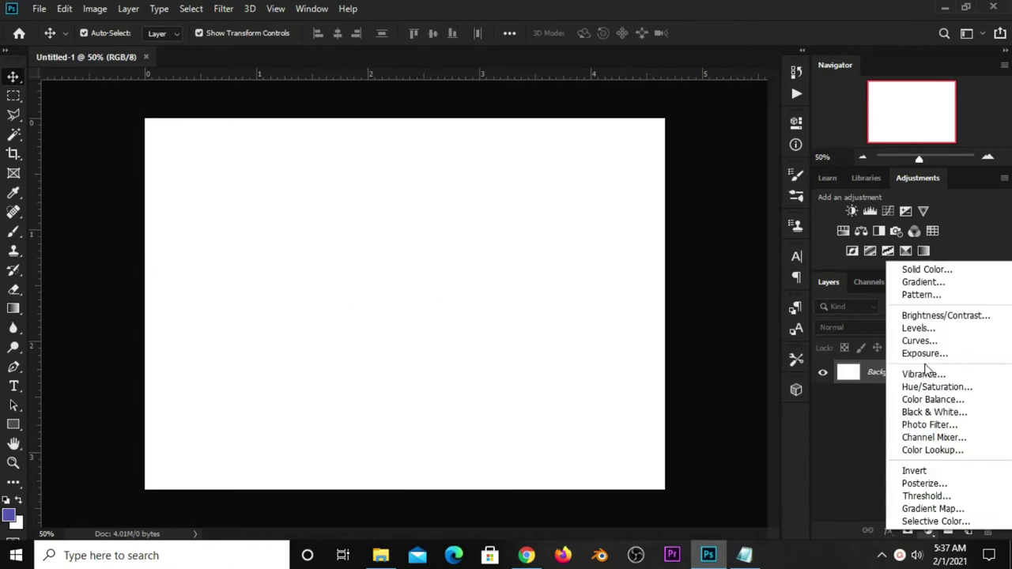
pyautogui.click(930, 271)
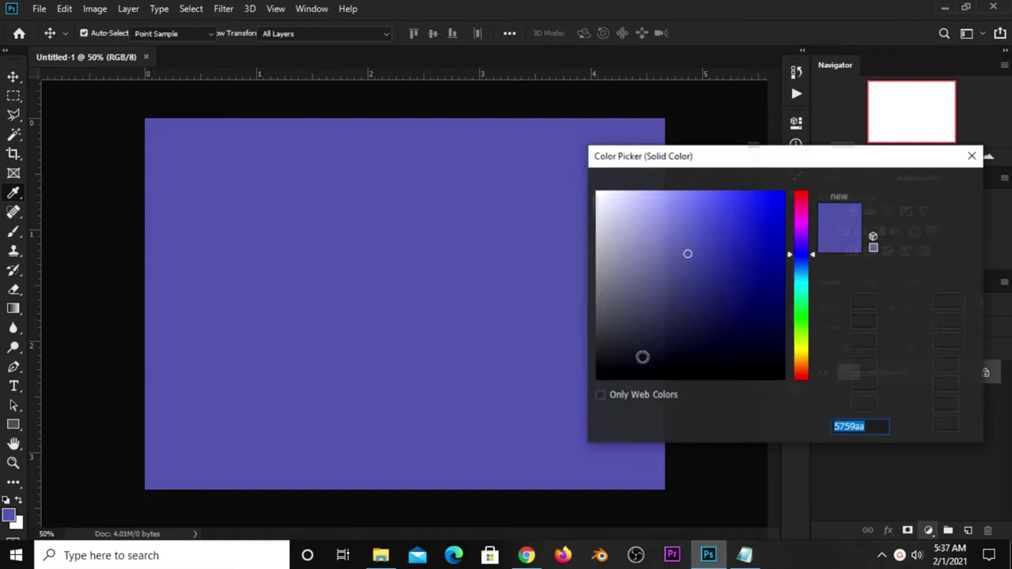
pyautogui.click(745, 555)
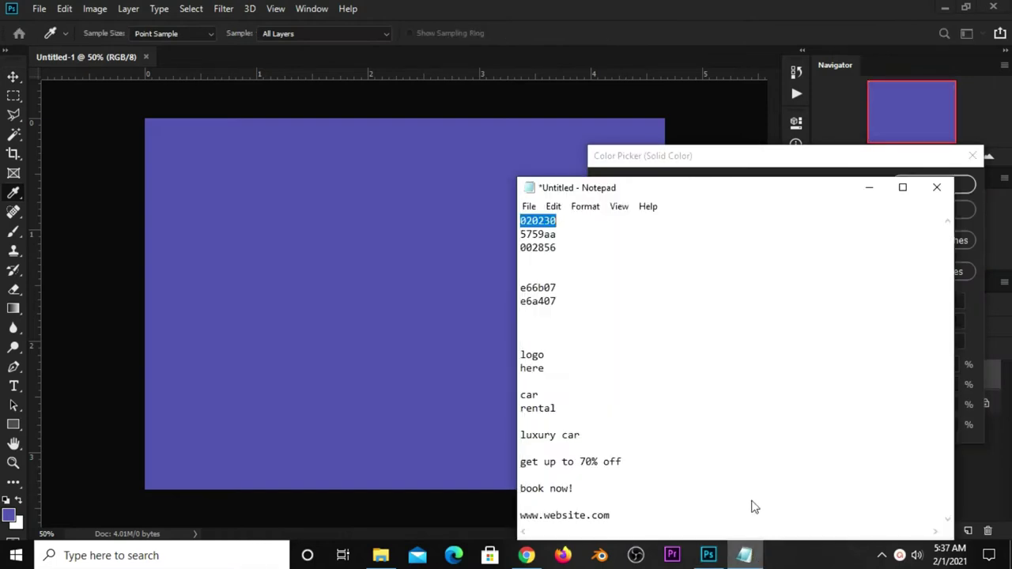
pyautogui.rightClick(560, 222)
pyautogui.click(585, 271)
pyautogui.click(683, 47)
pyautogui.rightClick(849, 427)
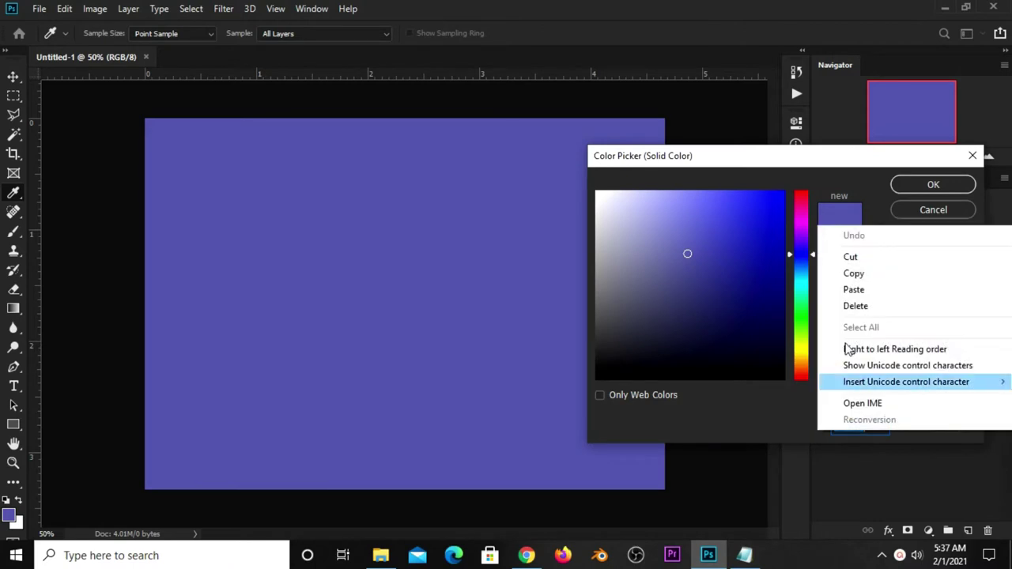
pyautogui.click(848, 293)
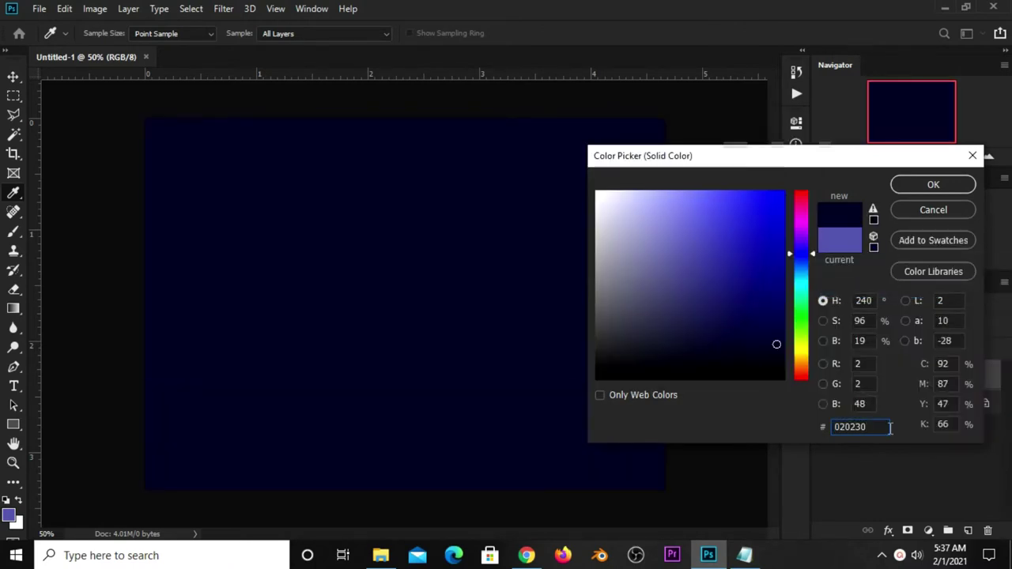
pyautogui.click(912, 187)
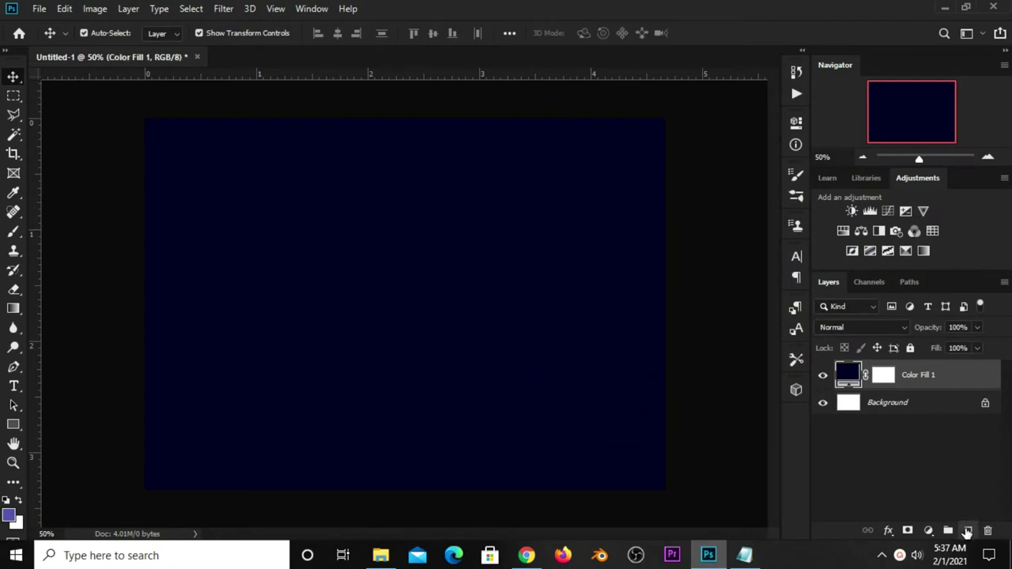
pyautogui.click(968, 531)
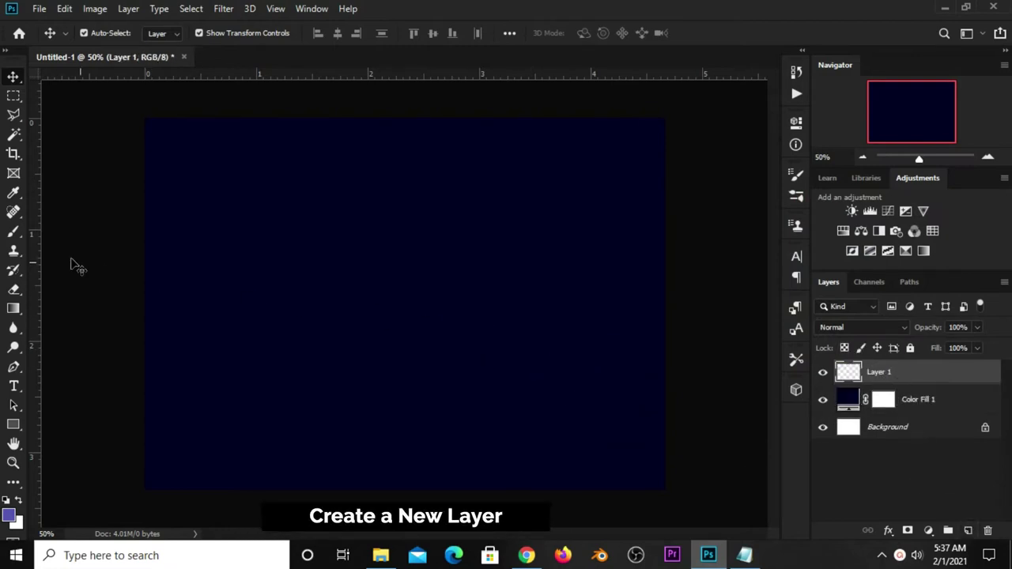
# Select the Brush Tool and set the foreground colour to purple #5759aa
pyautogui.click(17, 233)
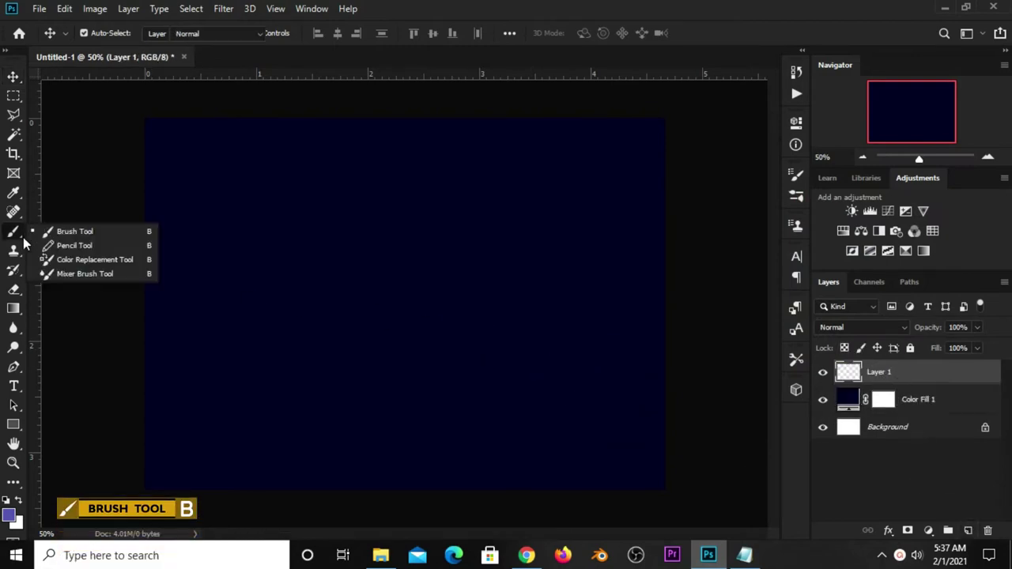
pyautogui.click(99, 235)
pyautogui.click(9, 516)
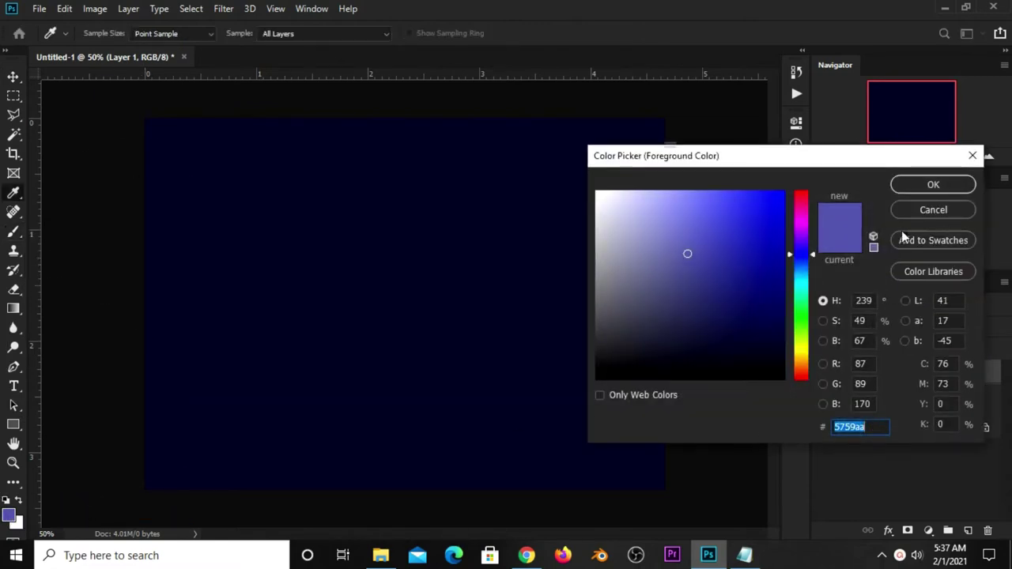
pyautogui.click(907, 188)
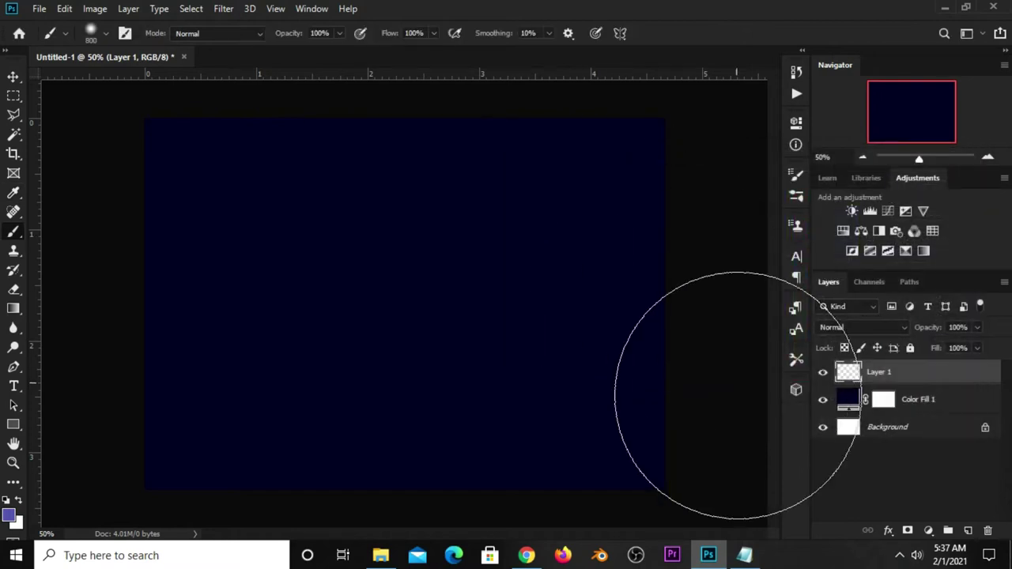
pyautogui.click(9, 515)
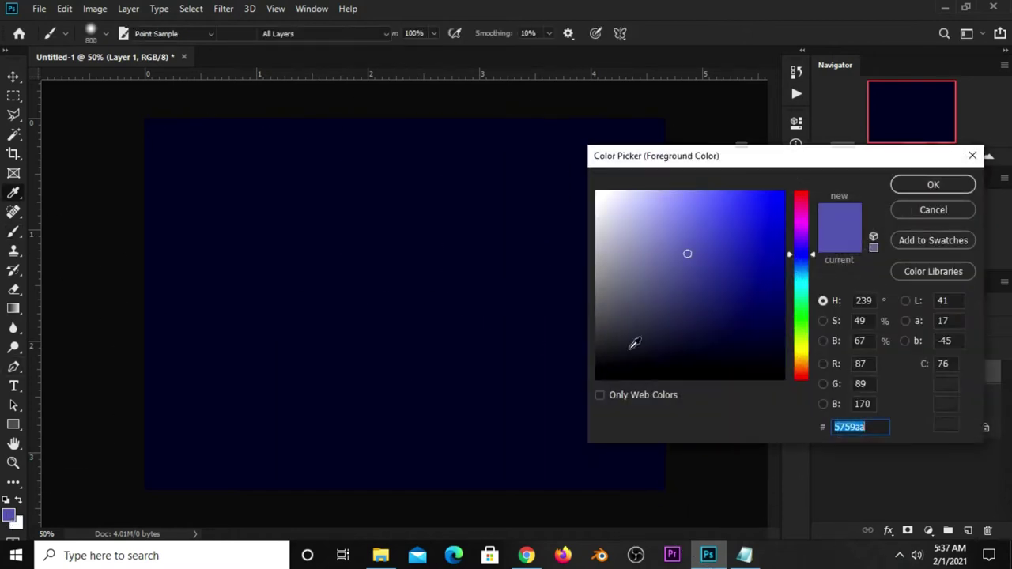
pyautogui.click(745, 555)
pyautogui.doubleClick(568, 234)
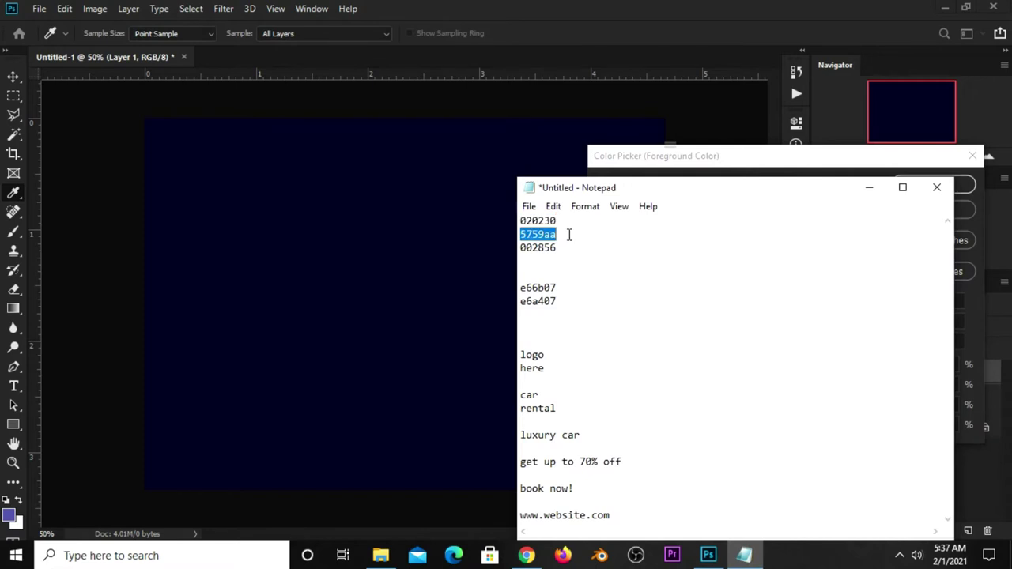
pyautogui.hotkey('ctrl', 'c')
pyautogui.click(660, 158)
pyautogui.hotkey('ctrl', 'v')
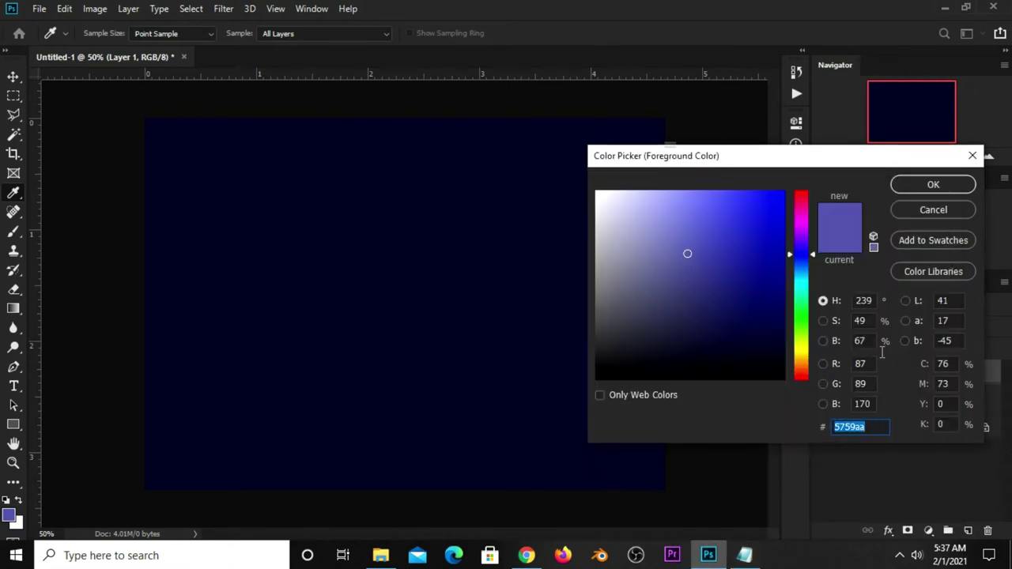
pyautogui.click(902, 191)
# Paint one large soft purple glow near the canvas centre on Layer 1
pyautogui.press('b')
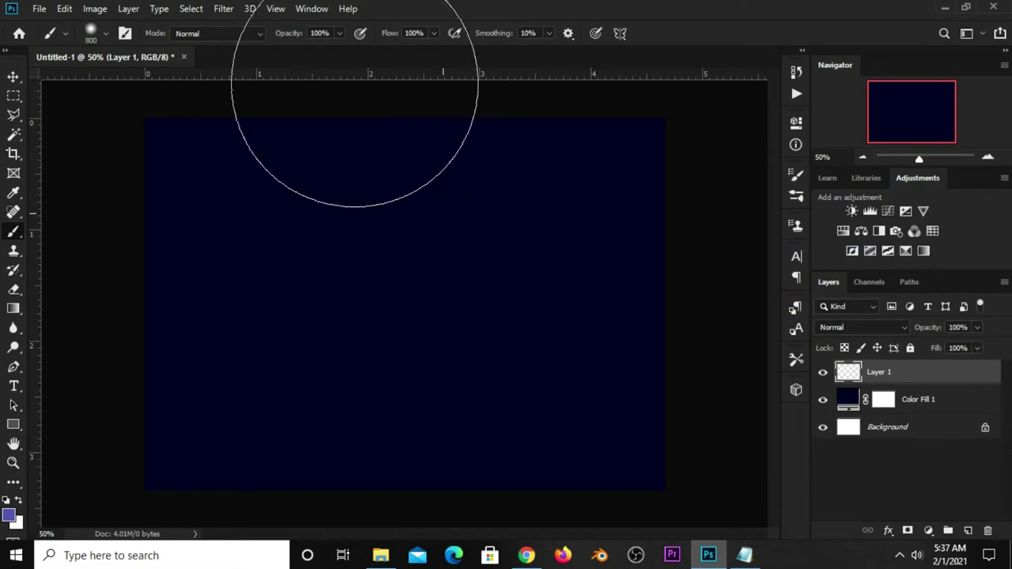
pyautogui.click(339, 33)
pyautogui.click(700, 46)
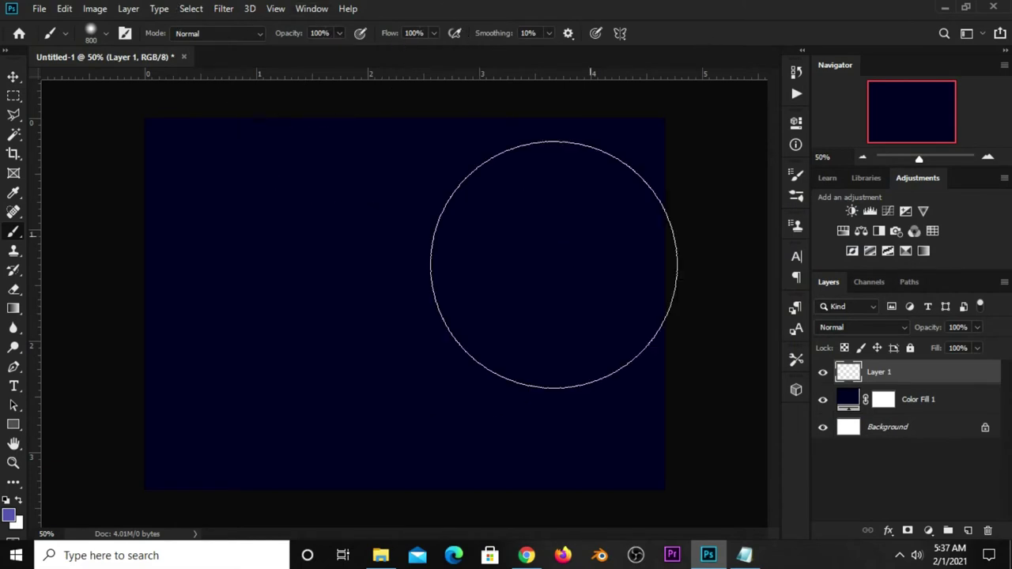
pyautogui.click(503, 309)
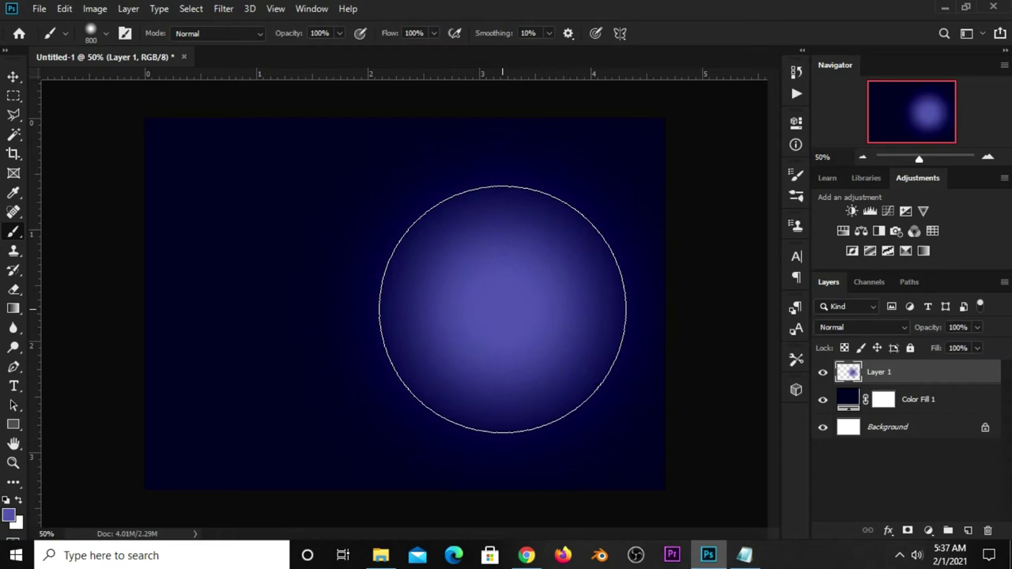
# Stretch the purple glow across more of the canvas and commit the transform
pyautogui.press('v')
pyautogui.moveTo(269, 118); pyautogui.dragTo(246, 102)
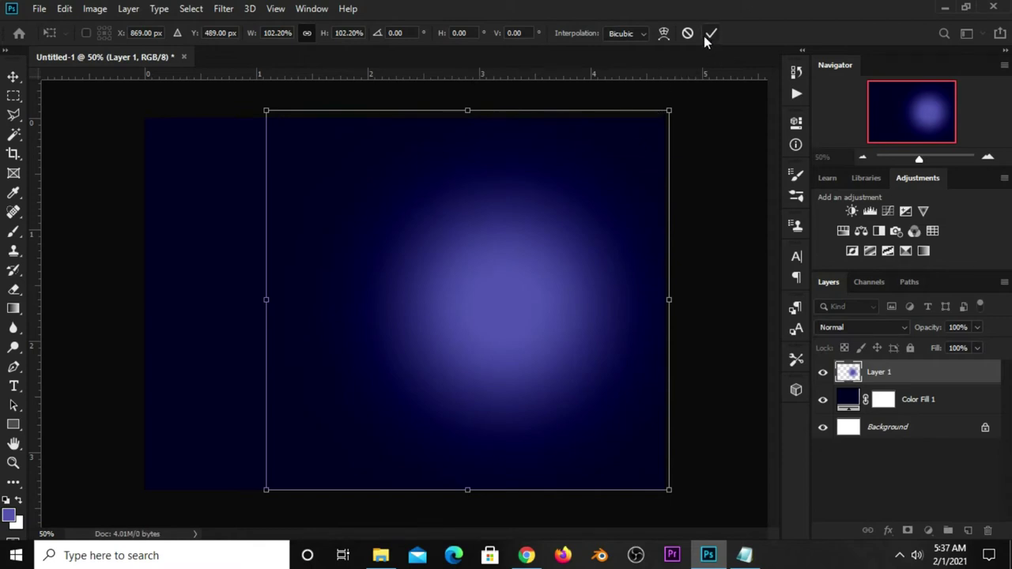
pyautogui.click(709, 33)
pyautogui.click(823, 374)
pyautogui.click(822, 374)
# Set Layer 1 to Screen blend mode at about 60% opacity
pyautogui.click(850, 327)
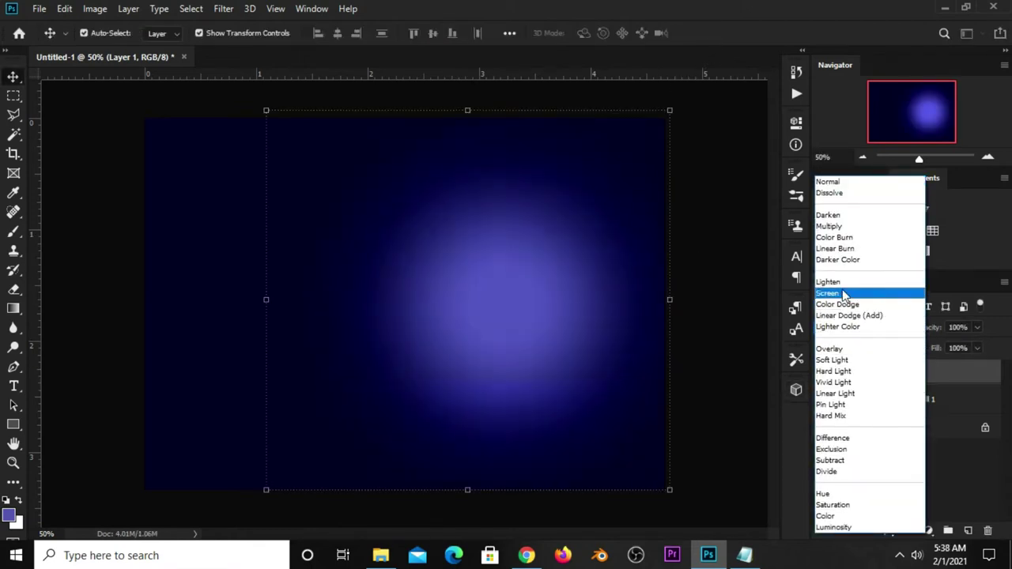
pyautogui.click(842, 294)
pyautogui.click(977, 327)
pyautogui.click(955, 346)
pyautogui.moveTo(953, 346); pyautogui.dragTo(949, 346)
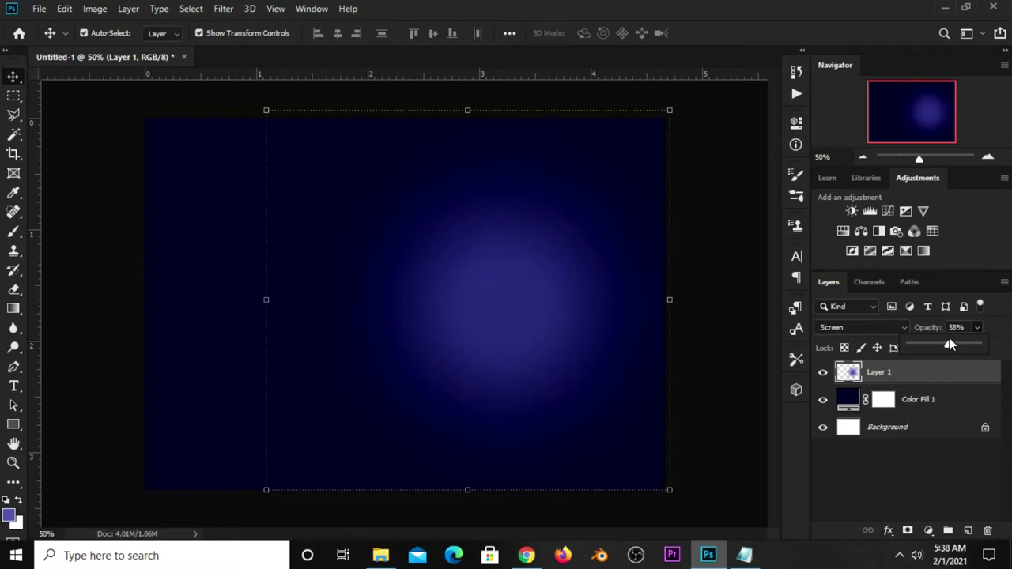
pyautogui.moveTo(955, 345); pyautogui.dragTo(951, 345)
pyautogui.click(946, 328)
pyautogui.click(690, 160)
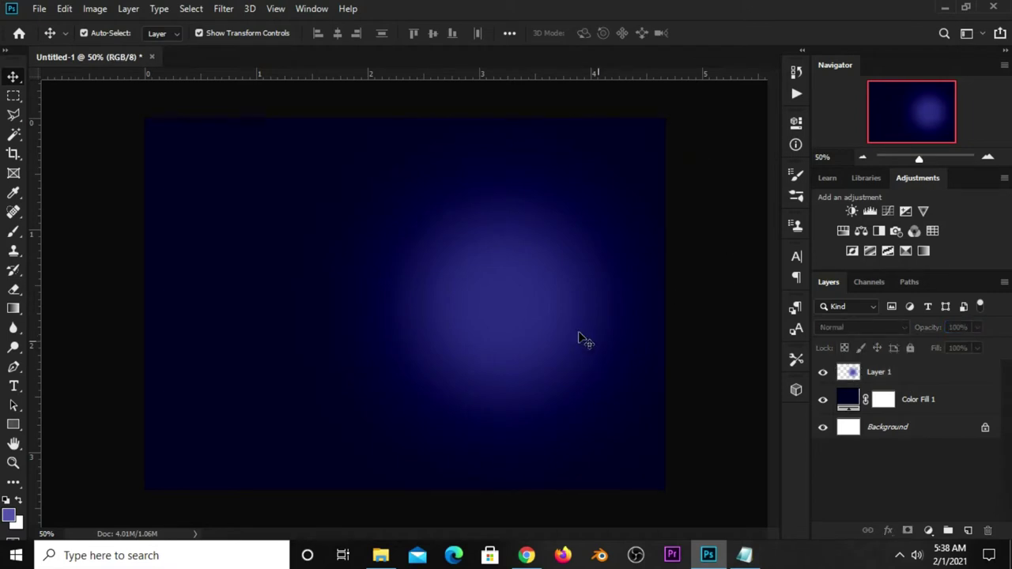
# Add Layer 2 and set up a navy-to-transparent gradient in the Gradient Editor
pyautogui.click(968, 532)
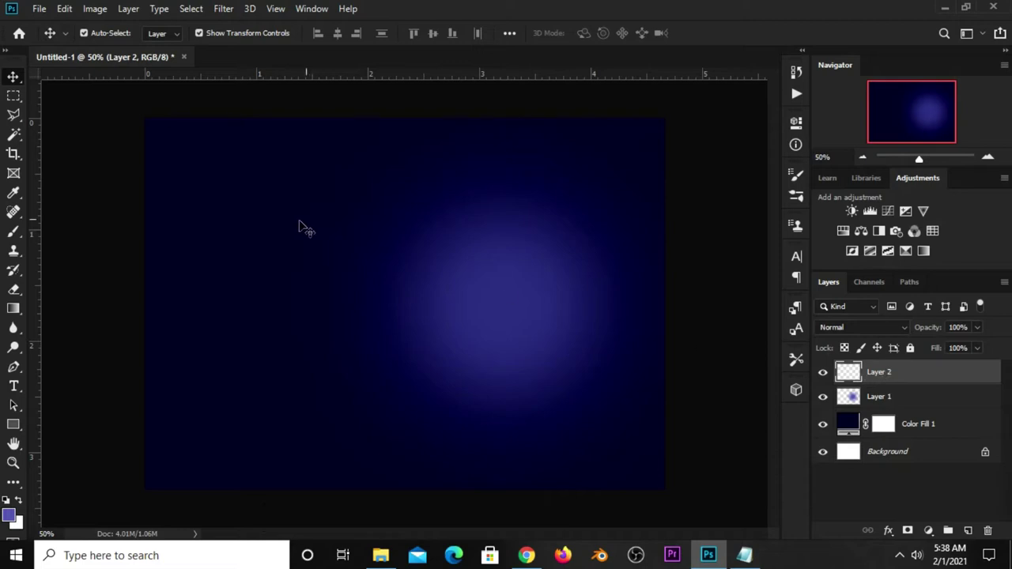
pyautogui.click(14, 309)
pyautogui.click(59, 309)
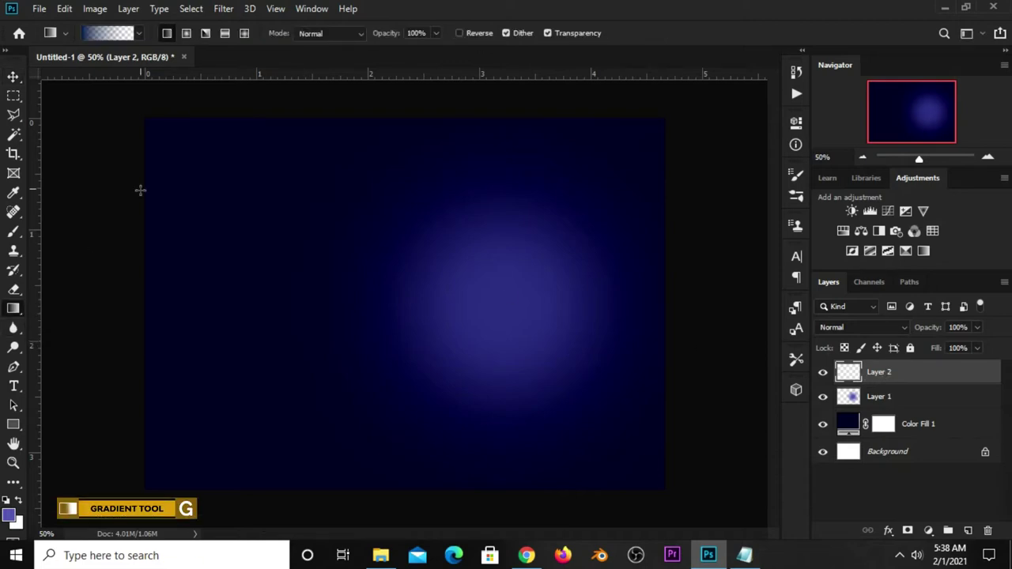
pyautogui.click(115, 33)
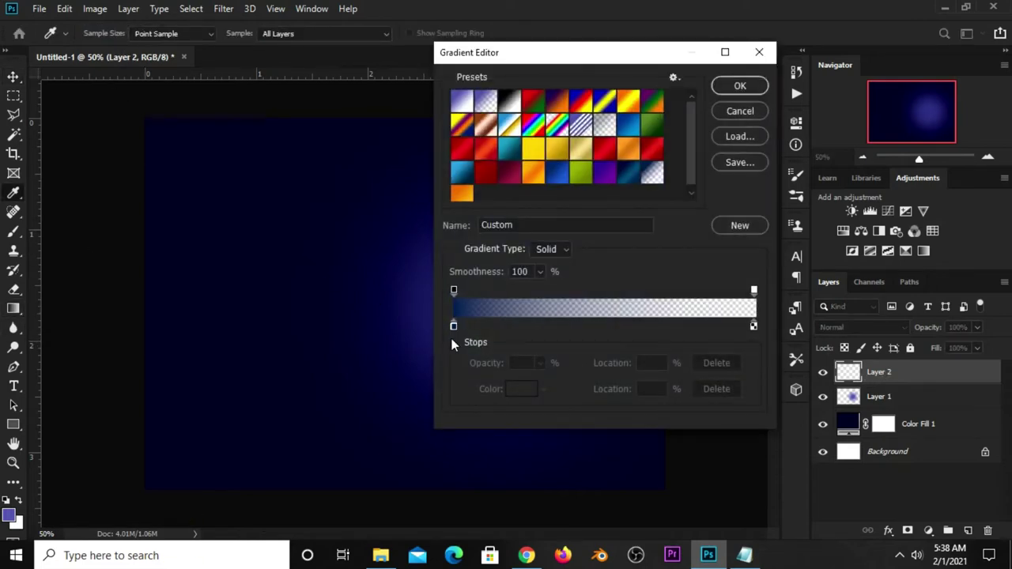
pyautogui.click(453, 325)
pyautogui.click(514, 391)
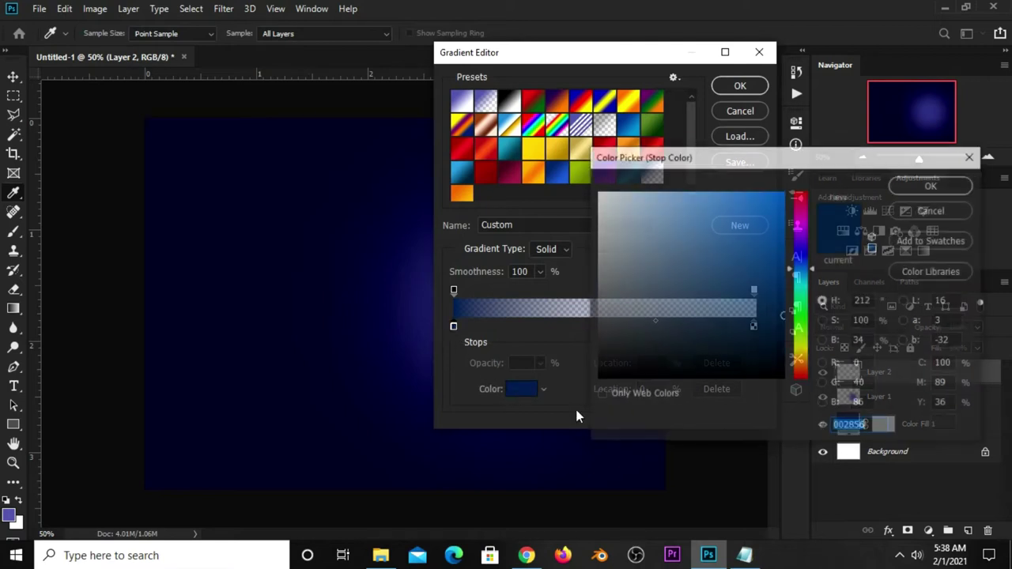
pyautogui.doubleClick(876, 426)
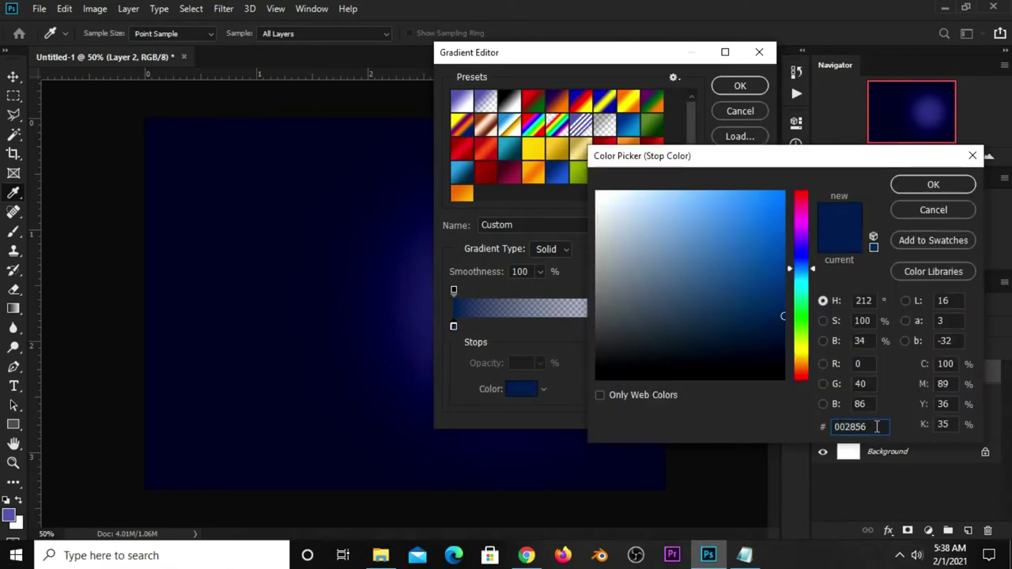
pyautogui.click(911, 185)
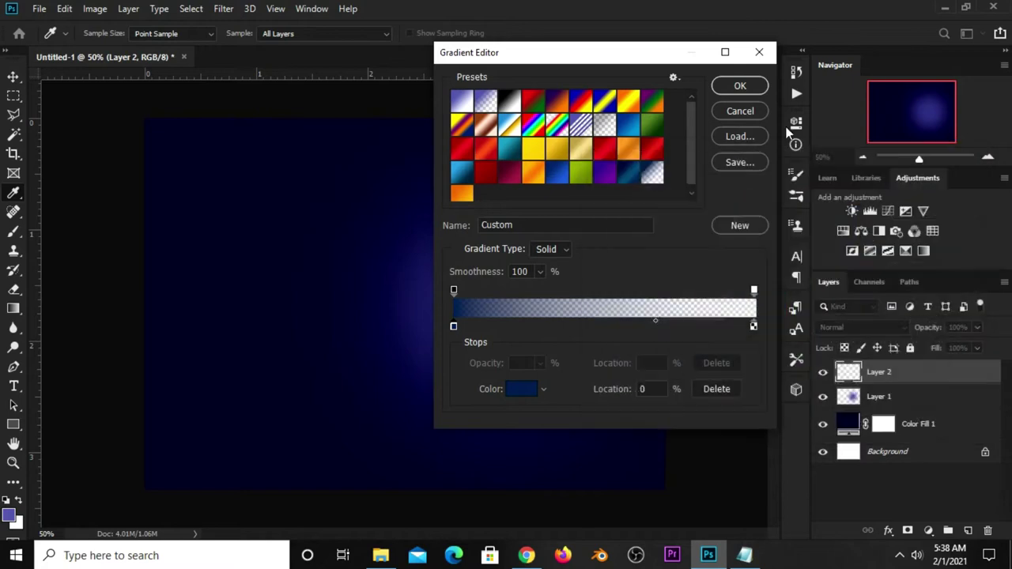
pyautogui.click(752, 86)
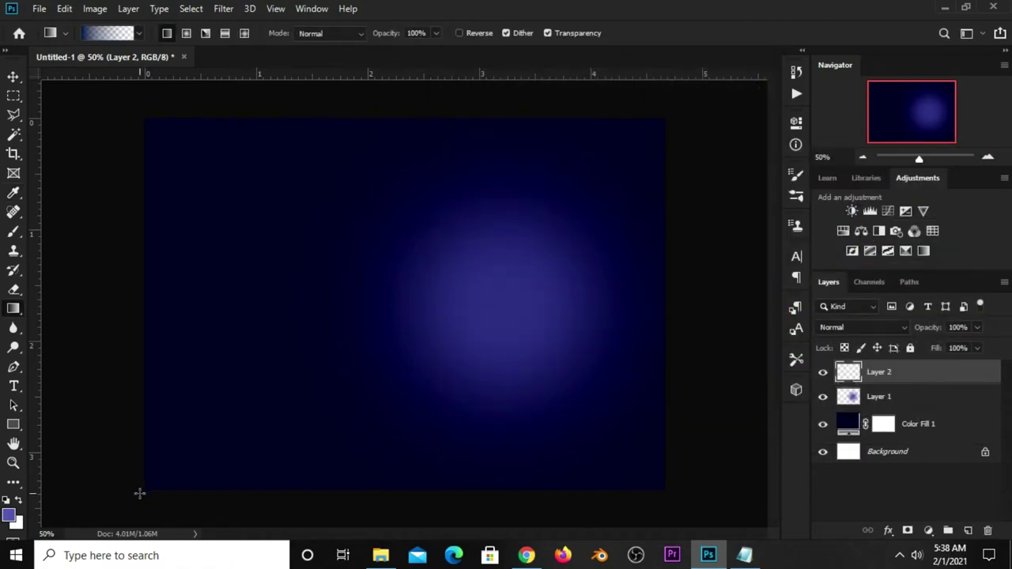
# Draw the gradient on Layer 2 from the bottom-left toward the central glow
pyautogui.moveTo(314, 354); pyautogui.dragTo(605, 150)
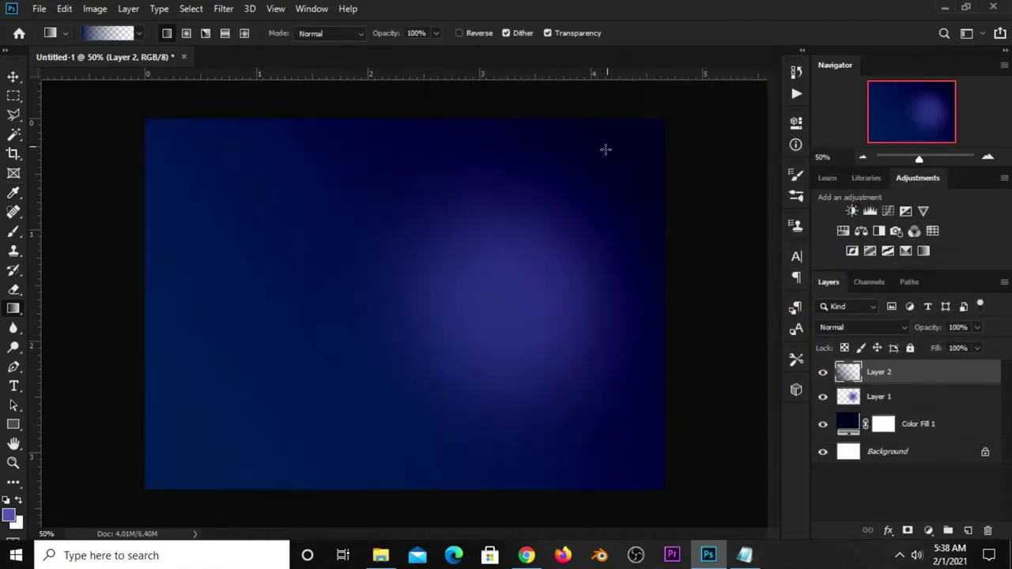
pyautogui.click(13, 77)
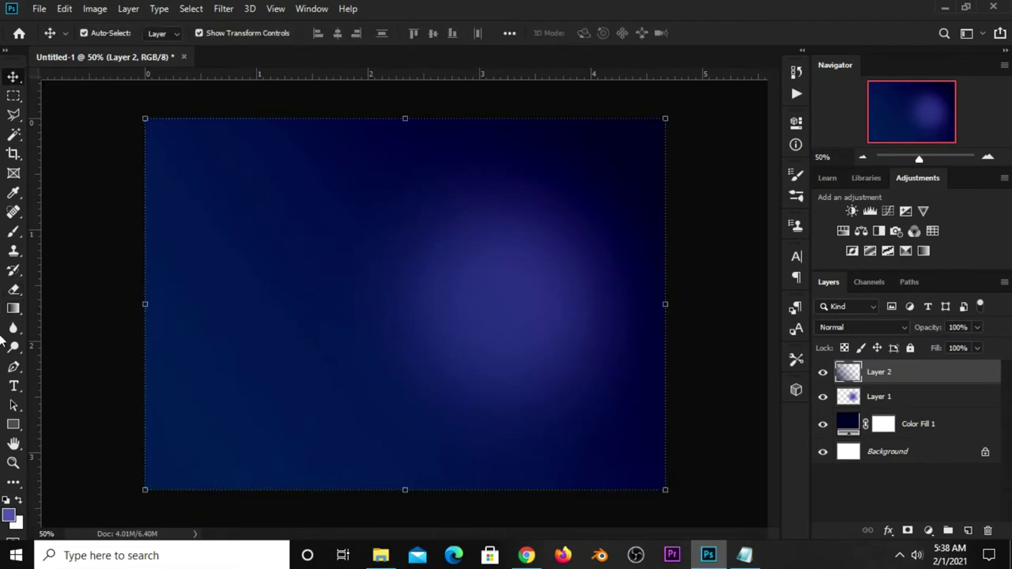
pyautogui.moveTo(14, 309); pyautogui.dragTo(89, 306)
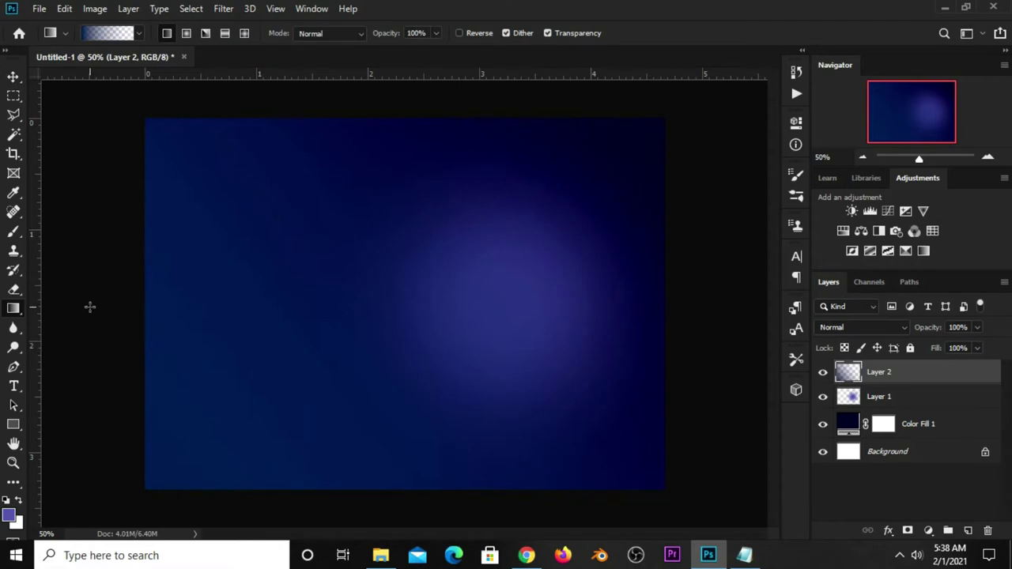
pyautogui.moveTo(108, 343); pyautogui.dragTo(140, 425)
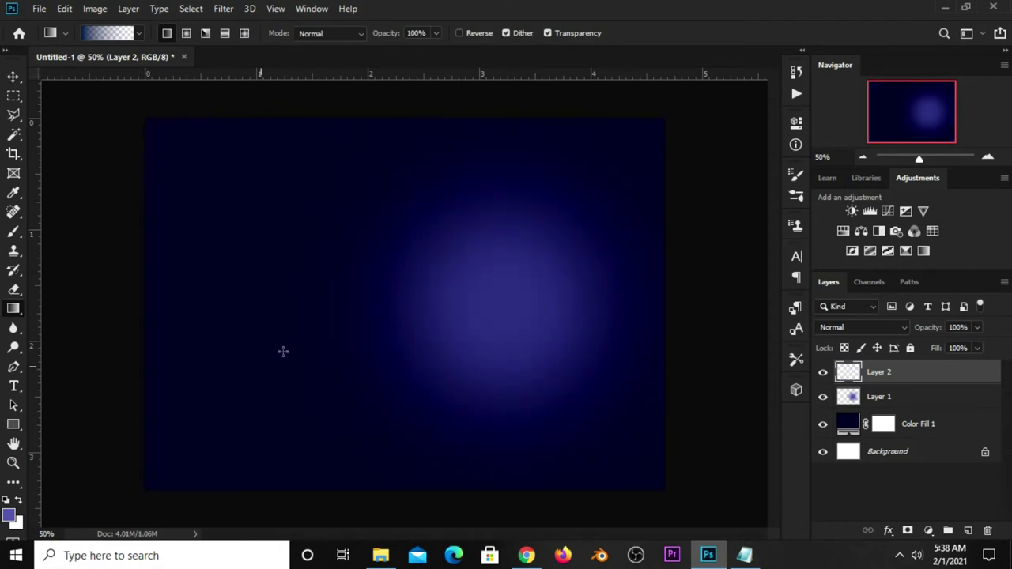
pyautogui.moveTo(145, 485); pyautogui.dragTo(505, 213)
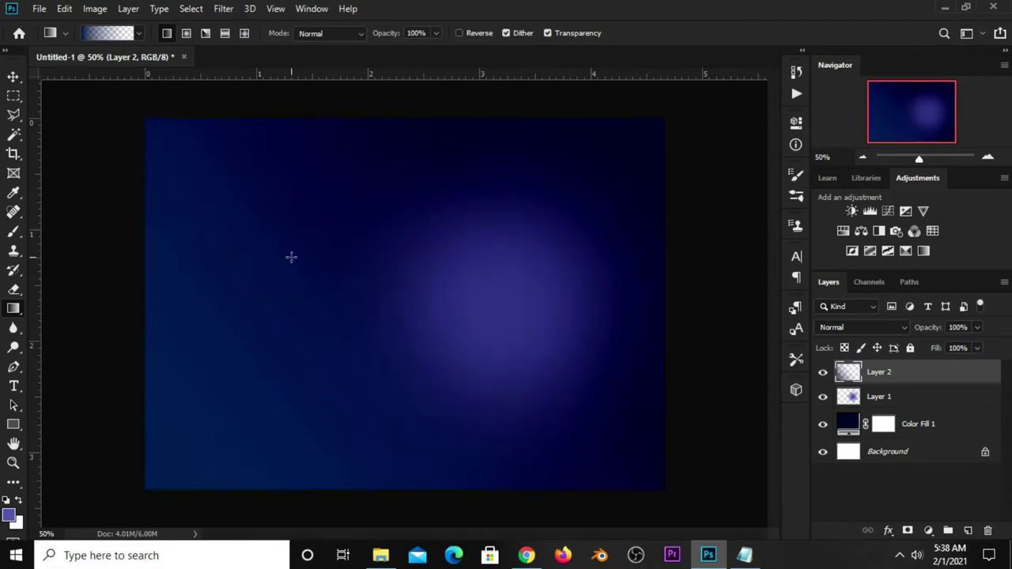
# Lower Layer 2's opacity to about 48%
pyautogui.click(13, 76)
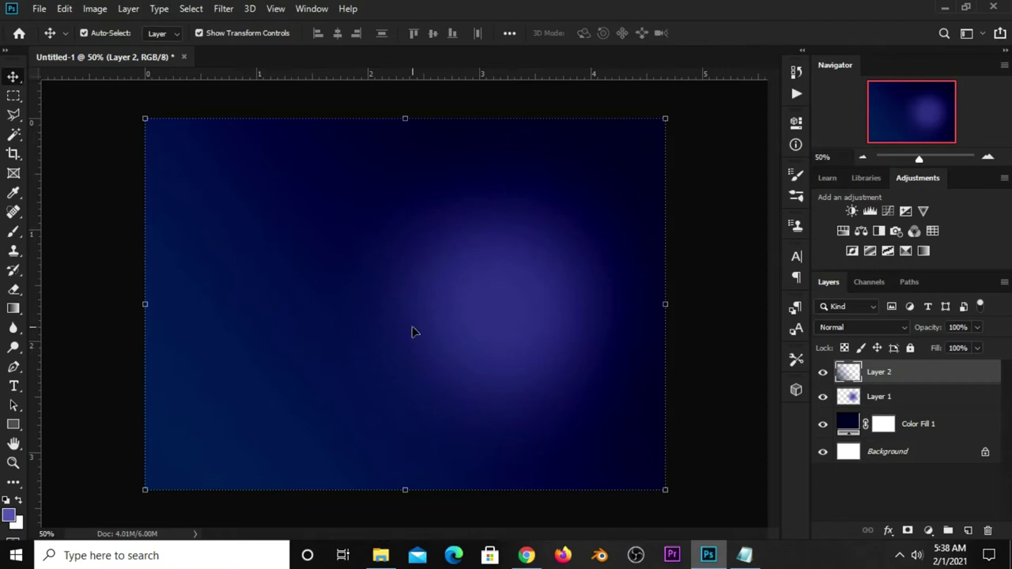
pyautogui.click(977, 328)
pyautogui.moveTo(942, 349); pyautogui.dragTo(942, 348)
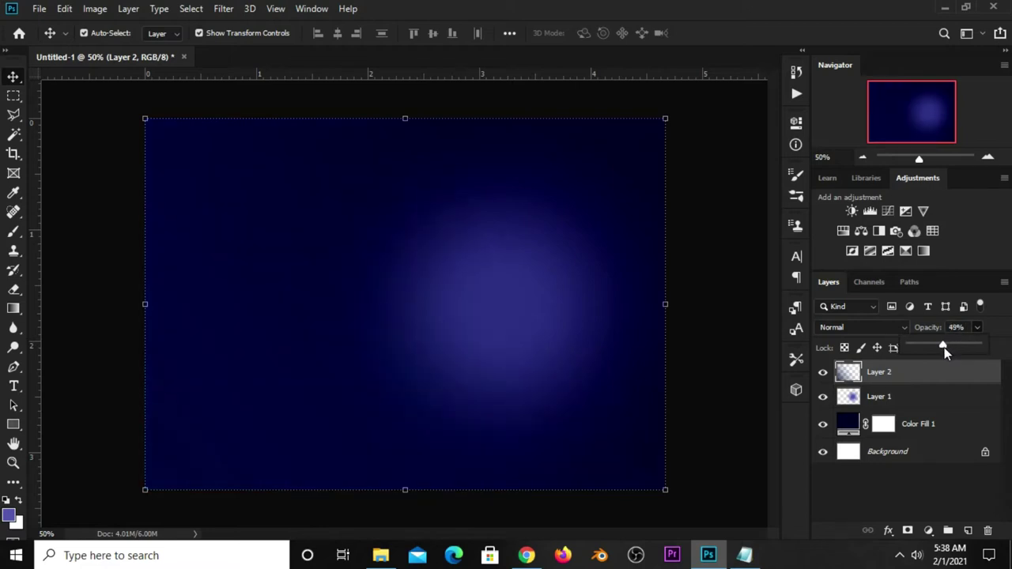
pyautogui.click(712, 364)
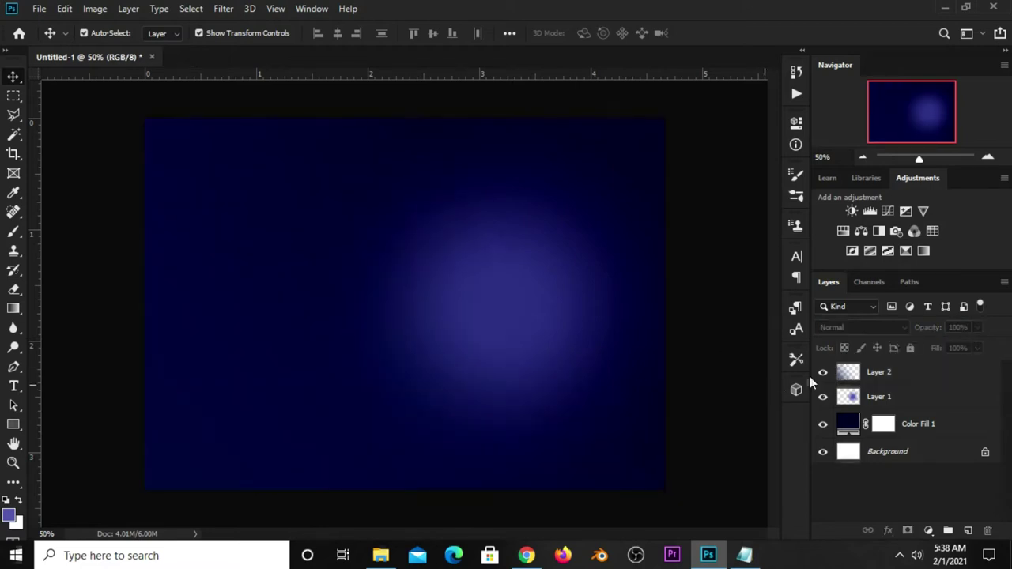
# Add an Exposure adjustment layer with gamma correction lowered to about 0.76
pyautogui.click(927, 531)
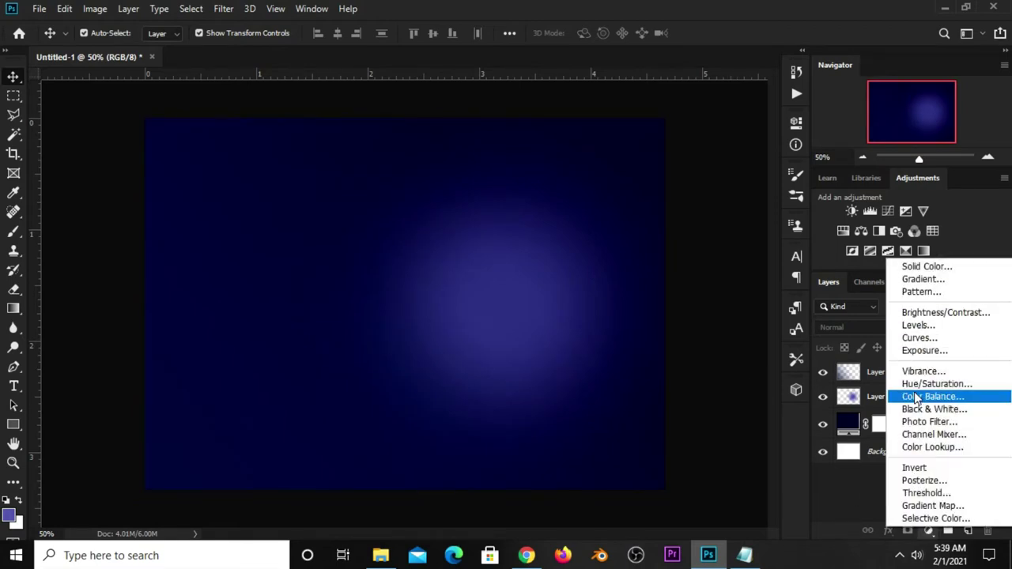
pyautogui.click(930, 352)
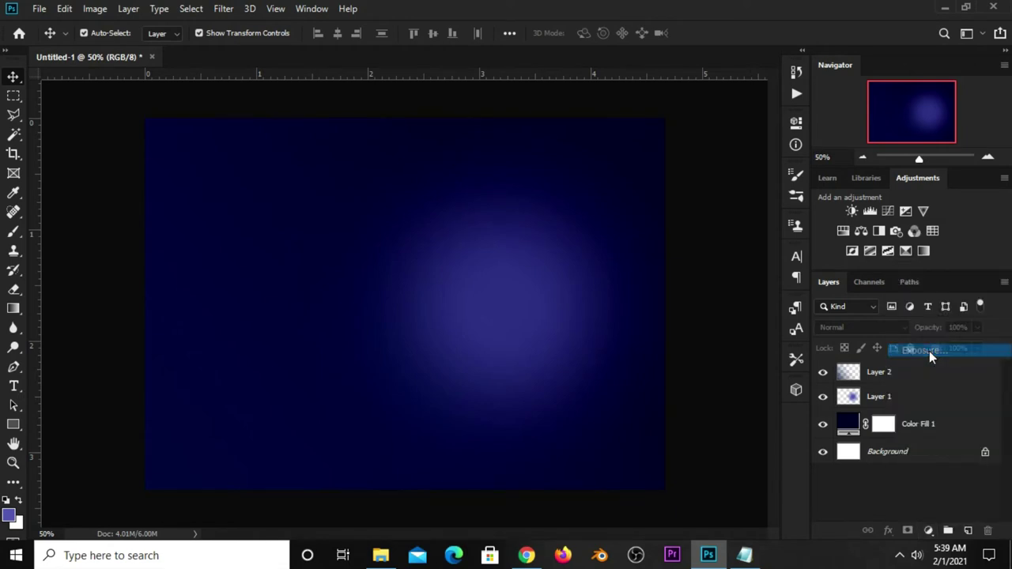
pyautogui.moveTo(674, 263); pyautogui.dragTo(680, 263)
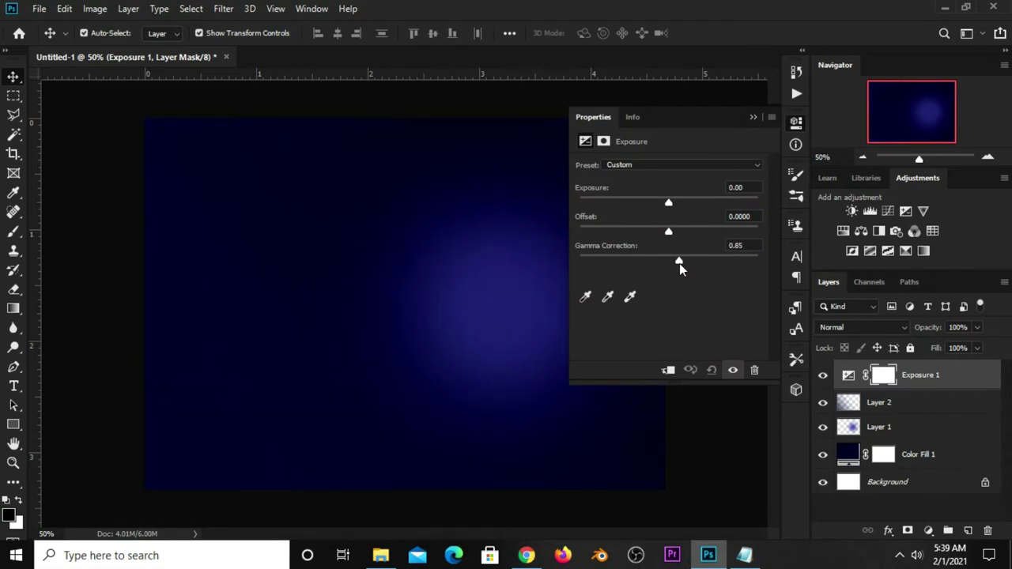
pyautogui.moveTo(679, 263); pyautogui.dragTo(680, 264)
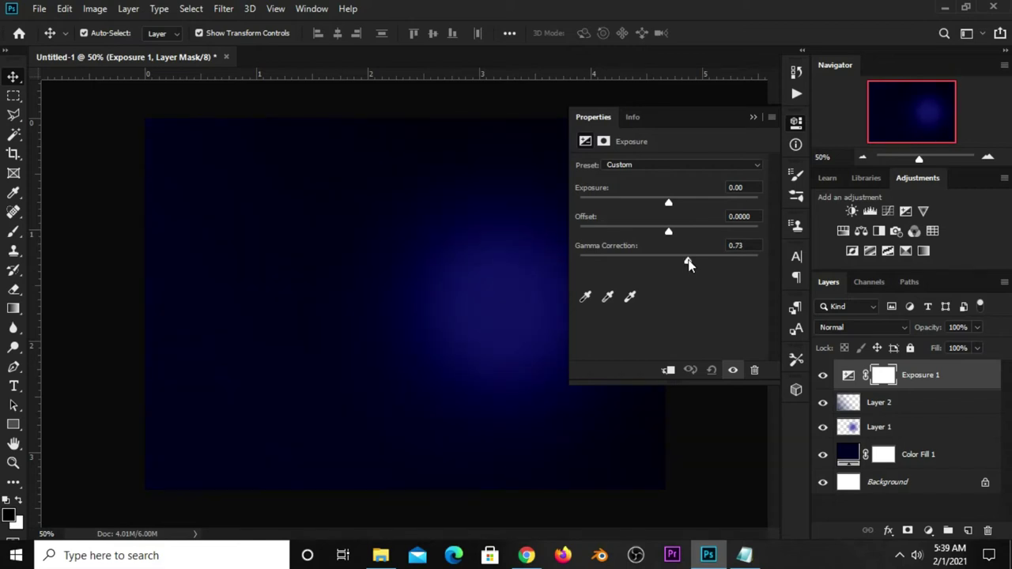
pyautogui.moveTo(686, 265); pyautogui.dragTo(683, 266)
pyautogui.click(753, 118)
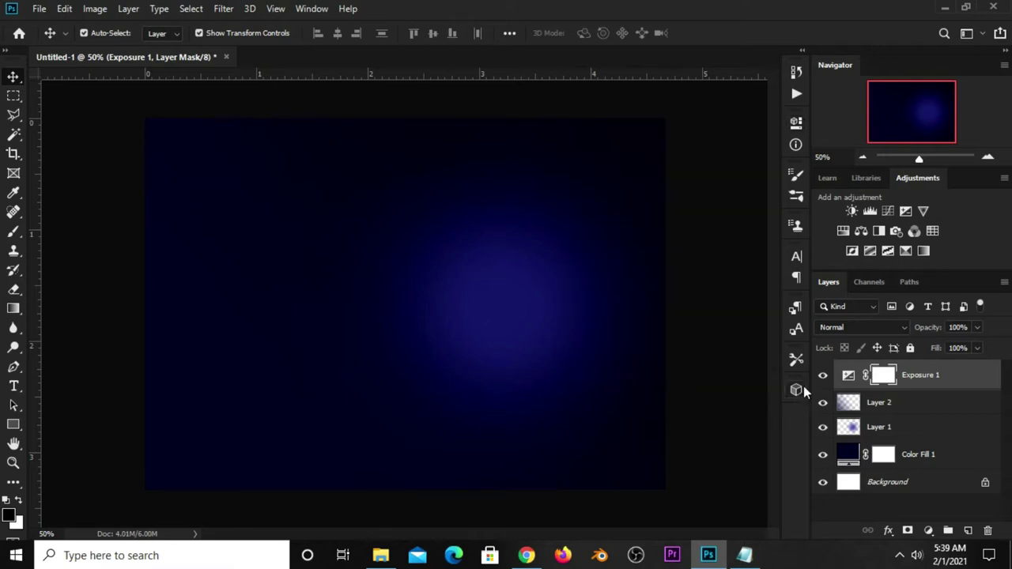
pyautogui.click(822, 378)
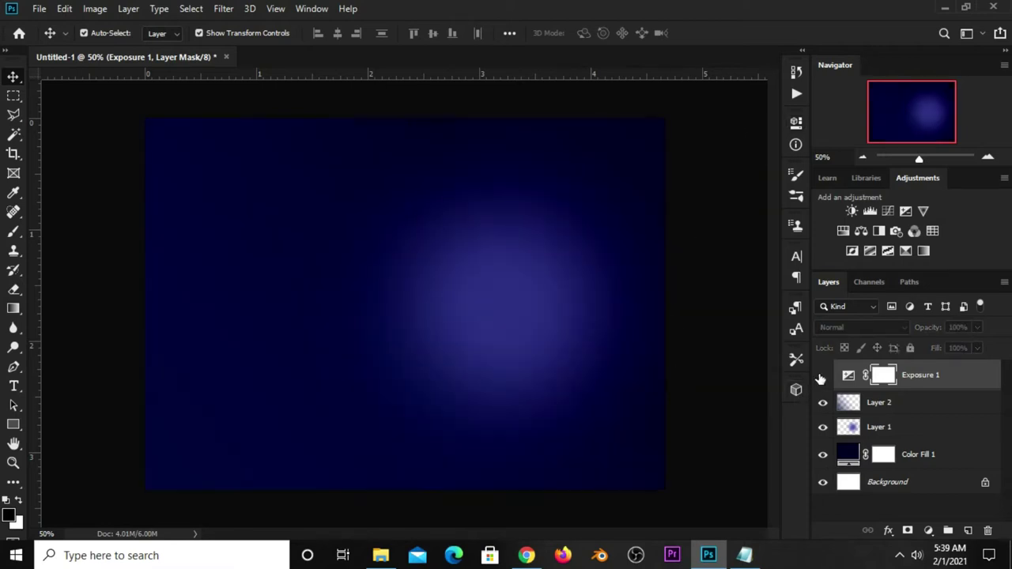
pyautogui.click(702, 311)
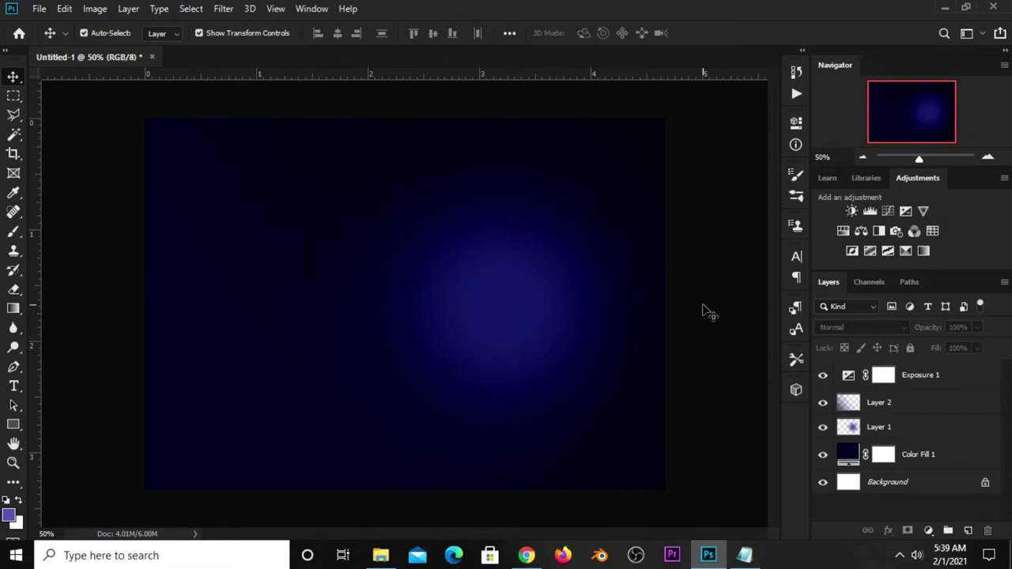
# Copy the SUV from car rental resources.psd and paste it into the banner
pyautogui.click(39, 9)
pyautogui.moveTo(67, 96)
pyautogui.click(278, 111)
pyautogui.moveTo(359, 243)
pyautogui.mouseDown()
pyautogui.moveTo(330, 242)
pyautogui.moveTo(301, 216)
pyautogui.mouseUp()
pyautogui.hotkey('ctrl', 'c')
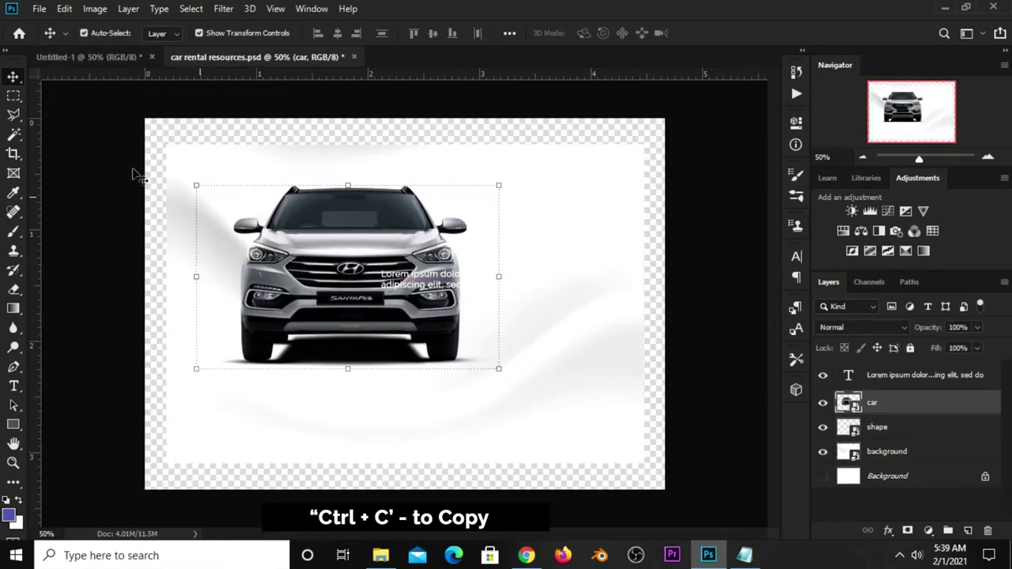
pyautogui.click(97, 59)
pyautogui.hotkey('ctrl', 'v')
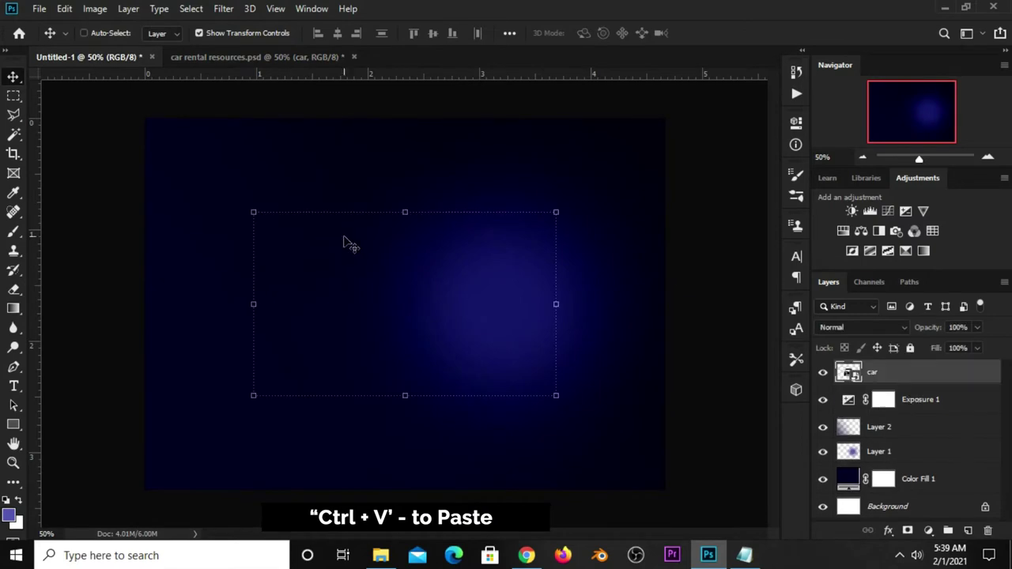
# Position the SUV right of centre, nudging it slightly left and down
pyautogui.moveTo(398, 311); pyautogui.dragTo(478, 344)
pyautogui.click(723, 368)
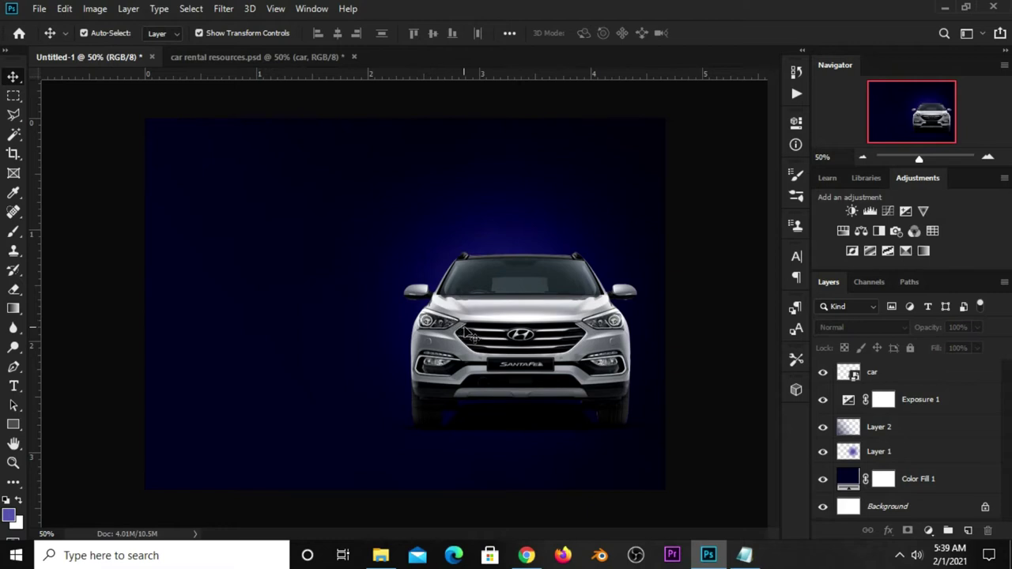
pyautogui.click(532, 354)
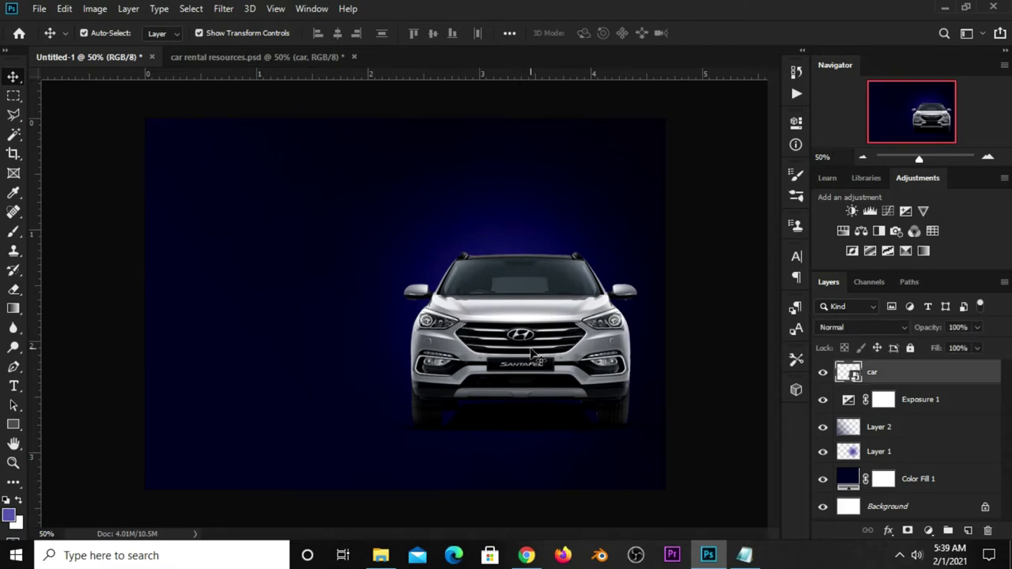
pyautogui.press('Left')
pyautogui.press('Left')
pyautogui.press('Left')
pyautogui.press('Left')
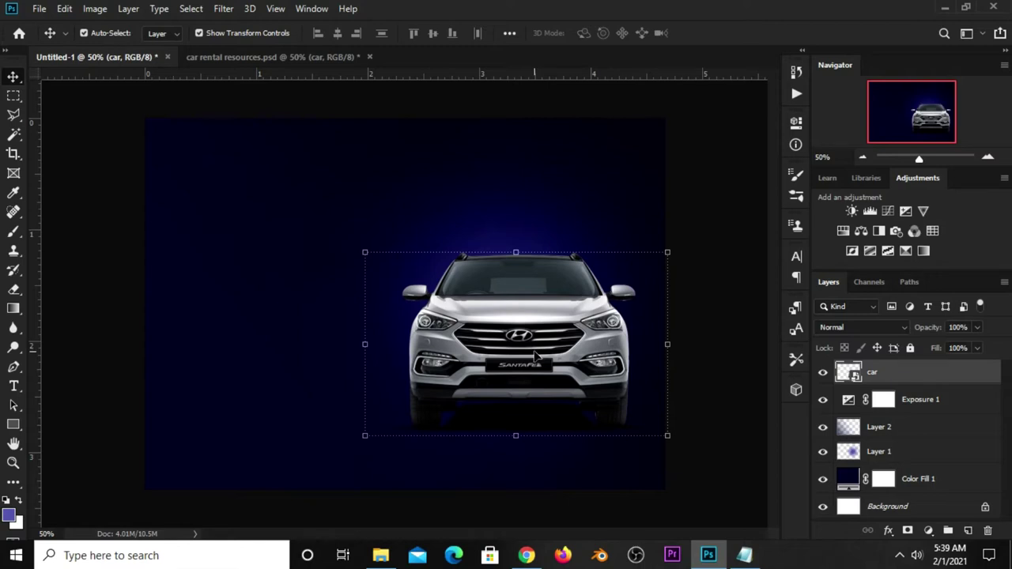
pyautogui.press('Left')
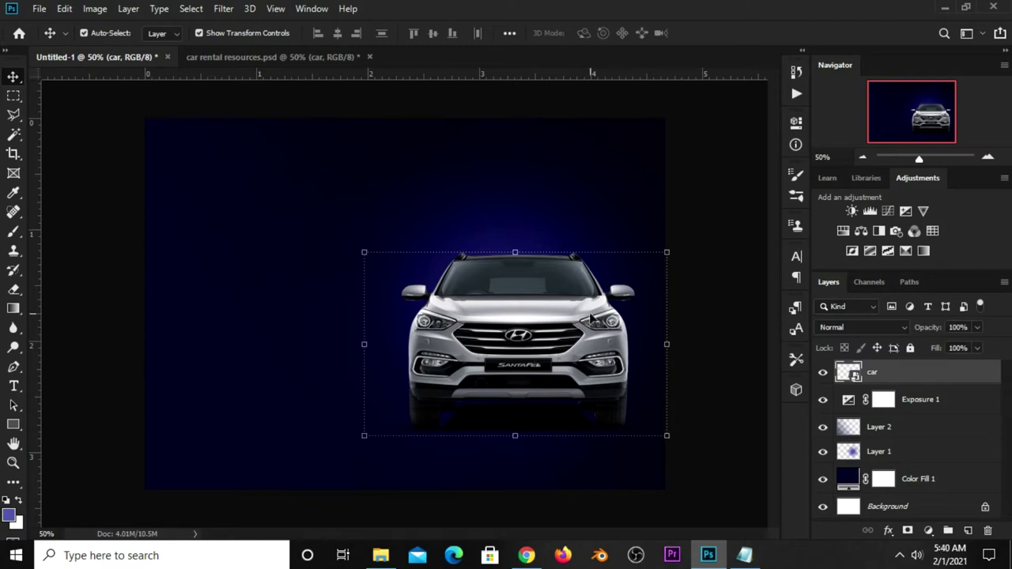
pyautogui.press('Left')
pyautogui.press('Left')
pyautogui.press('Left')
pyautogui.press('Down')
pyautogui.press('Down')
pyautogui.press('Down')
pyautogui.press('Down')
pyautogui.press('Down')
pyautogui.press('Down')
pyautogui.press('Down')
pyautogui.press('Down')
pyautogui.press('Down')
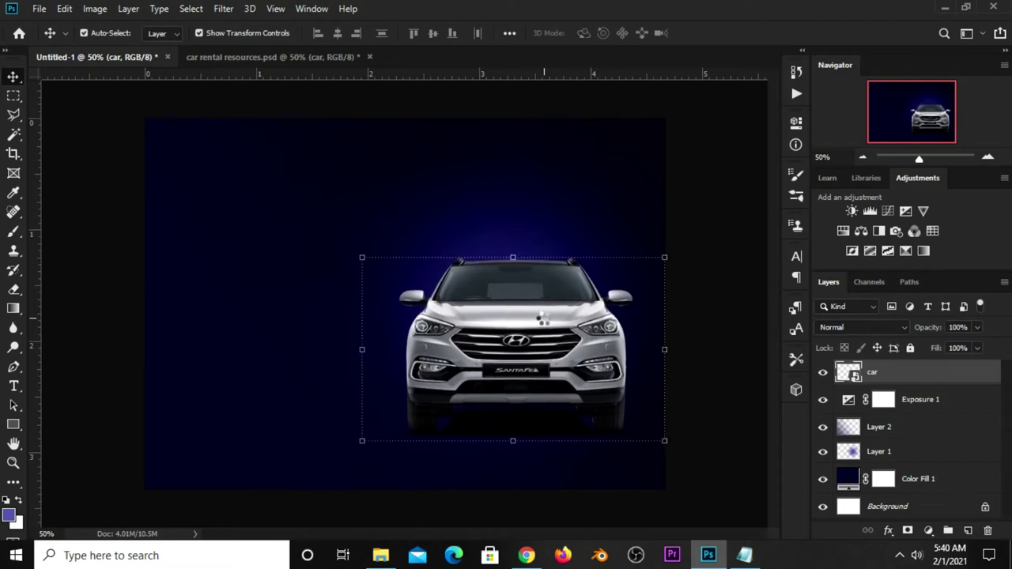
# Draw a small rectangle near the canvas's top-left corner
pyautogui.click(692, 348)
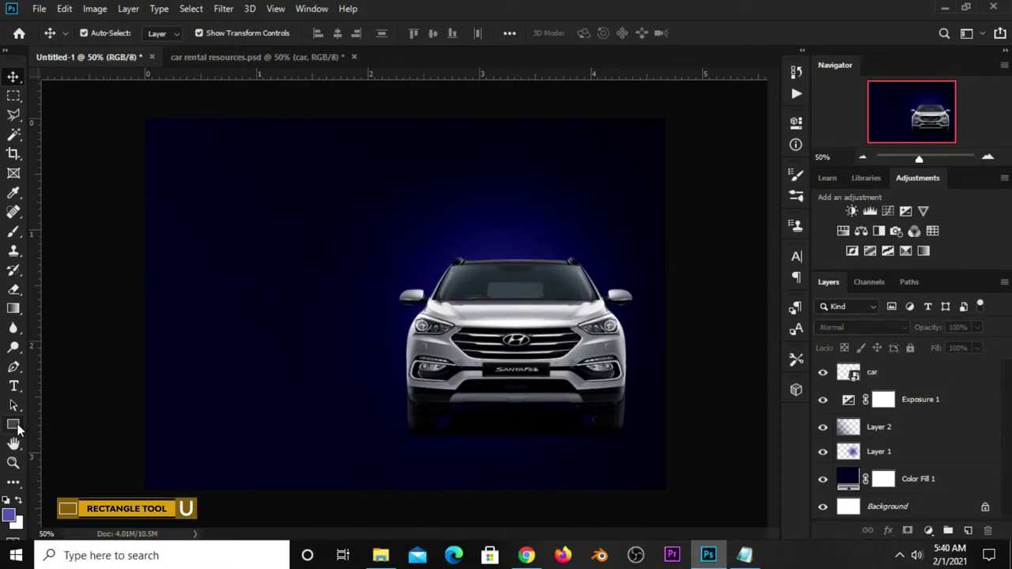
pyautogui.moveTo(17, 424); pyautogui.dragTo(38, 424)
pyautogui.moveTo(166, 116); pyautogui.dragTo(224, 165)
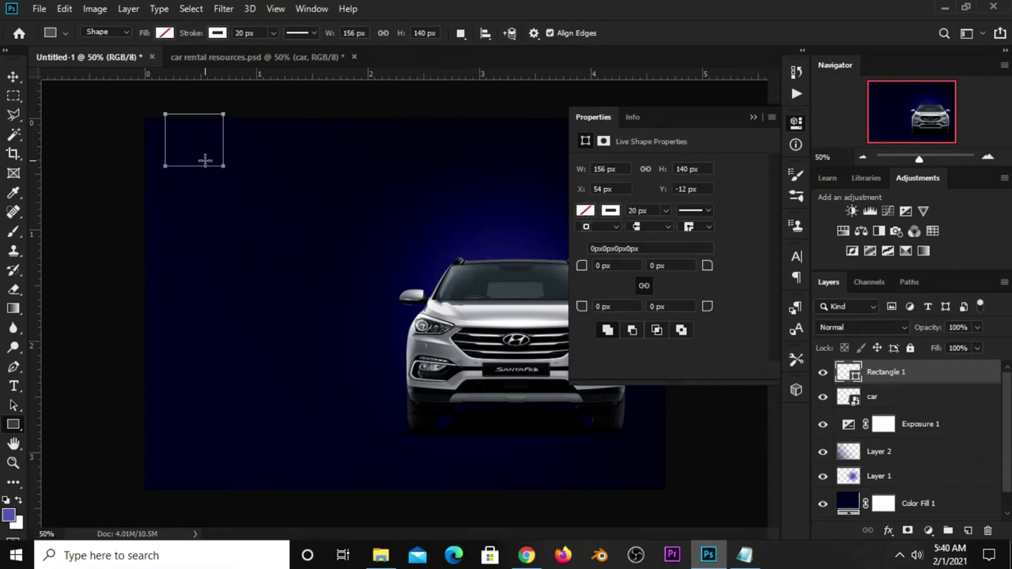
# Fill the rectangle with orange, remove its stroke, and nudge it slightly right
pyautogui.click(586, 212)
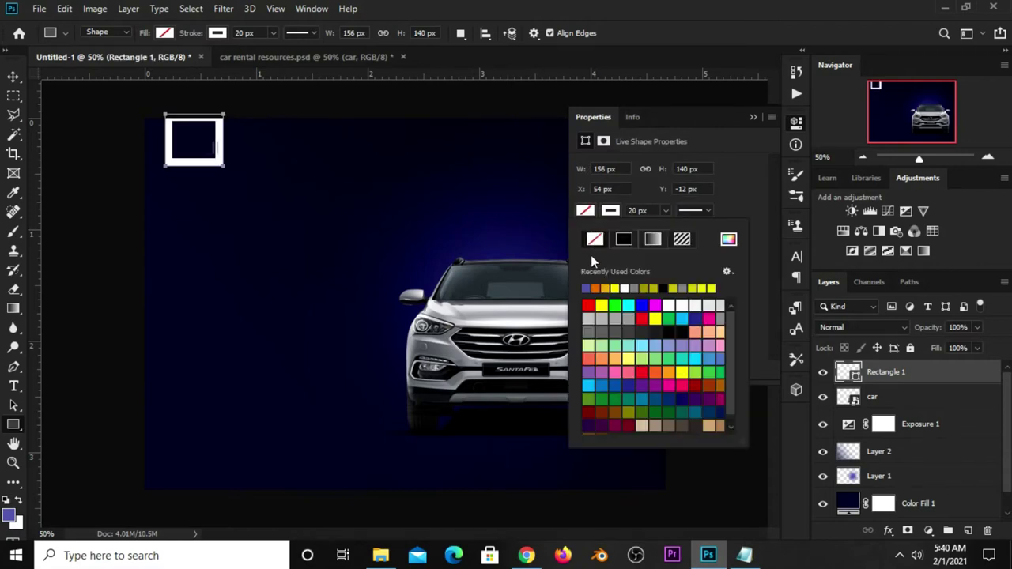
pyautogui.click(595, 288)
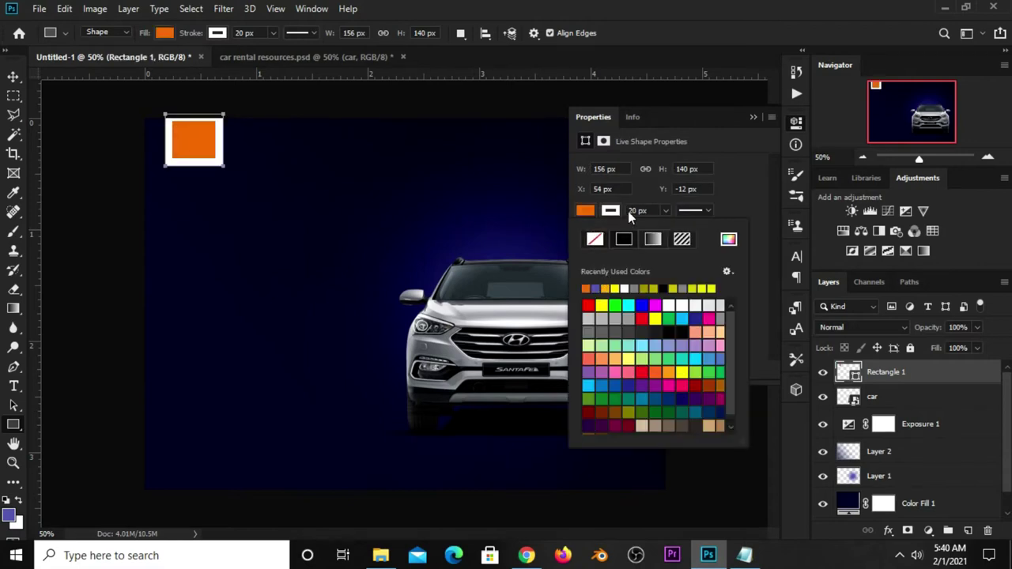
pyautogui.click(618, 212)
pyautogui.click(595, 239)
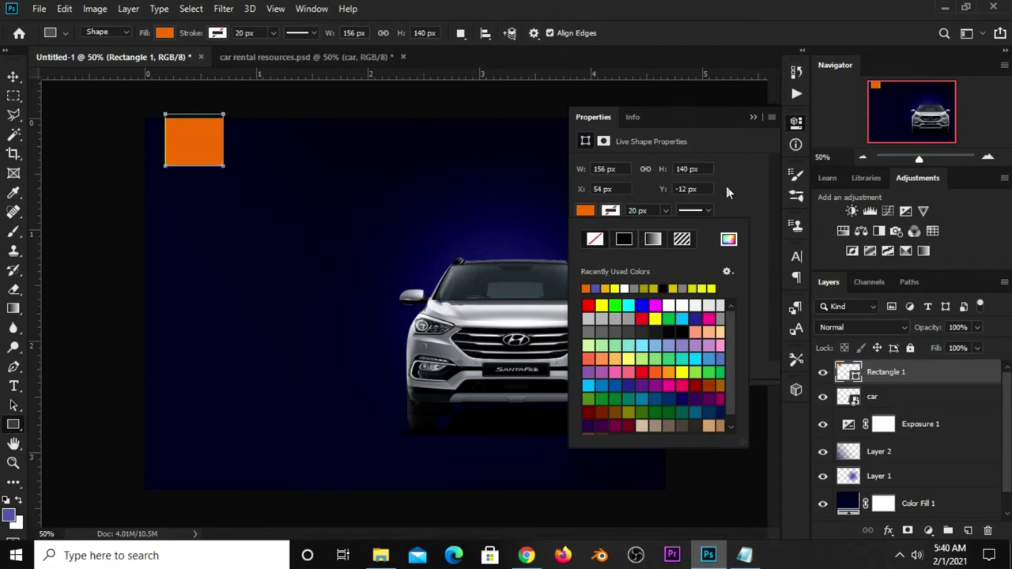
pyautogui.click(743, 193)
pyautogui.click(753, 117)
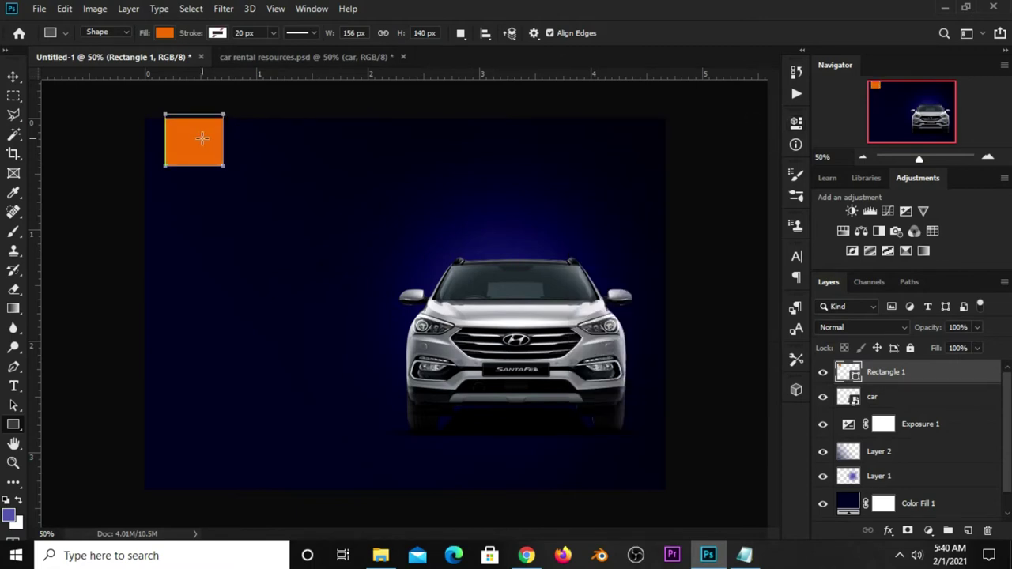
pyautogui.press('v')
pyautogui.moveTo(198, 140); pyautogui.dragTo(207, 140)
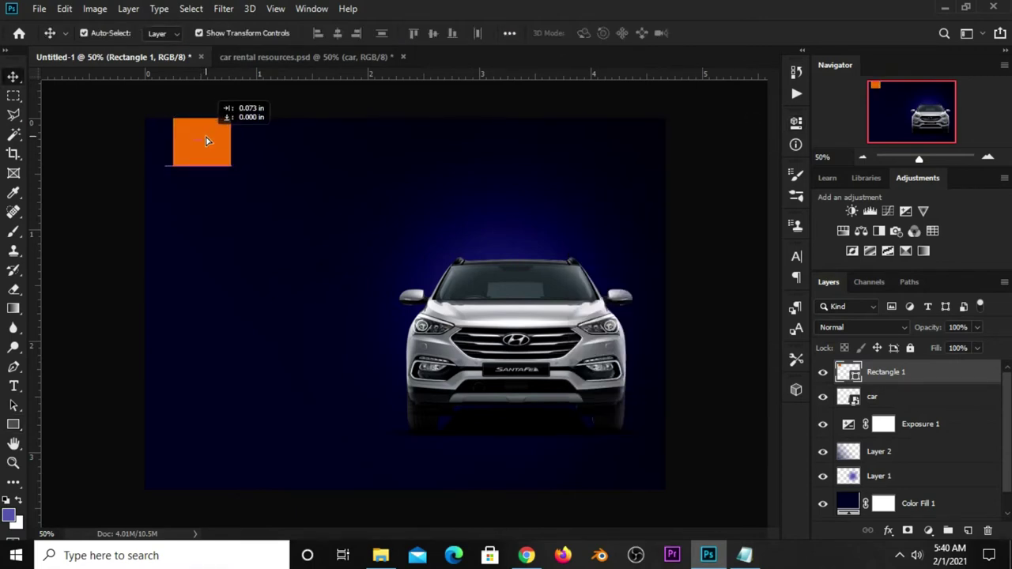
# Add a vertical guide through the orange rectangle's centre
pyautogui.click(13, 374)
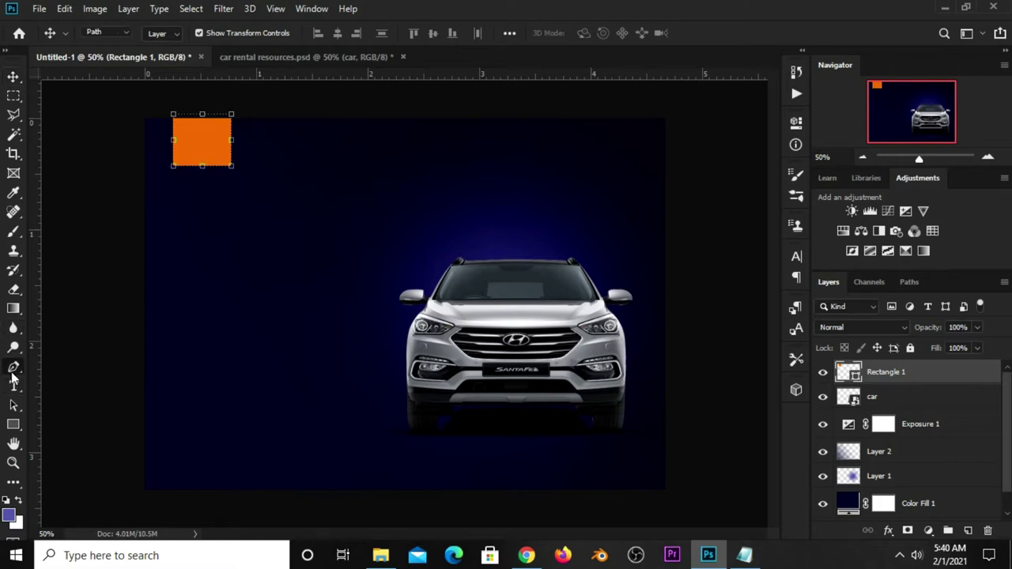
pyautogui.click(67, 413)
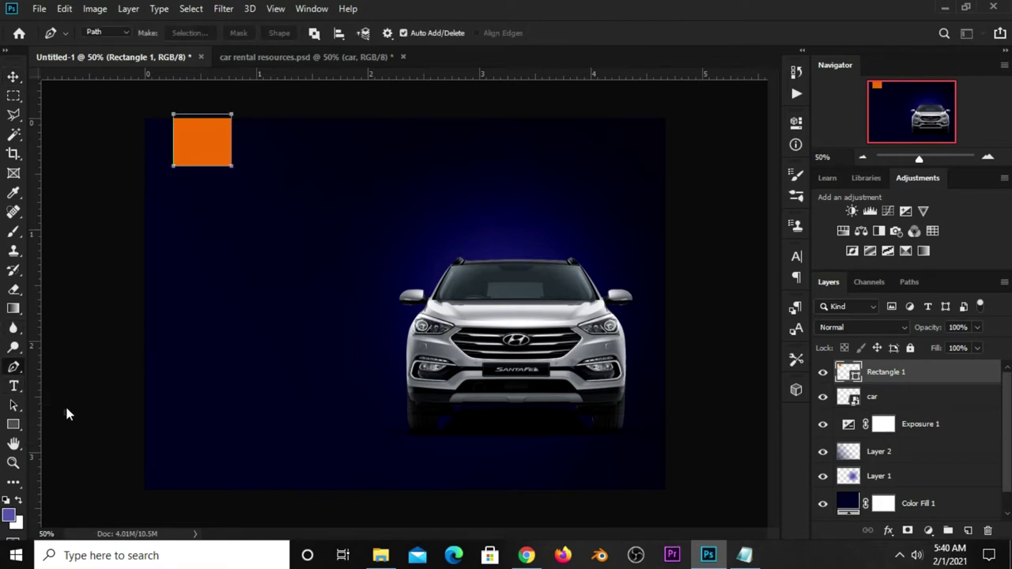
pyautogui.press('v')
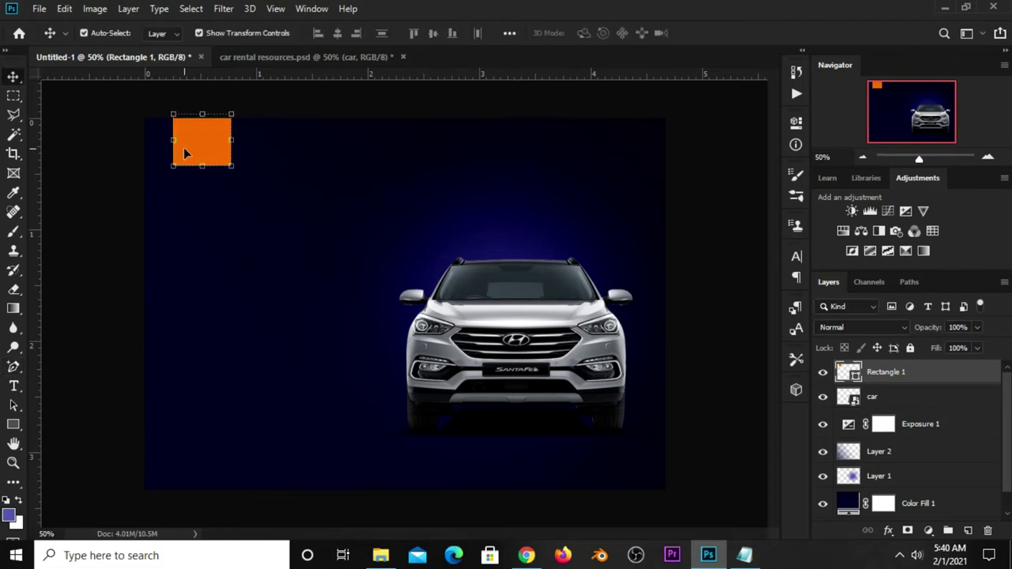
pyautogui.rightClick(13, 77)
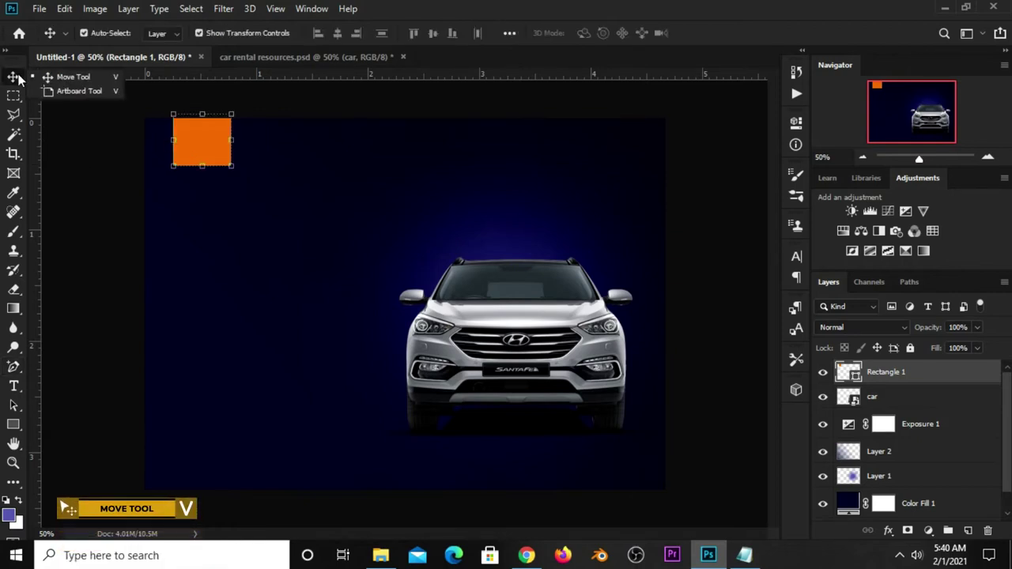
pyautogui.moveTo(39, 118); pyautogui.dragTo(202, 136)
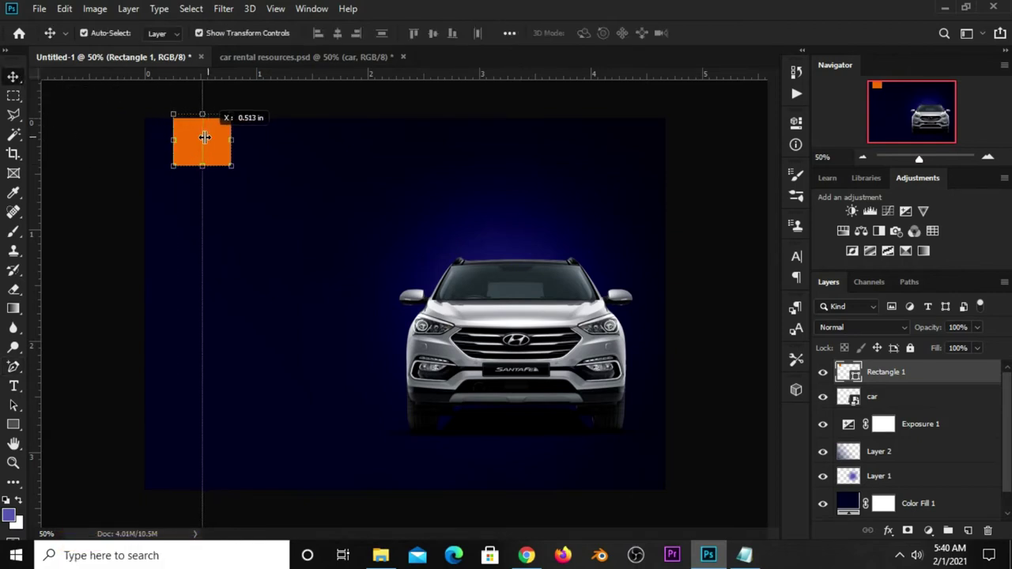
# Add an anchor at the bottom-edge midpoint, clear the guide, and pull it down
pyautogui.rightClick(13, 367)
pyautogui.click(72, 408)
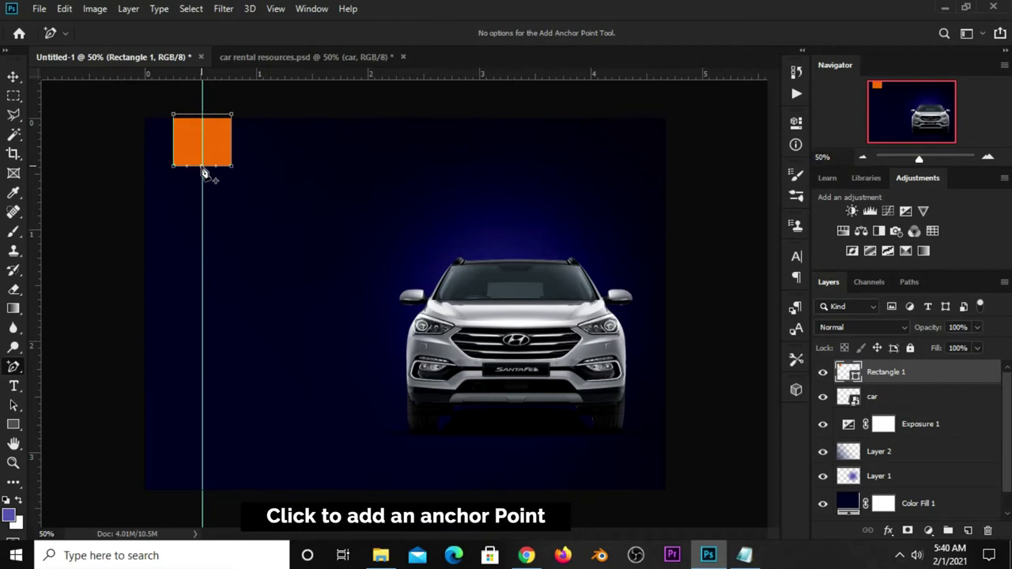
pyautogui.click(276, 9)
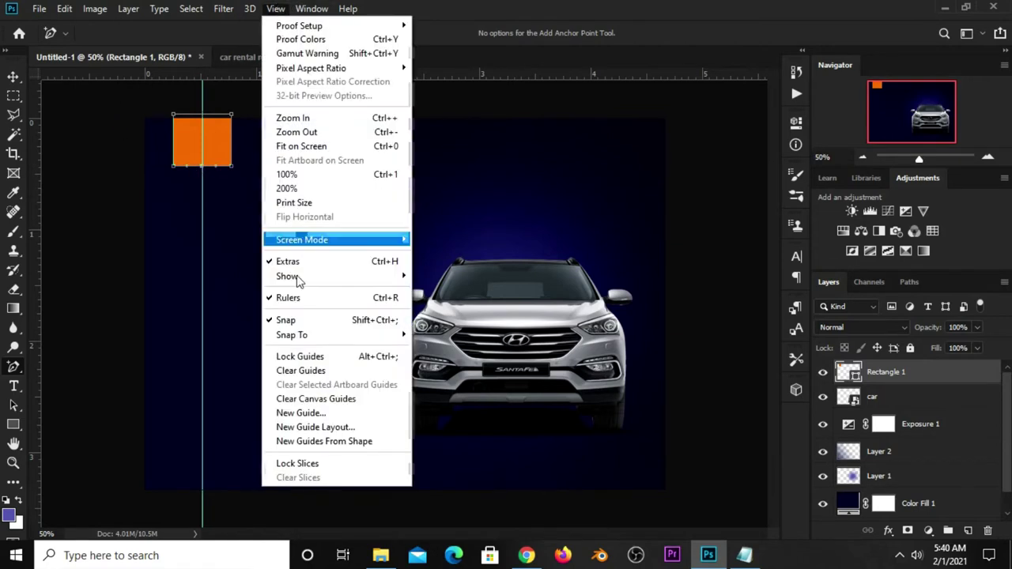
pyautogui.click(307, 372)
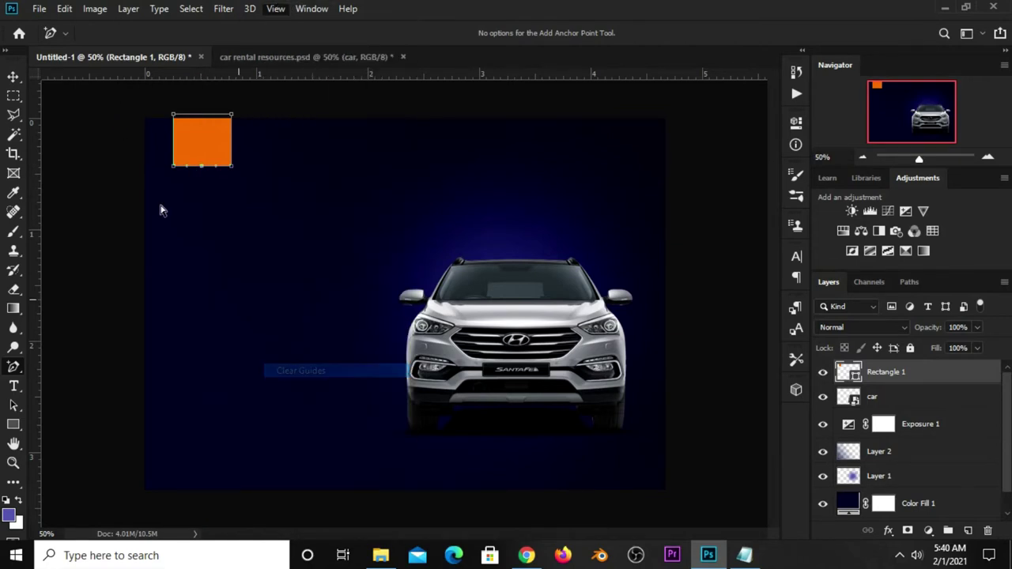
pyautogui.moveTo(203, 170); pyautogui.dragTo(202, 178)
pyautogui.click(14, 76)
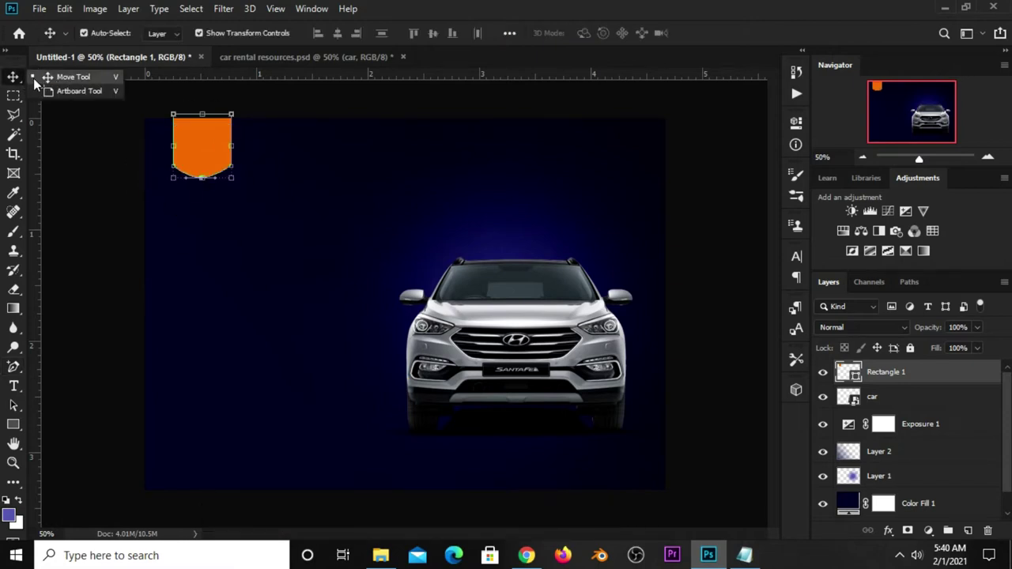
pyautogui.click(85, 130)
pyautogui.click(207, 156)
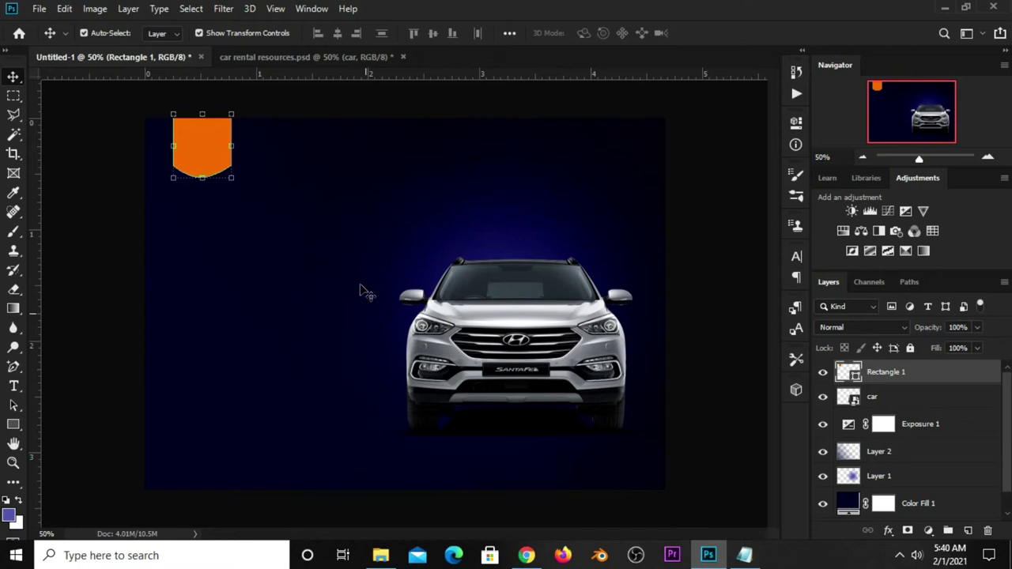
# Add a Gradient Overlay with stops deep orange #e66b07 and golden yellow #efad11
pyautogui.click(888, 530)
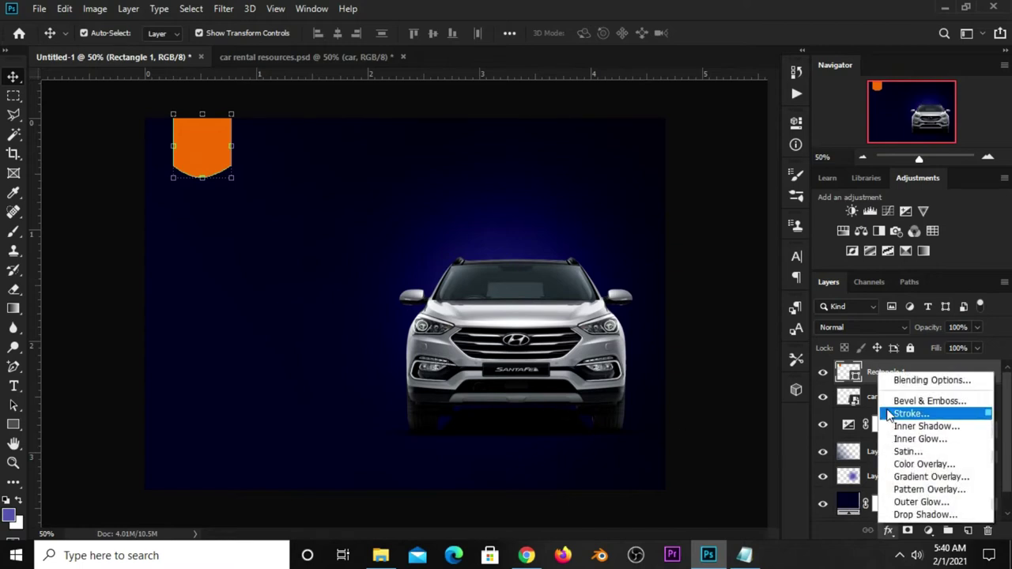
pyautogui.click(911, 477)
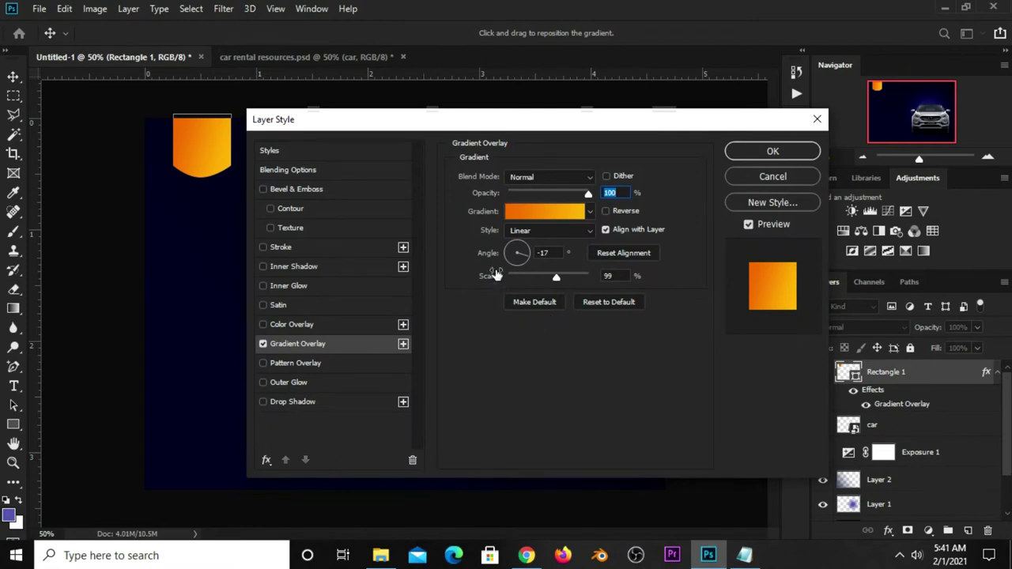
pyautogui.click(547, 212)
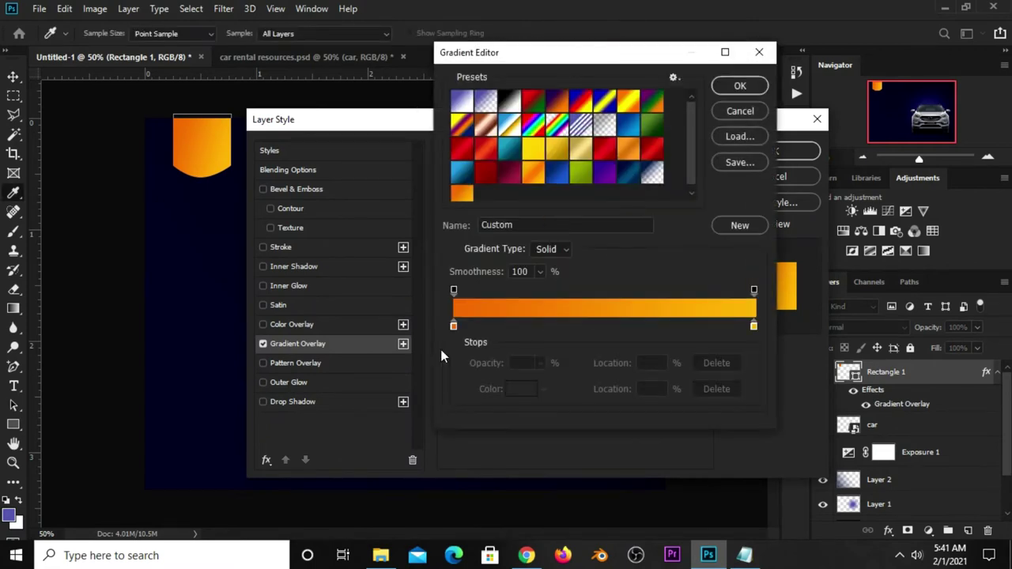
pyautogui.click(454, 327)
pyautogui.click(521, 388)
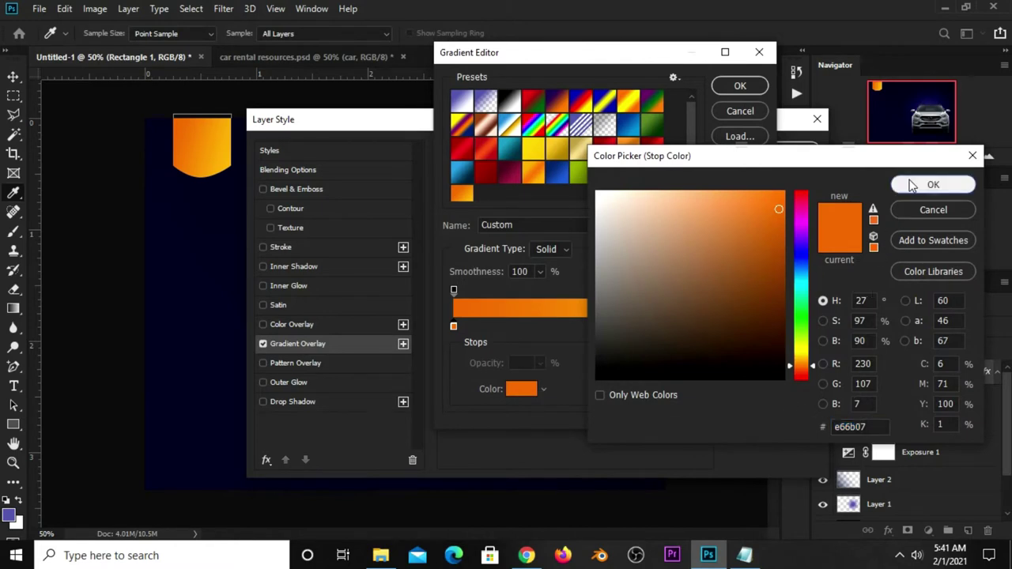
pyautogui.click(933, 184)
pyautogui.click(754, 326)
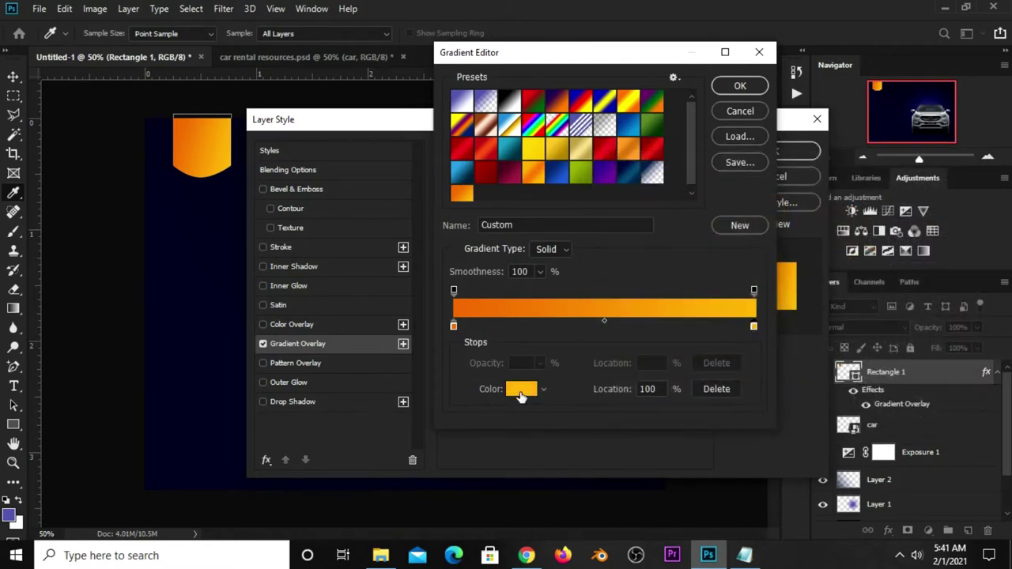
pyautogui.click(521, 391)
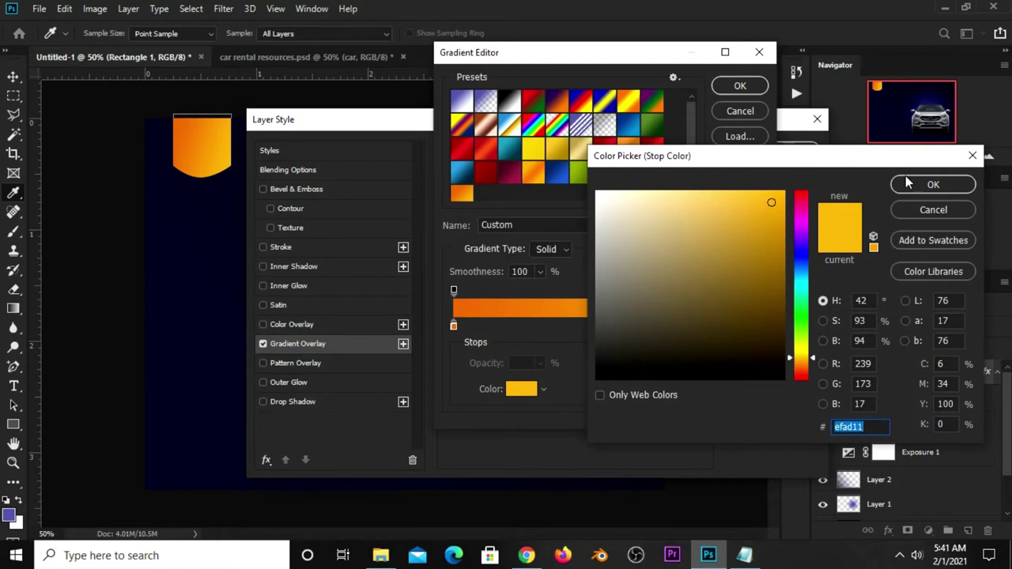
pyautogui.click(925, 184)
pyautogui.click(728, 89)
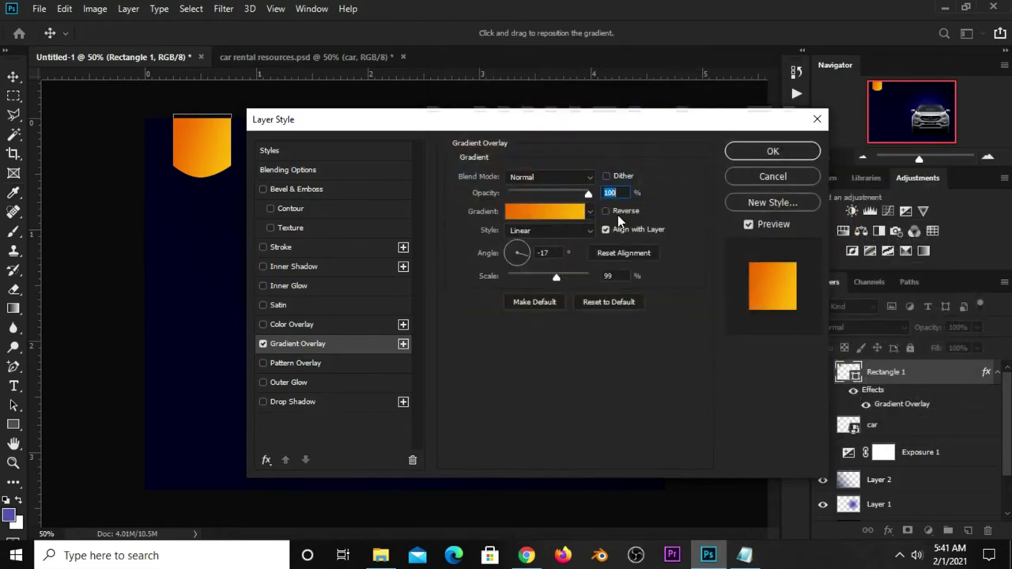
# Apply the gradient overlay at a -17° angle and 99 scale
pyautogui.click(556, 252)
pyautogui.moveTo(552, 251); pyautogui.dragTo(535, 259)
pyautogui.moveTo(619, 276); pyautogui.dragTo(600, 276)
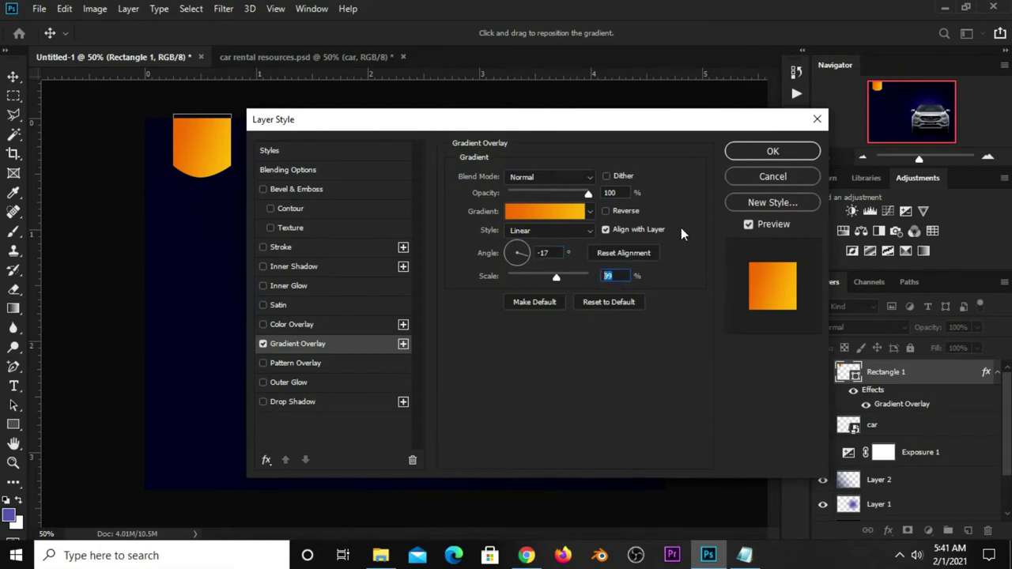
pyautogui.click(744, 152)
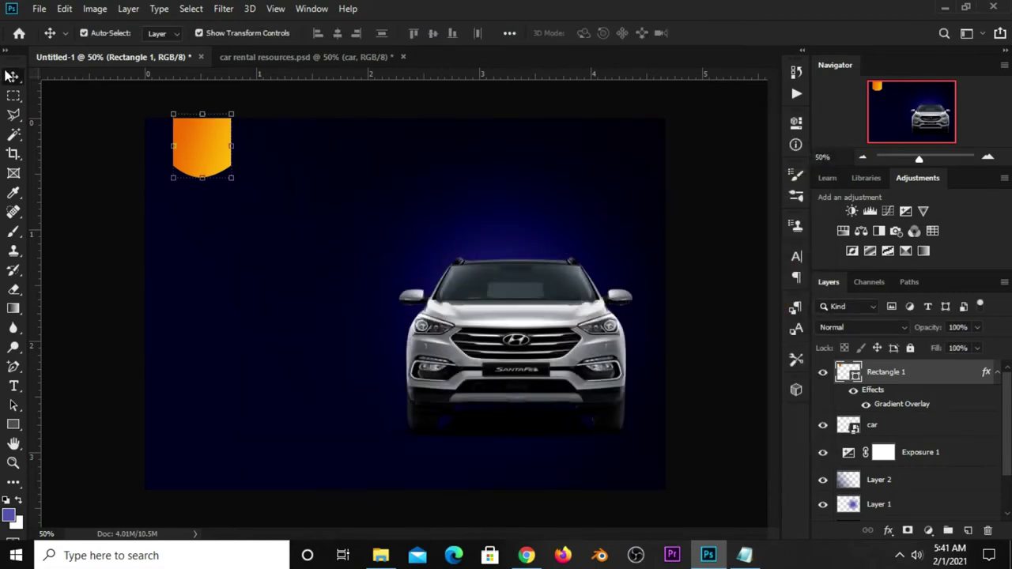
pyautogui.click(203, 162)
# Copy the words 'logo here' from the Notepad notes and return to the Photoshop banner
pyautogui.click(264, 107)
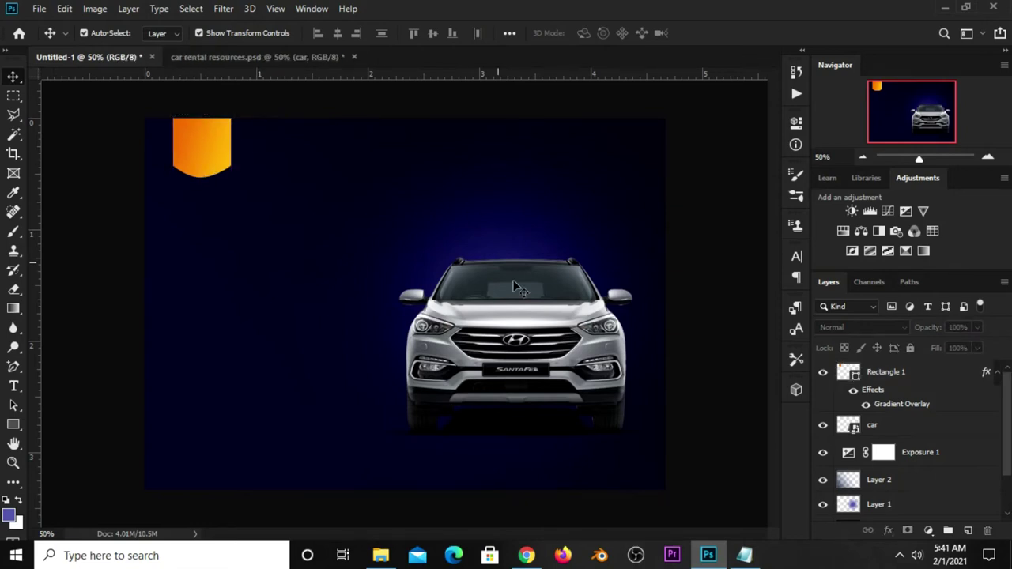
pyautogui.click(744, 553)
pyautogui.moveTo(558, 360); pyautogui.dragTo(521, 356)
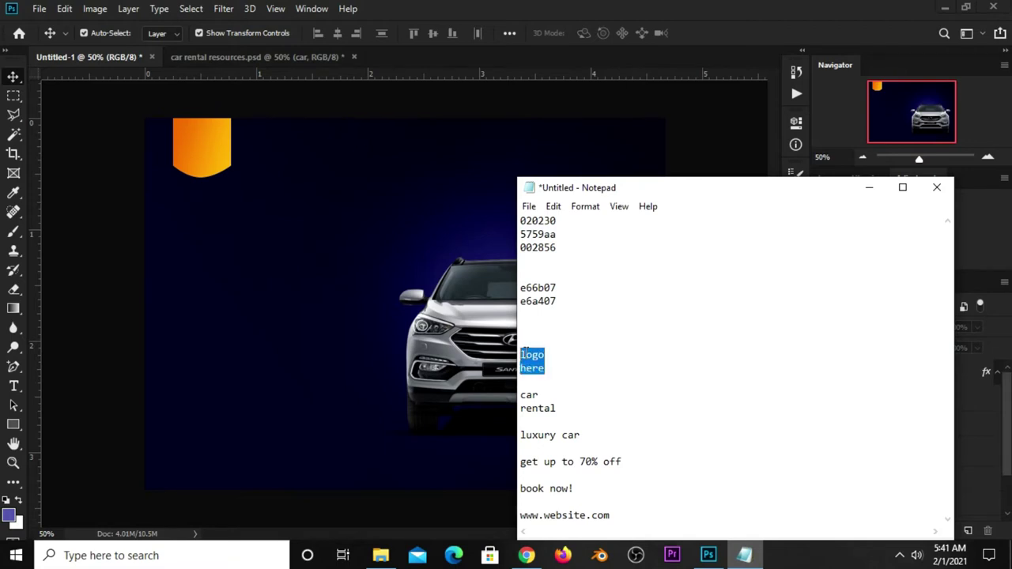
pyautogui.rightClick(522, 355)
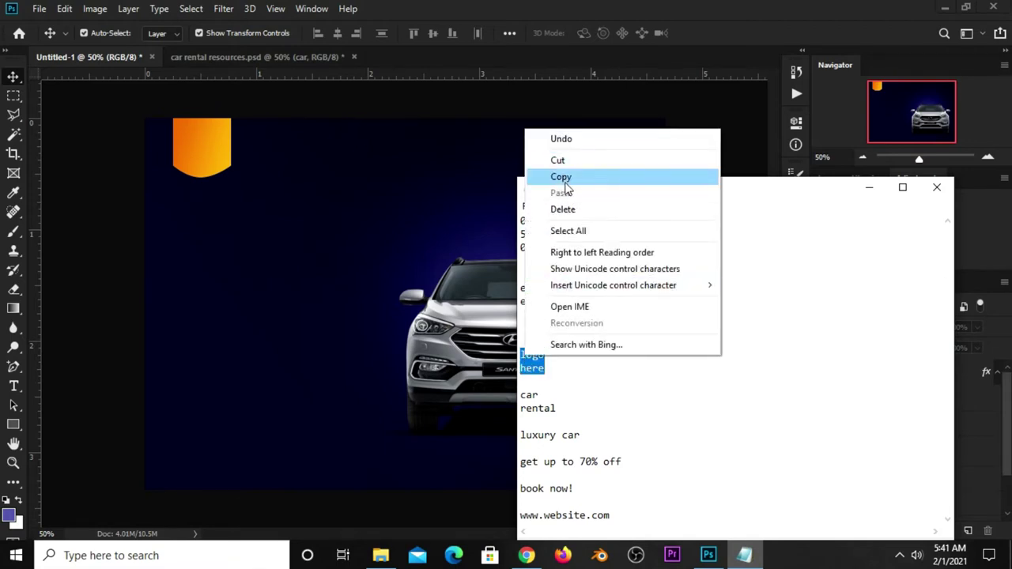
pyautogui.click(564, 177)
pyautogui.click(134, 295)
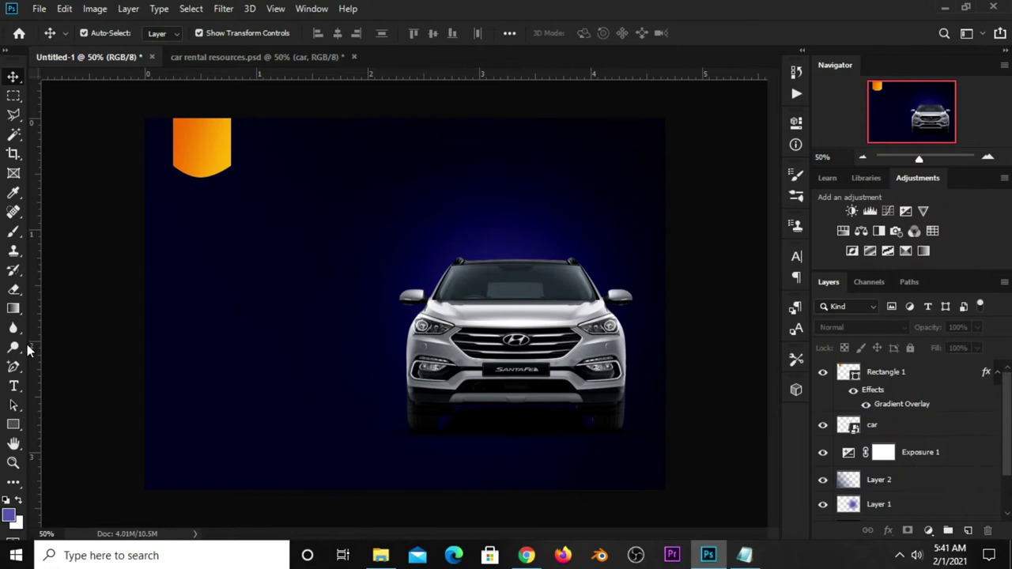
# Paste 'logo here' as a new text layer below the badge, coloured white (ffffff)
pyautogui.click(13, 385)
pyautogui.click(71, 385)
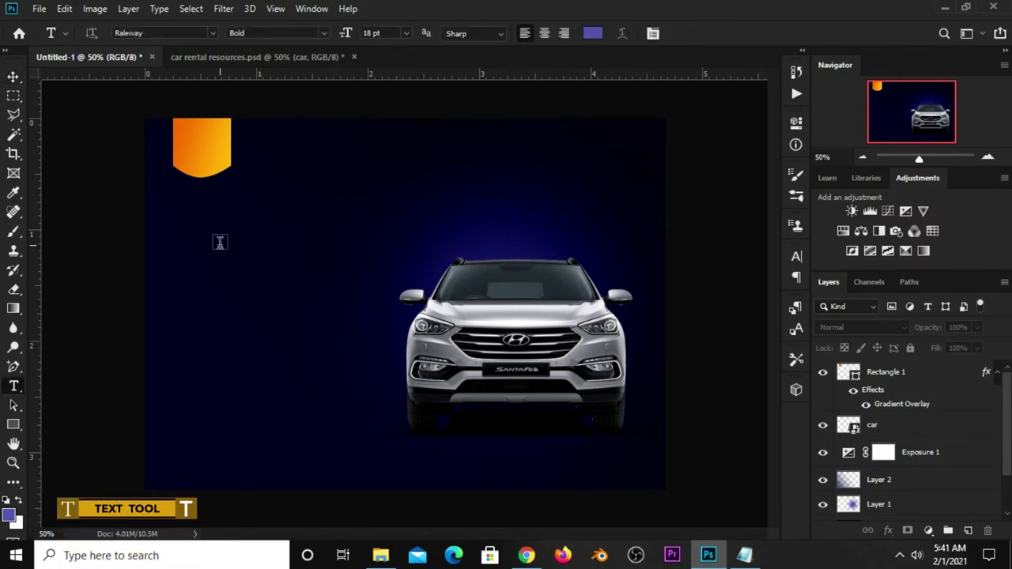
pyautogui.click(220, 242)
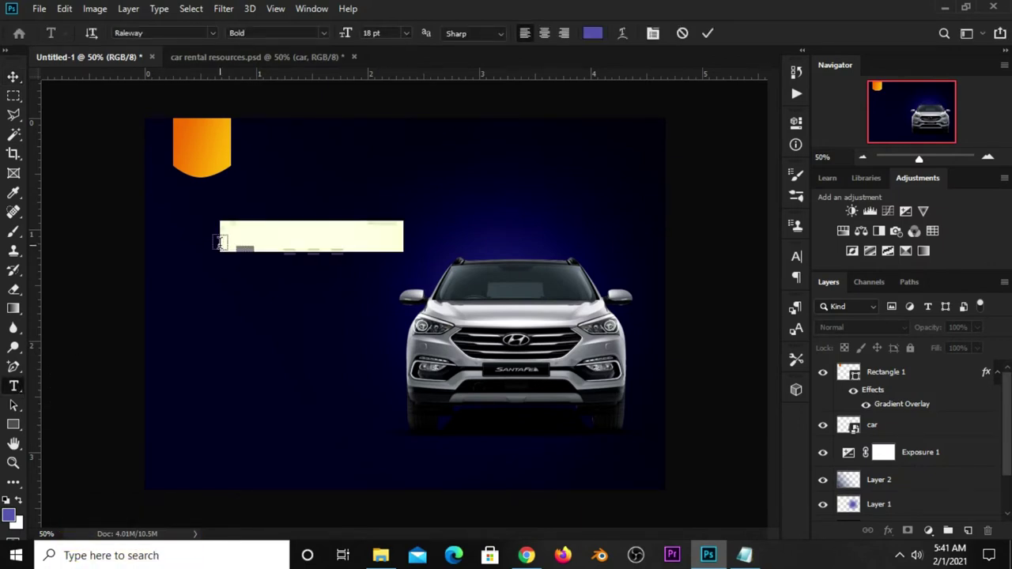
pyautogui.hotkey('ctrl', 'v')
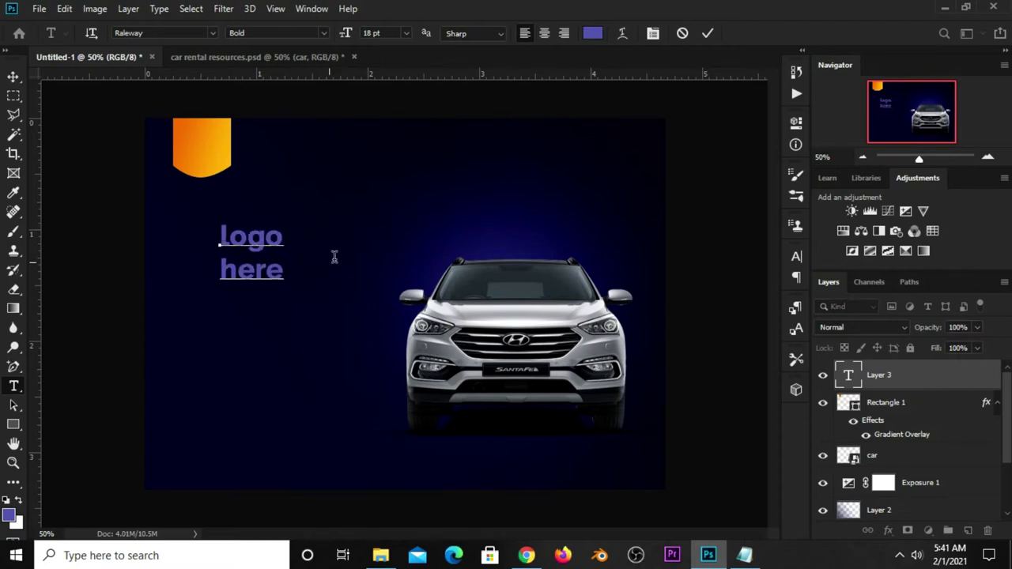
pyautogui.click(707, 34)
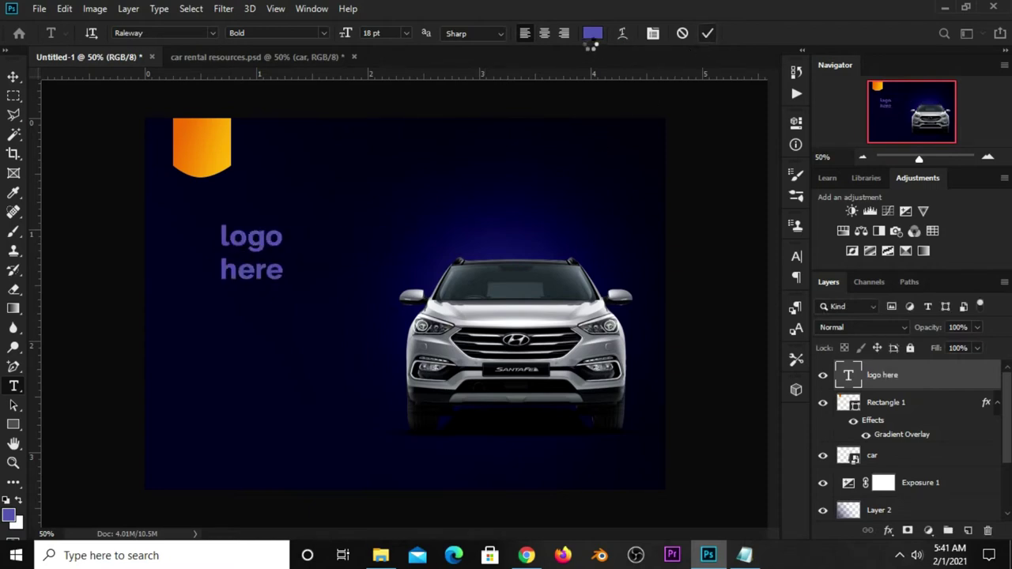
pyautogui.click(595, 33)
pyautogui.write('ffffff')
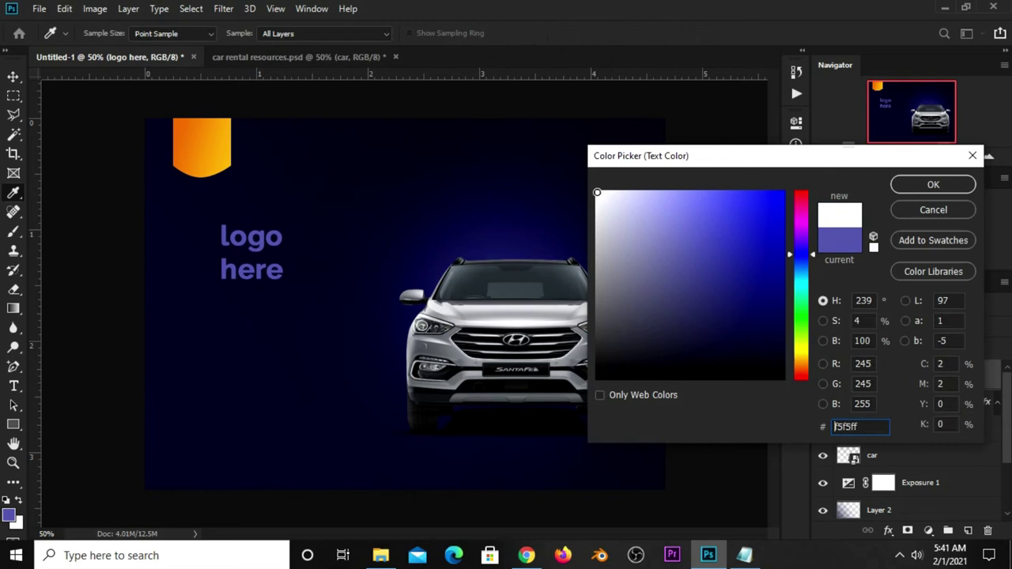
pyautogui.click(922, 184)
# Set the logo text to Raleway Bold at 6 pt in all caps
pyautogui.click(794, 258)
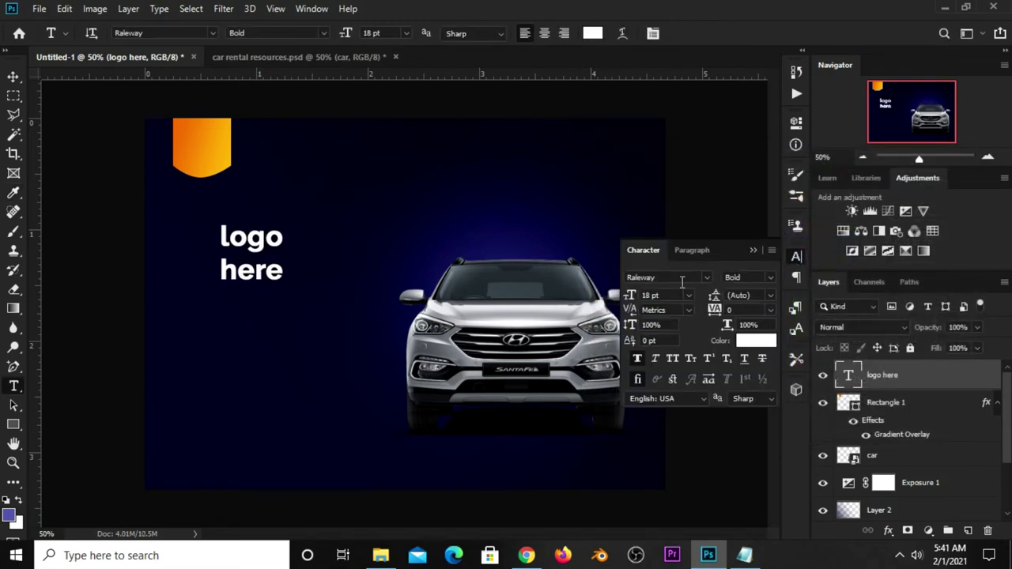
pyautogui.click(771, 277)
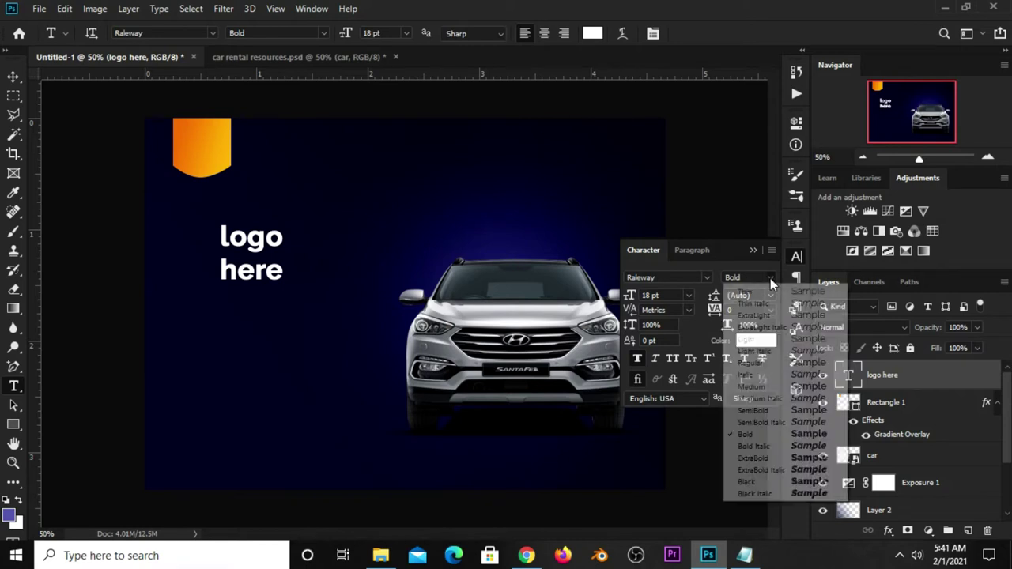
pyautogui.click(759, 435)
pyautogui.click(649, 295)
pyautogui.write('6')
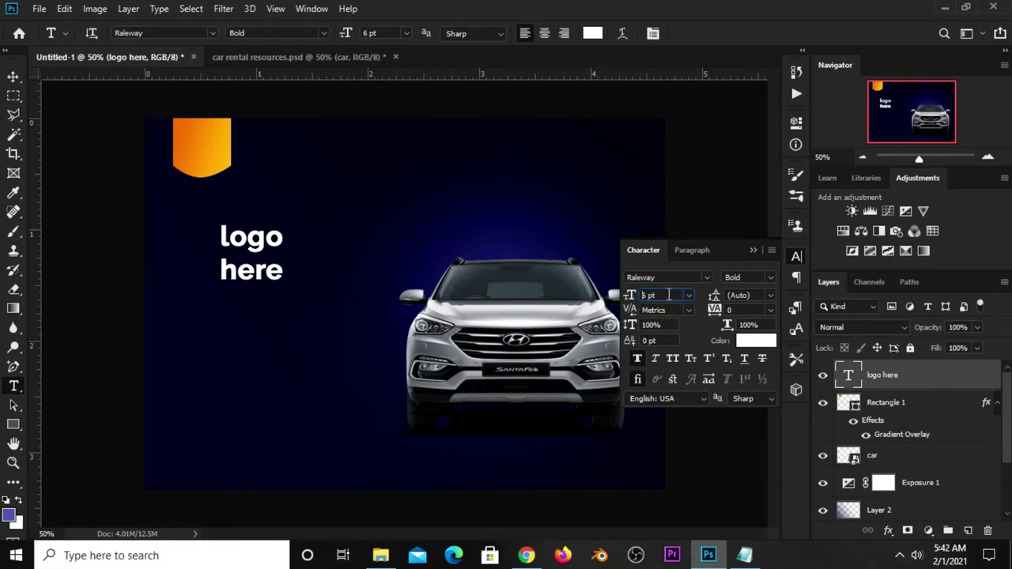
pyautogui.press('Return')
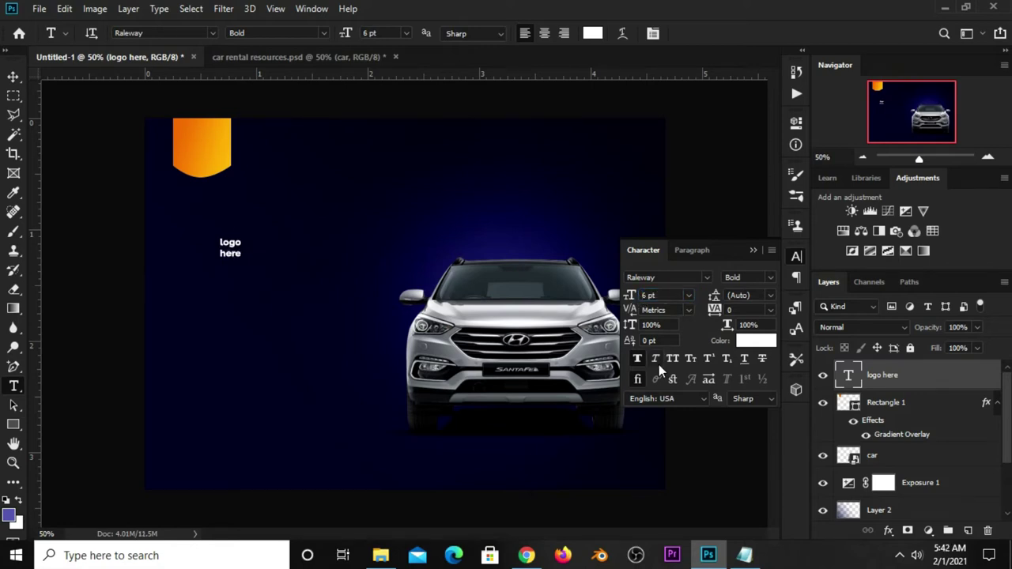
pyautogui.click(672, 359)
pyautogui.click(754, 250)
pyautogui.click(13, 77)
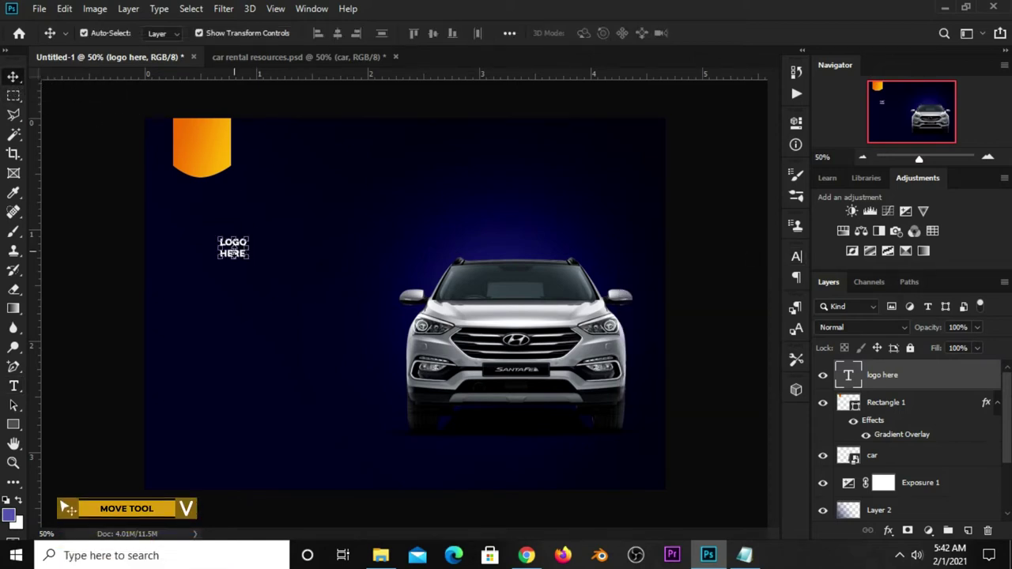
# Move LOGO HERE onto the orange badge and enlarge it to fill the badge
pyautogui.moveTo(234, 254); pyautogui.dragTo(215, 154)
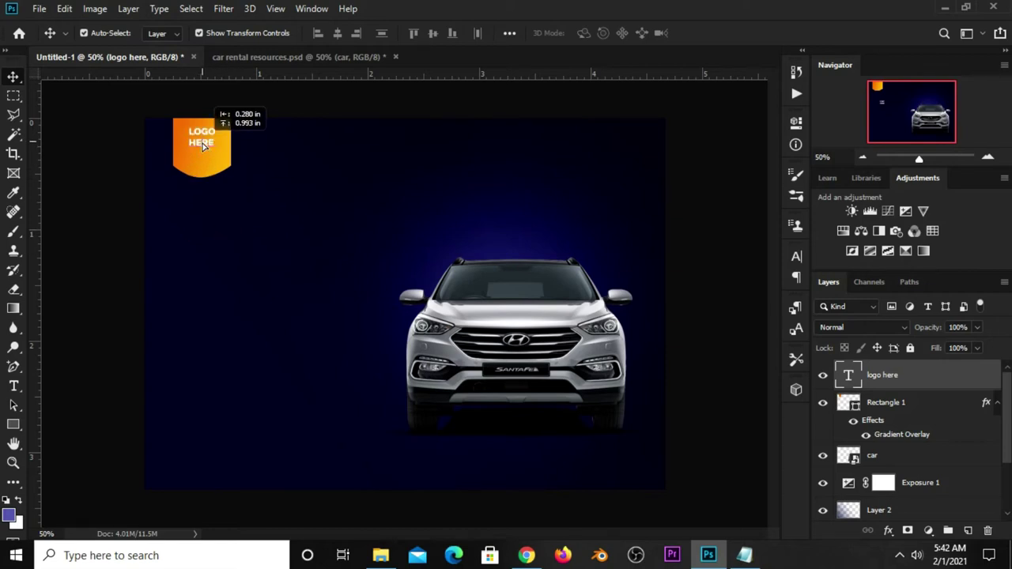
pyautogui.click(213, 150)
pyautogui.moveTo(213, 150)
pyautogui.mouseDown()
pyautogui.moveTo(226, 160)
pyautogui.moveTo(204, 150)
pyautogui.mouseUp()
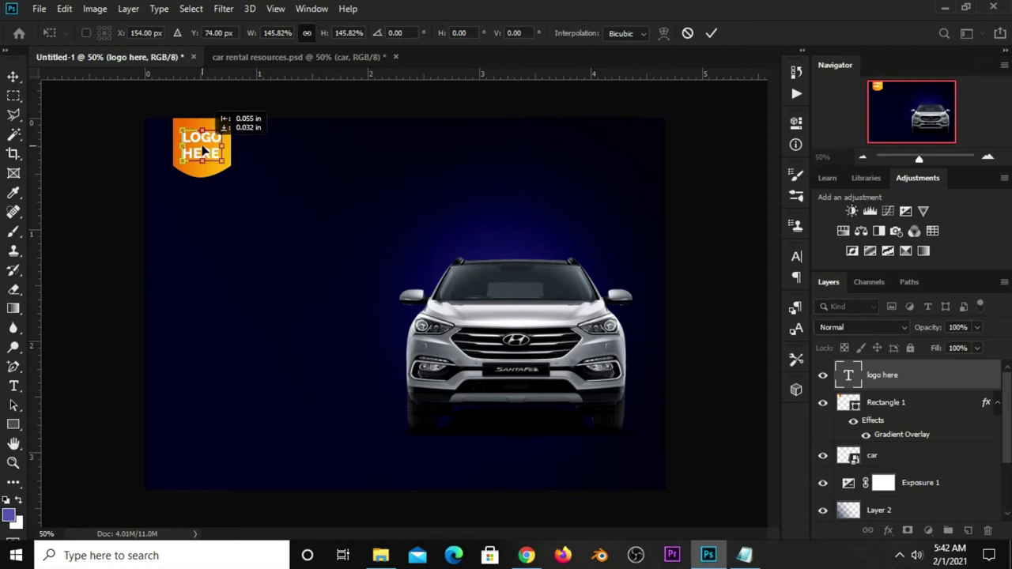
pyautogui.press('Return')
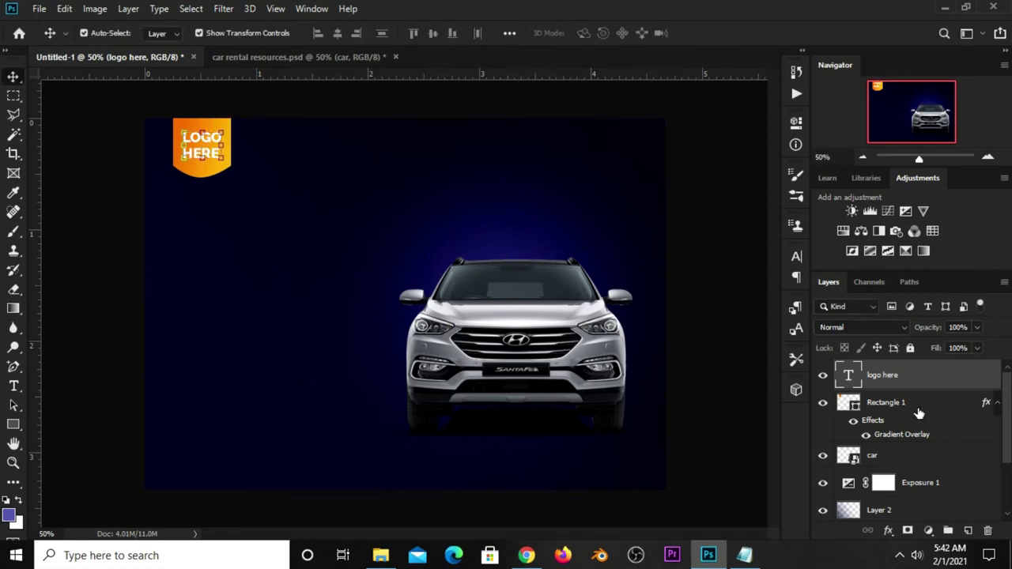
# Group the LOGO HERE text with the Rectangle 1 badge
pyautogui.keyDown('shift'); pyautogui.click(918, 402); pyautogui.keyUp('shift')
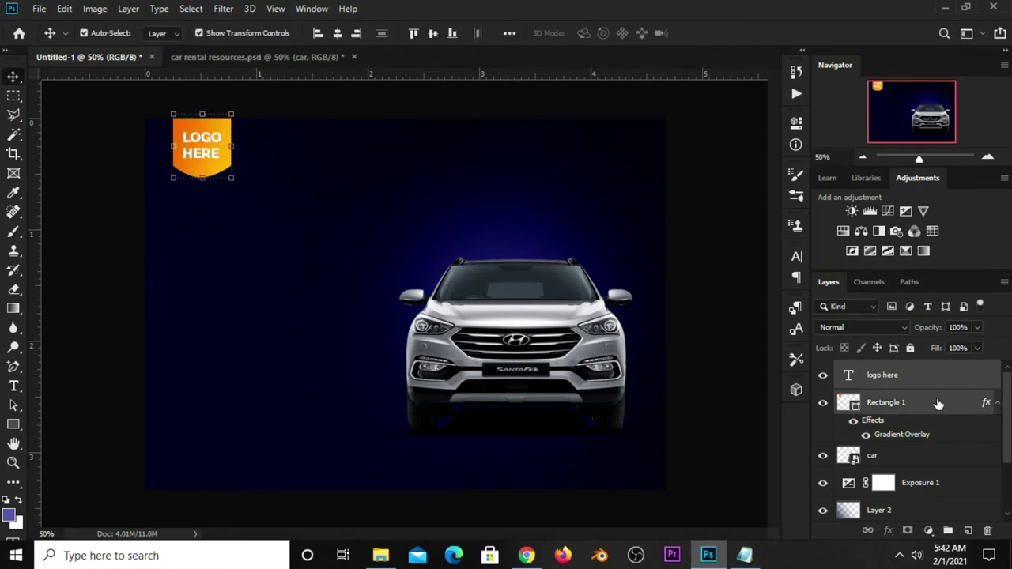
pyautogui.click(510, 35)
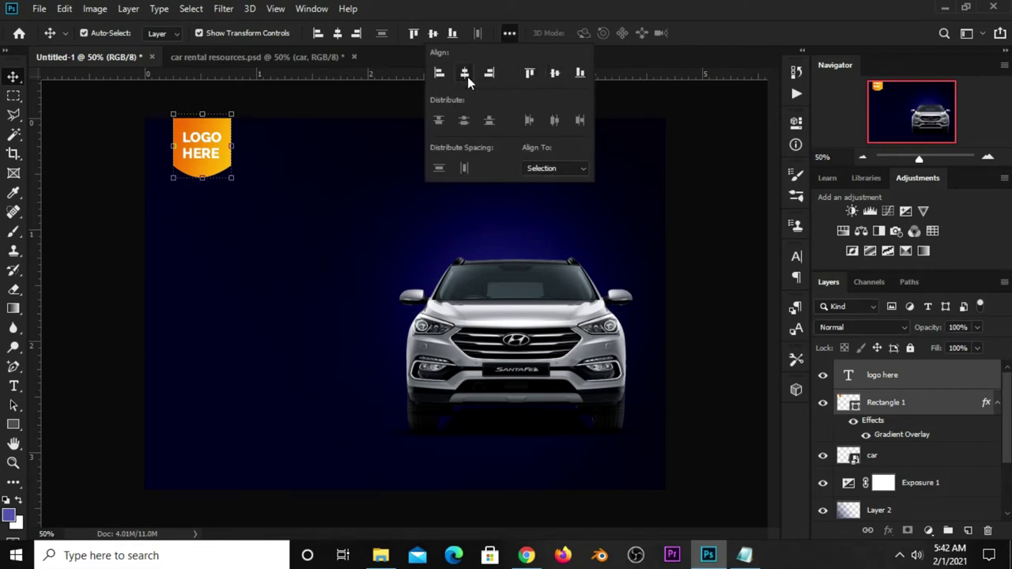
pyautogui.click(726, 33)
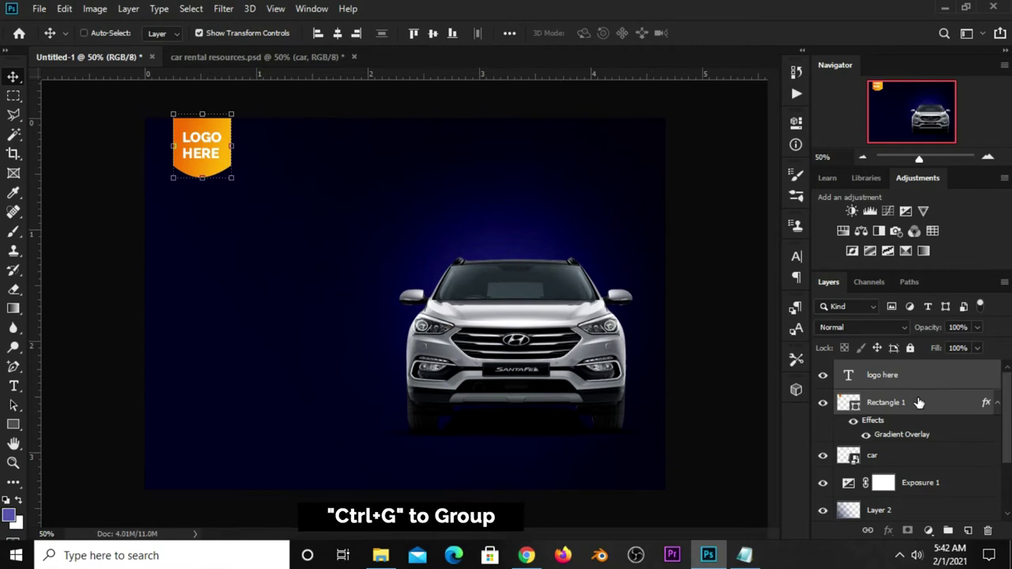
pyautogui.hotkey('ctrl', 'g')
pyautogui.click(824, 369)
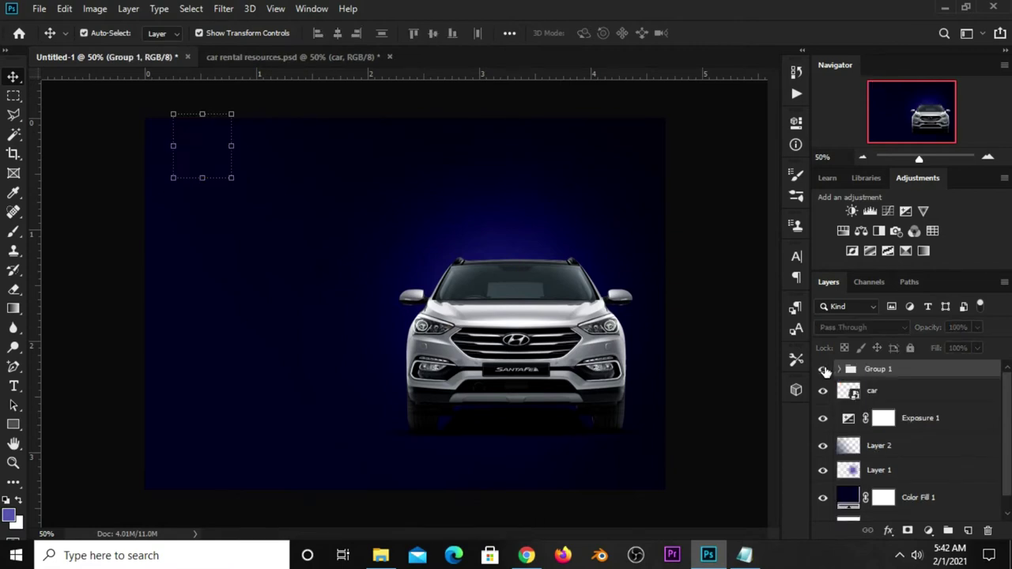
# Scale the grouped logo down to 72% in the top-left corner
pyautogui.hotkey('ctrl', 't')
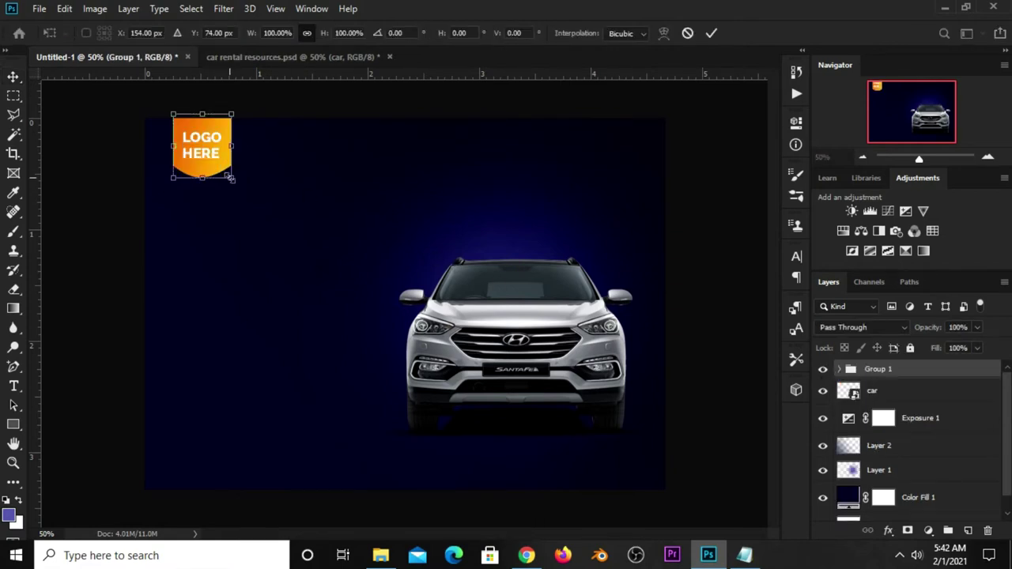
pyautogui.moveTo(230, 179); pyautogui.dragTo(222, 155)
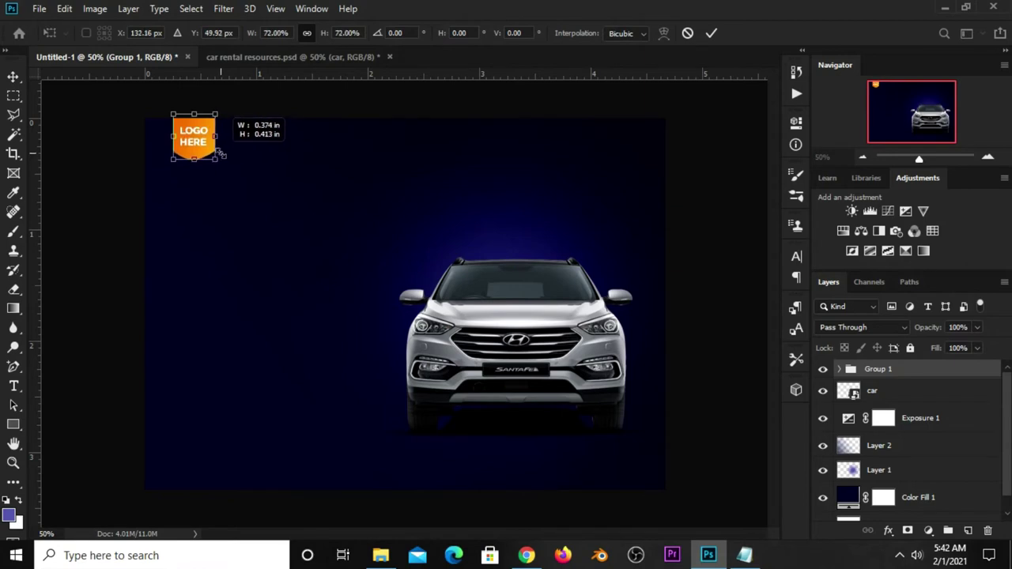
pyautogui.click(280, 106)
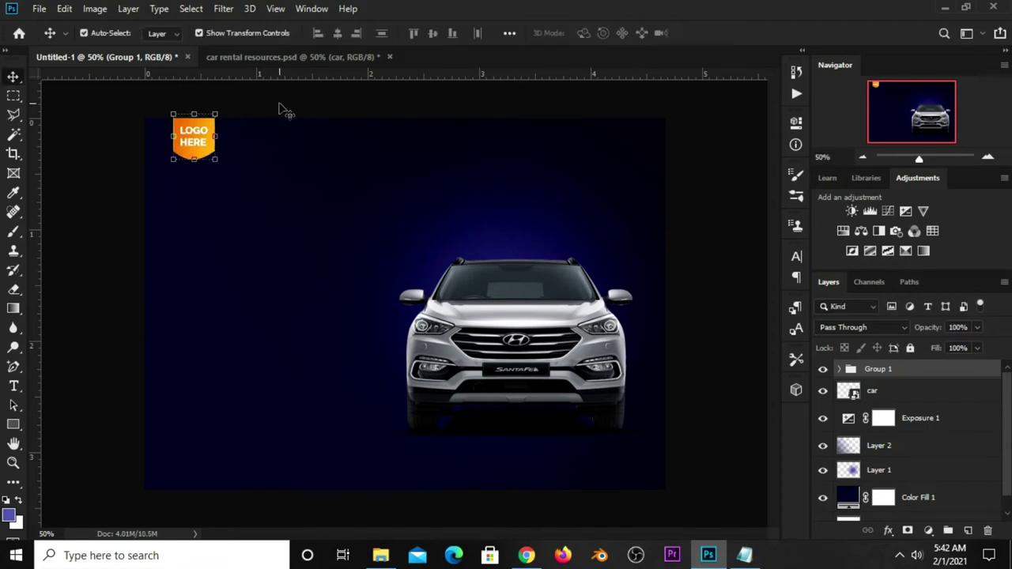
pyautogui.click(285, 101)
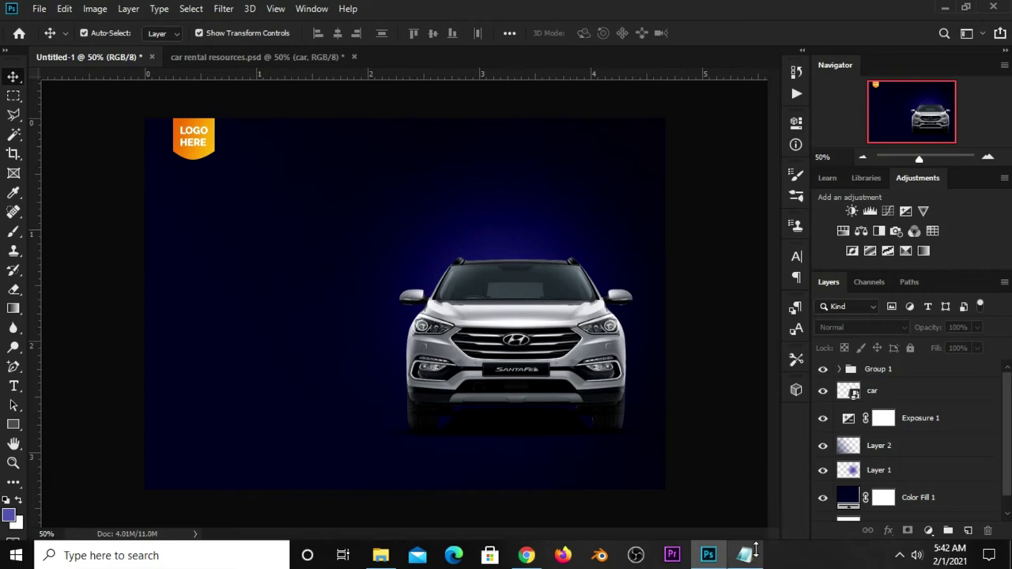
# Copy the word 'car' from the Notepad notes and return to Photoshop
pyautogui.click(744, 555)
pyautogui.click(593, 361)
pyautogui.doubleClick(530, 395)
pyautogui.click(522, 394)
pyautogui.moveTo(540, 394); pyautogui.dragTo(520, 394)
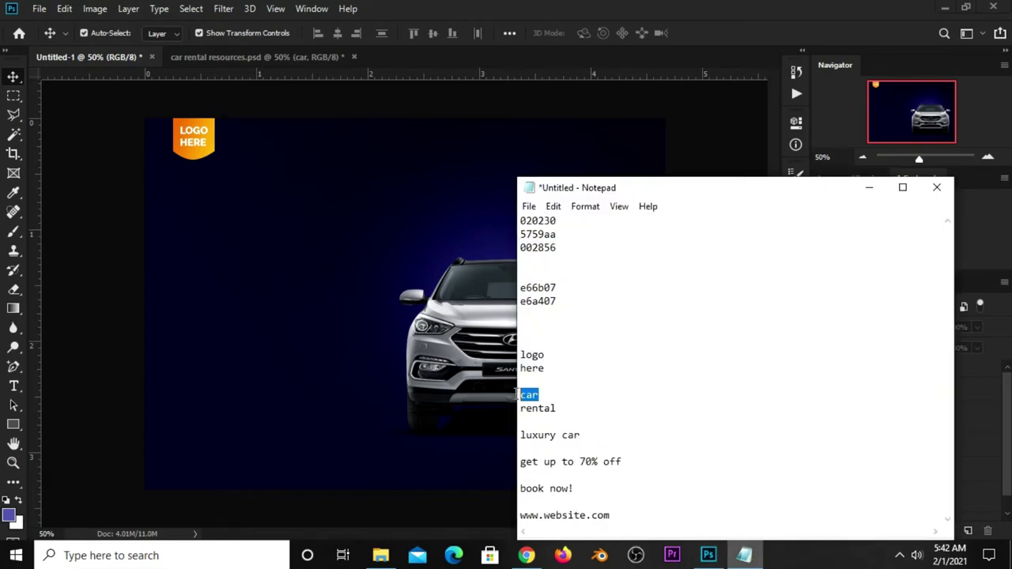
pyautogui.rightClick(519, 395)
pyautogui.click(566, 217)
pyautogui.click(682, 141)
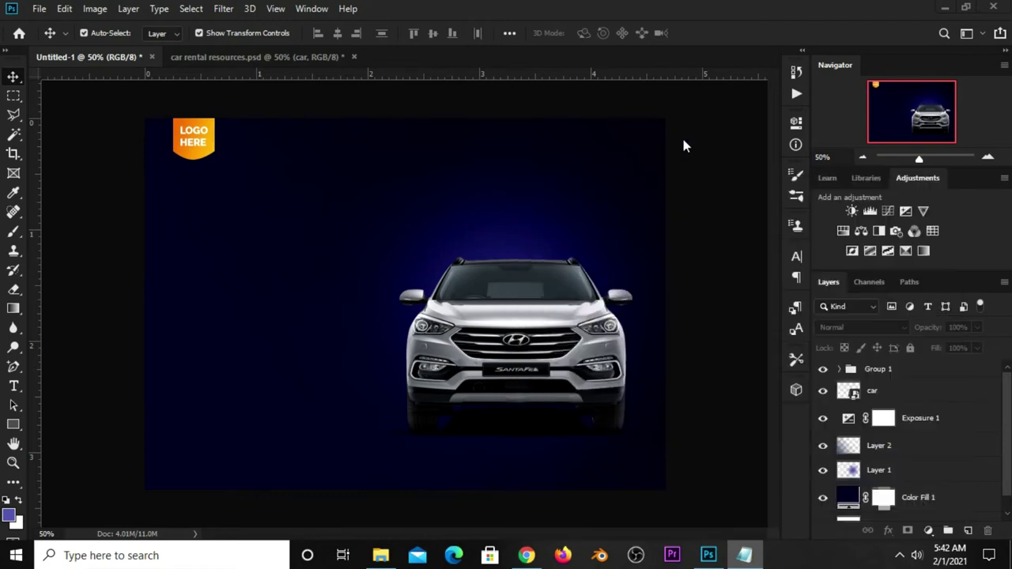
# Add a 'CAR' text layer on the left of the banner near the SUV
pyautogui.rightClick(17, 385)
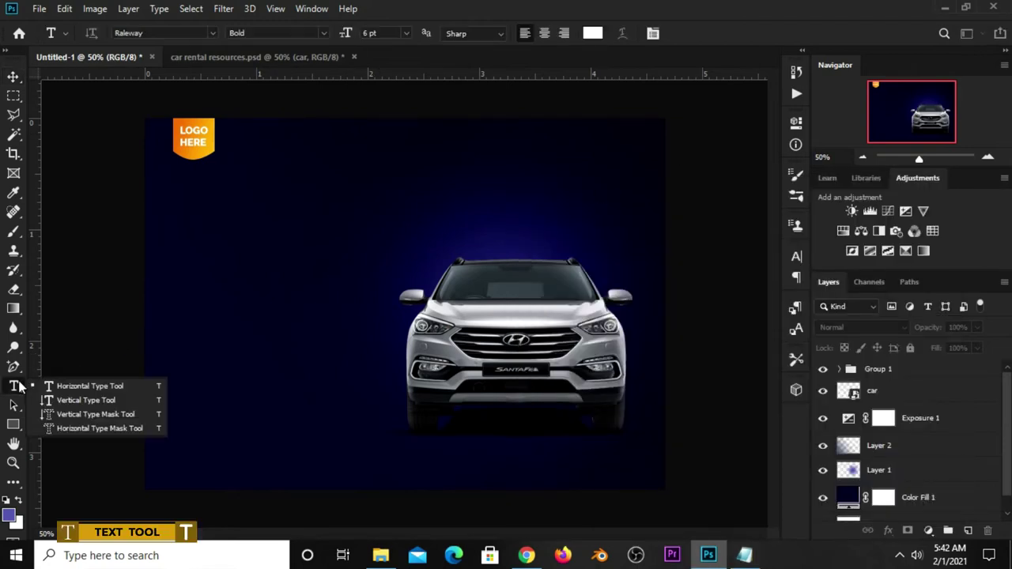
pyautogui.click(79, 386)
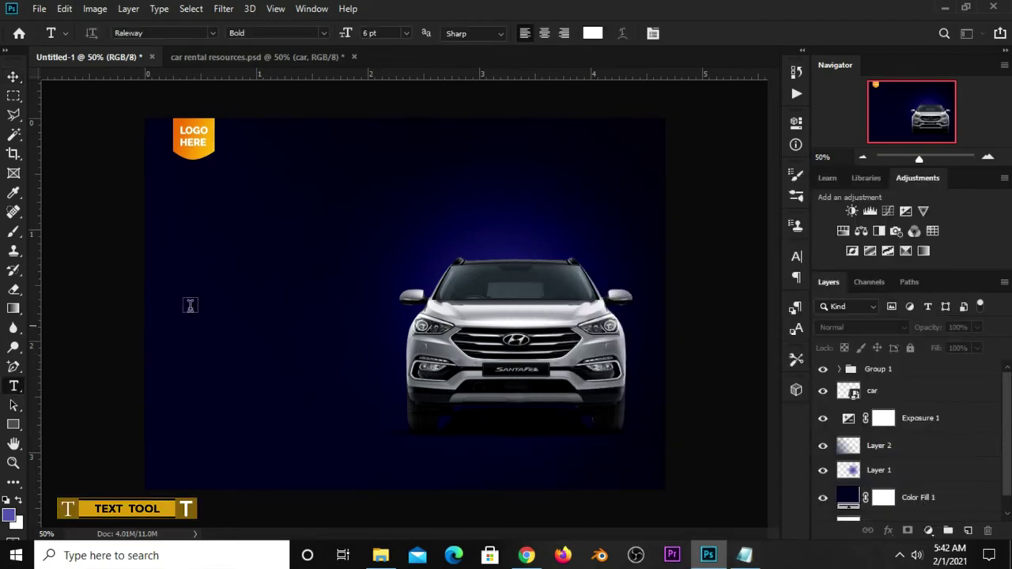
pyautogui.click(225, 255)
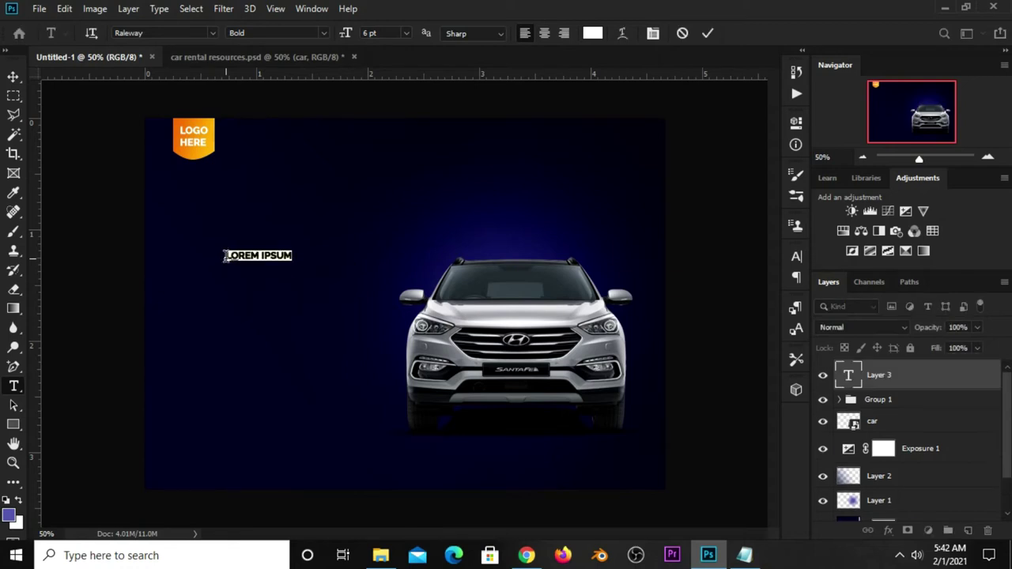
pyautogui.write('CAR')
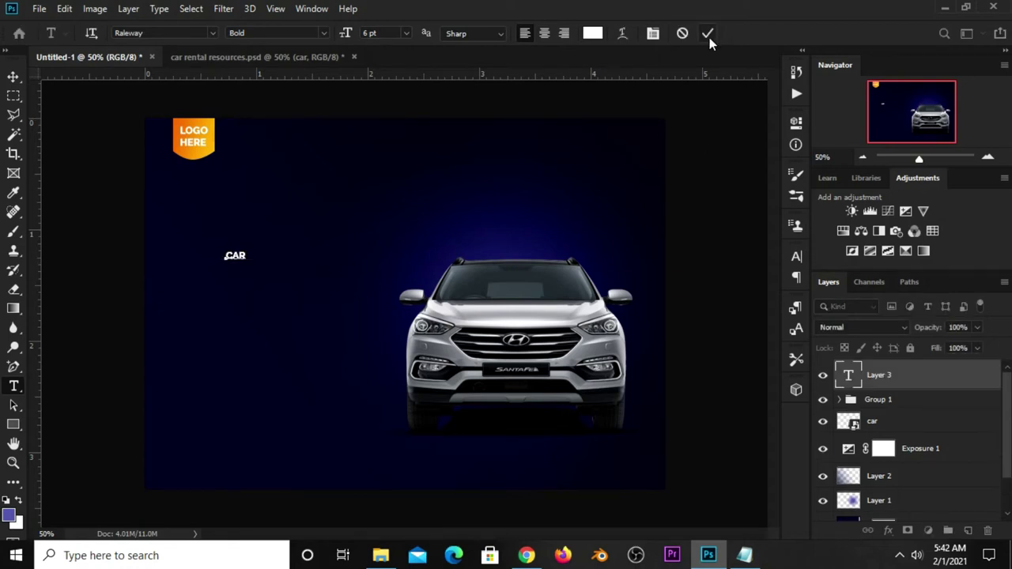
pyautogui.click(707, 33)
pyautogui.click(795, 258)
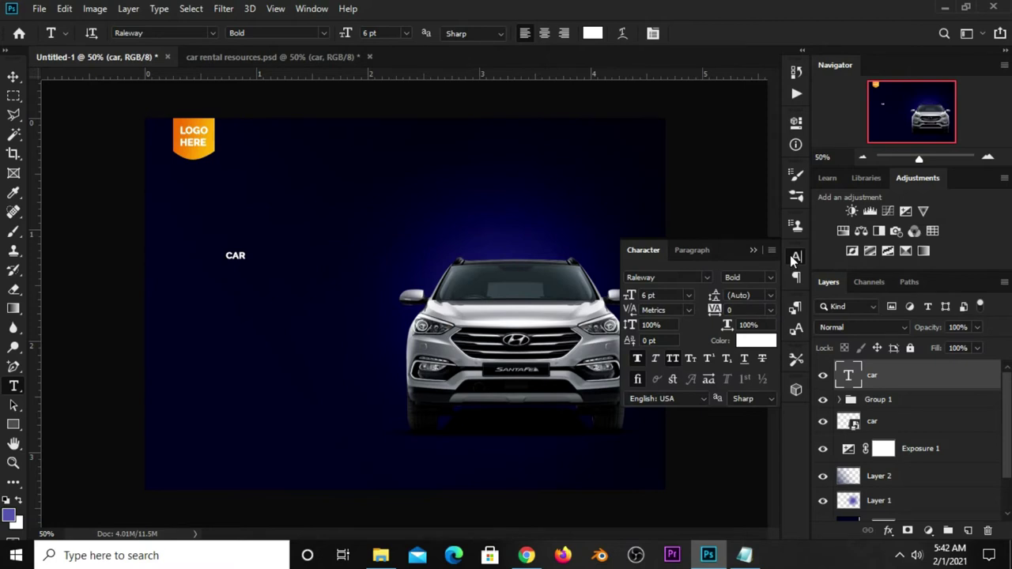
pyautogui.click(706, 277)
# Set the car text to Gotham Bold, turn off All Caps, and enter a 33 pt size
pyautogui.click(687, 108)
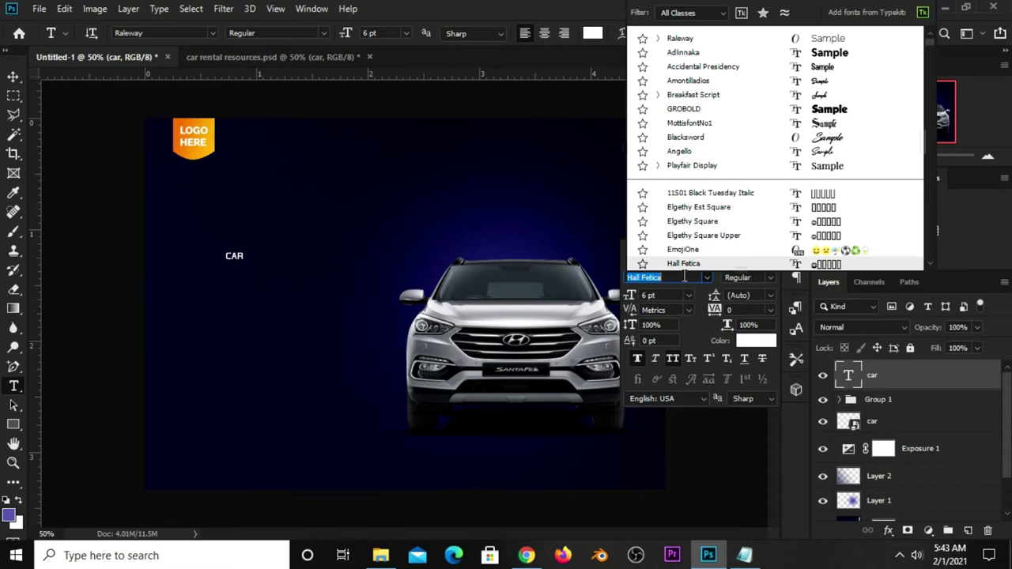
pyautogui.write('gotham')
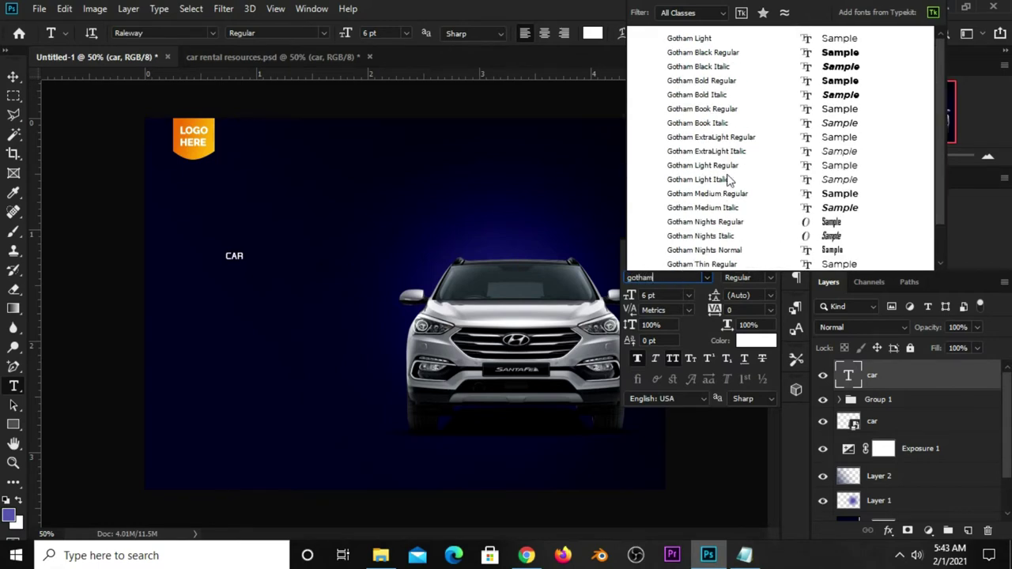
pyautogui.click(716, 84)
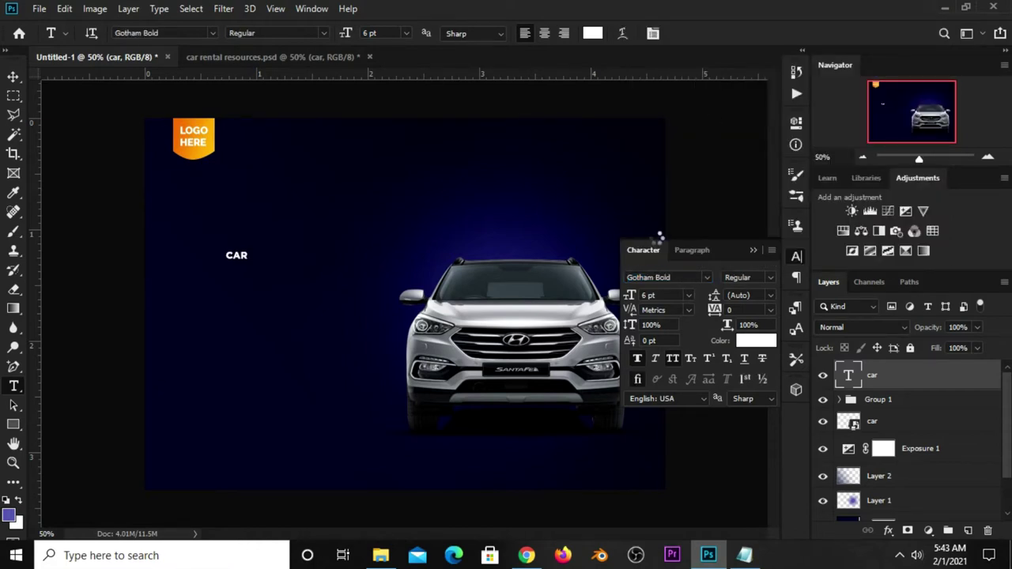
pyautogui.click(673, 360)
pyautogui.click(650, 295)
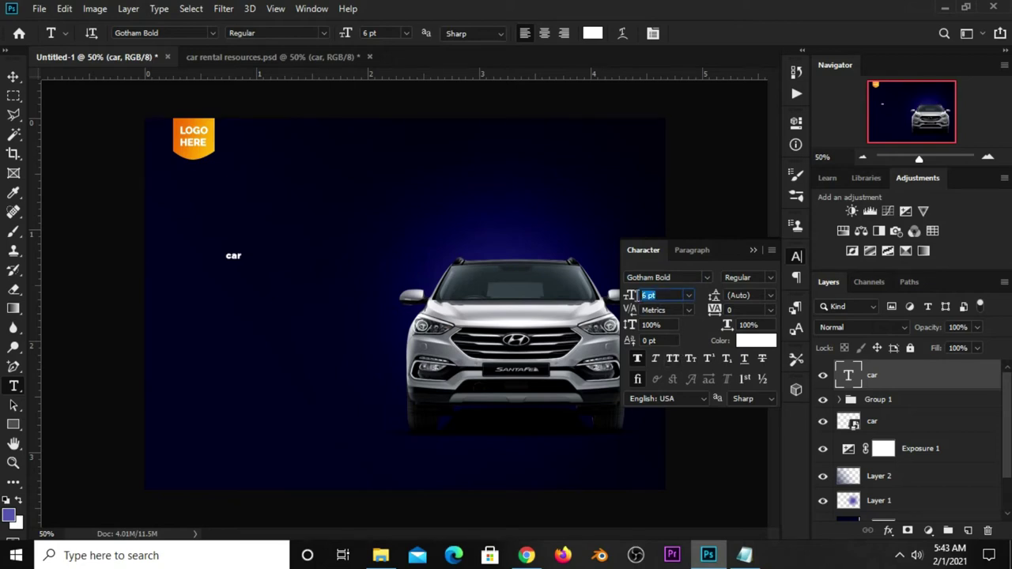
pyautogui.write('33')
# Recolour the car text orange using hex e66b07 copied from the Notepad notes
pyautogui.click(751, 340)
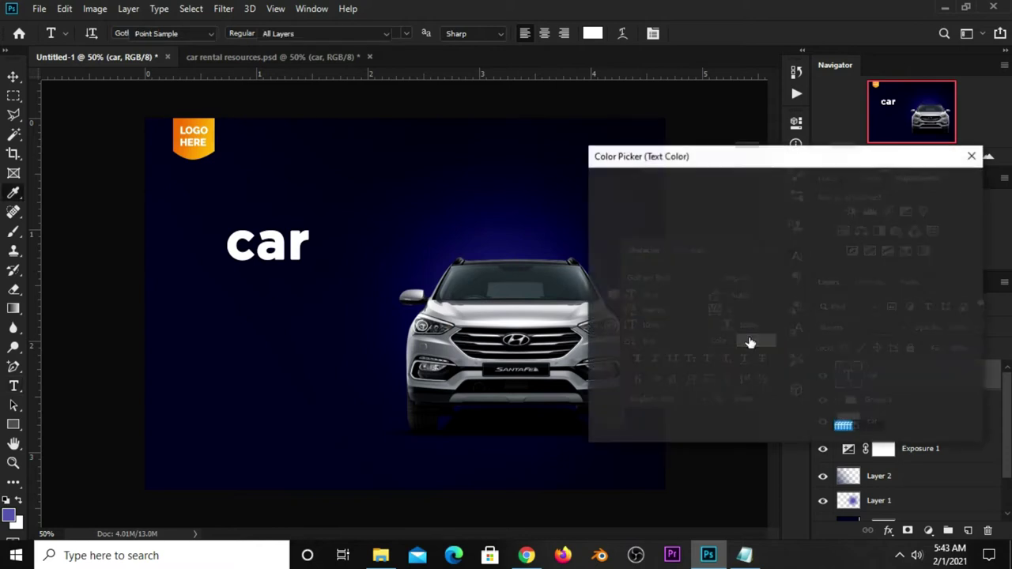
pyautogui.click(744, 555)
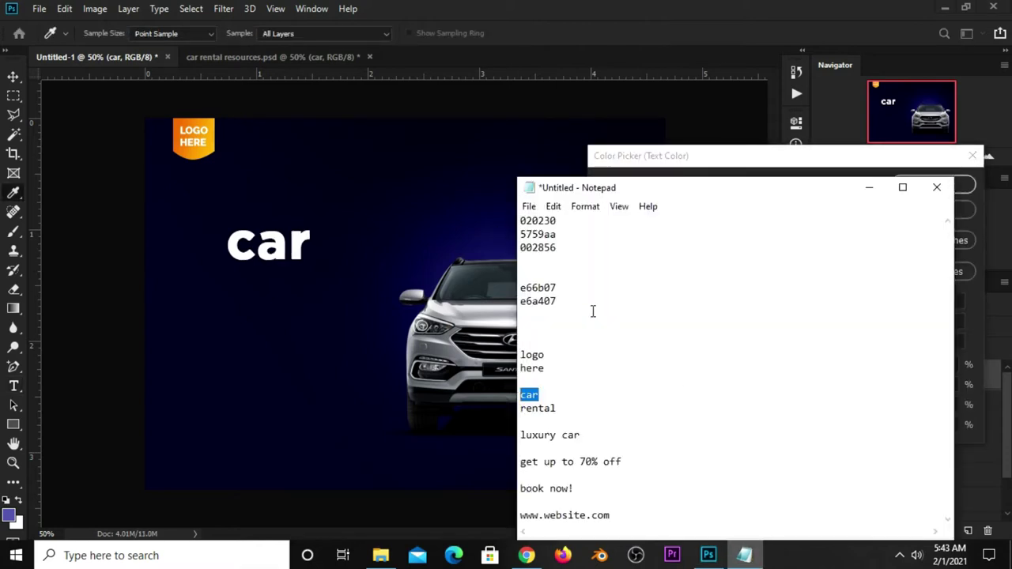
pyautogui.moveTo(556, 288); pyautogui.dragTo(520, 288)
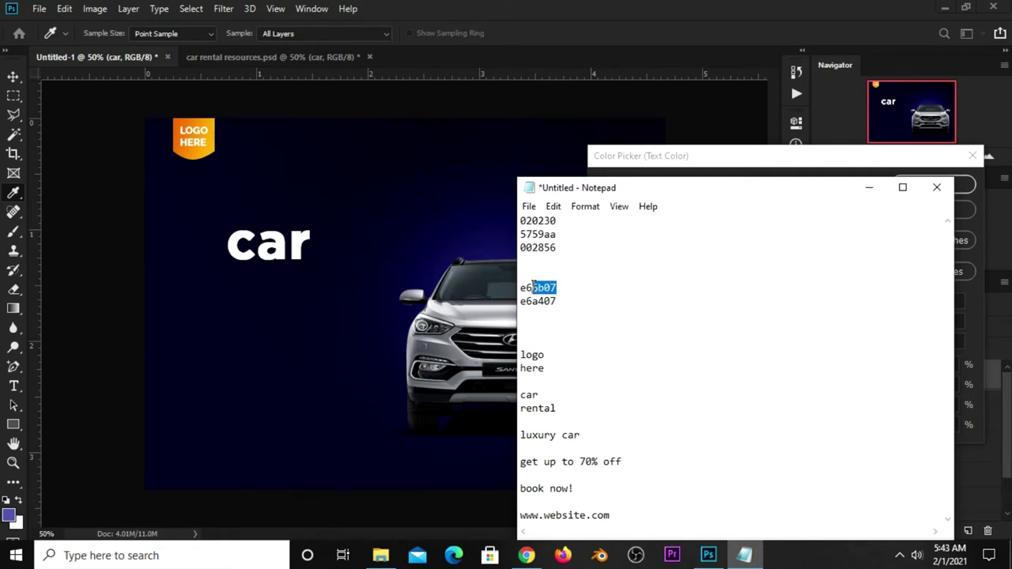
pyautogui.rightClick(553, 289)
pyautogui.click(575, 336)
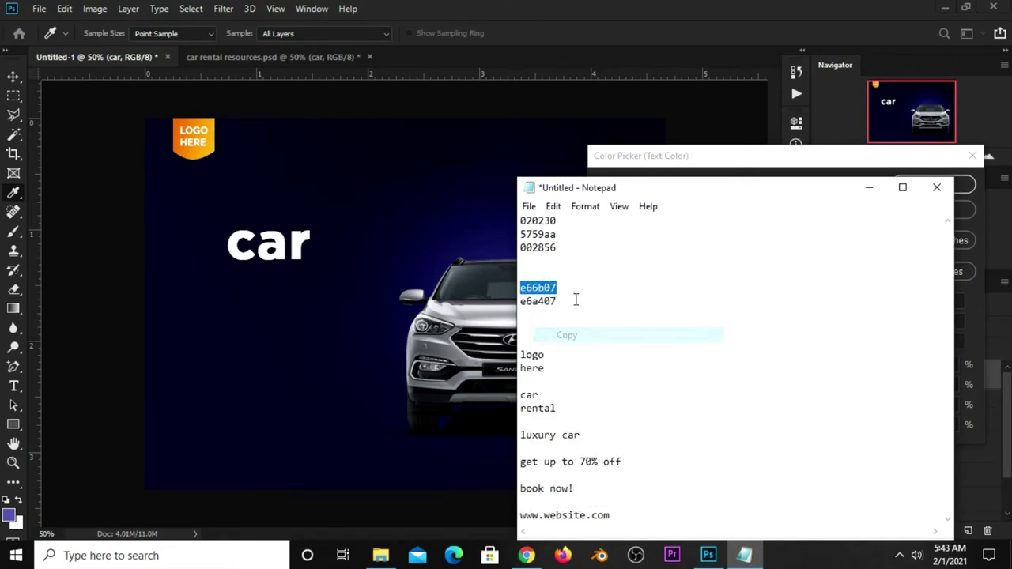
pyautogui.click(696, 169)
pyautogui.rightClick(840, 430)
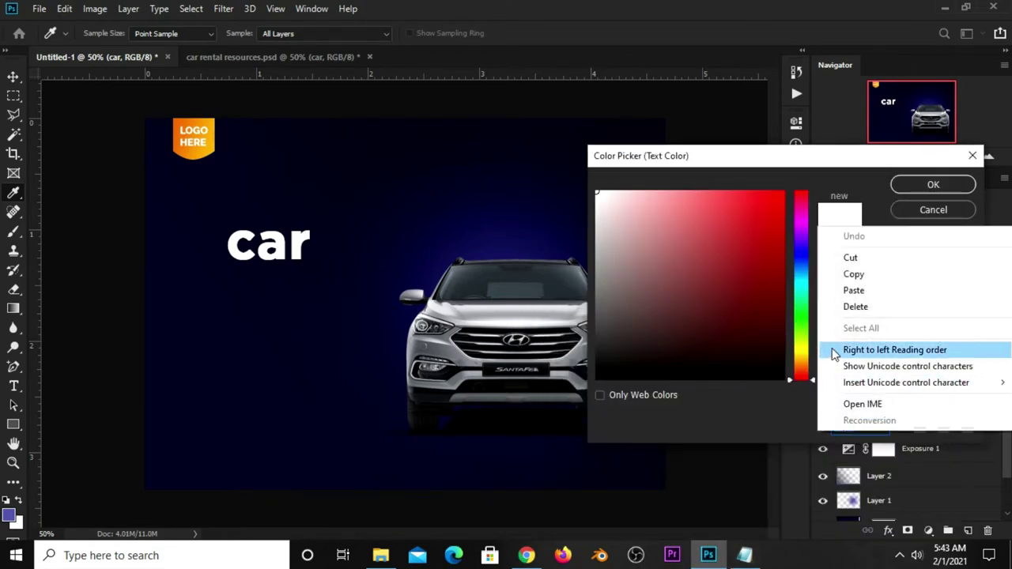
pyautogui.click(832, 290)
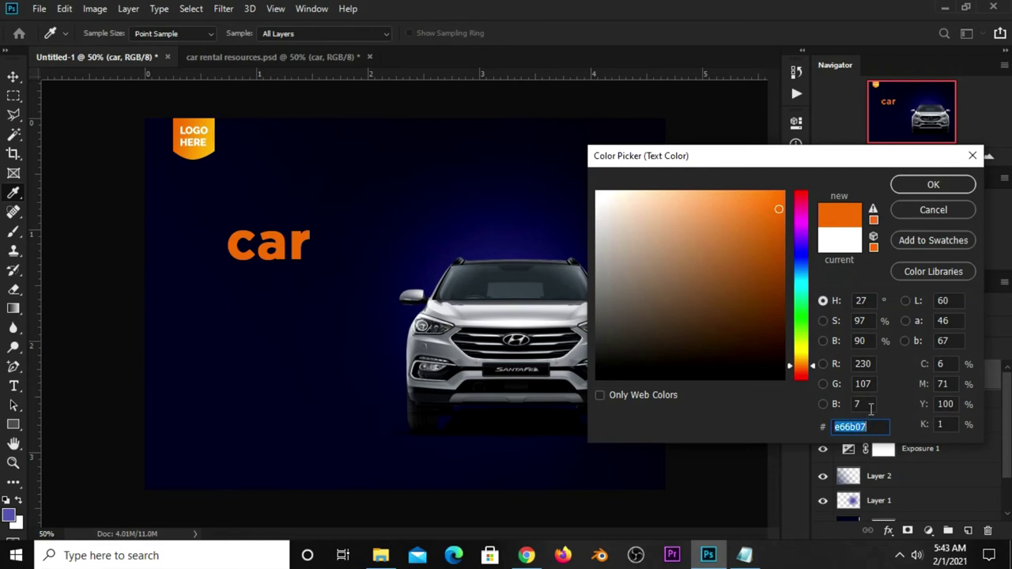
pyautogui.click(921, 185)
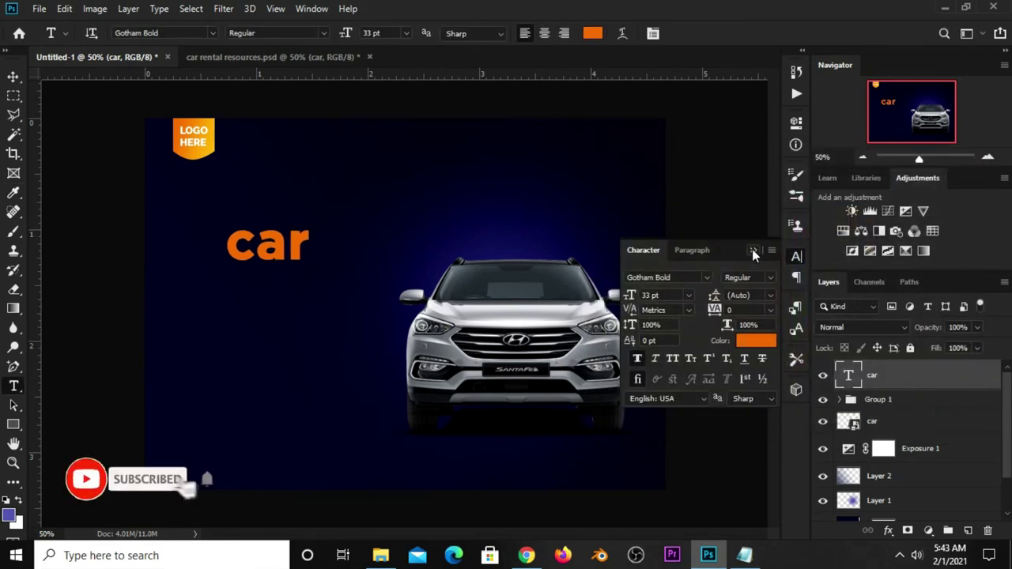
pyautogui.click(753, 250)
pyautogui.click(12, 77)
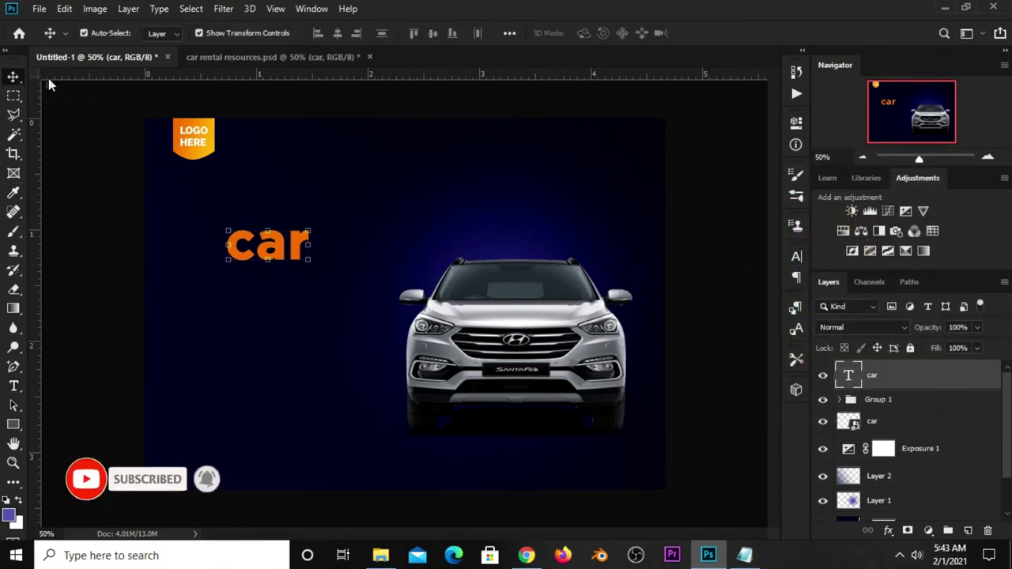
# Shift 'car' left and place a duplicate of it just below
pyautogui.moveTo(269, 250); pyautogui.dragTo(215, 249)
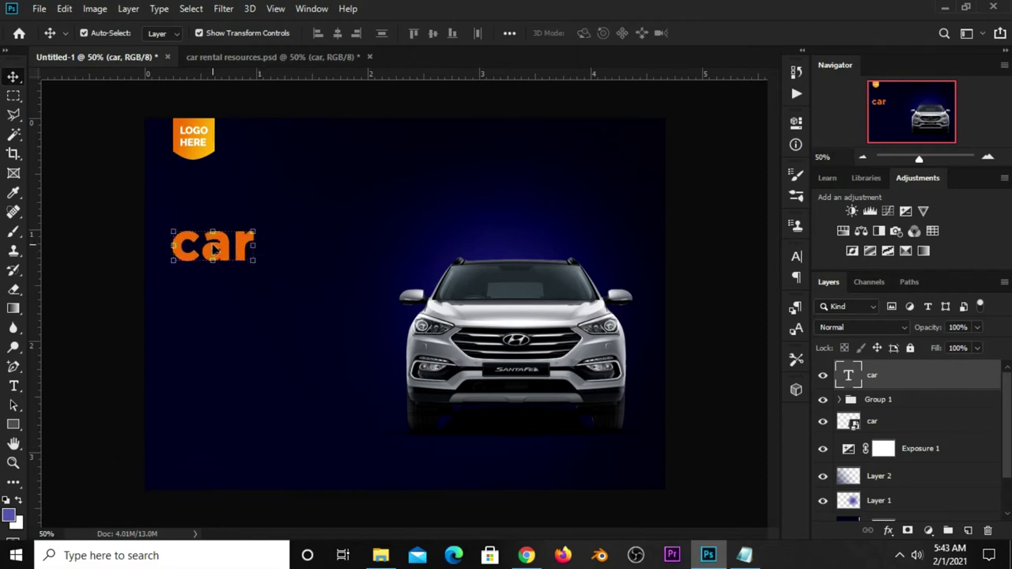
pyautogui.moveTo(218, 237); pyautogui.dragTo(224, 293)
pyautogui.press('Up')
pyautogui.press('Up')
pyautogui.press('Up')
pyautogui.press('Up')
pyautogui.press('Up')
pyautogui.press('Up')
pyautogui.press('Up')
pyautogui.press('Up')
pyautogui.press('Up')
pyautogui.press('Up')
pyautogui.press('Up')
pyautogui.press('Up')
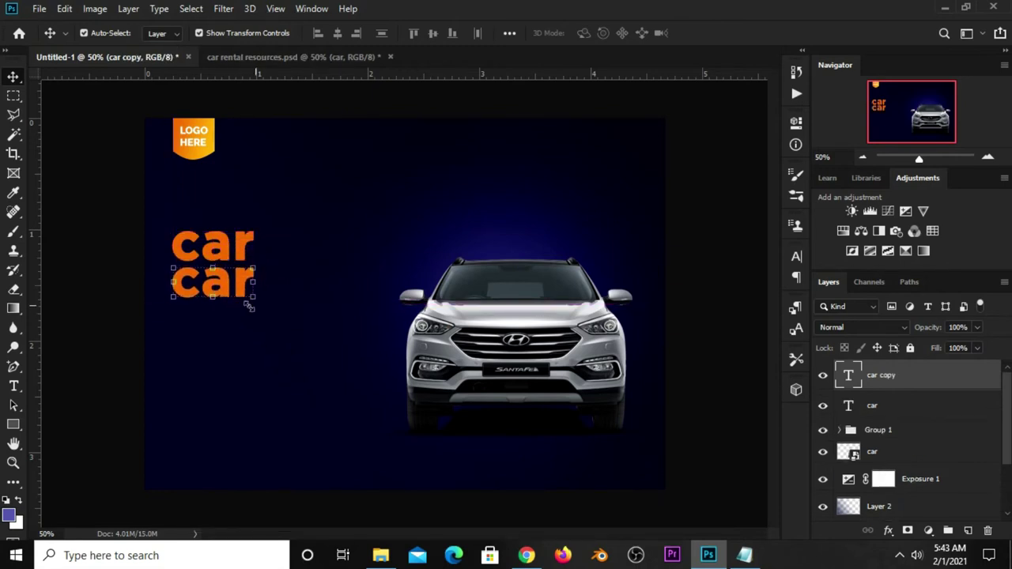
# Copy the word 'rental' from the Notepad notes
pyautogui.click(744, 555)
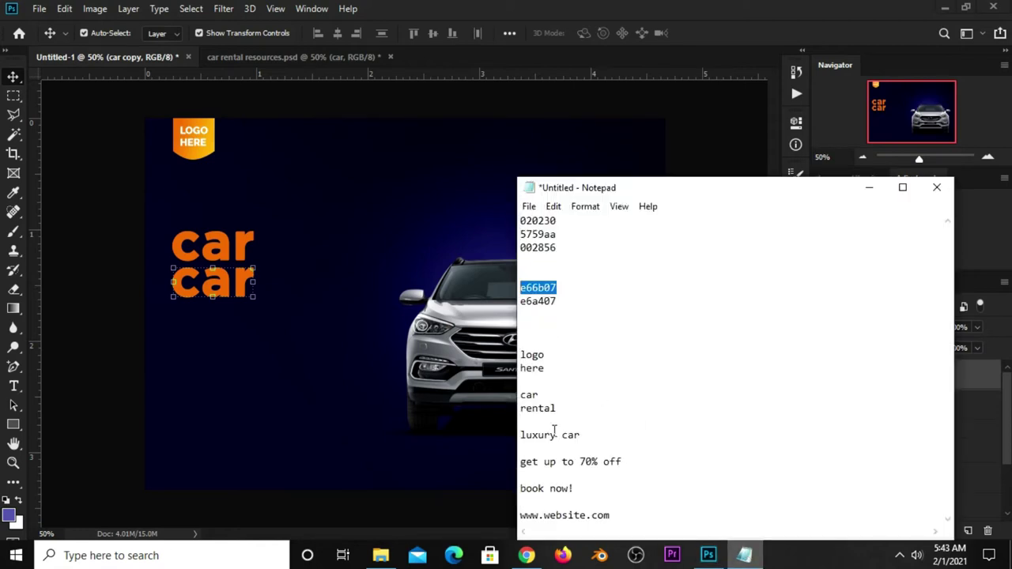
pyautogui.doubleClick(544, 408)
pyautogui.moveTo(558, 408); pyautogui.dragTo(522, 412)
pyautogui.rightClick(524, 413)
pyautogui.click(576, 231)
# Replace the duplicate line's text with the pasted word 'rental'
pyautogui.hotkey('alt', 'Tab')
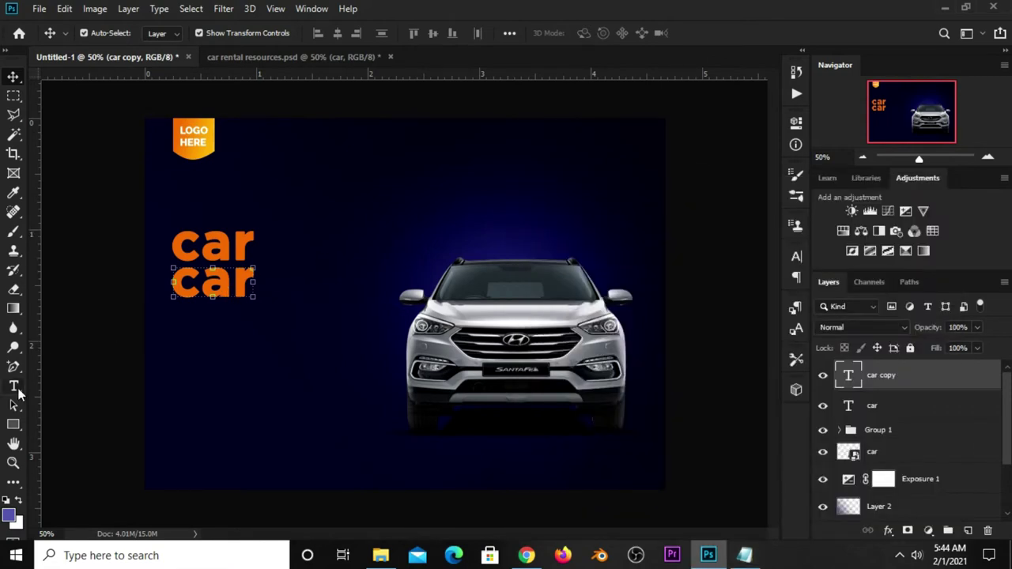
pyautogui.click(16, 389)
pyautogui.click(56, 386)
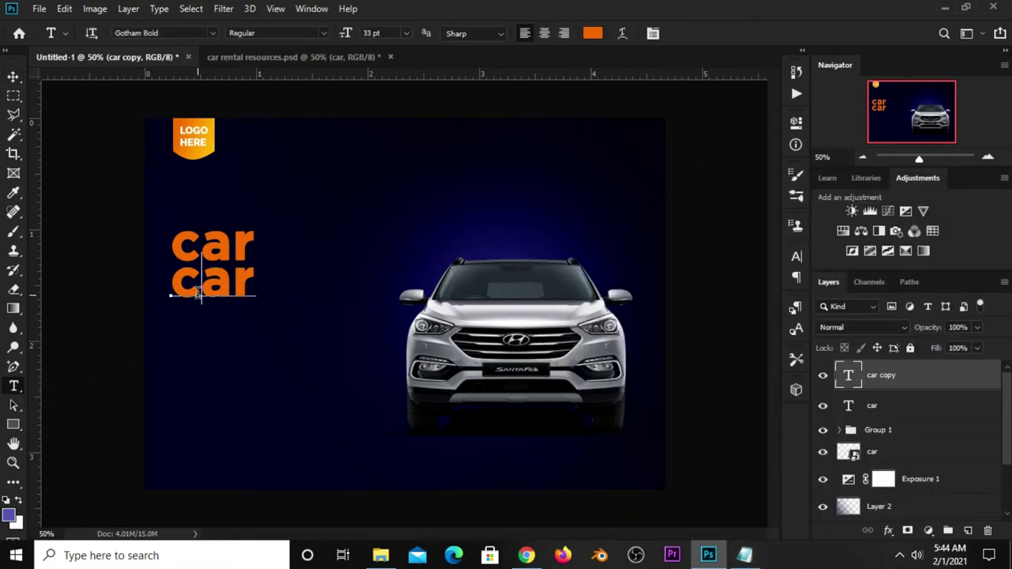
pyautogui.click(200, 294)
pyautogui.hotkey('ctrl', 'a')
pyautogui.hotkey('ctrl', 'v')
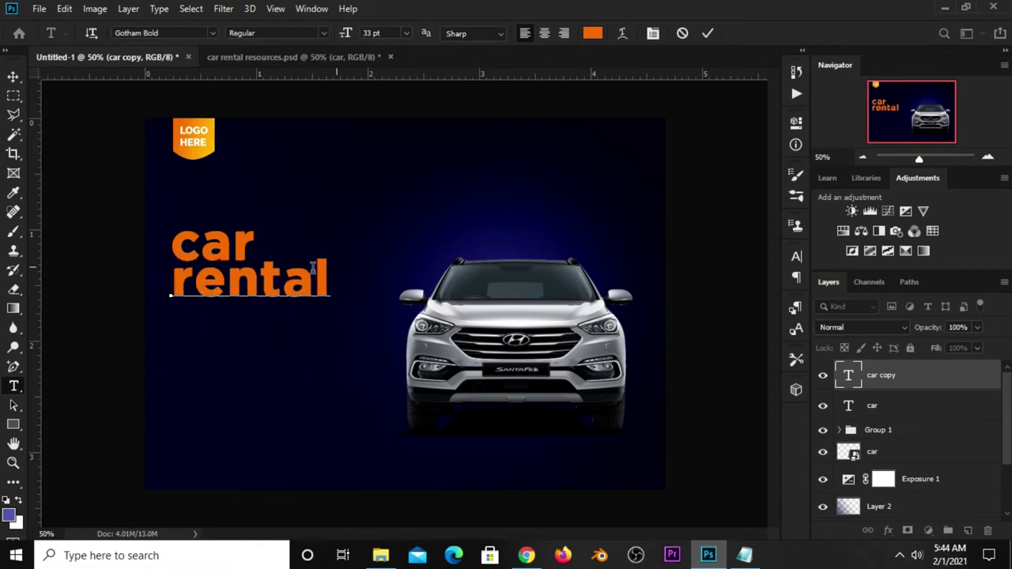
pyautogui.click(707, 33)
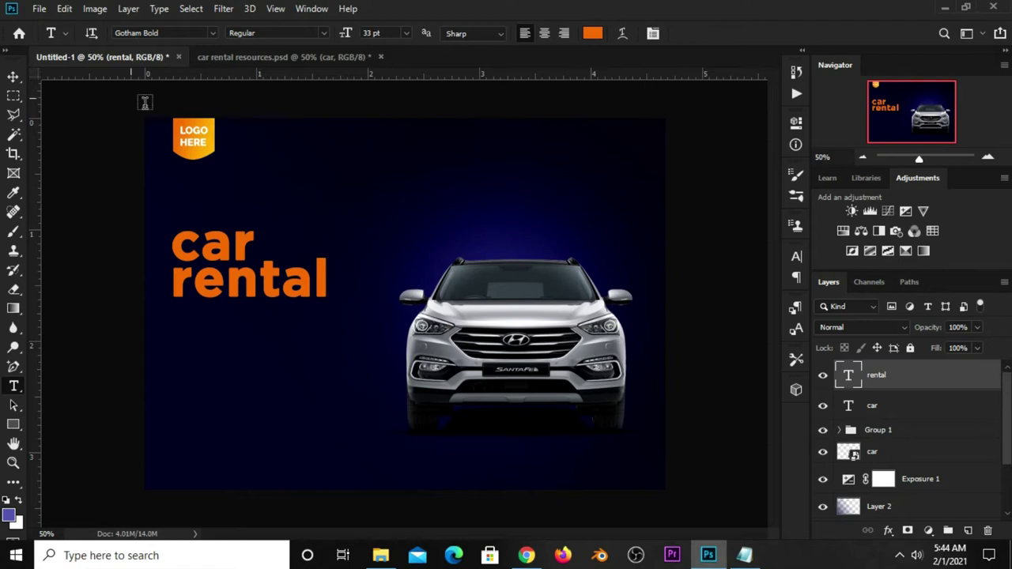
pyautogui.click(13, 77)
# Change the rental line's font to Gotham Black Regular at 31 pt
pyautogui.click(107, 168)
pyautogui.click(250, 279)
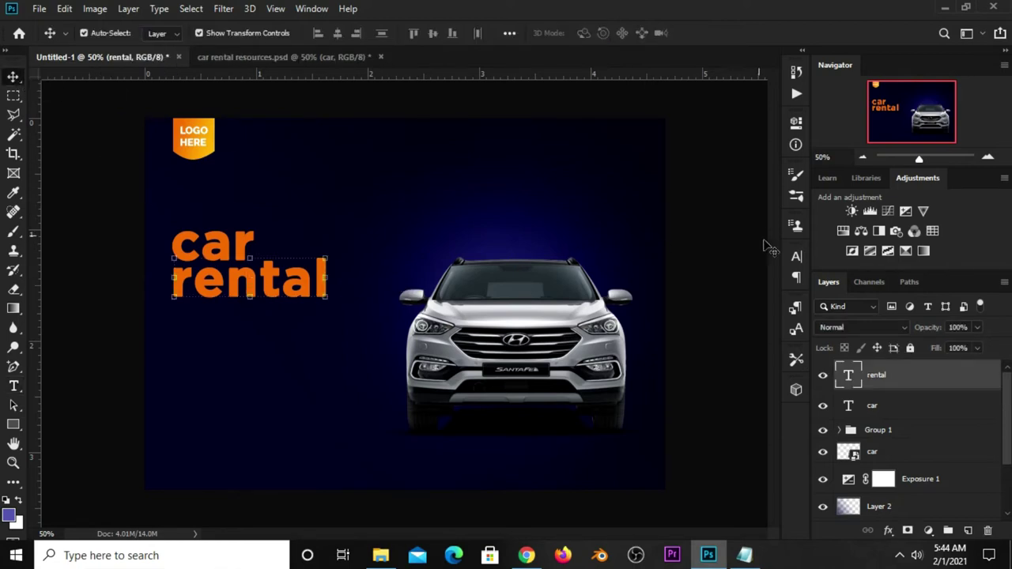
pyautogui.click(796, 257)
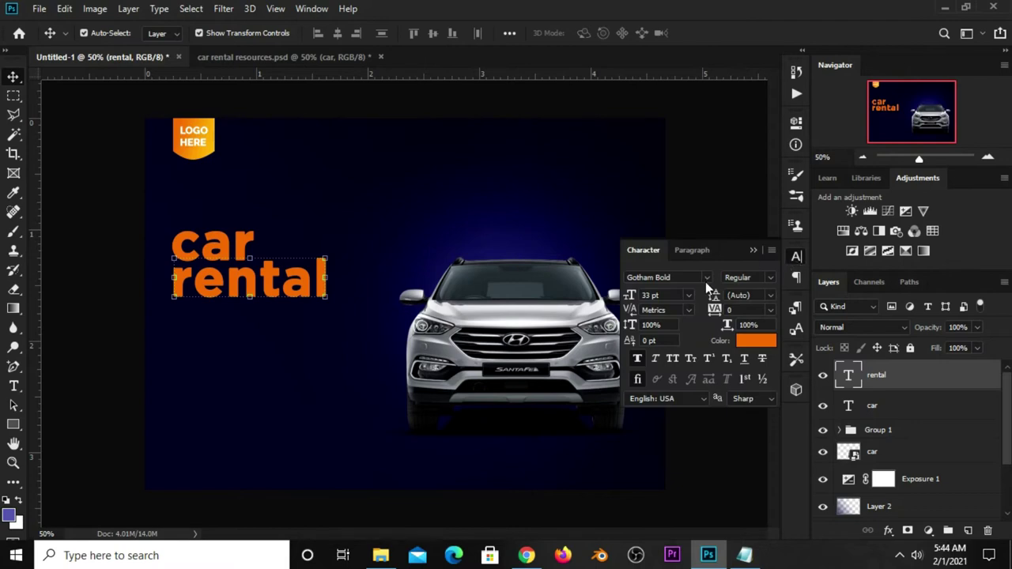
pyautogui.click(700, 277)
pyautogui.write('gotha')
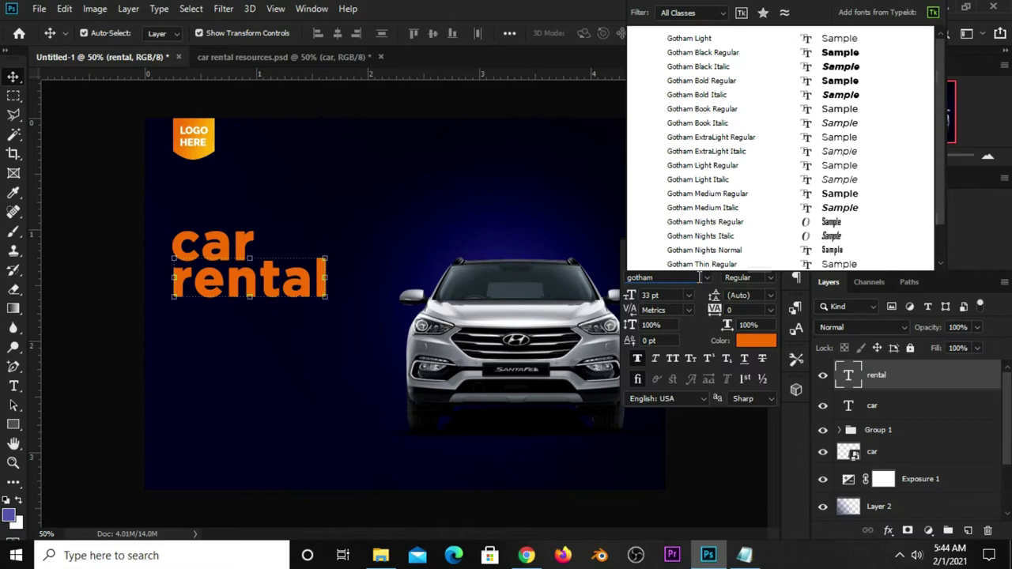
pyautogui.click(721, 54)
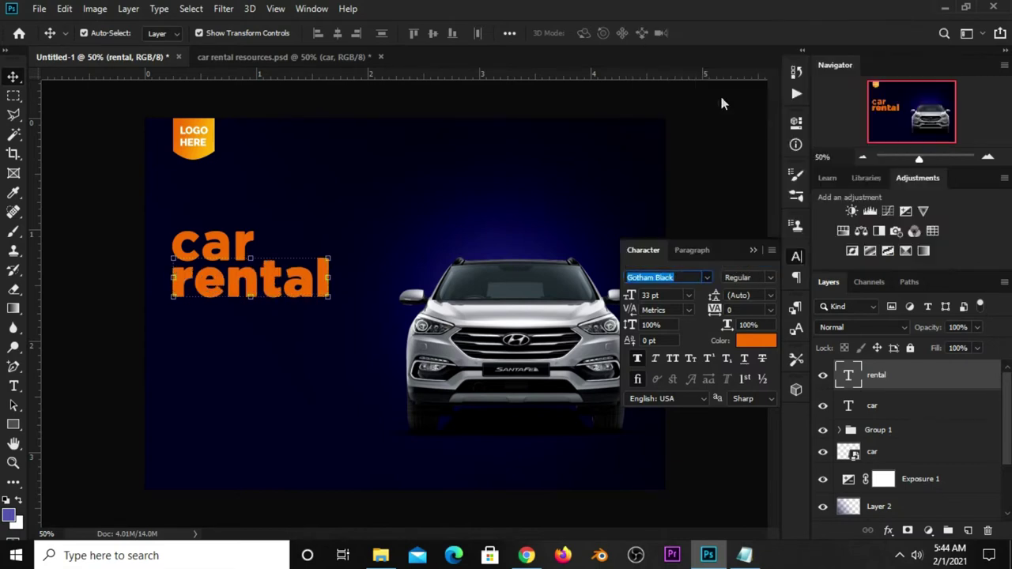
pyautogui.click(768, 278)
pyautogui.click(731, 273)
pyautogui.click(667, 297)
pyautogui.write('3')
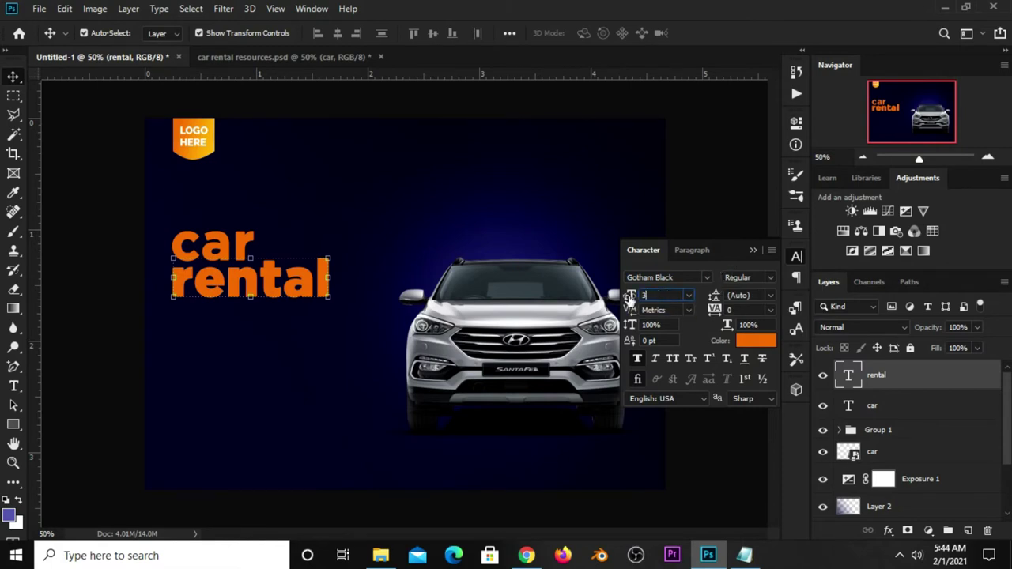
pyautogui.press('Return')
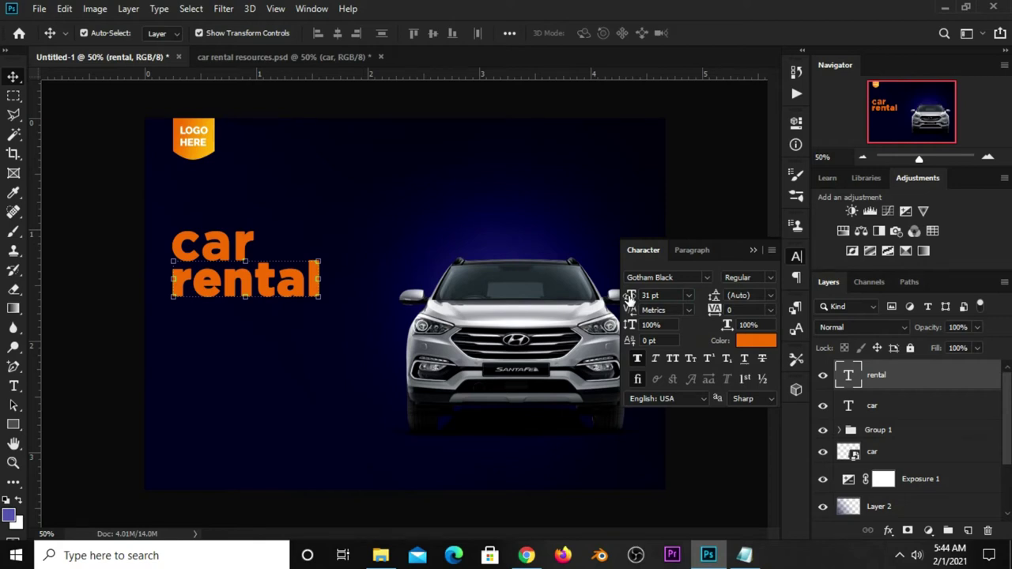
pyautogui.click(753, 250)
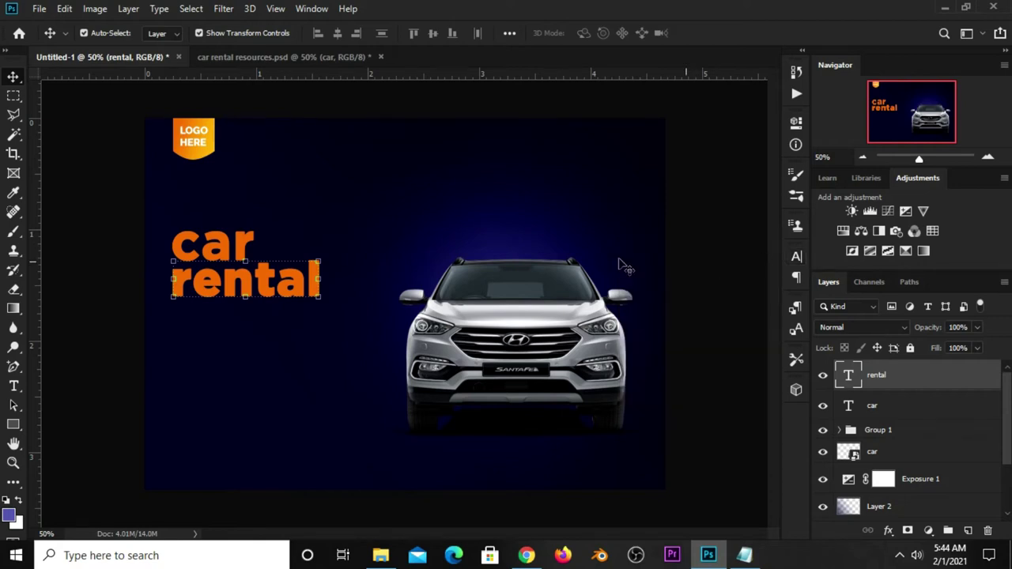
pyautogui.click(686, 255)
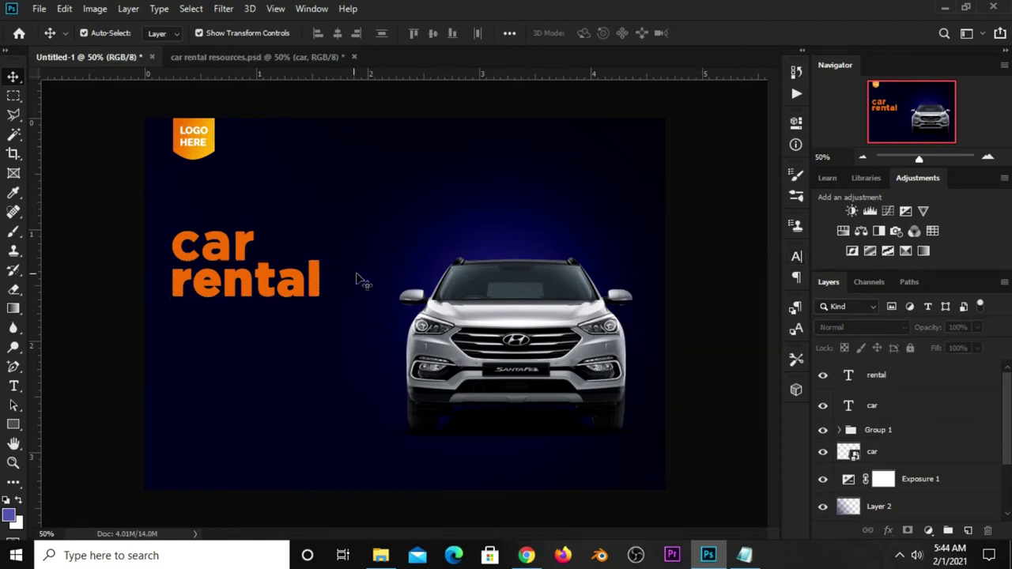
# Skew the car and rental layers together to about -7.8° for a forward slant
pyautogui.click(242, 253)
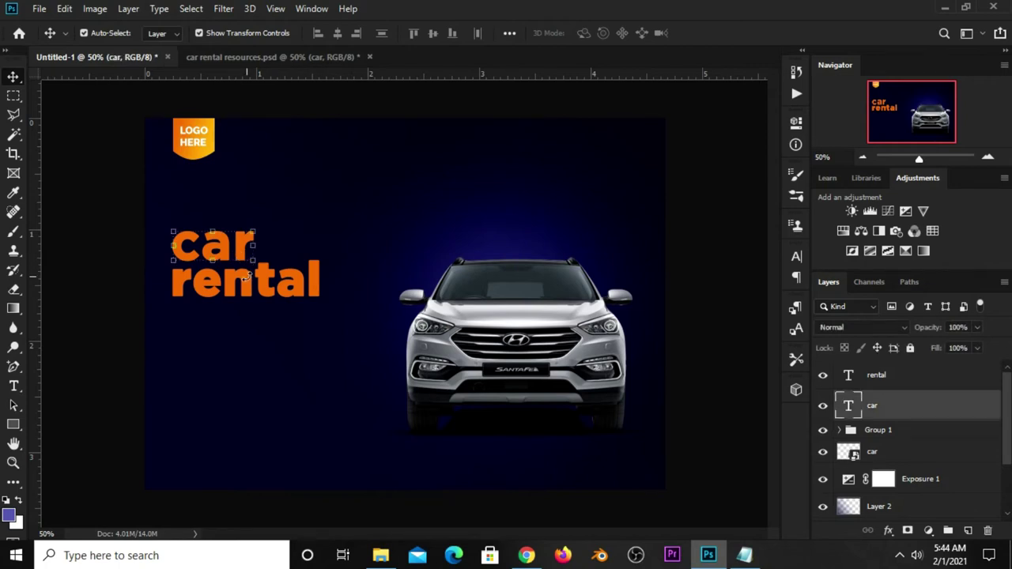
pyautogui.keyDown('shift'); pyautogui.click(247, 283); pyautogui.keyUp('shift')
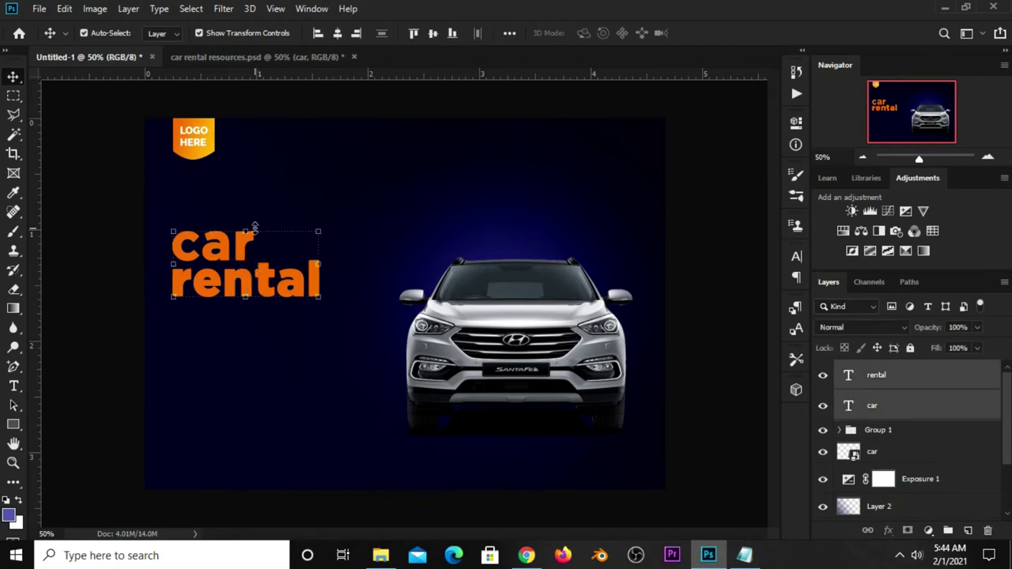
pyautogui.hotkey('ctrl', 't')
pyautogui.rightClick(256, 252)
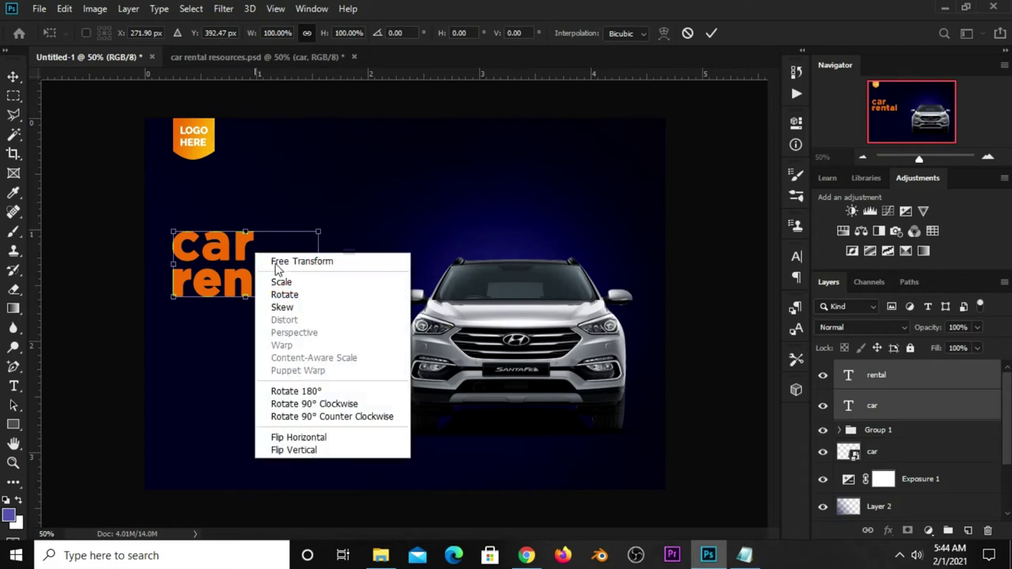
pyautogui.click(287, 308)
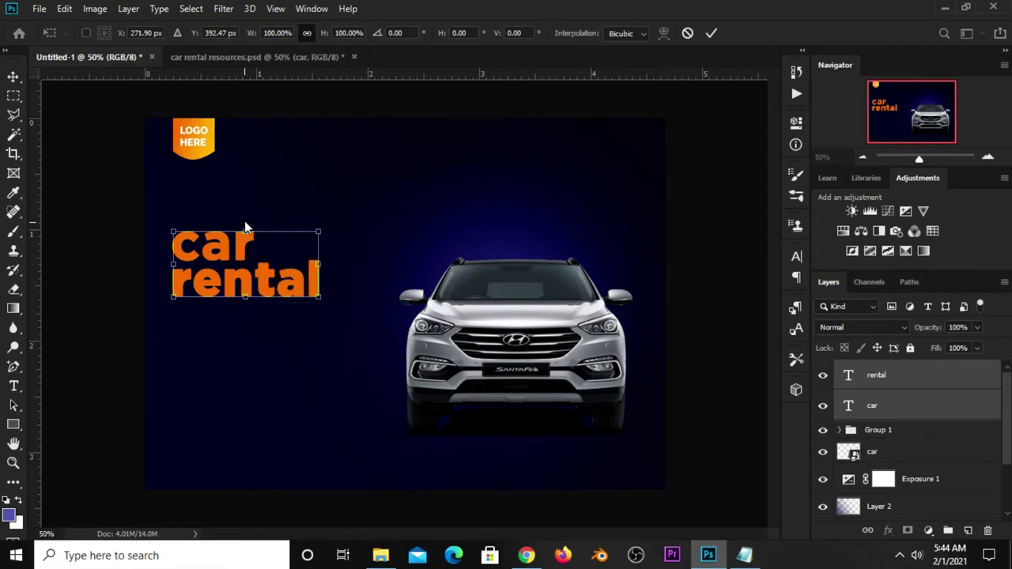
pyautogui.moveTo(265, 234); pyautogui.dragTo(273, 237)
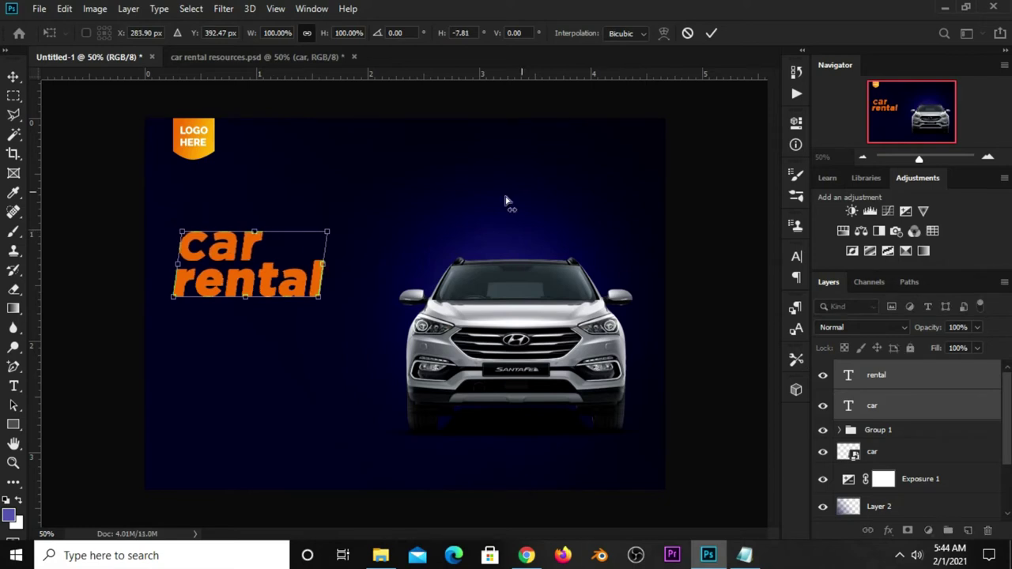
pyautogui.click(716, 31)
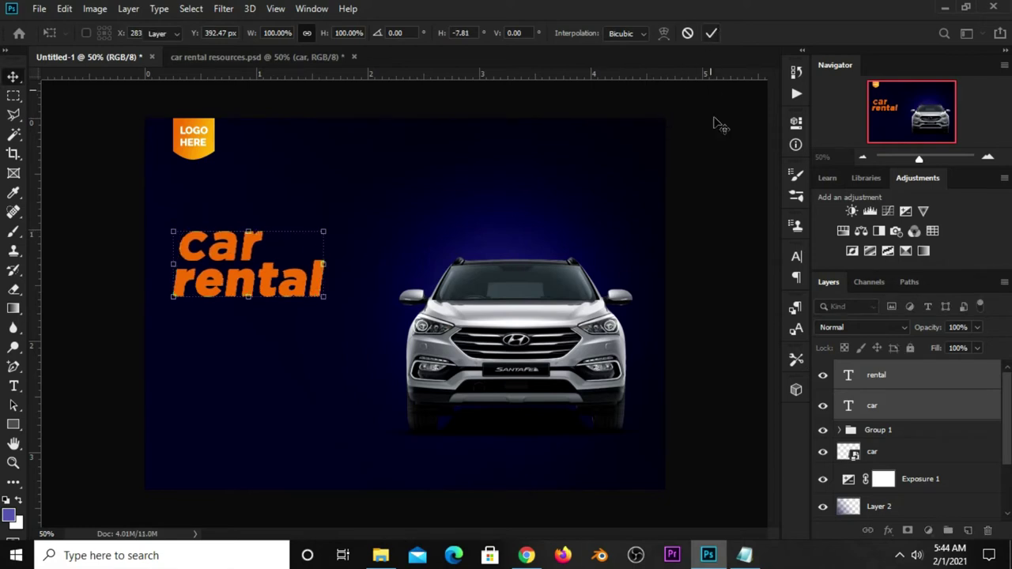
pyautogui.click(246, 288)
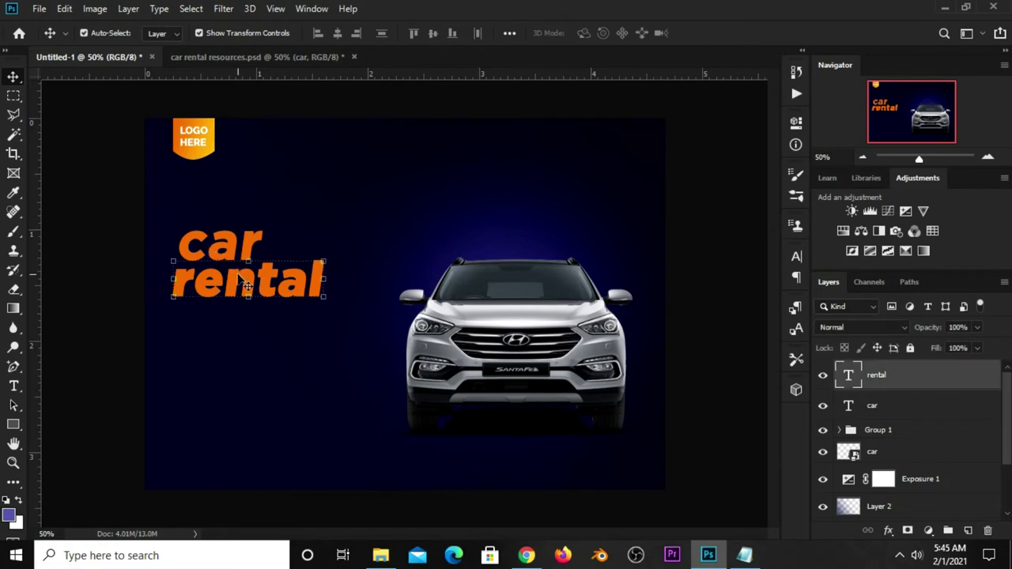
# Add a Gradient Overlay layer style to the rental text
pyautogui.click(823, 374)
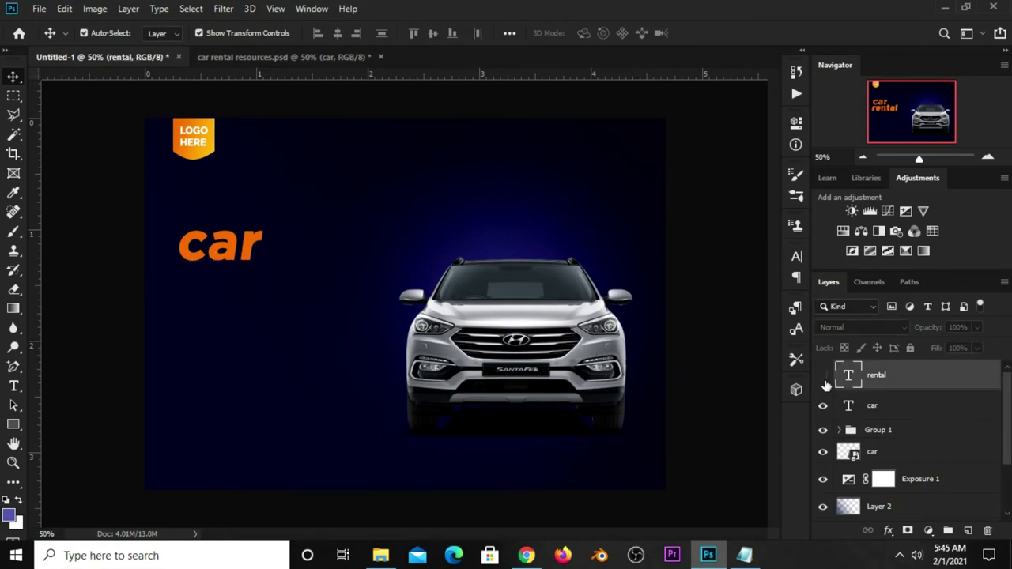
pyautogui.click(823, 375)
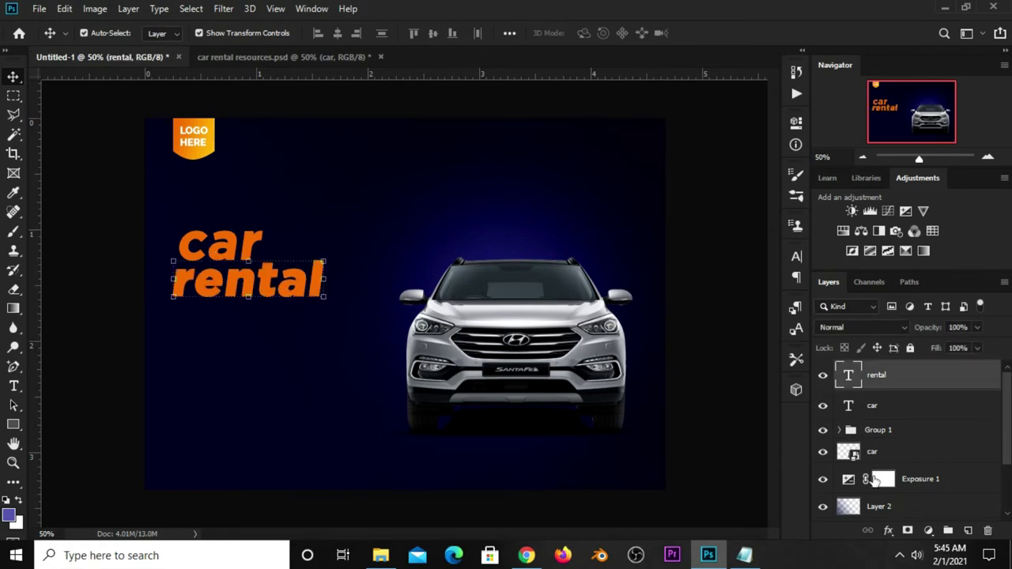
pyautogui.click(889, 532)
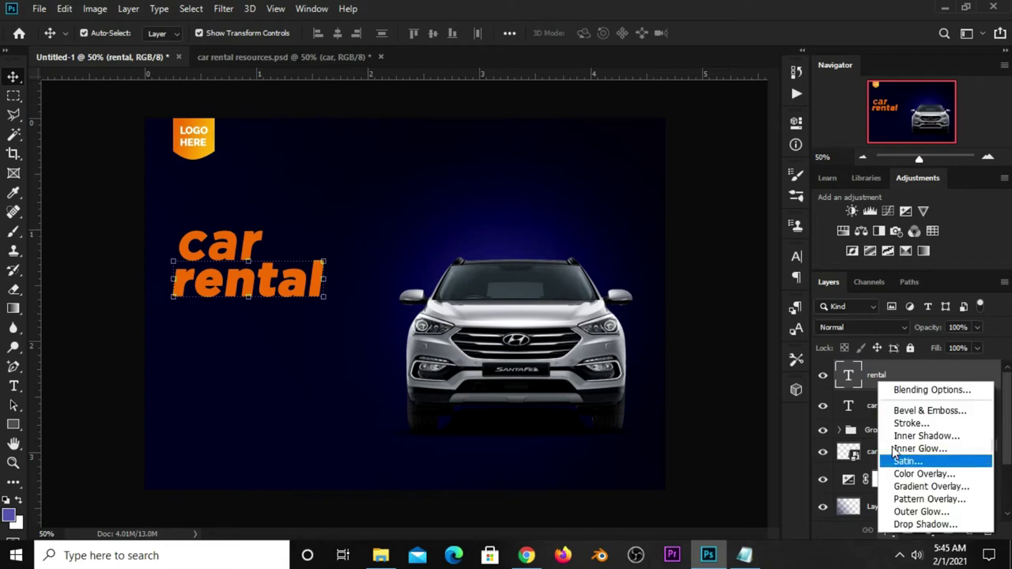
pyautogui.click(919, 486)
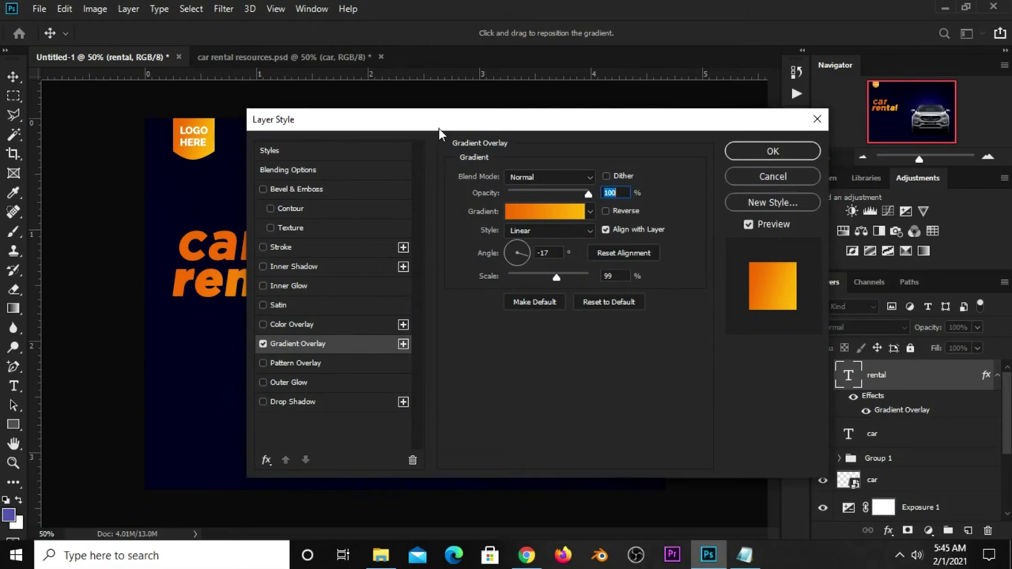
pyautogui.moveTo(440, 134); pyautogui.dragTo(483, 138)
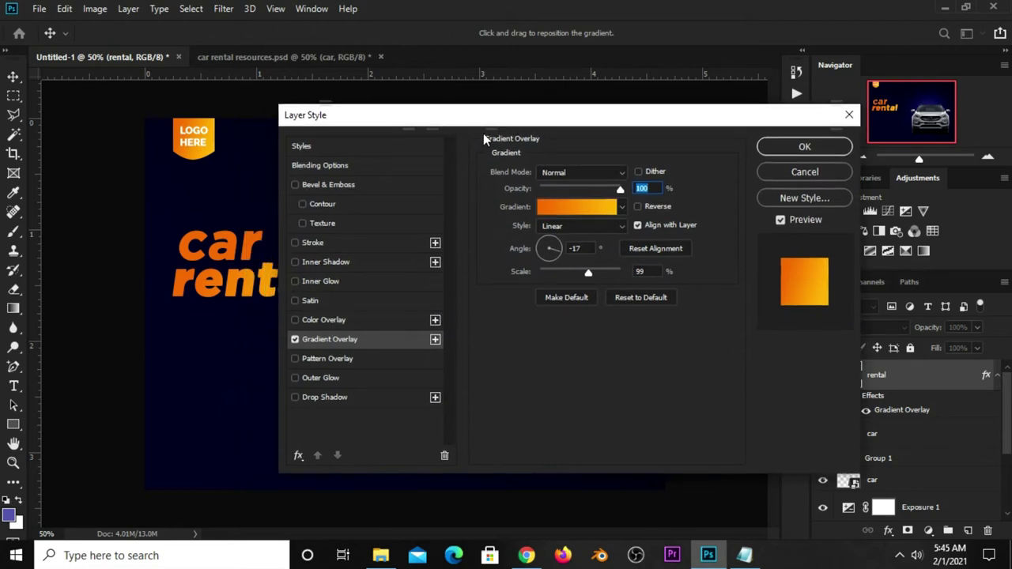
# Set the gradient stops to orange #e66b07 and yellow #efad11
pyautogui.click(604, 213)
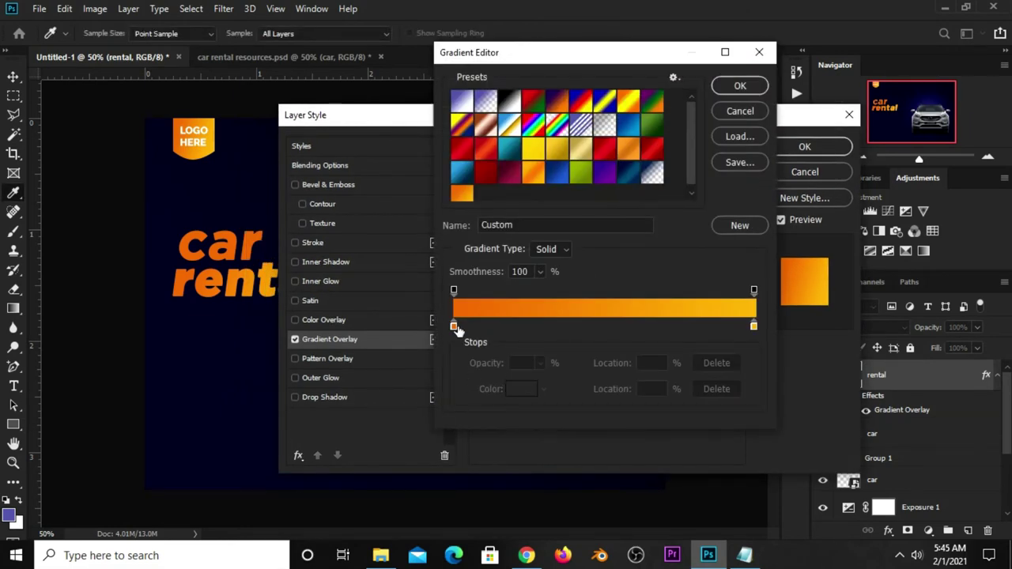
pyautogui.click(454, 326)
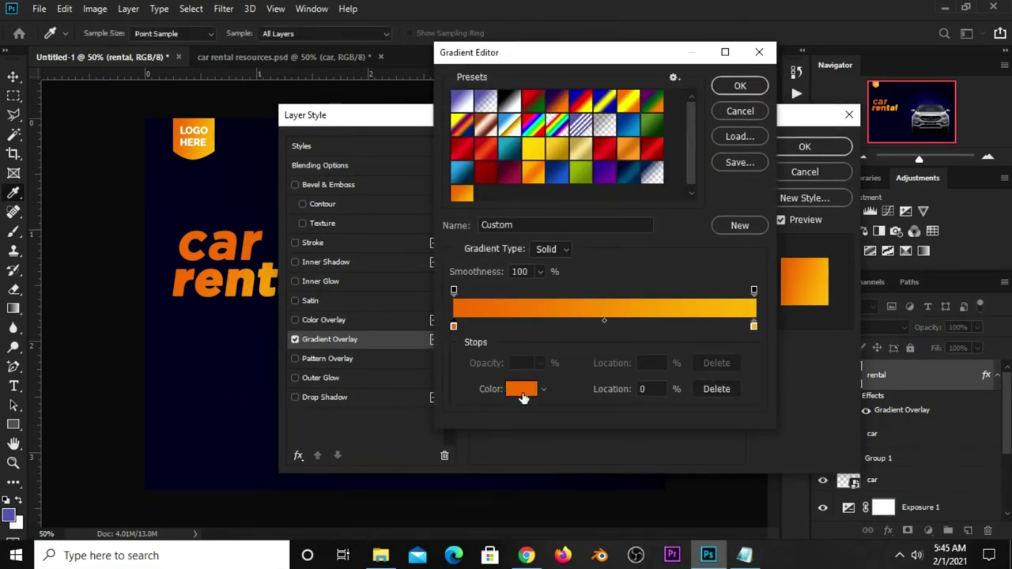
pyautogui.click(522, 388)
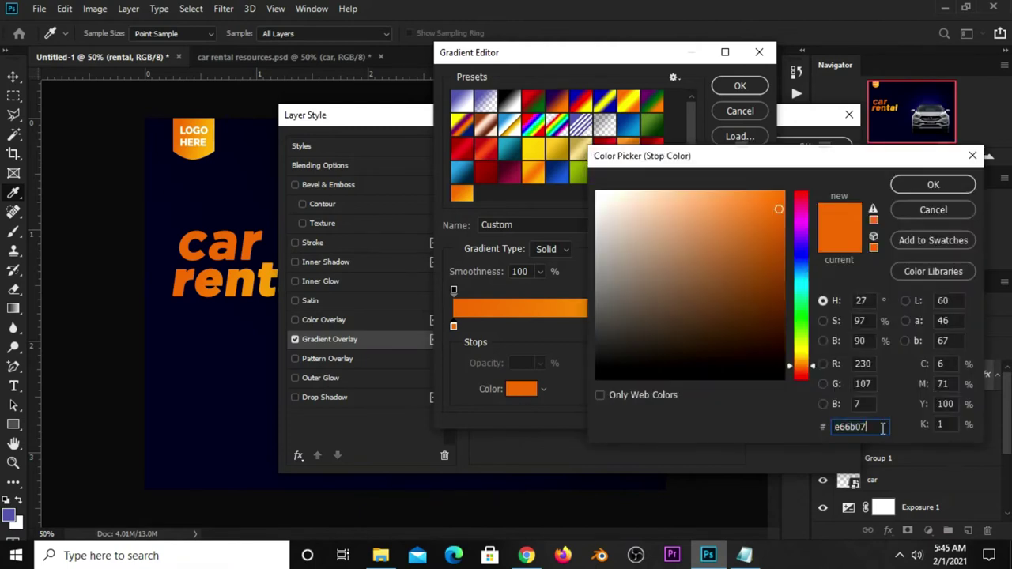
pyautogui.click(932, 186)
pyautogui.click(754, 328)
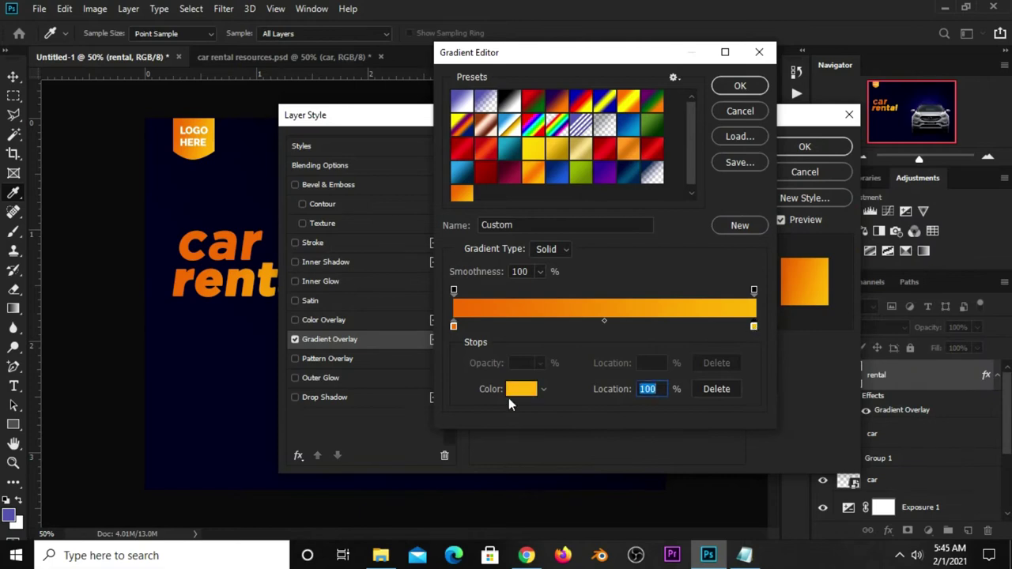
pyautogui.click(516, 390)
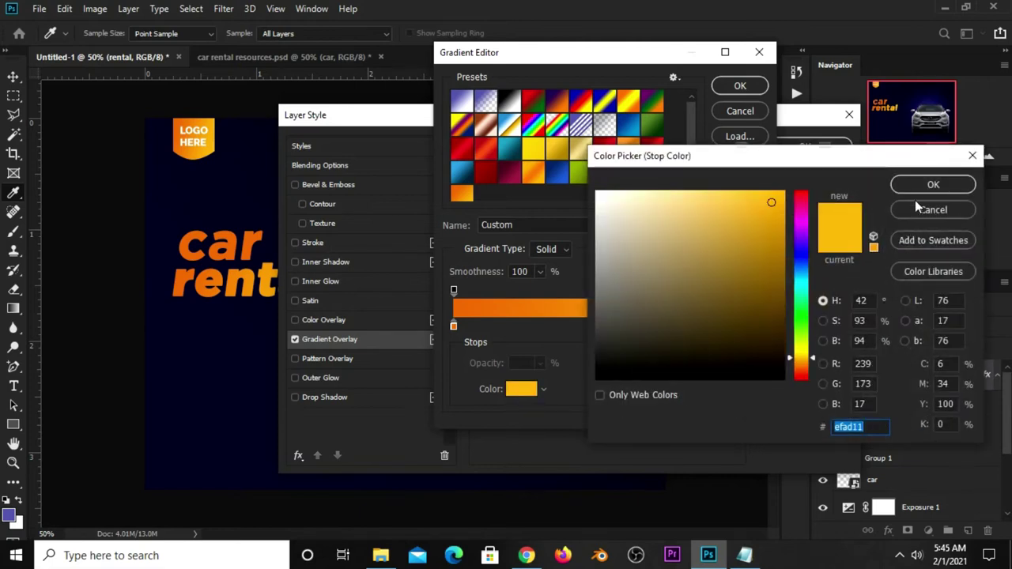
pyautogui.click(925, 185)
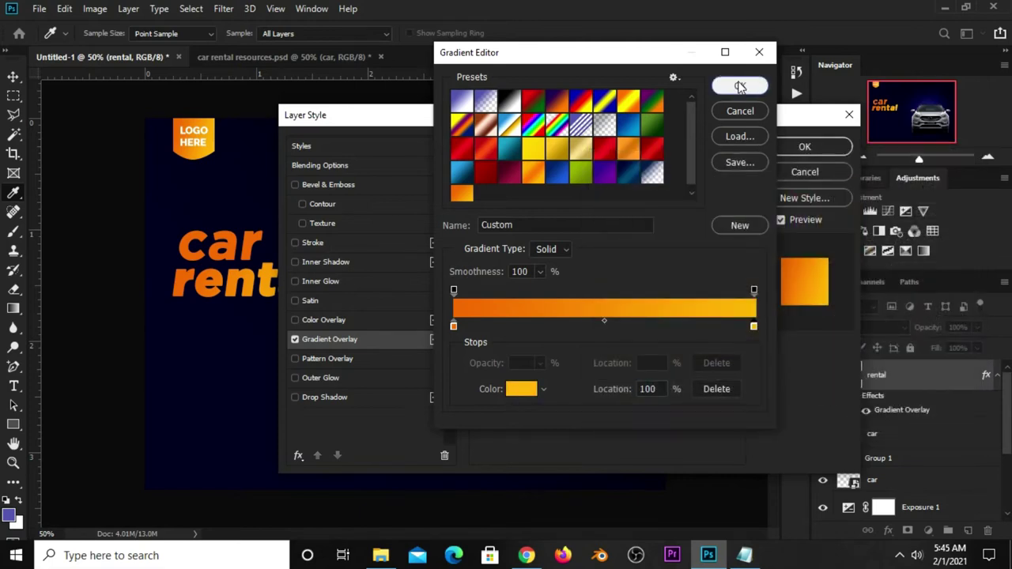
pyautogui.click(740, 86)
# Set the gradient angle to -28° and scale to 126%, then apply the overlay
pyautogui.click(571, 248)
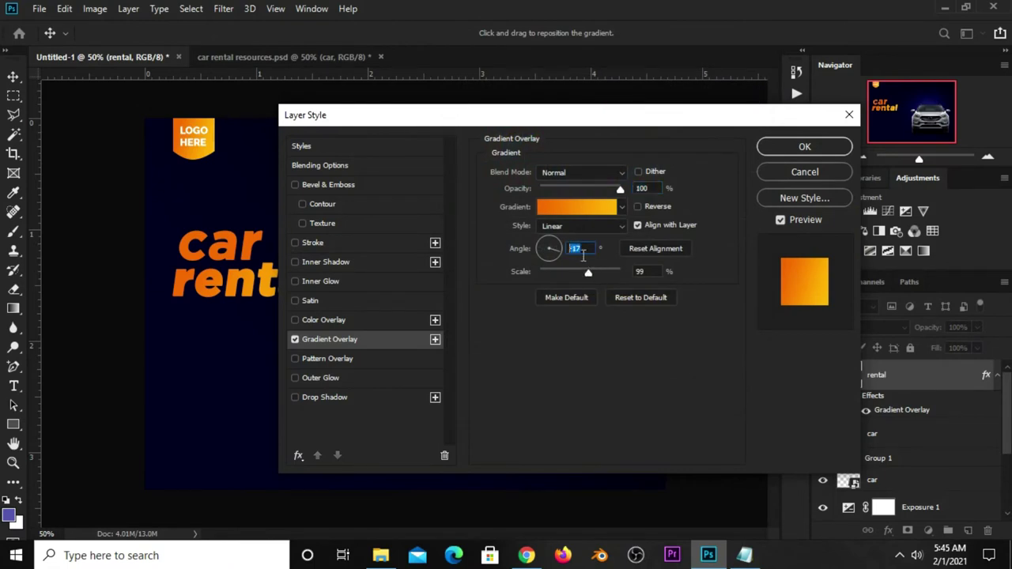
pyautogui.write('8')
pyautogui.click(639, 271)
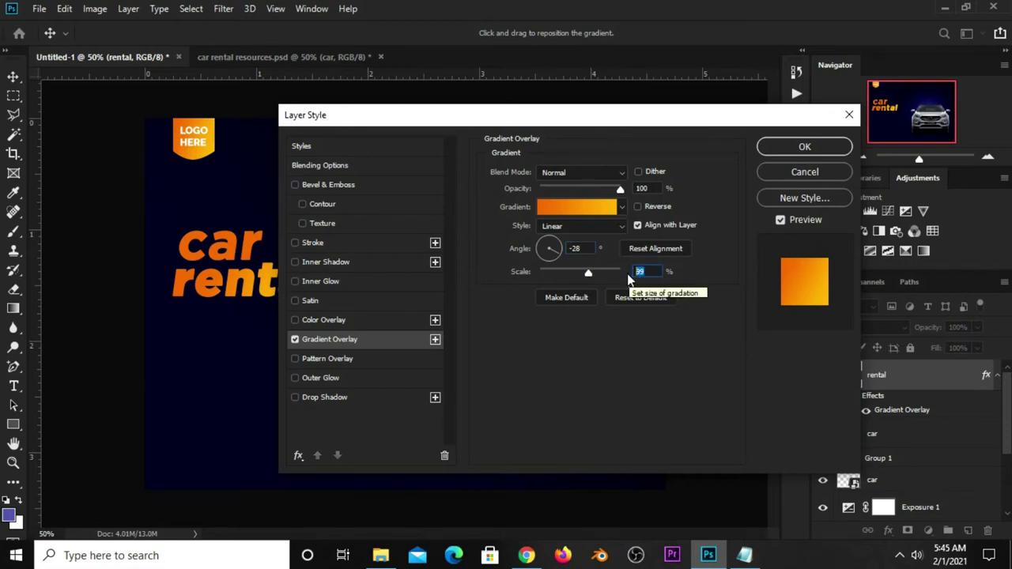
pyautogui.write('1')
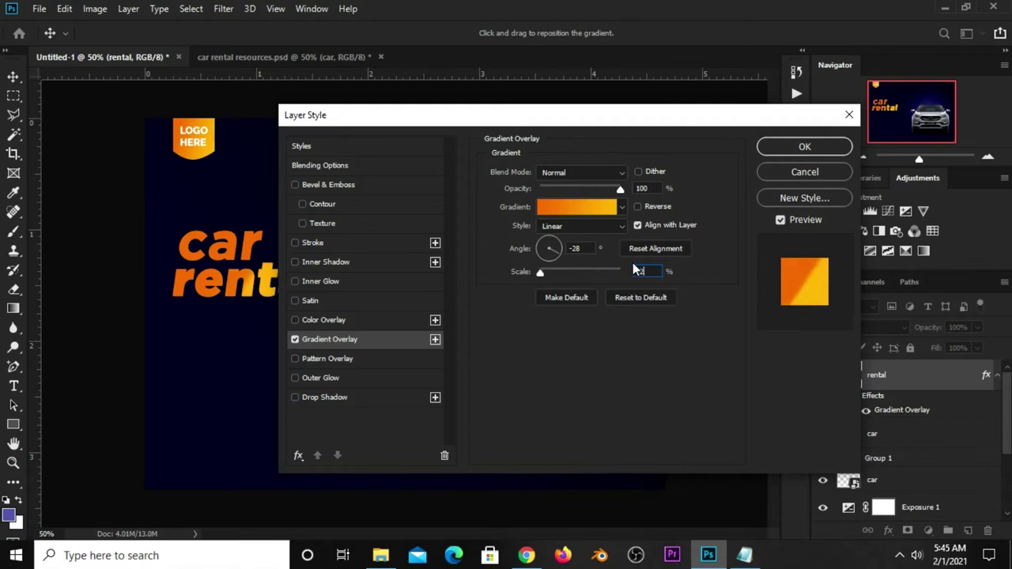
pyautogui.write('00')
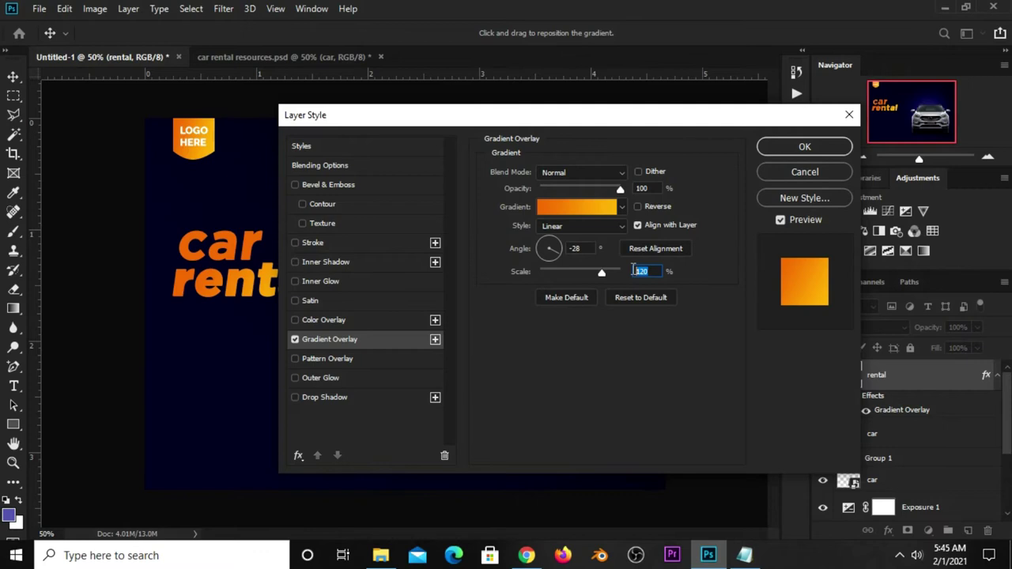
pyautogui.click(653, 272)
pyautogui.press('BackSpace')
pyautogui.write('6')
pyautogui.moveTo(648, 272); pyautogui.dragTo(635, 273)
pyautogui.moveTo(586, 248); pyautogui.dragTo(567, 249)
pyautogui.moveTo(654, 187); pyautogui.dragTo(633, 188)
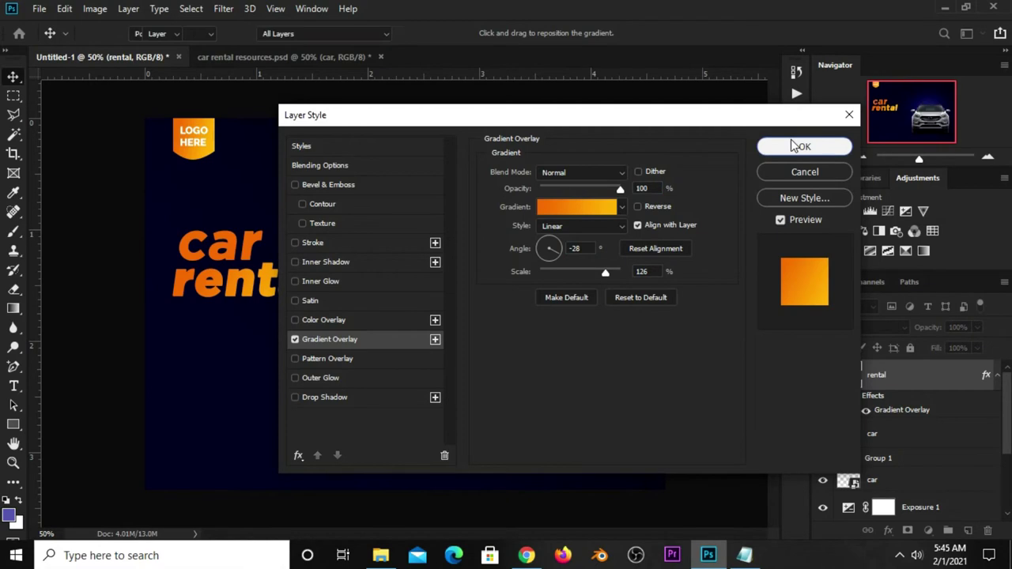
pyautogui.click(795, 147)
pyautogui.click(275, 275)
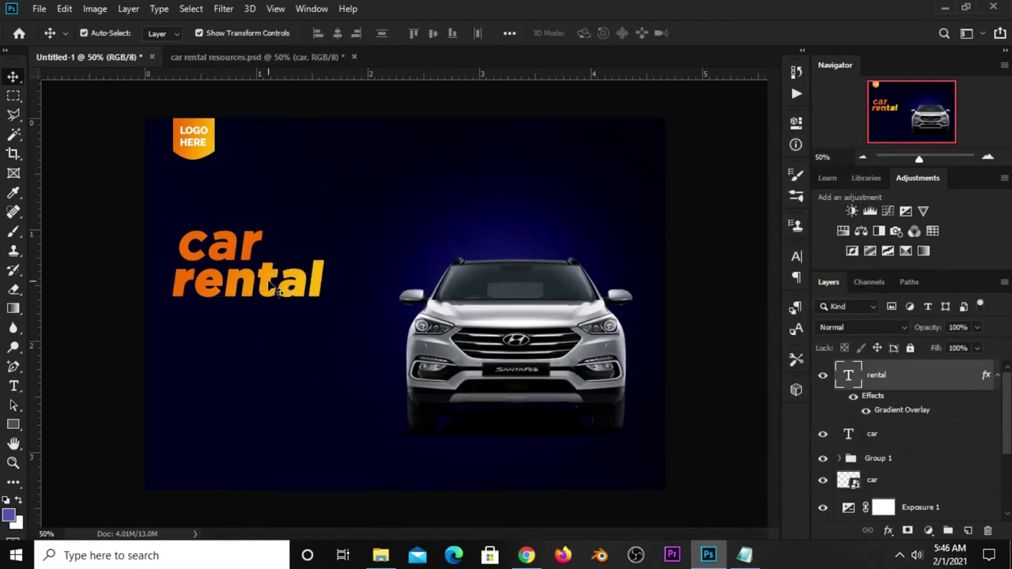
# Load the 'rental' letters as a selection, add a new layer, and expand the selection by 6 px
pyautogui.keyDown('ctrl'); pyautogui.click(849, 374); pyautogui.keyUp('ctrl')
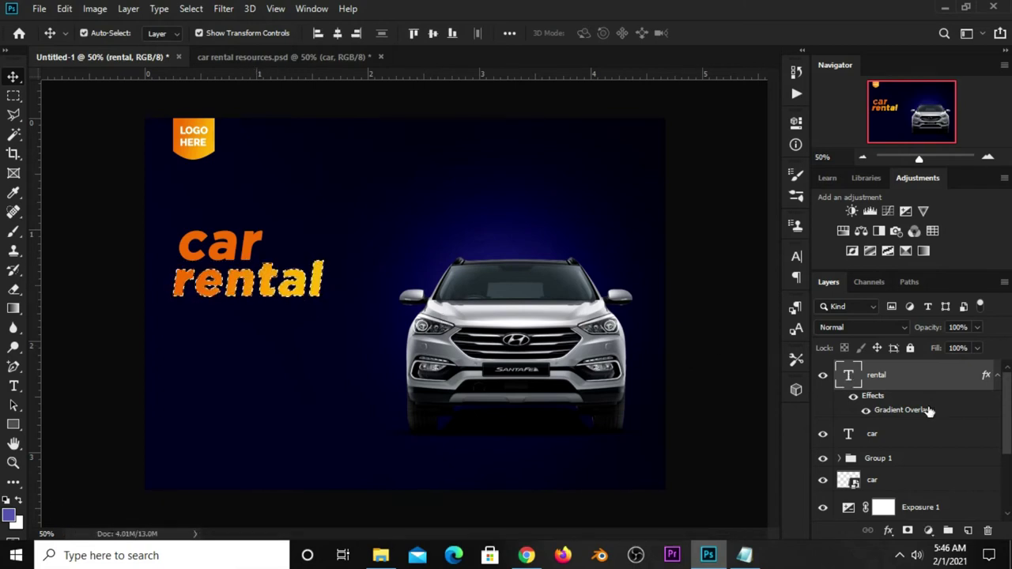
pyautogui.click(966, 532)
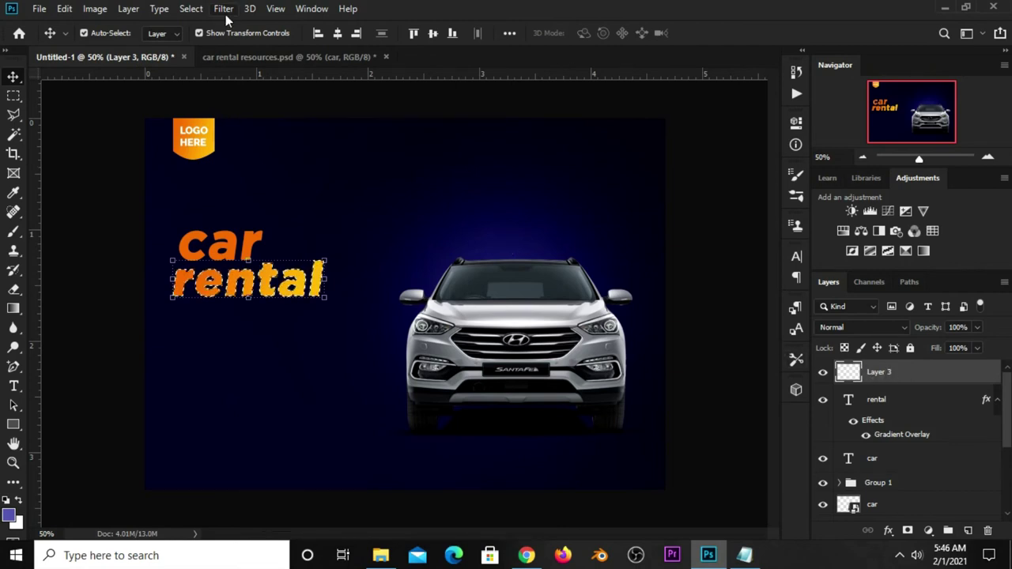
pyautogui.click(190, 8)
pyautogui.moveTo(204, 220)
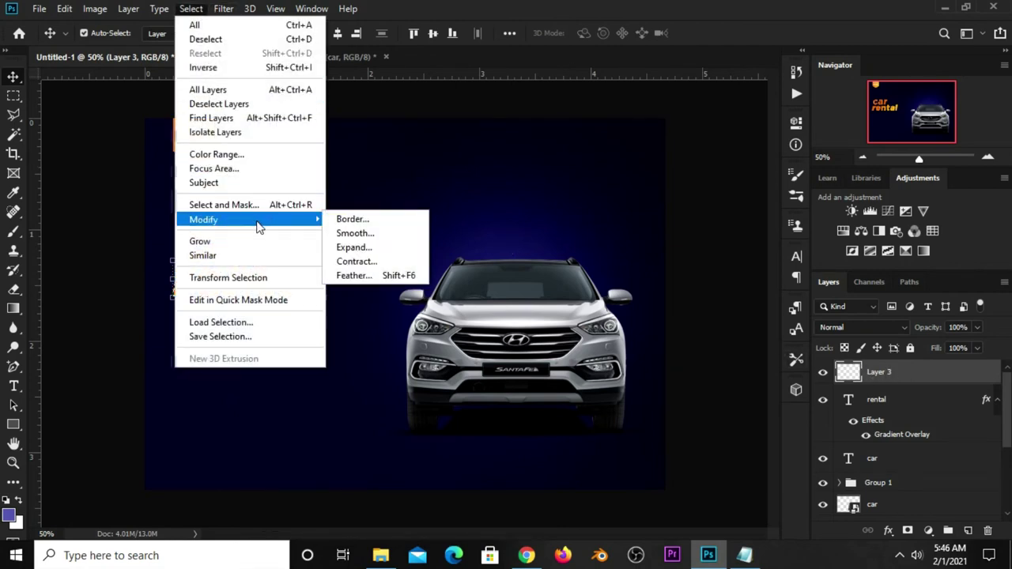
pyautogui.click(364, 248)
pyautogui.write('6')
pyautogui.click(571, 169)
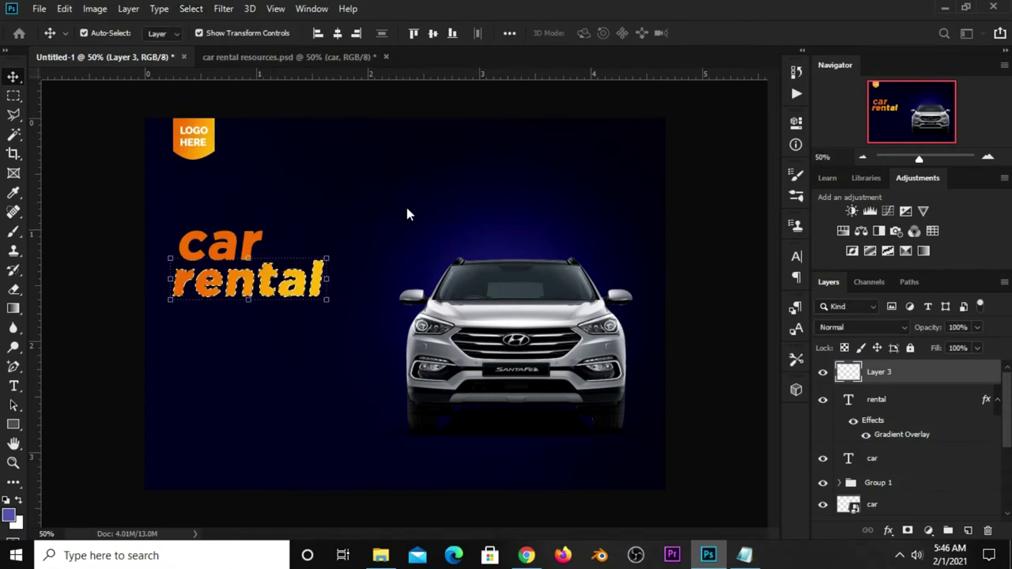
# Stroke the selection with 2 px orange sampled from the headline, then deselect
pyautogui.click(13, 96)
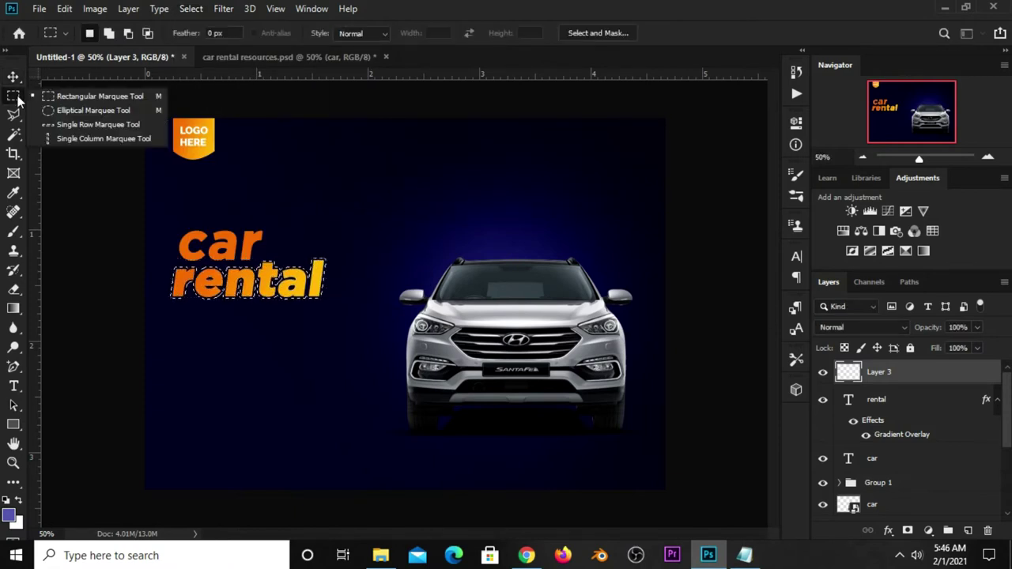
pyautogui.click(106, 92)
pyautogui.rightClick(259, 283)
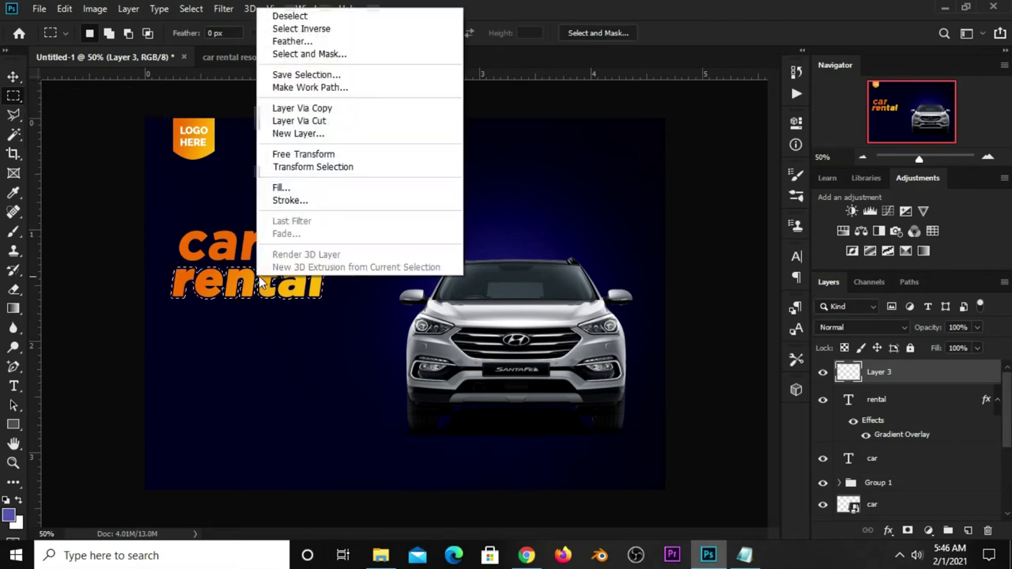
pyautogui.click(302, 203)
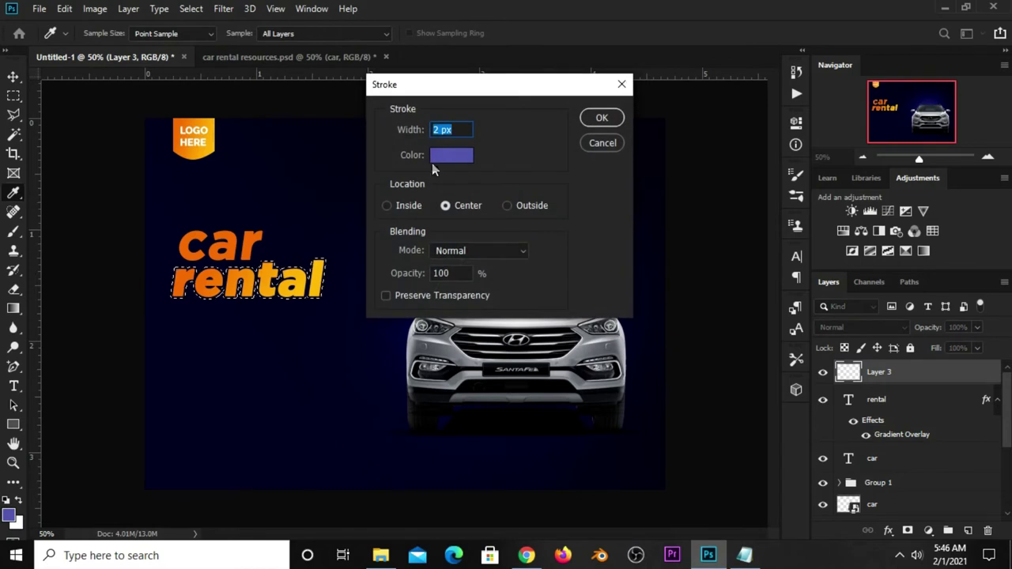
pyautogui.click(456, 156)
pyautogui.click(307, 269)
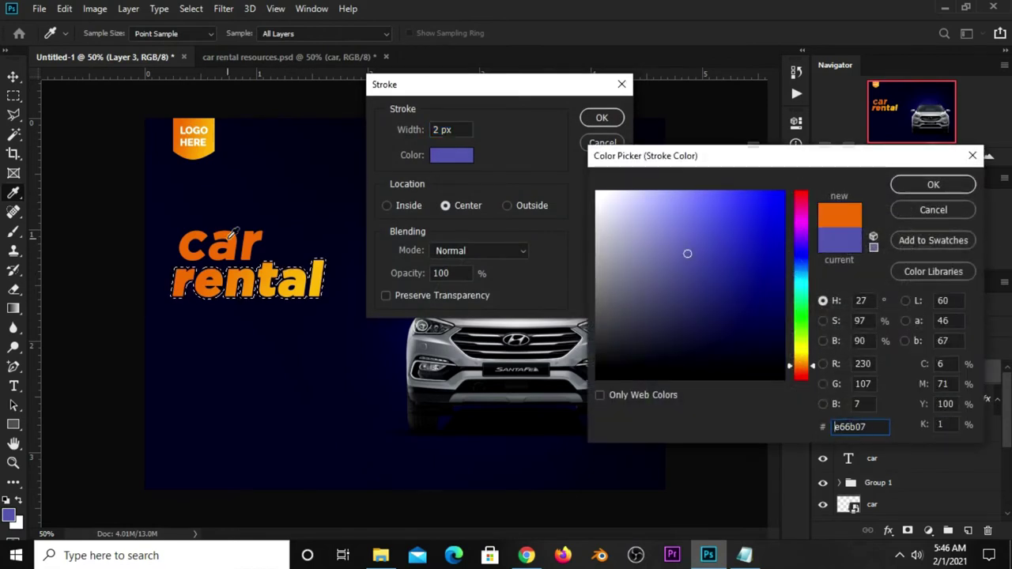
pyautogui.click(892, 186)
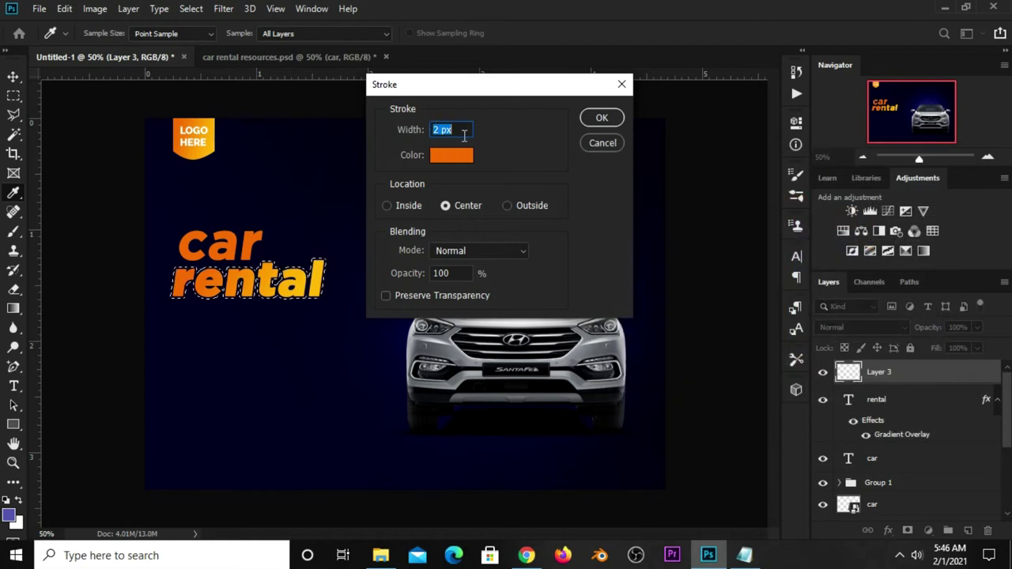
pyautogui.click(600, 118)
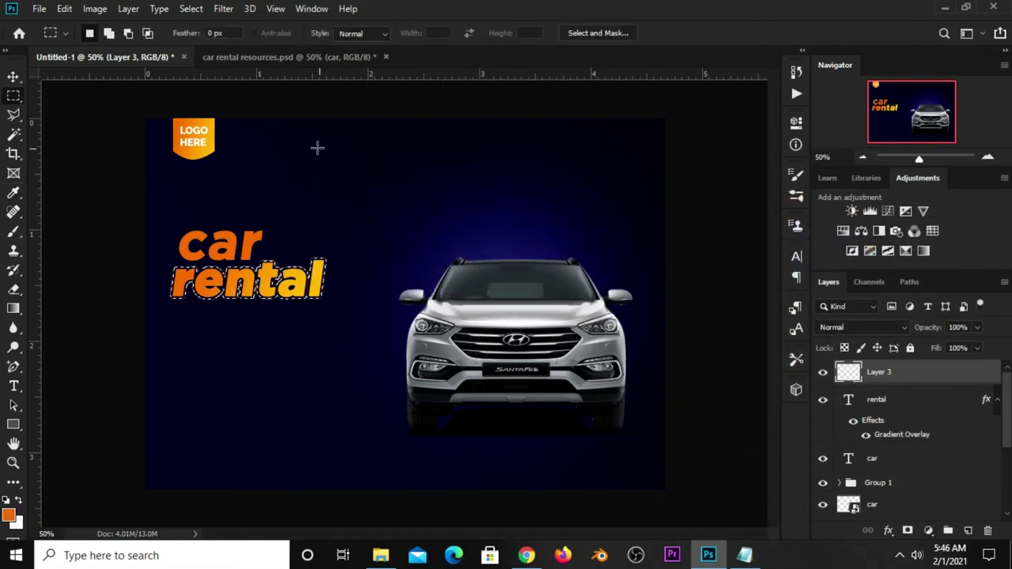
pyautogui.hotkey('ctrl', 'd')
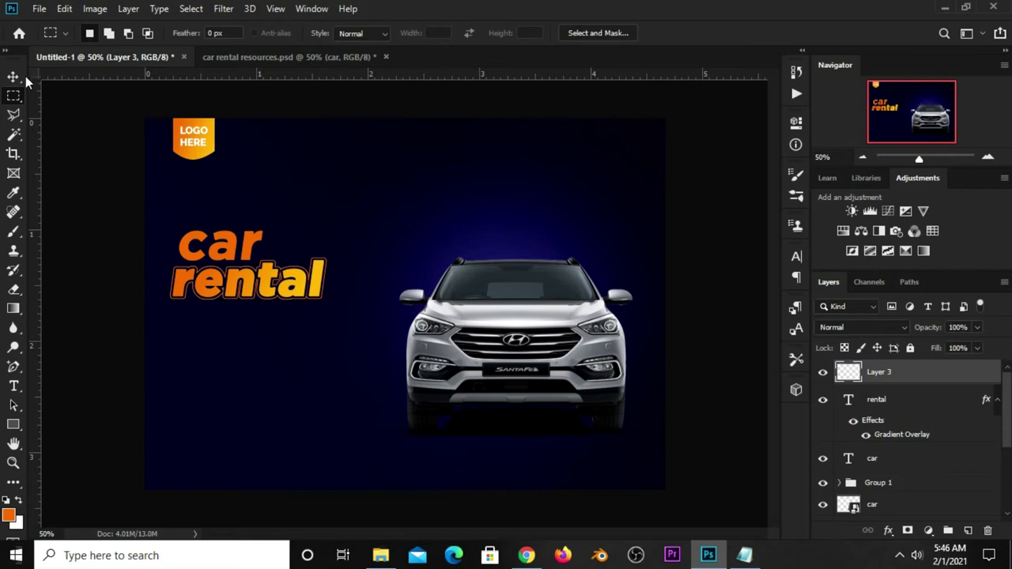
pyautogui.click(30, 78)
pyautogui.click(95, 133)
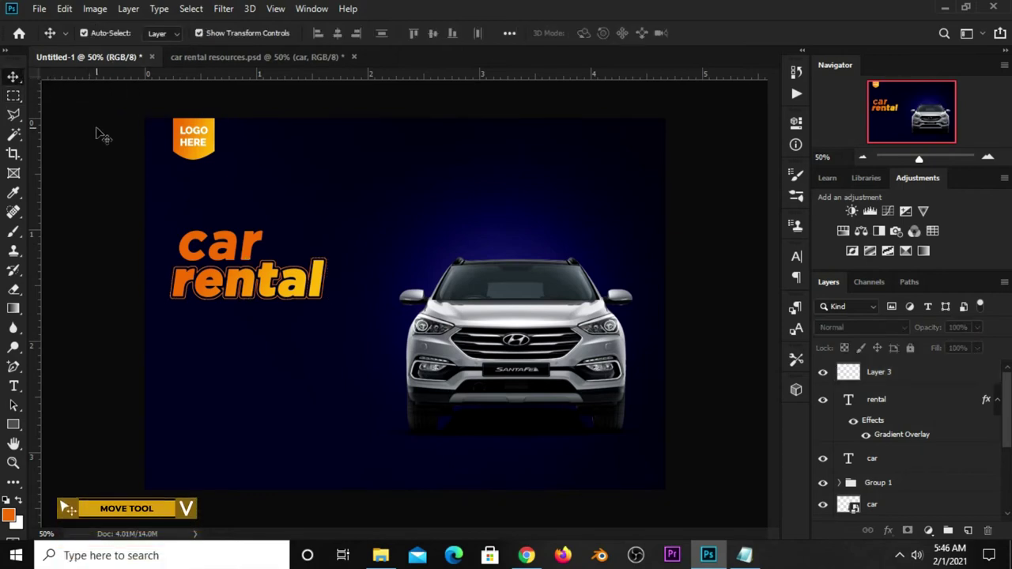
pyautogui.click(13, 424)
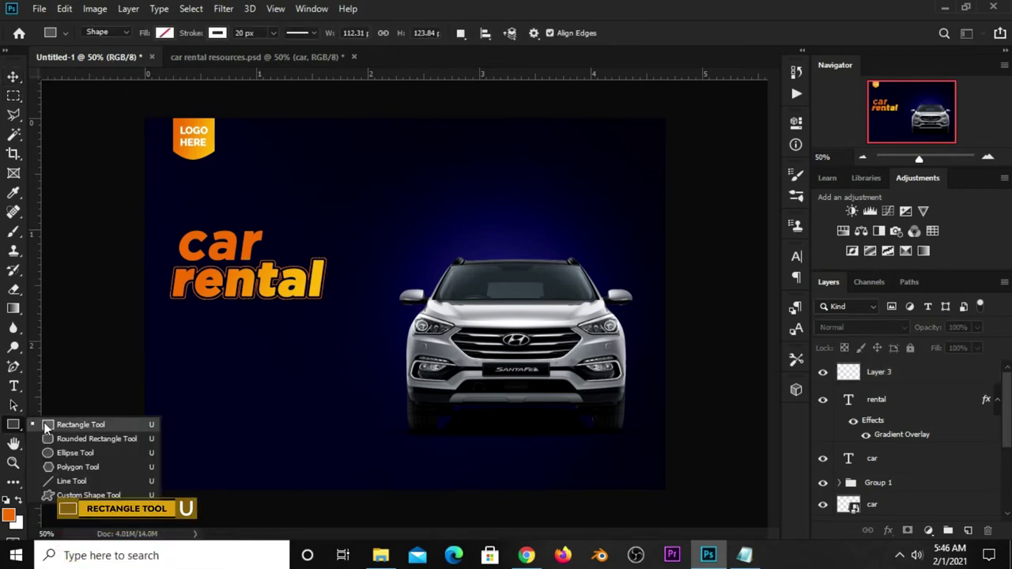
# Draw a 408 × 70 px unfilled pill under 'rental' with 35 px corners and a 6 px white stroke
pyautogui.click(44, 423)
pyautogui.moveTo(170, 311); pyautogui.dragTo(323, 335)
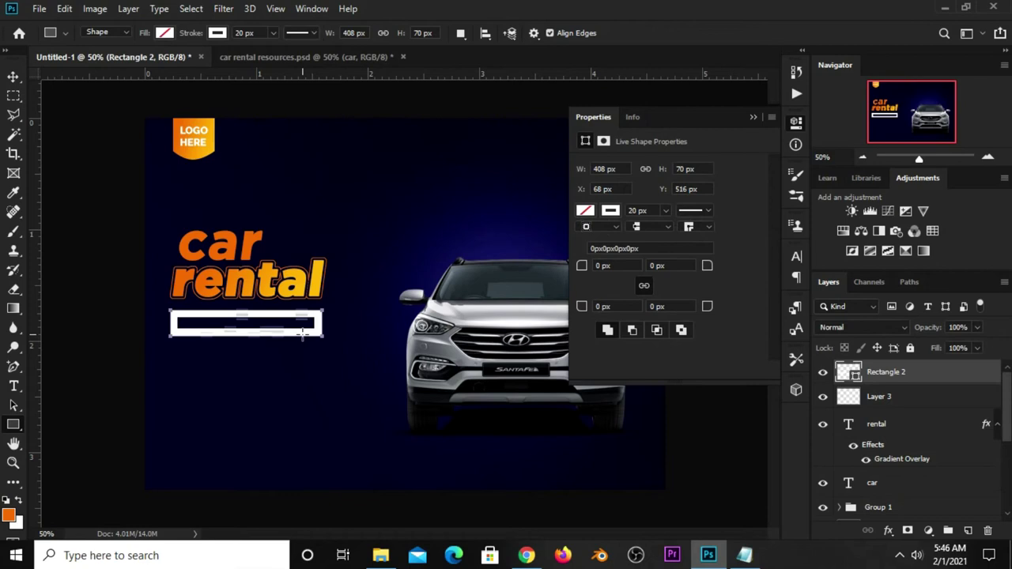
pyautogui.moveTo(709, 270); pyautogui.dragTo(752, 273)
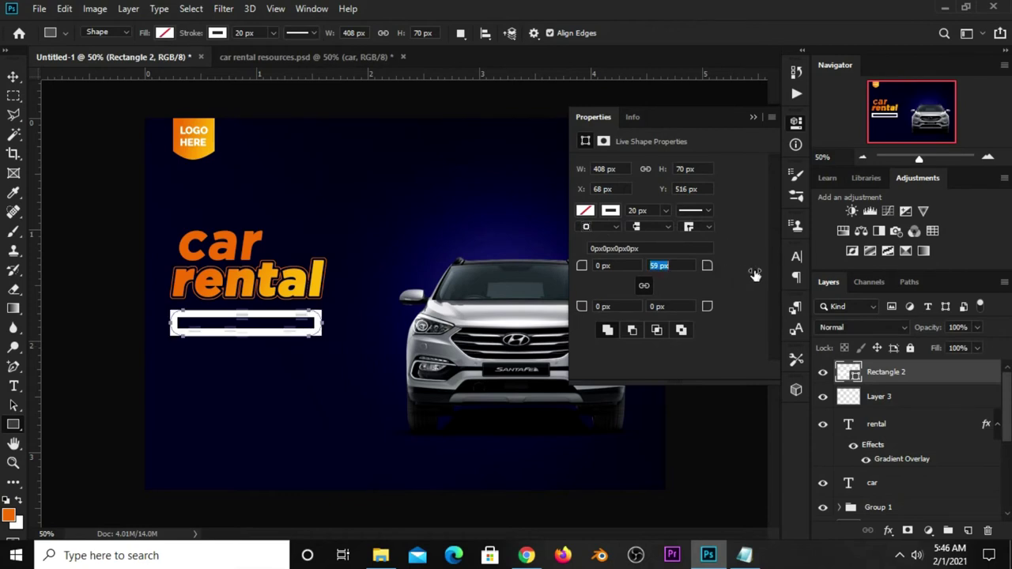
pyautogui.moveTo(637, 208); pyautogui.dragTo(627, 212)
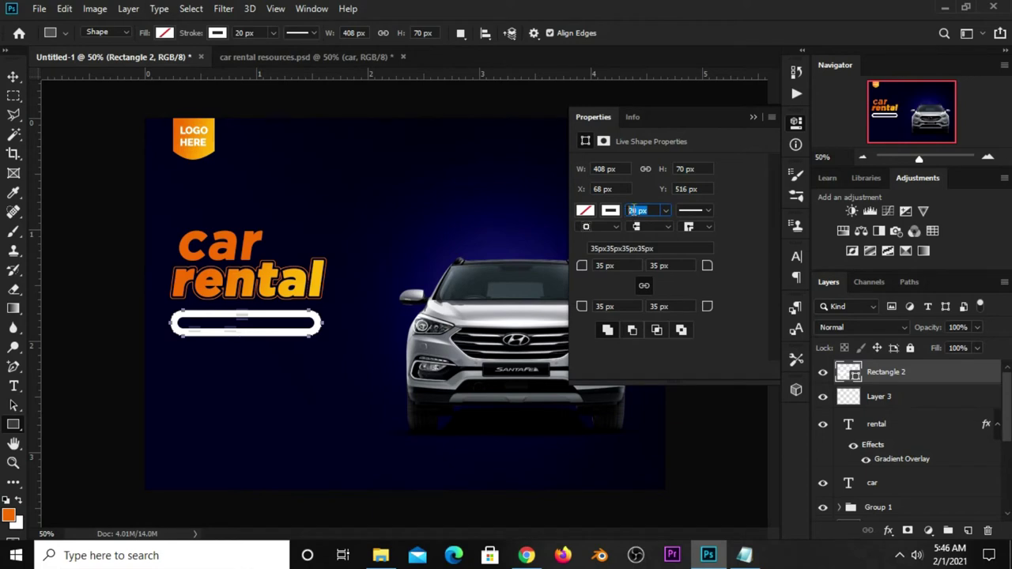
pyautogui.write('6')
pyautogui.press('Return')
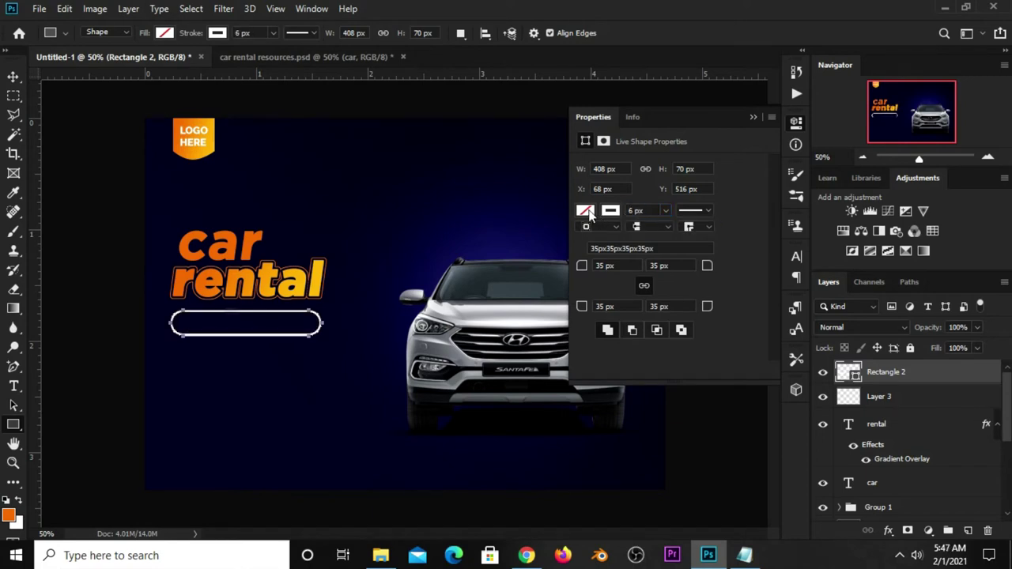
pyautogui.click(585, 212)
pyautogui.click(596, 248)
pyautogui.click(753, 117)
# Select the rounded bar and nudge it slightly upward
pyautogui.press('v')
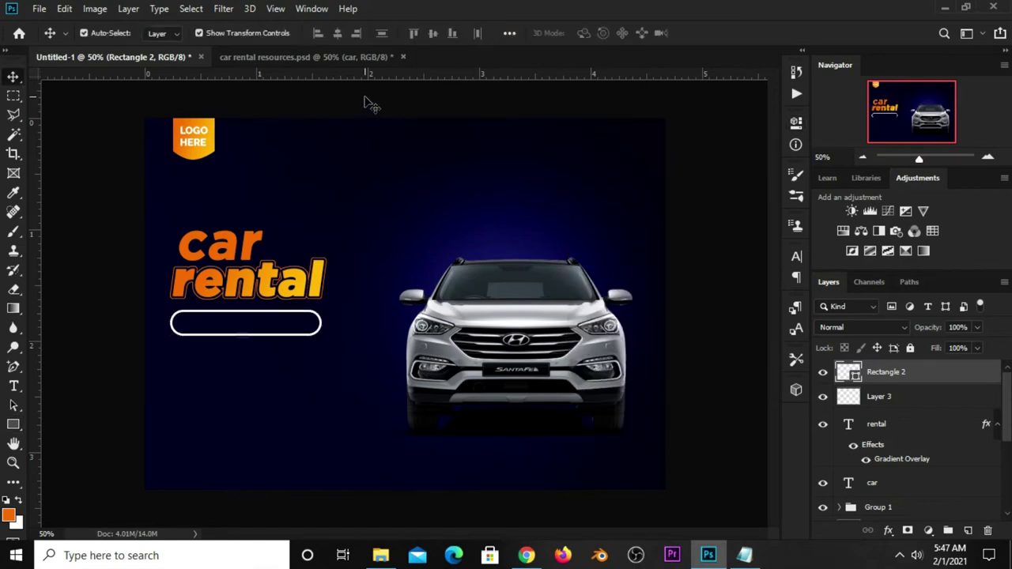
pyautogui.click(365, 102)
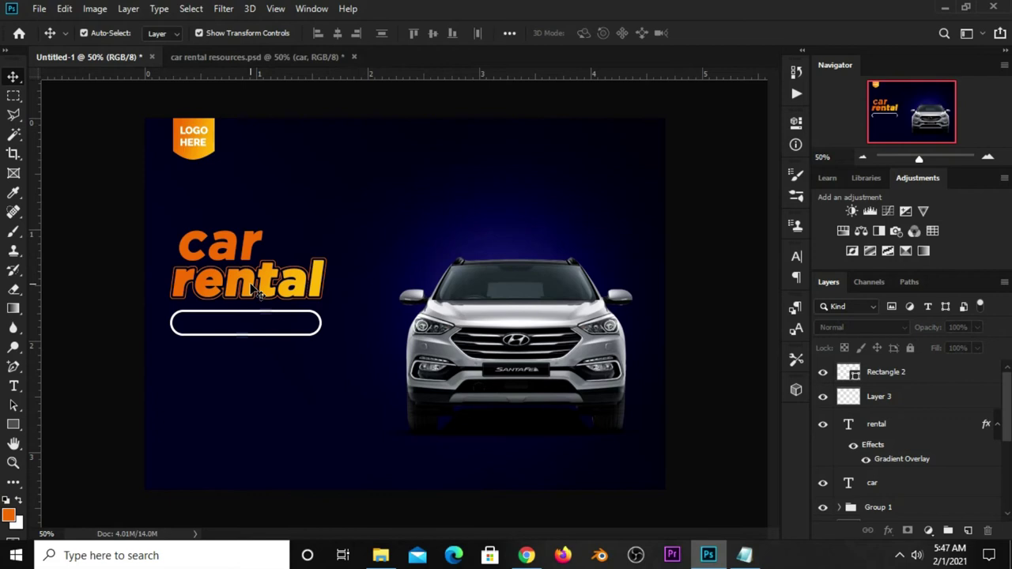
pyautogui.click(248, 318)
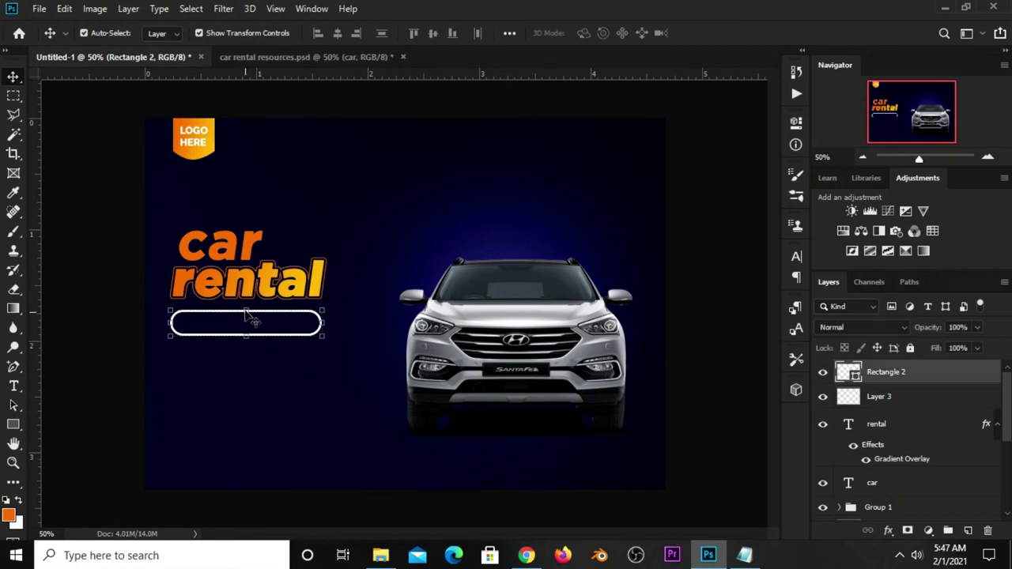
pyautogui.moveTo(249, 319); pyautogui.dragTo(249, 317)
pyautogui.click(822, 373)
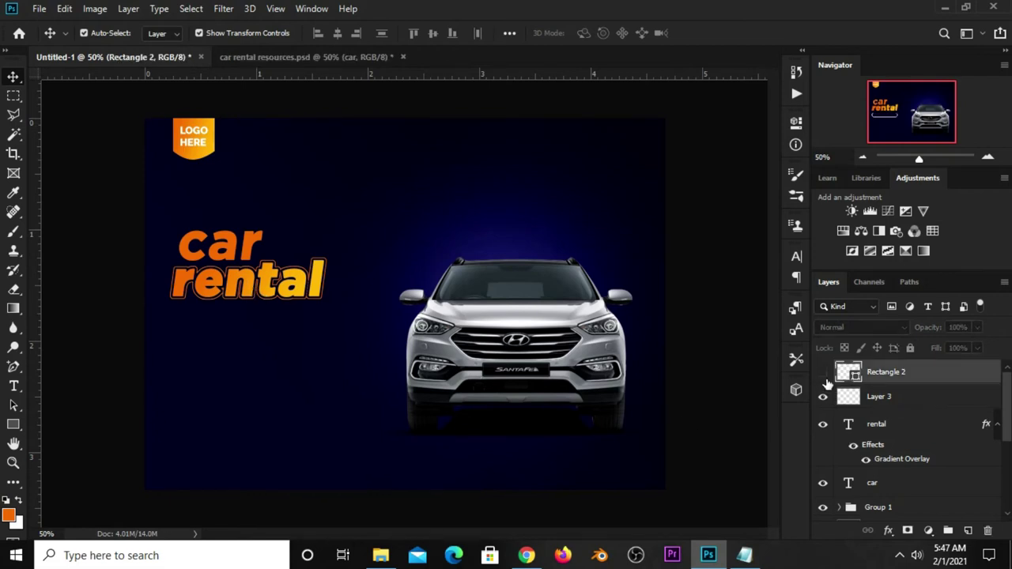
# Add an orange-to-yellow Gradient Overlay (-28°, 126%) to the Rectangle 2 outline
pyautogui.rightClick(874, 375)
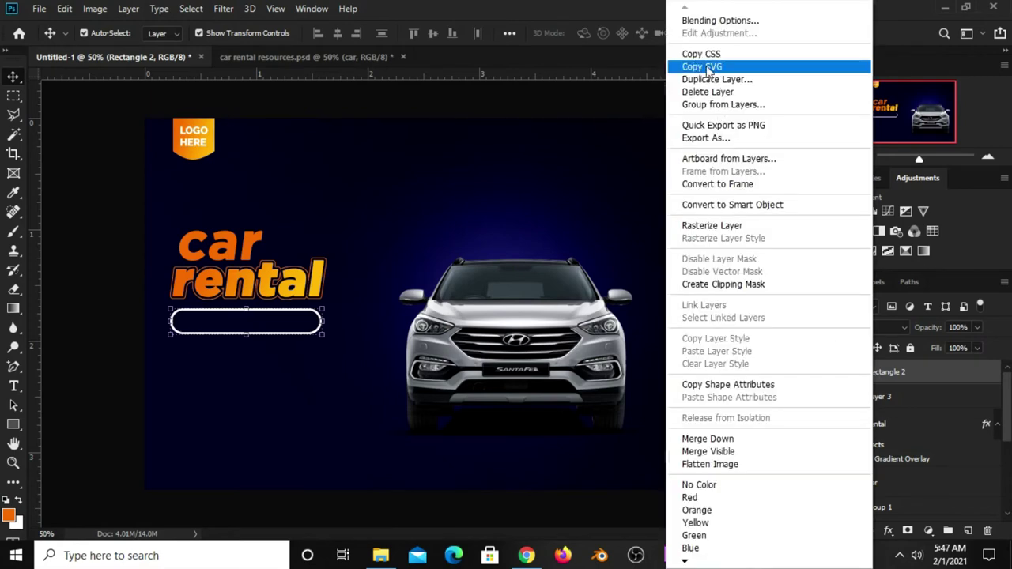
pyautogui.click(721, 20)
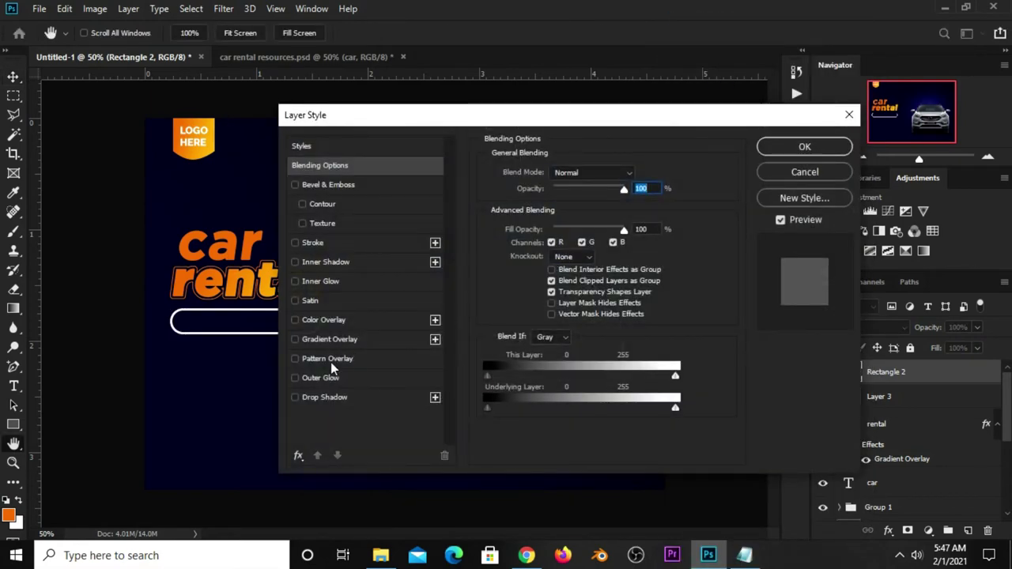
pyautogui.click(332, 340)
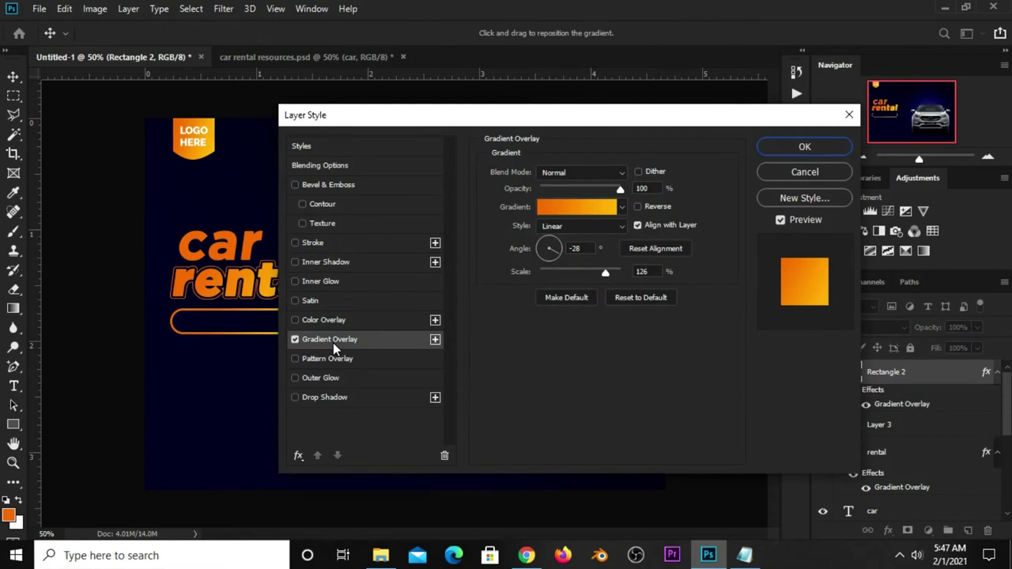
pyautogui.click(605, 212)
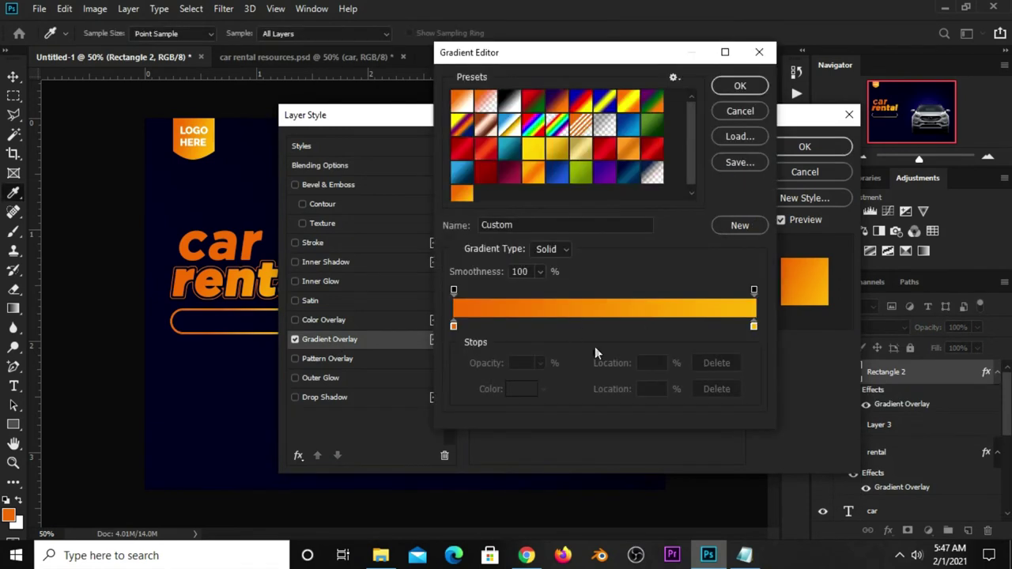
pyautogui.click(740, 85)
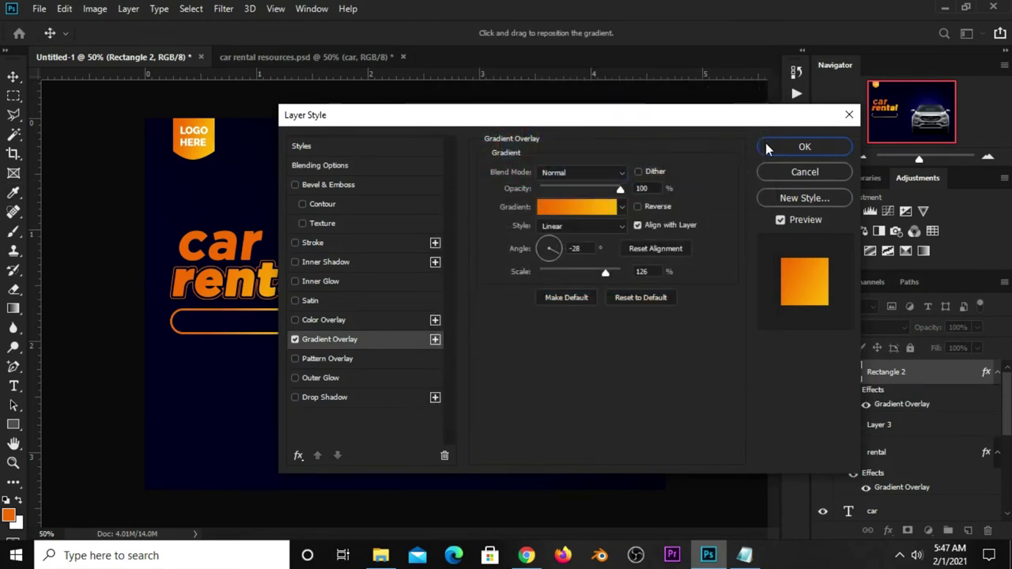
pyautogui.click(805, 146)
pyautogui.click(716, 224)
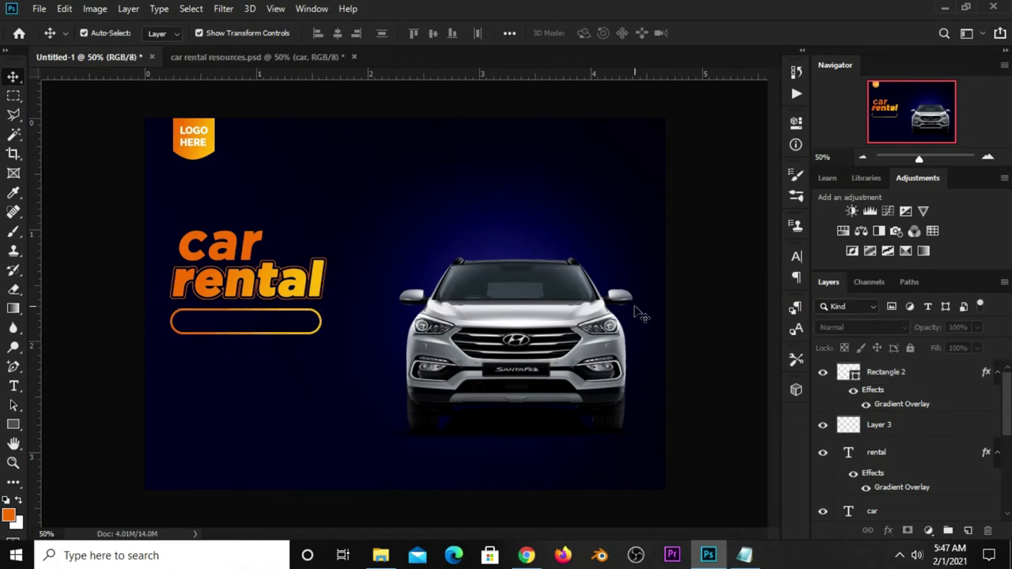
# Copy the 'luxury car' line from the Notepad notes
pyautogui.click(746, 556)
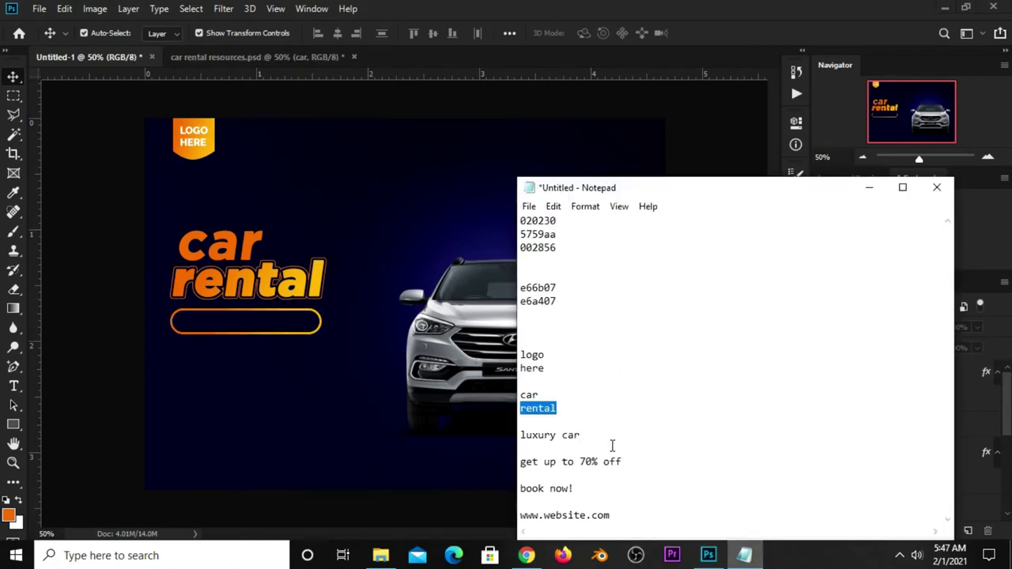
pyautogui.moveTo(609, 437); pyautogui.dragTo(475, 435)
pyautogui.rightClick(577, 437)
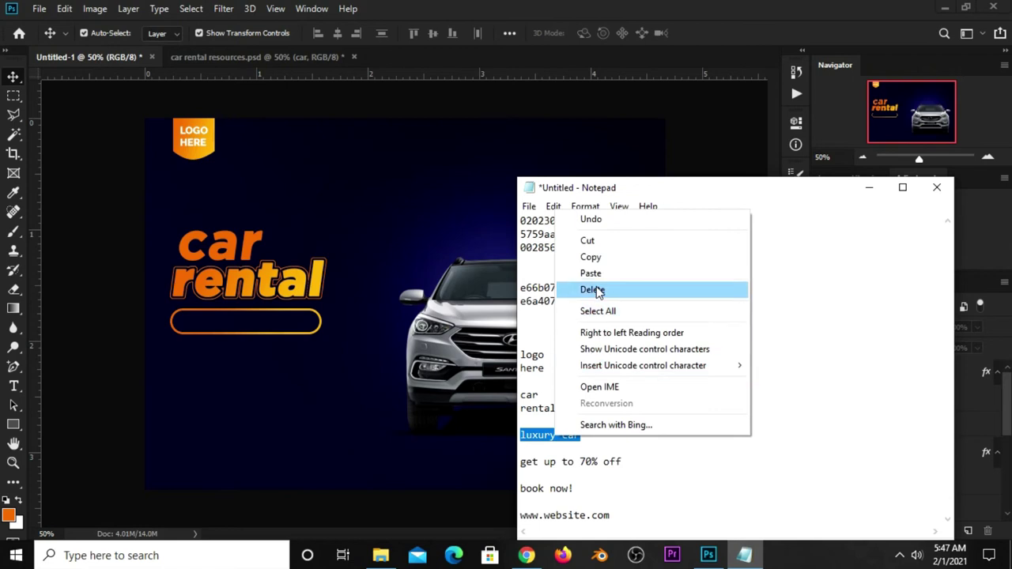
pyautogui.click(593, 255)
pyautogui.click(461, 155)
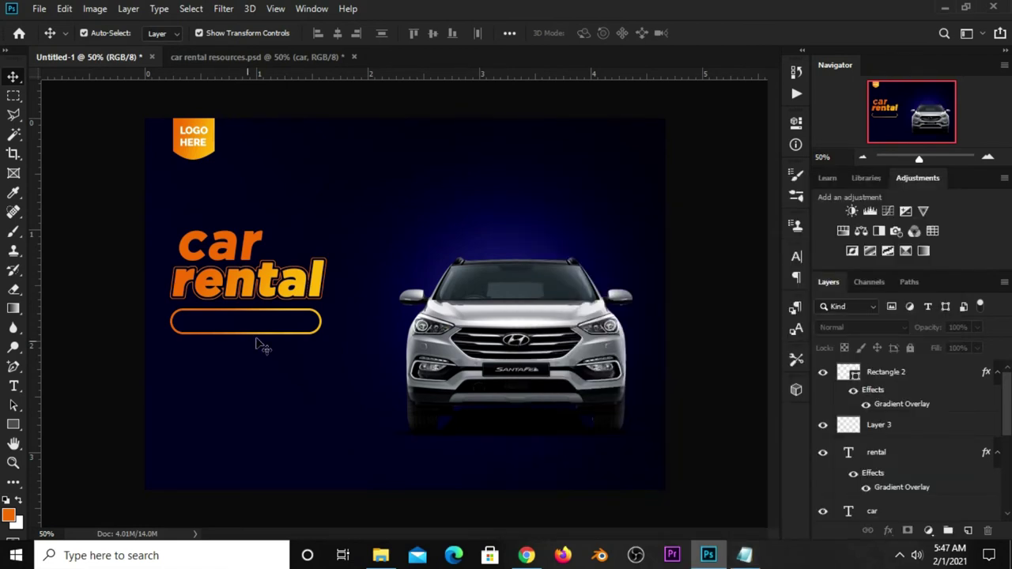
# Paste 'luxury car' as a new text layer below the bar and colour it white #ffffff
pyautogui.click(14, 387)
pyautogui.click(111, 386)
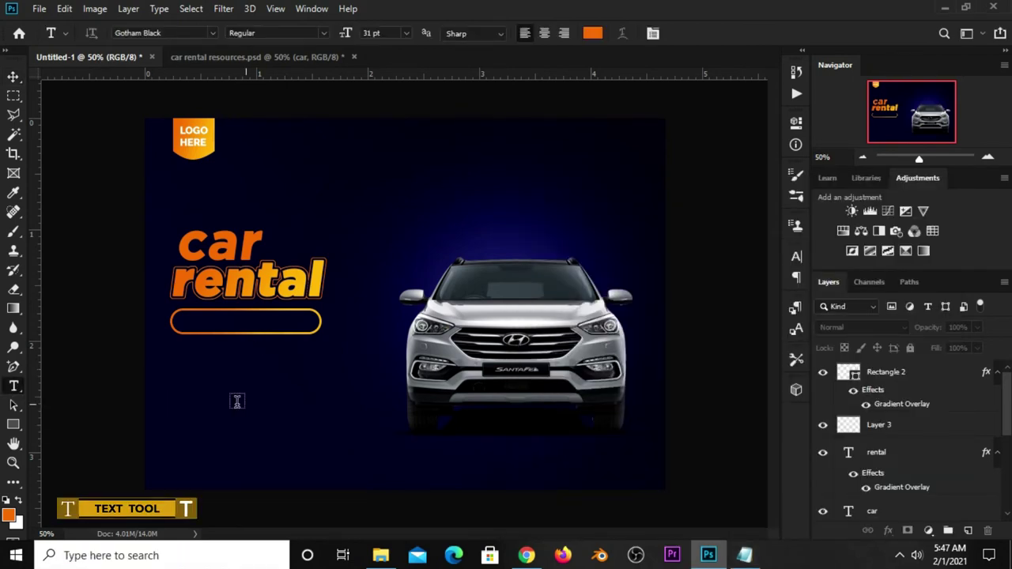
pyautogui.click(247, 400)
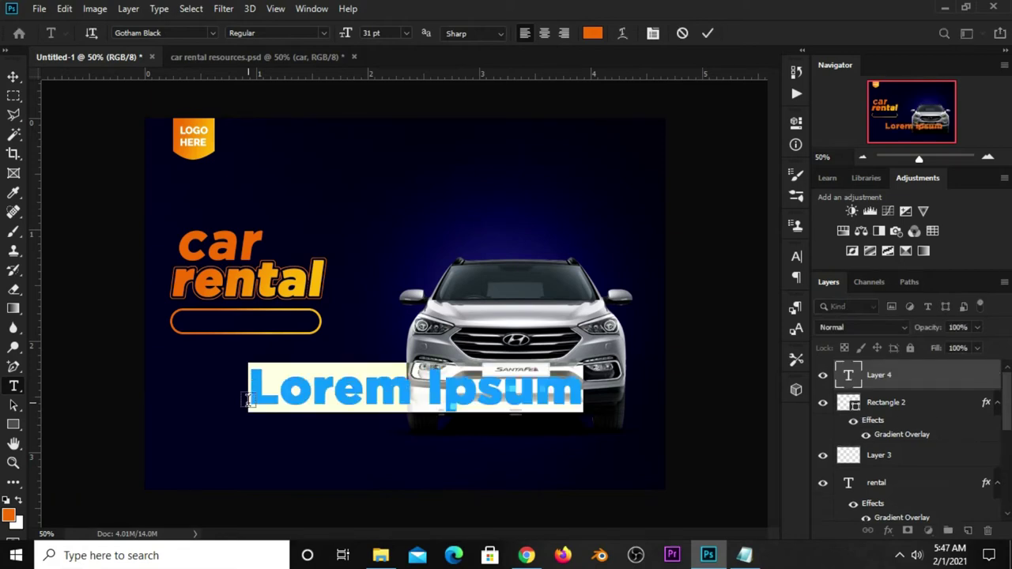
pyautogui.hotkey('ctrl', 'v')
pyautogui.click(708, 33)
pyautogui.click(592, 33)
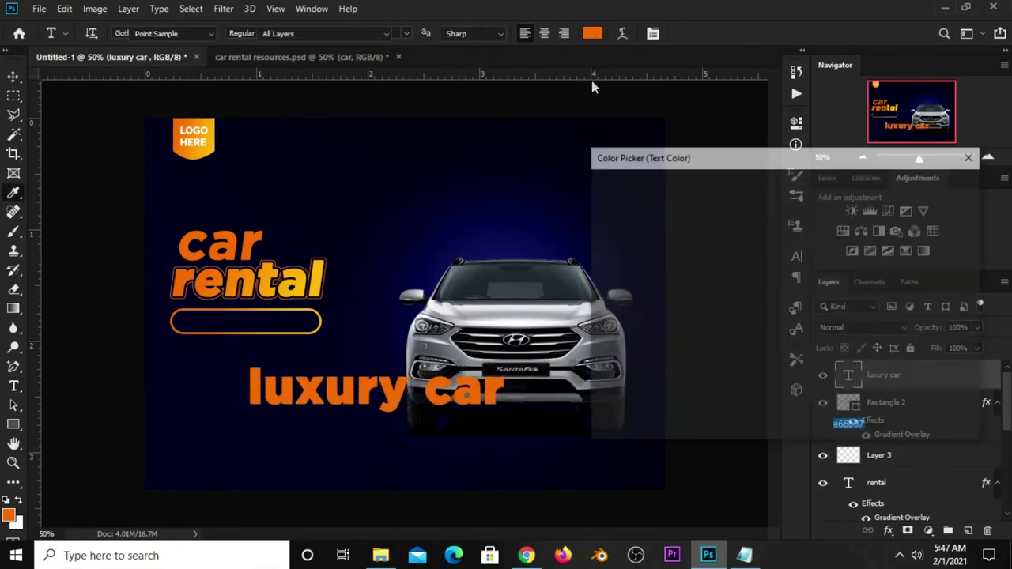
pyautogui.write('ffffff')
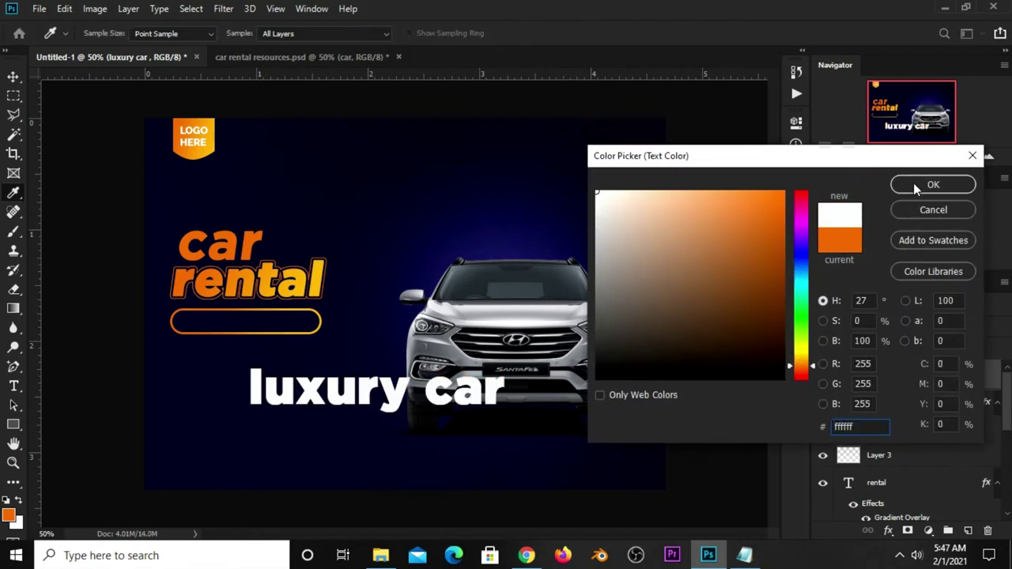
pyautogui.click(915, 184)
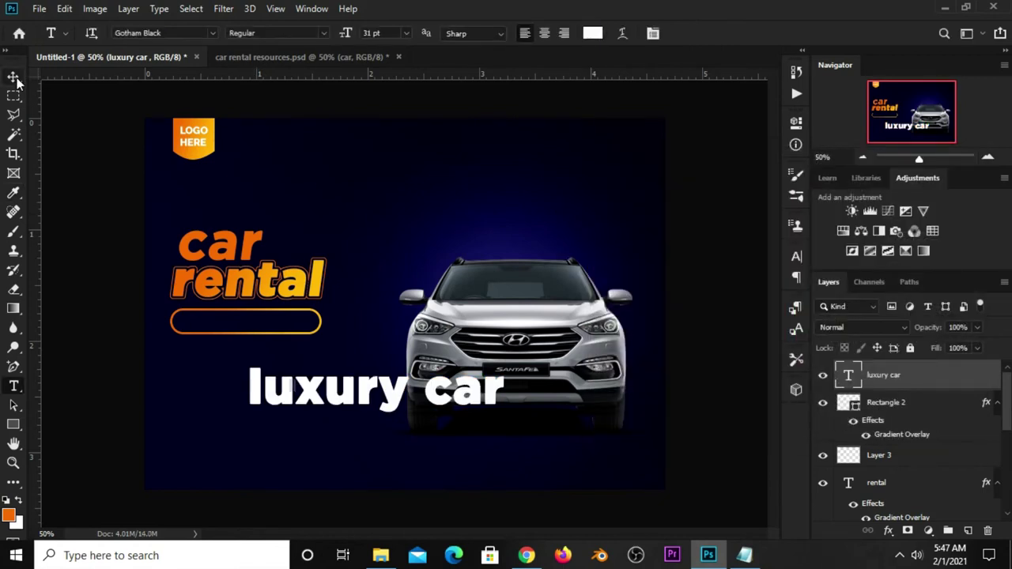
# Set the LUXURY CAR text to 9 pt and all caps
pyautogui.click(14, 76)
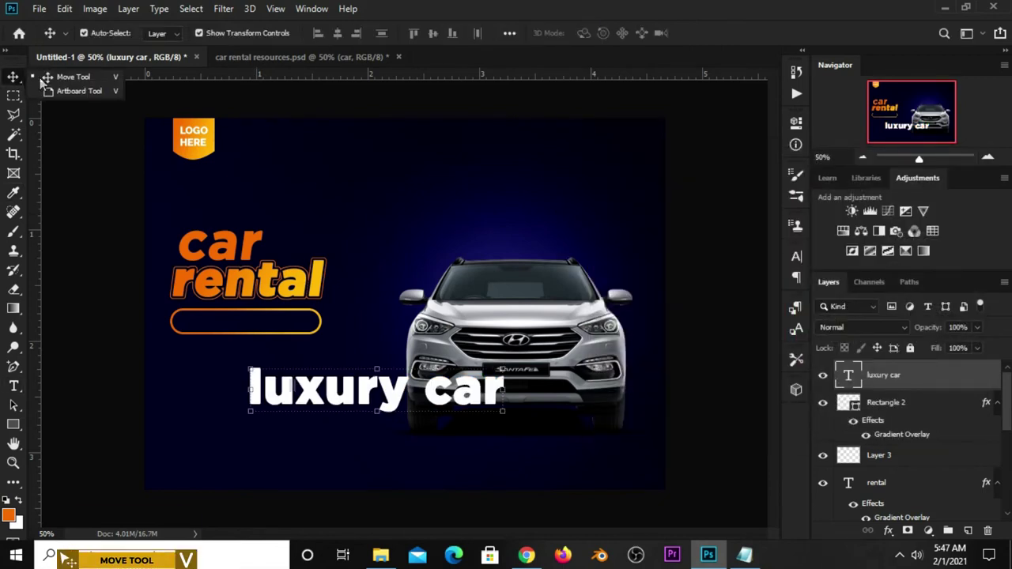
pyautogui.click(796, 261)
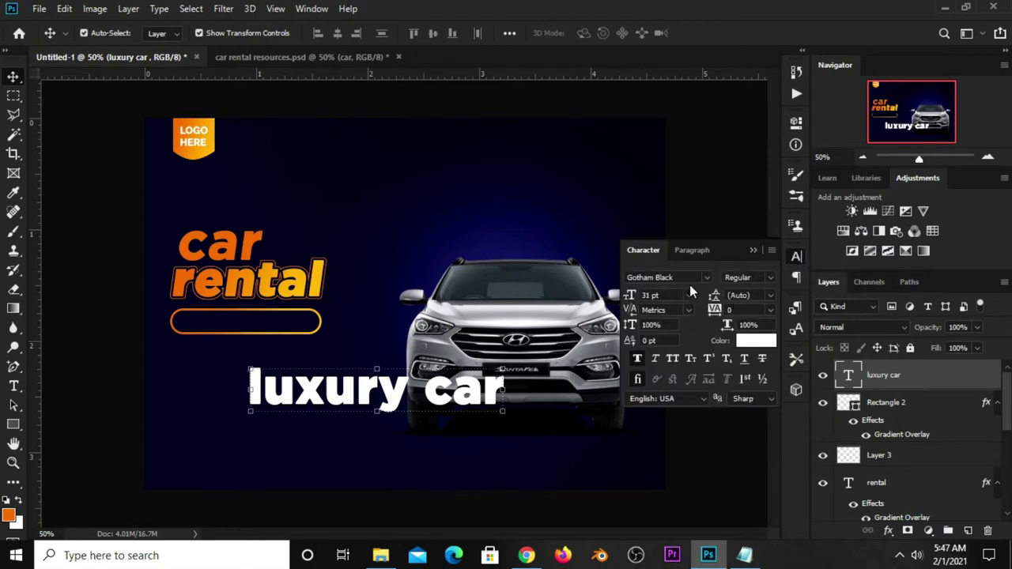
pyautogui.click(654, 296)
pyautogui.write('15')
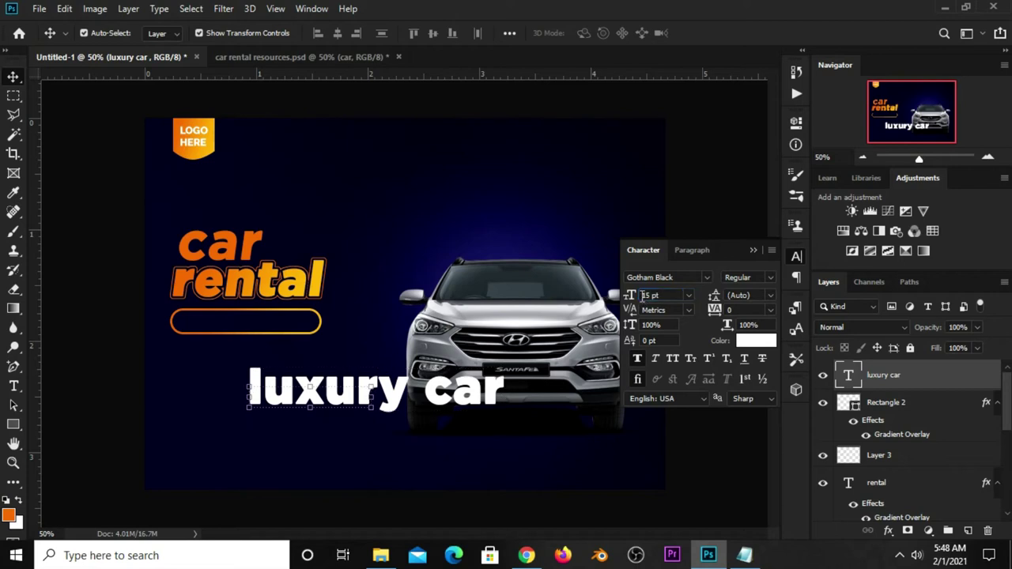
pyautogui.press('Return')
pyautogui.click(638, 299)
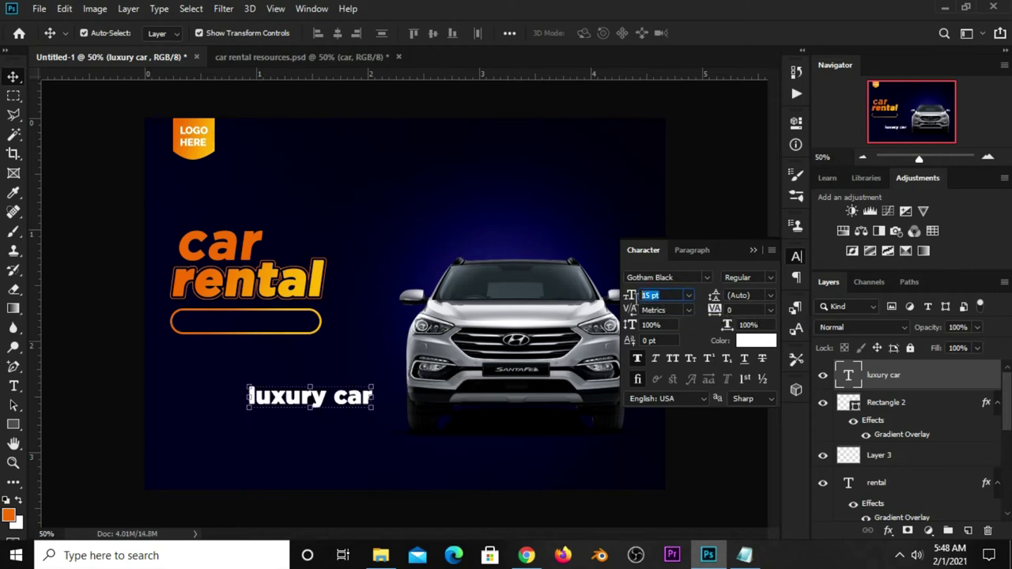
pyautogui.write('9')
pyautogui.press('Return')
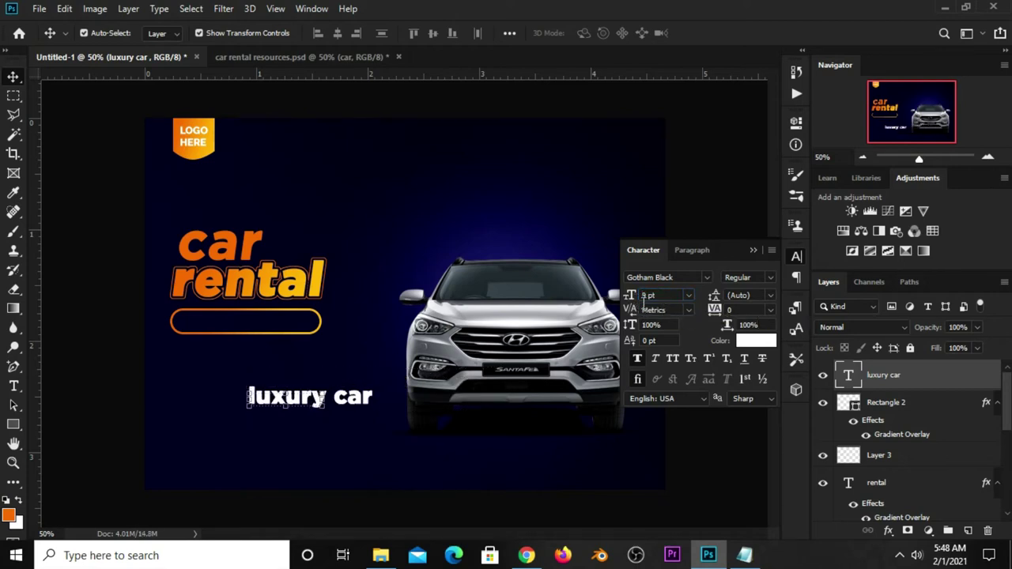
pyautogui.click(667, 358)
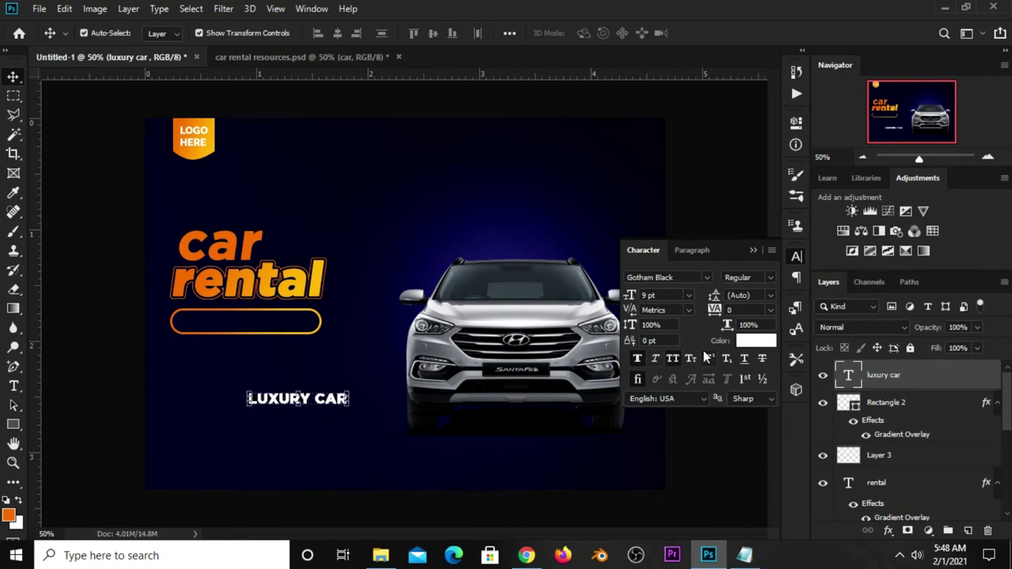
pyautogui.click(754, 250)
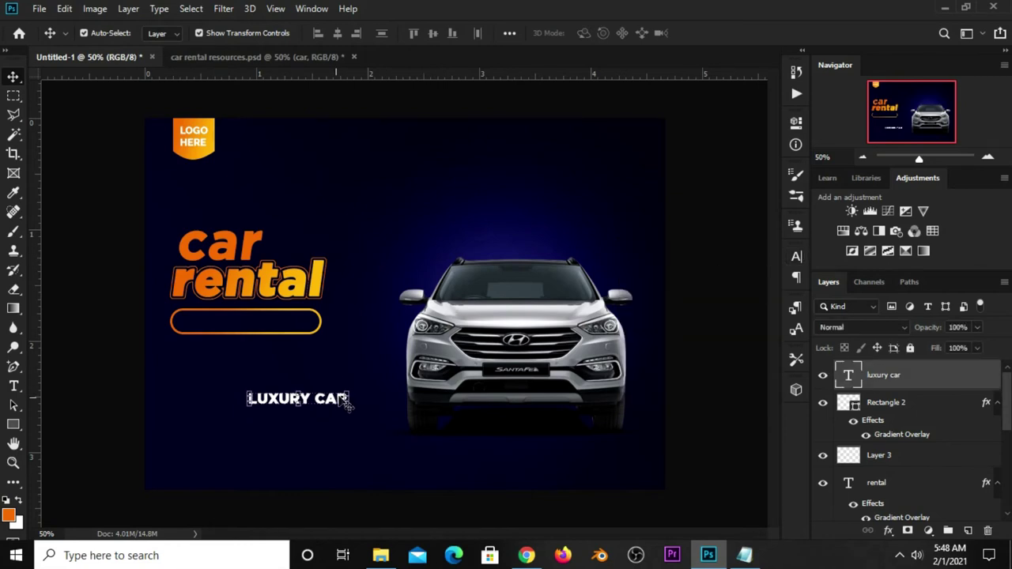
# Set the LUXURY CAR tracking to 50 in the Character panel
pyautogui.click(797, 257)
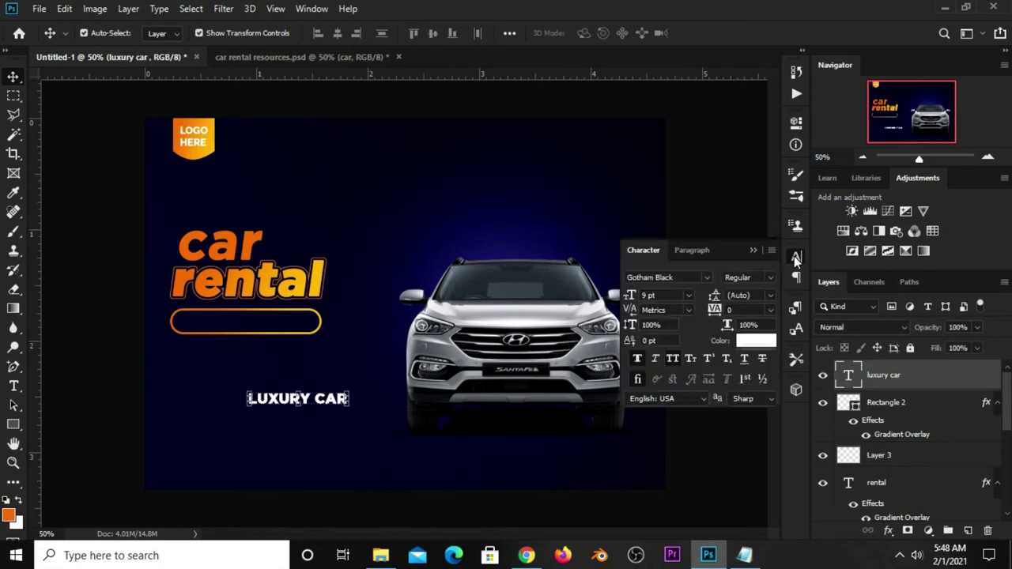
pyautogui.click(770, 310)
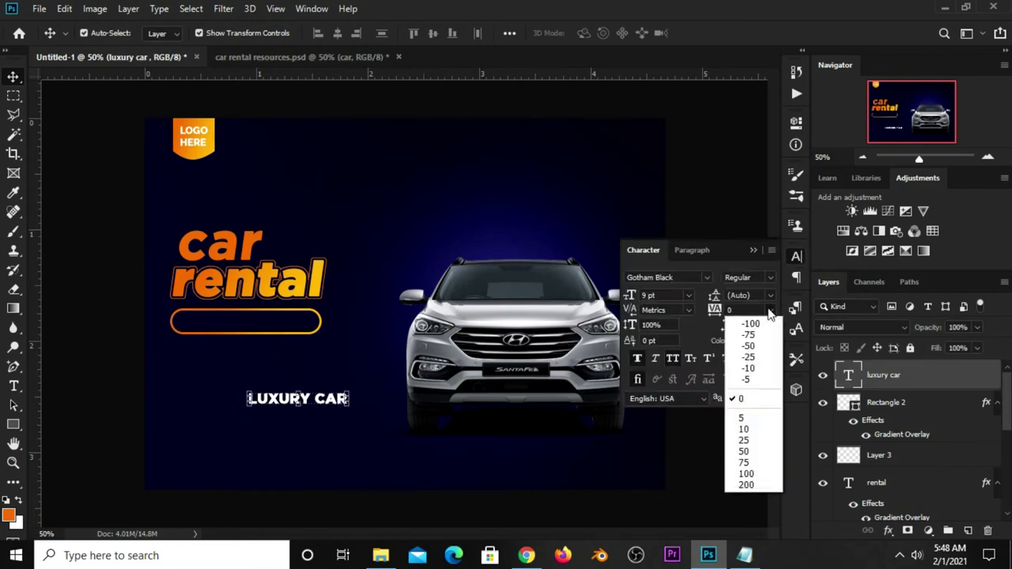
pyautogui.click(744, 453)
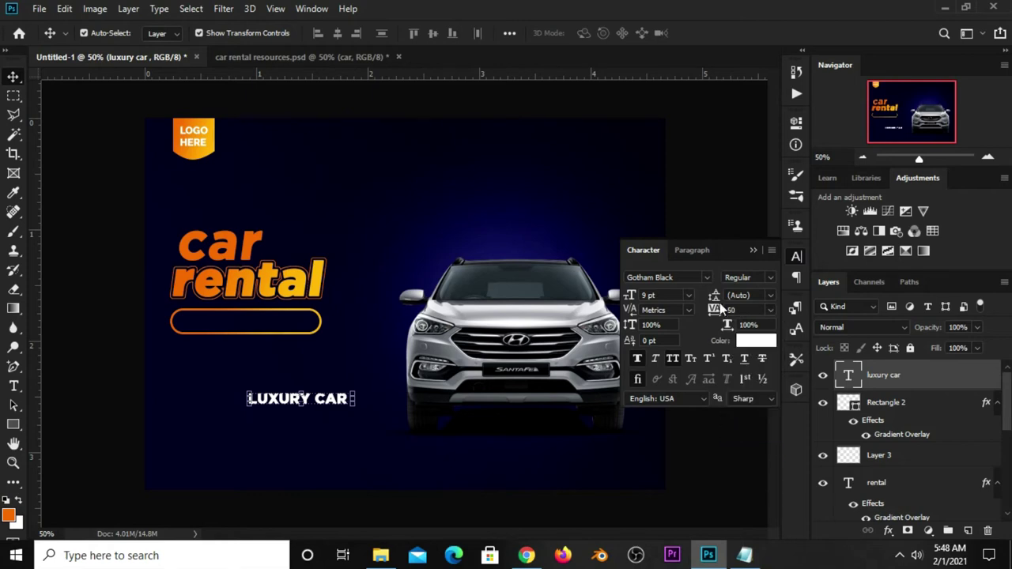
pyautogui.click(753, 250)
# Move LUXURY CAR into the pill, enlarge it slightly, and align both centres with Rectangle 2
pyautogui.moveTo(327, 404); pyautogui.dragTo(261, 327)
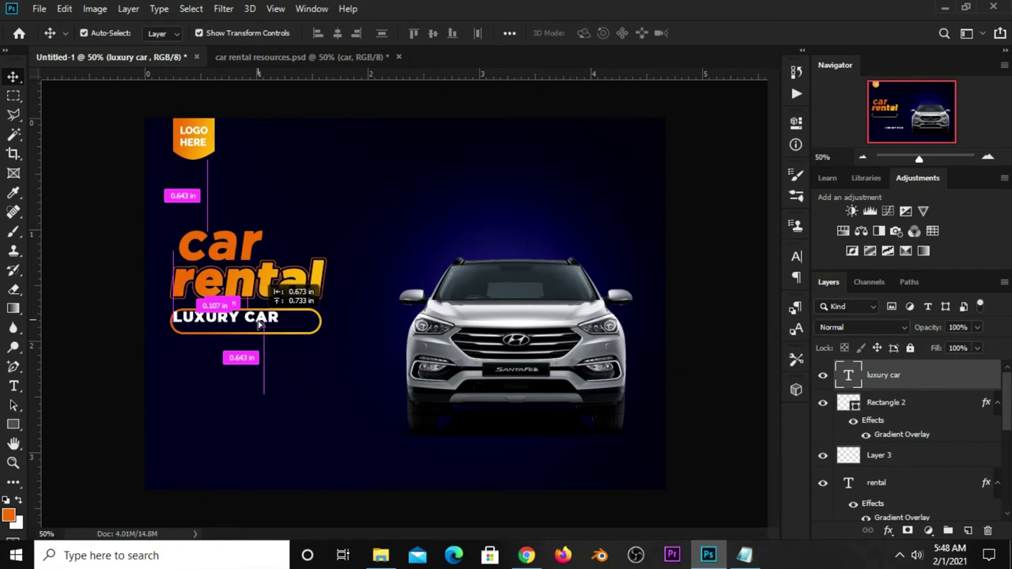
pyautogui.hotkey('ctrl', 't')
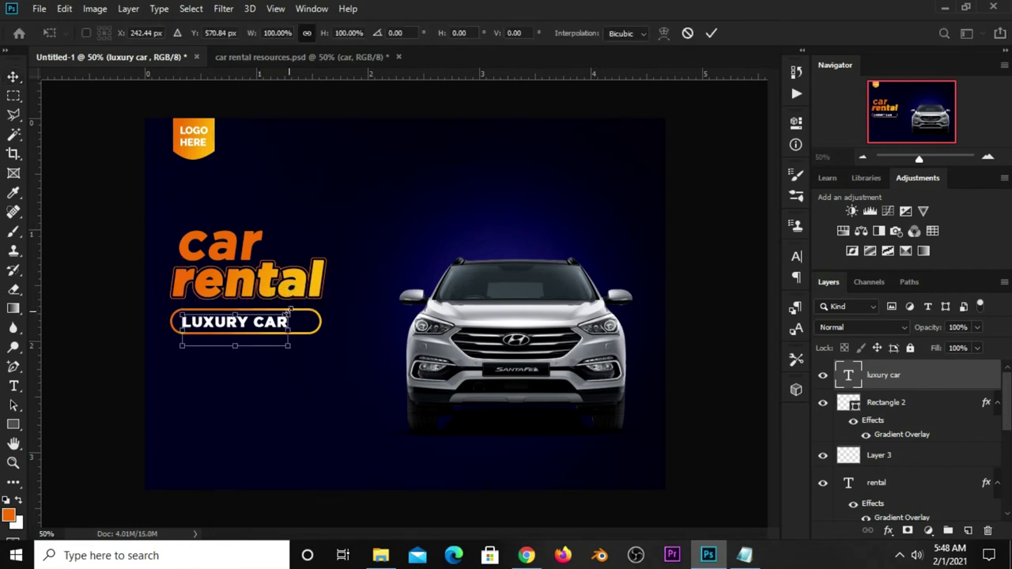
pyautogui.moveTo(289, 315); pyautogui.dragTo(296, 312)
pyautogui.press('Return')
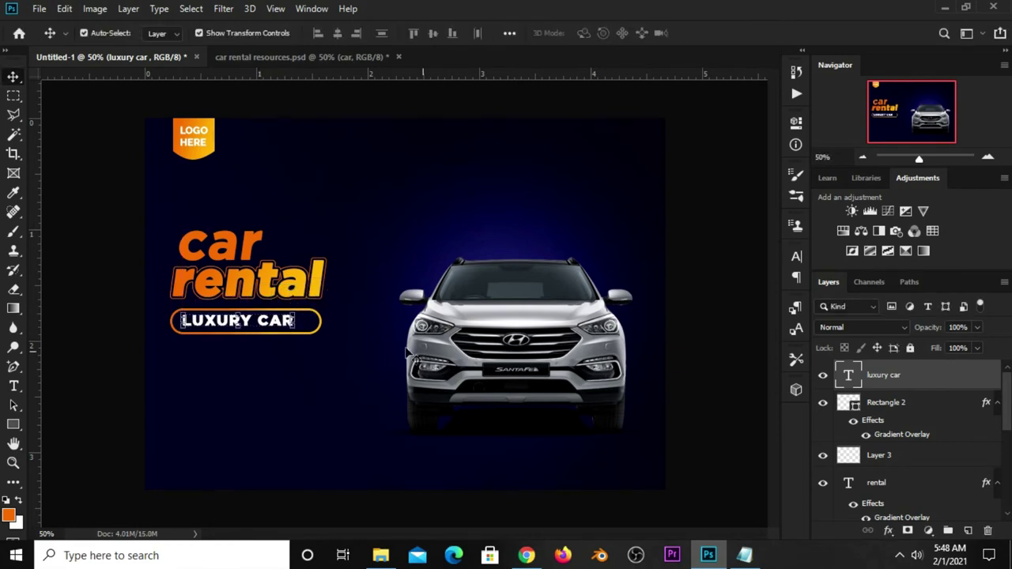
pyautogui.keyDown('ctrl'); pyautogui.click(877, 405); pyautogui.keyUp('ctrl')
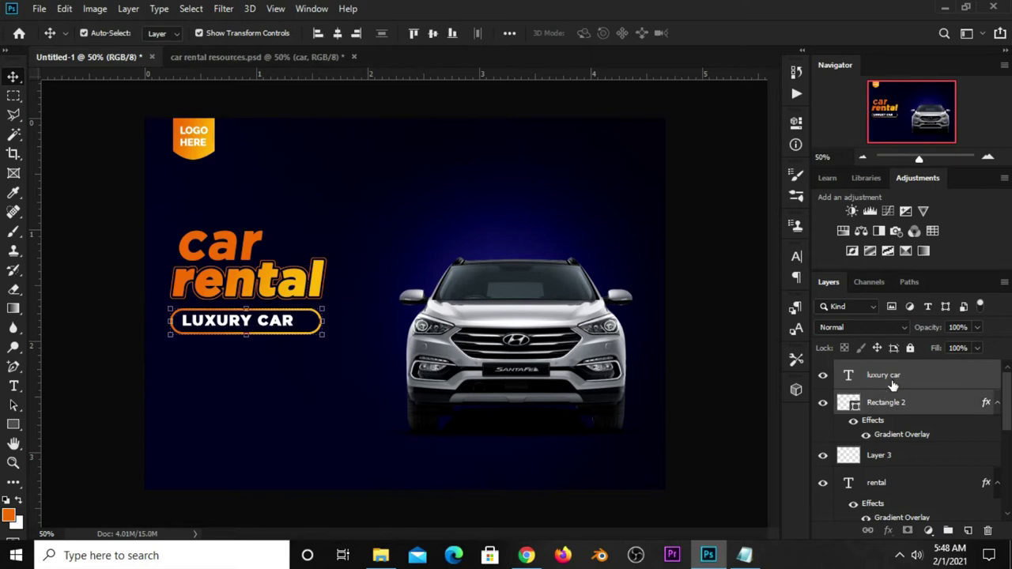
pyautogui.click(509, 33)
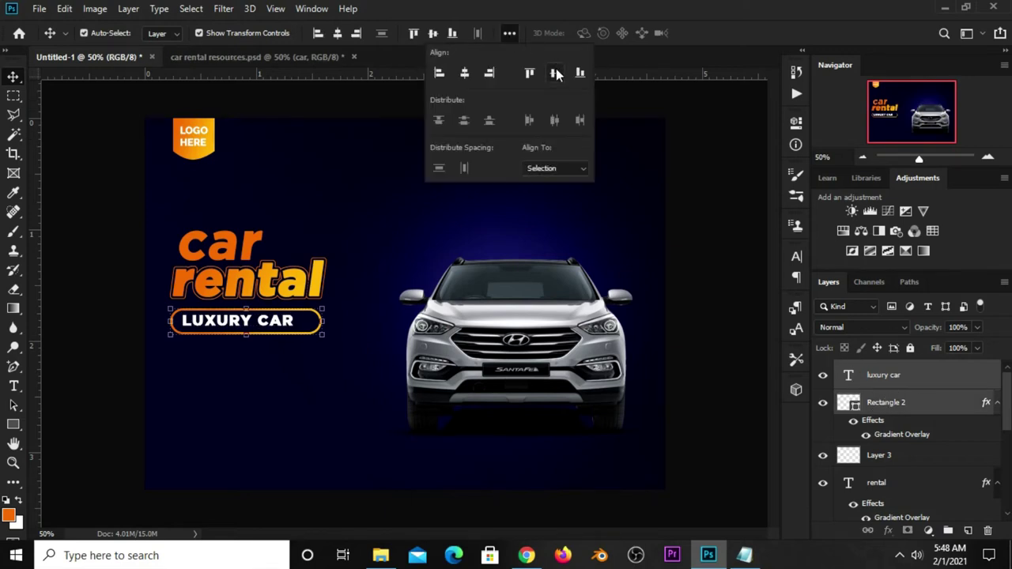
pyautogui.click(555, 73)
pyautogui.click(469, 73)
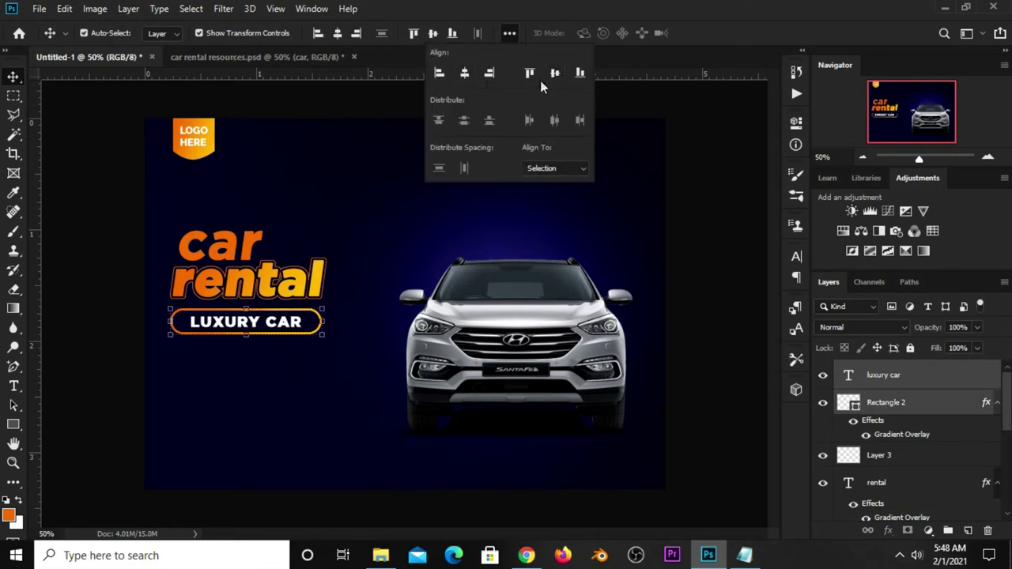
pyautogui.click(713, 49)
pyautogui.click(746, 168)
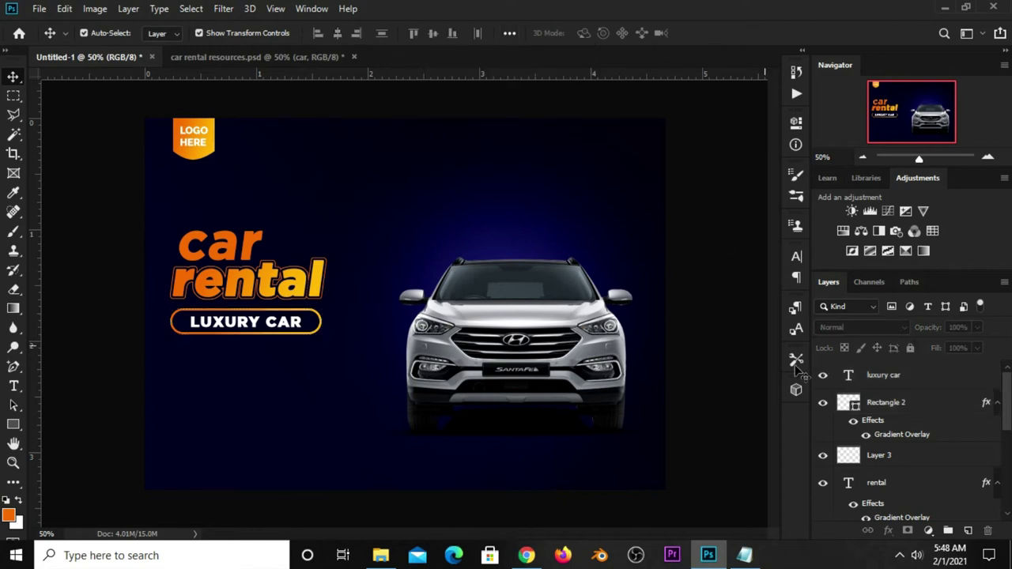
# Group the text and Rectangle 2 as Group 2 and scale the group to about 95%
pyautogui.click(882, 378)
pyautogui.keyDown('shift'); pyautogui.click(884, 401); pyautogui.keyUp('shift')
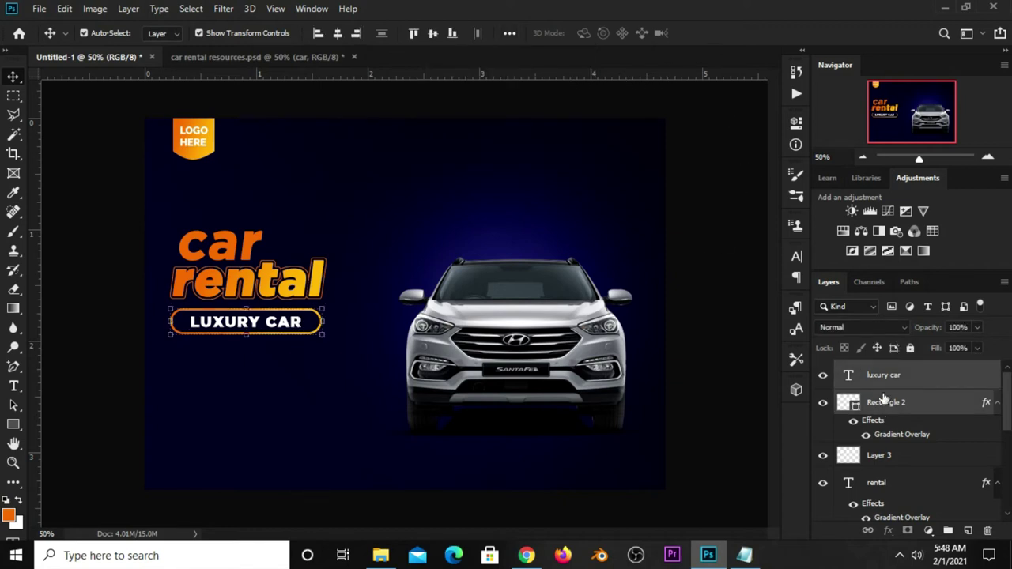
pyautogui.hotkey('ctrl', 'g')
pyautogui.click(822, 371)
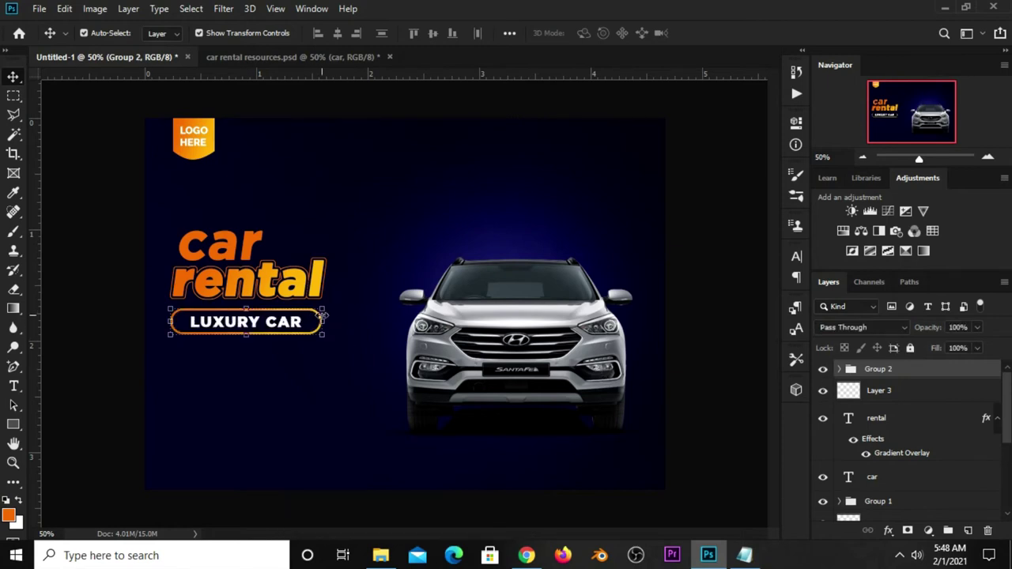
pyautogui.moveTo(322, 334); pyautogui.dragTo(315, 332)
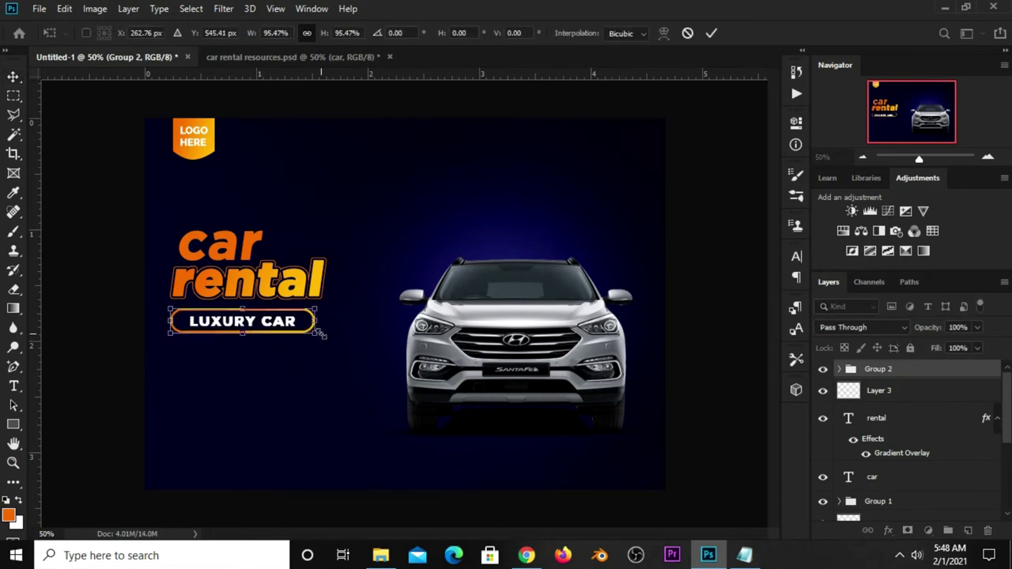
pyautogui.press('Return')
pyautogui.click(126, 363)
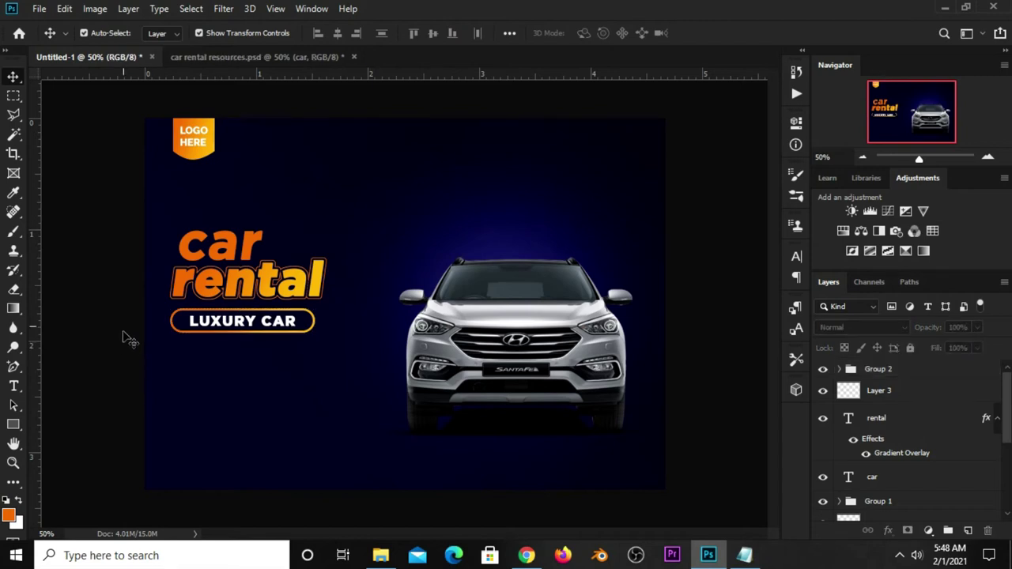
# Drag the Lorem ipsum text from car rental resources.psd under the badge and nudge 'car' slightly left
pyautogui.click(220, 57)
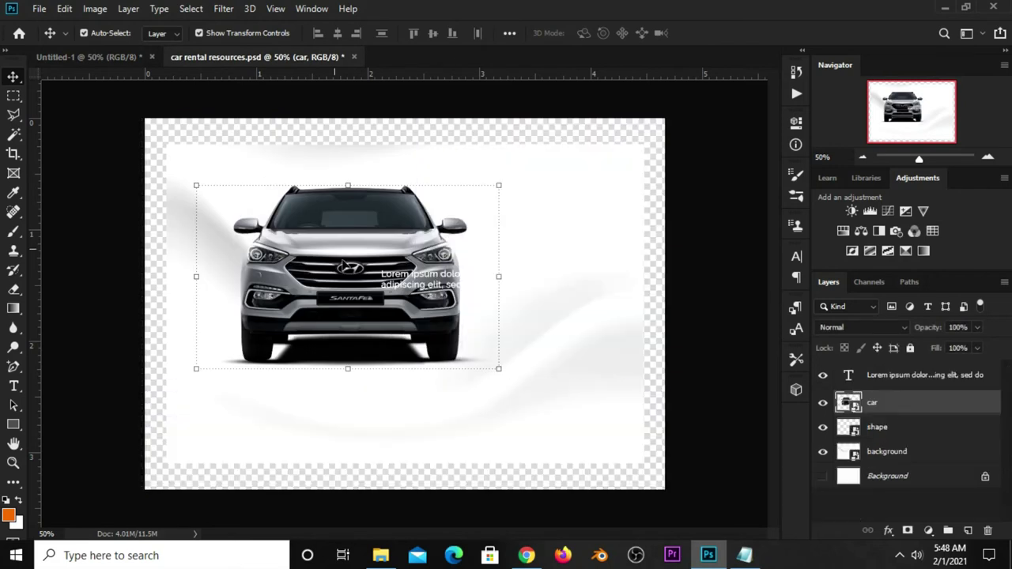
pyautogui.click(427, 293)
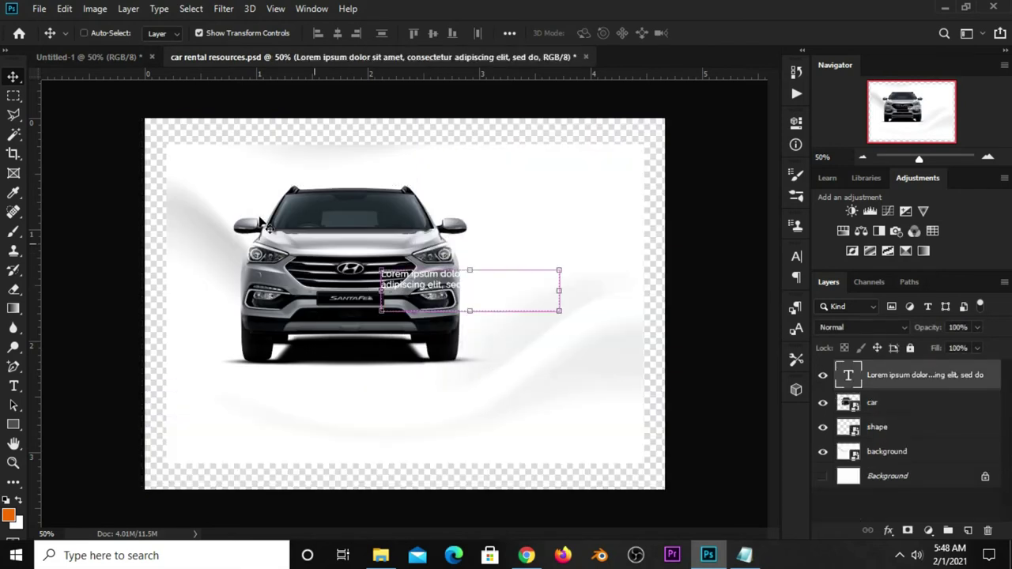
pyautogui.moveTo(121, 63)
pyautogui.mouseDown()
pyautogui.moveTo(370, 286)
pyautogui.moveTo(244, 362)
pyautogui.mouseUp()
pyautogui.hotkey('ctrl', 't')
pyautogui.press('Return')
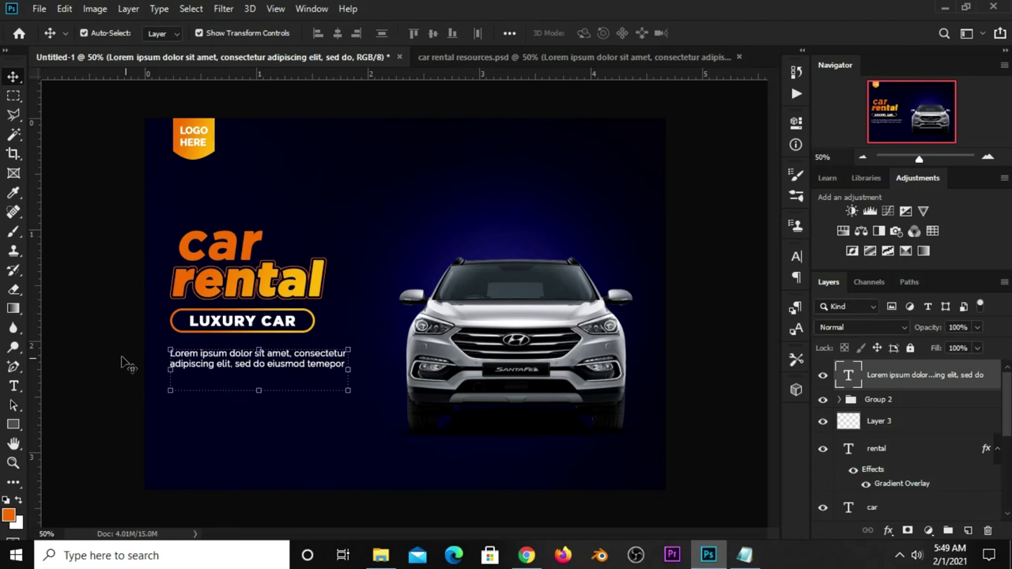
pyautogui.click(104, 357)
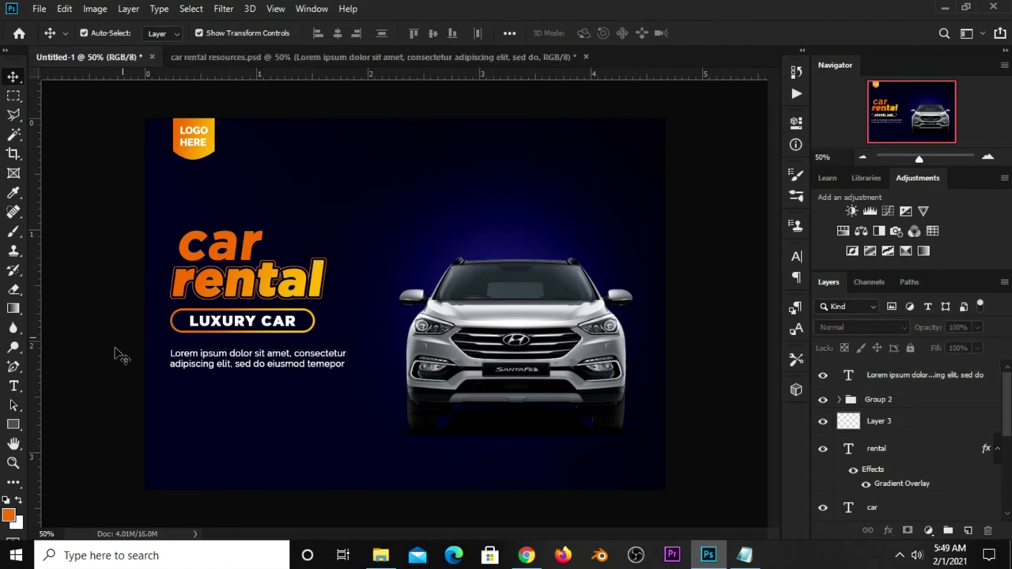
pyautogui.moveTo(202, 261)
pyautogui.mouseDown()
pyautogui.moveTo(197, 251)
pyautogui.moveTo(212, 256)
pyautogui.mouseUp()
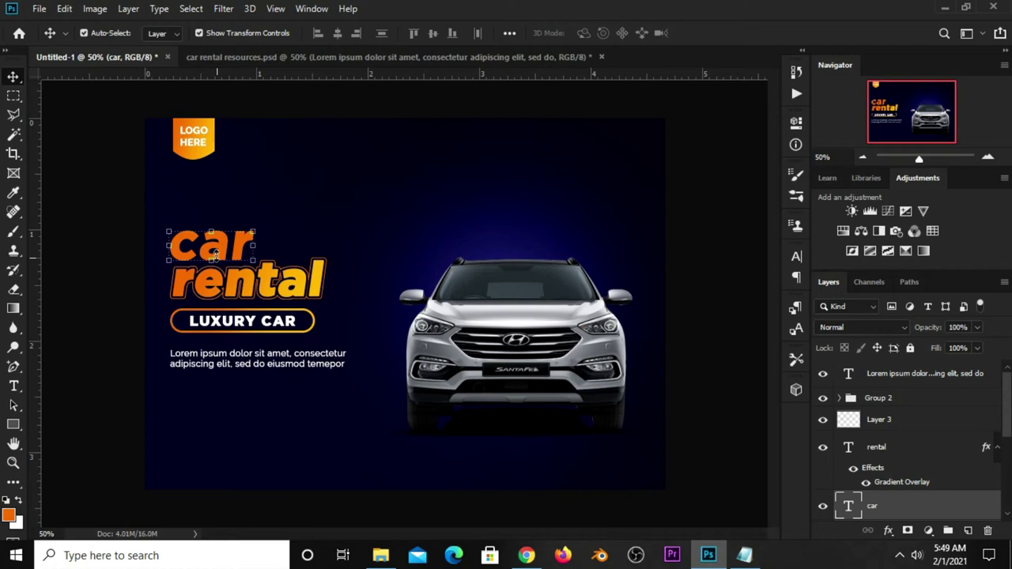
# Group the Lorem ipsum, Group 2, rental and car layers as Group 3 and nudge it up
pyautogui.click(122, 307)
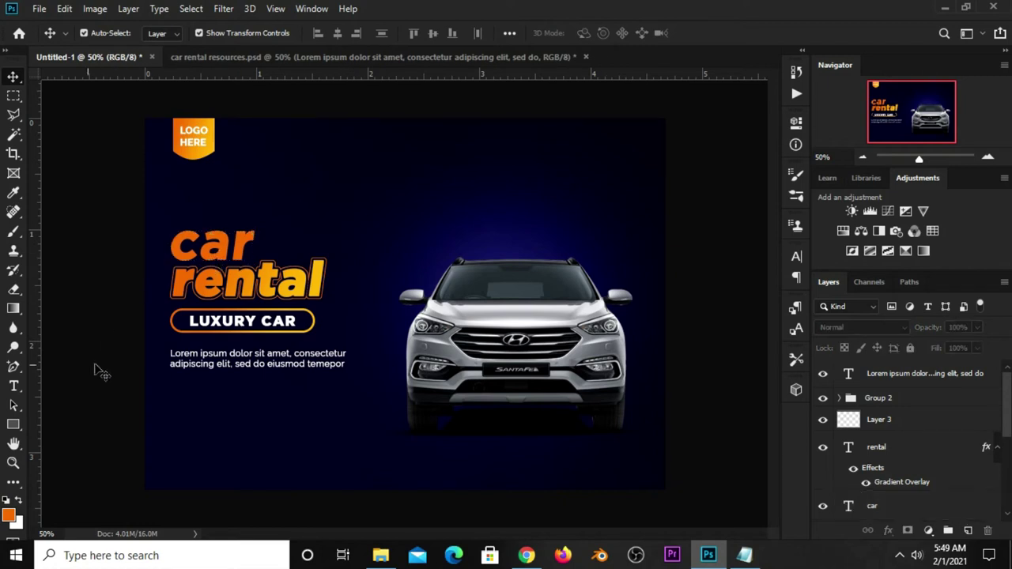
pyautogui.click(13, 425)
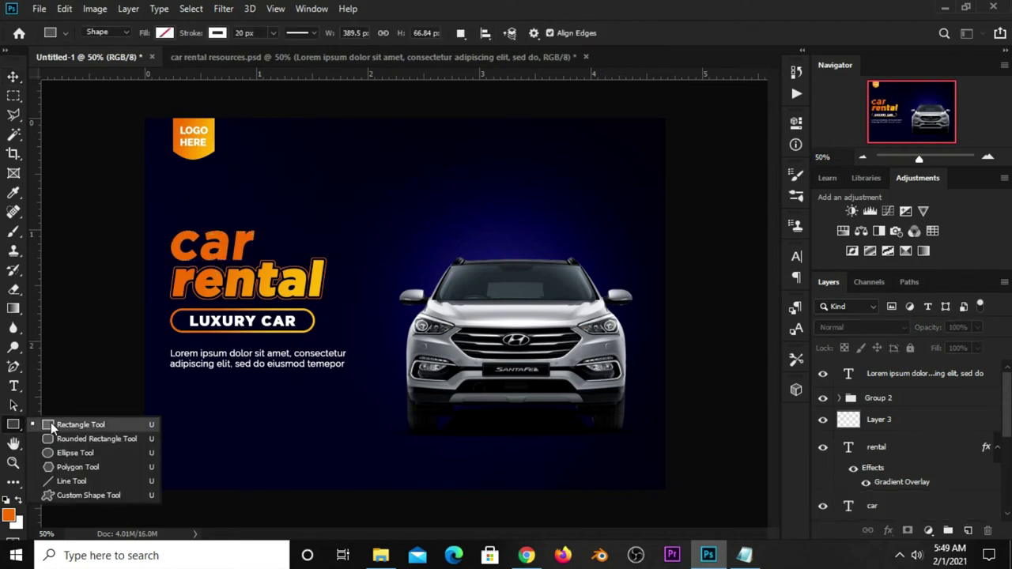
pyautogui.click(51, 428)
pyautogui.click(12, 77)
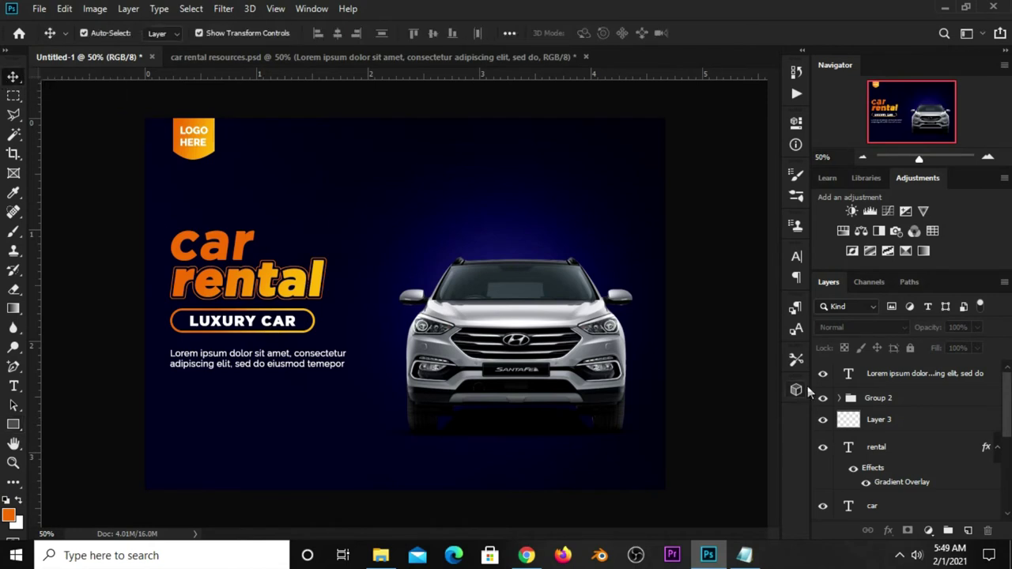
pyautogui.click(929, 378)
pyautogui.scroll(-1, 908, 443)
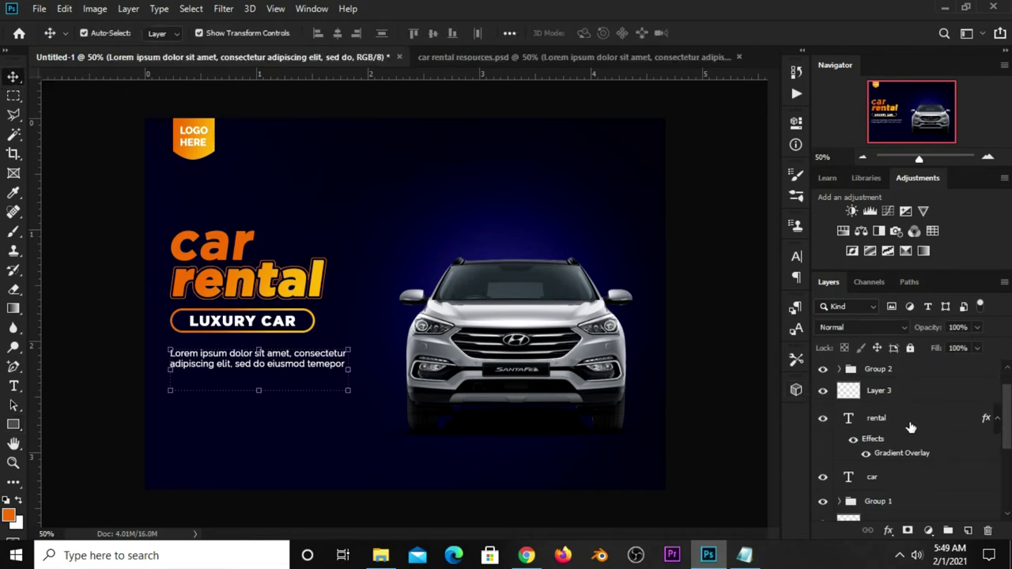
pyautogui.scroll(-1, 906, 449)
pyautogui.keyDown('ctrl'); pyautogui.click(904, 448); pyautogui.keyUp('ctrl')
pyautogui.keyDown('ctrl'); pyautogui.click(904, 386); pyautogui.keyUp('ctrl')
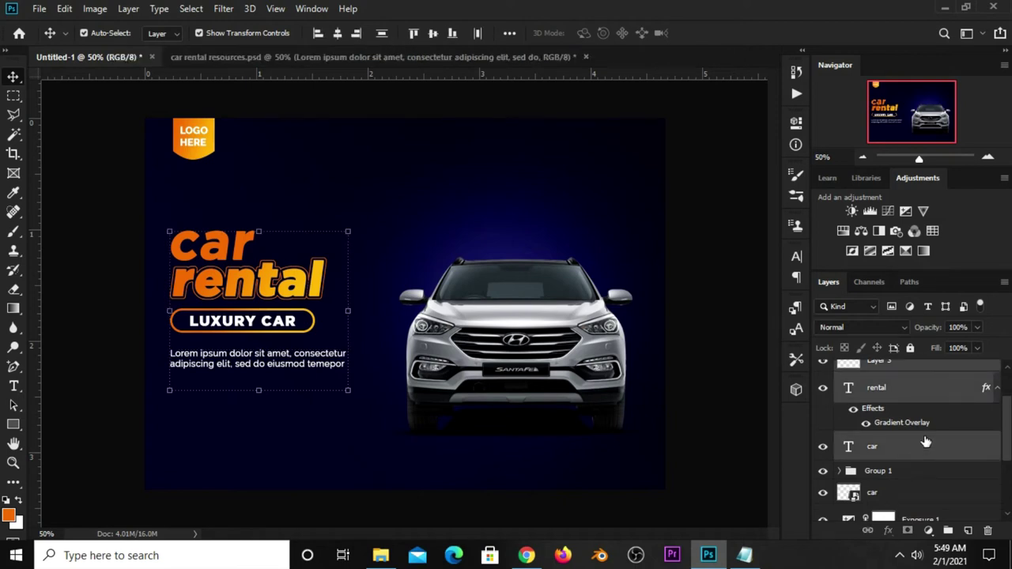
pyautogui.scroll(2, 927, 435)
pyautogui.hotkey('ctrl', 'g')
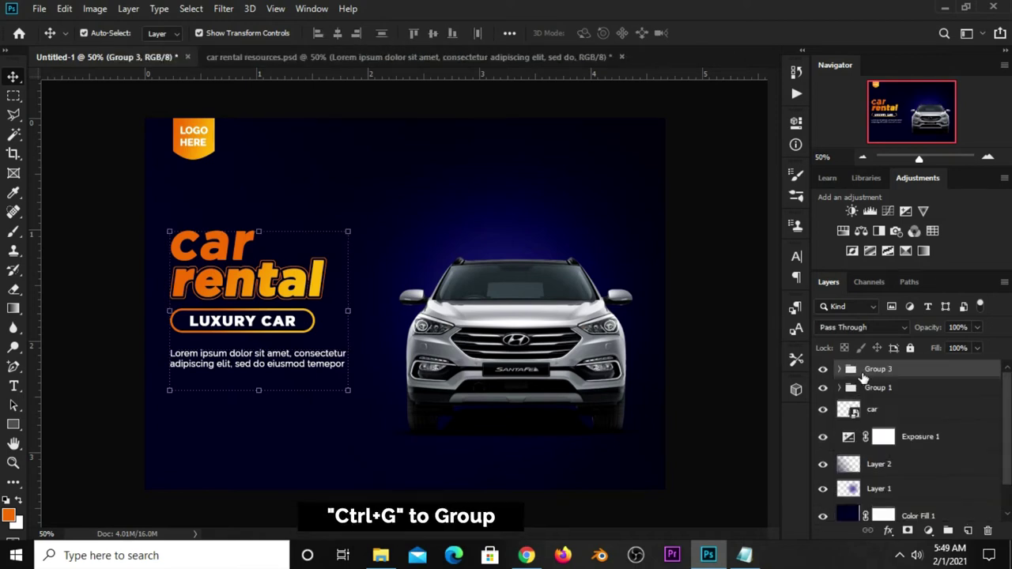
pyautogui.click(823, 372)
pyautogui.hotkey('shift', 'Up')
pyautogui.hotkey('shift', 'Up')
pyautogui.hotkey('shift', 'Up')
pyautogui.hotkey('shift', 'Up')
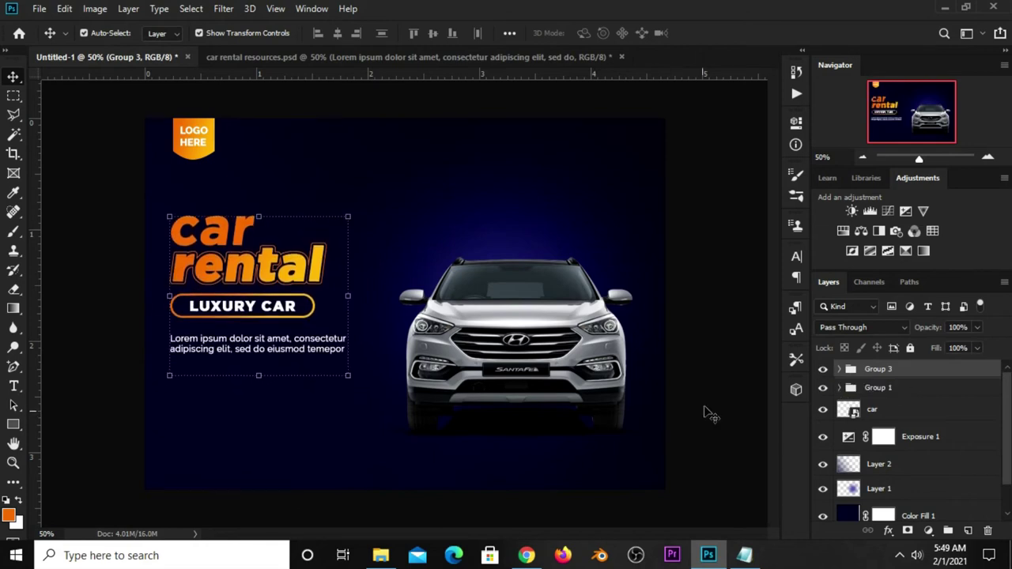
pyautogui.click(706, 411)
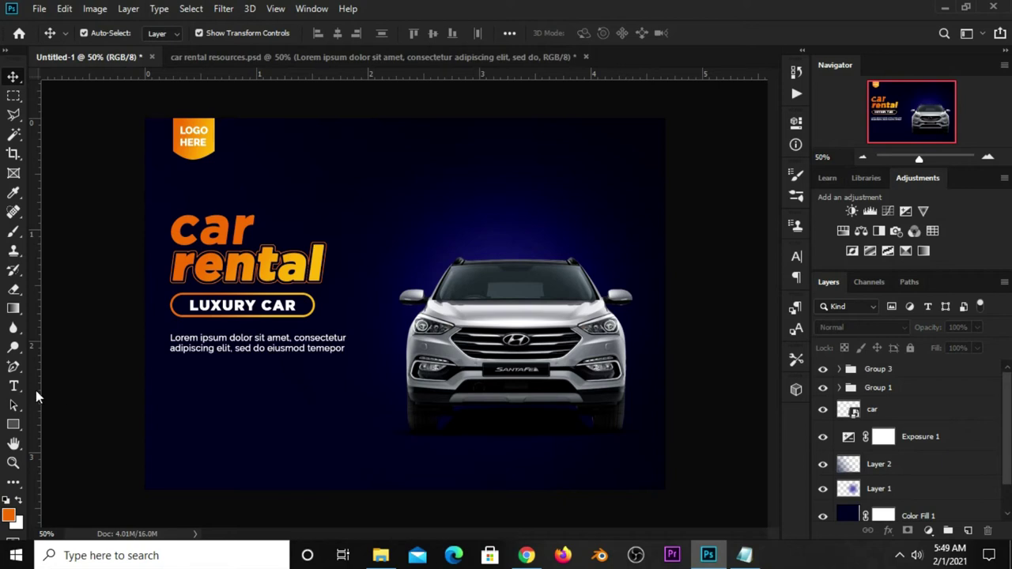
# Draw a thin 164 × 10 px white bar with 5 px corners under the body text, then nudge it lower
pyautogui.click(14, 424)
pyautogui.click(49, 425)
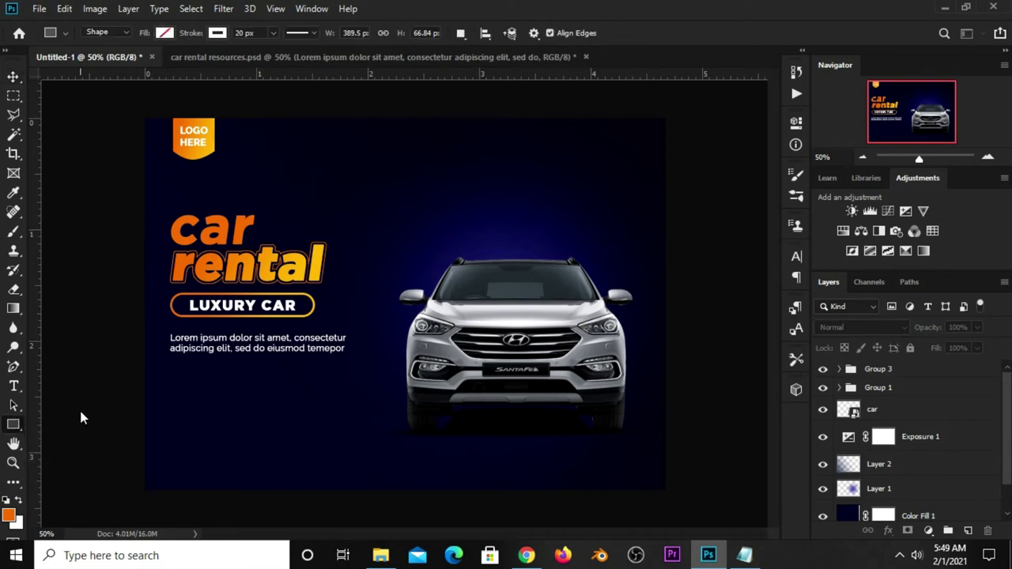
pyautogui.moveTo(172, 365); pyautogui.dragTo(231, 365)
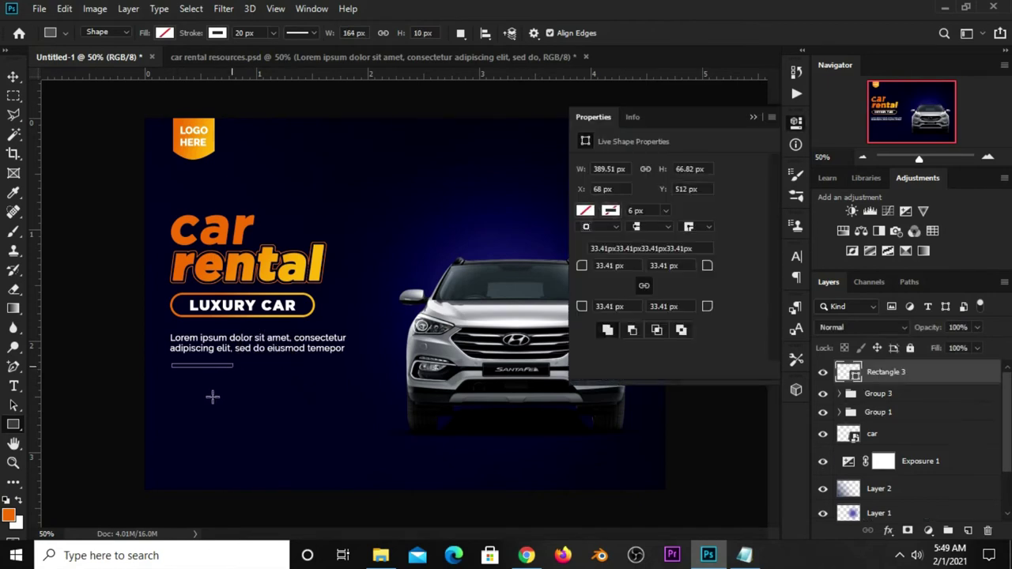
pyautogui.moveTo(706, 270); pyautogui.dragTo(716, 272)
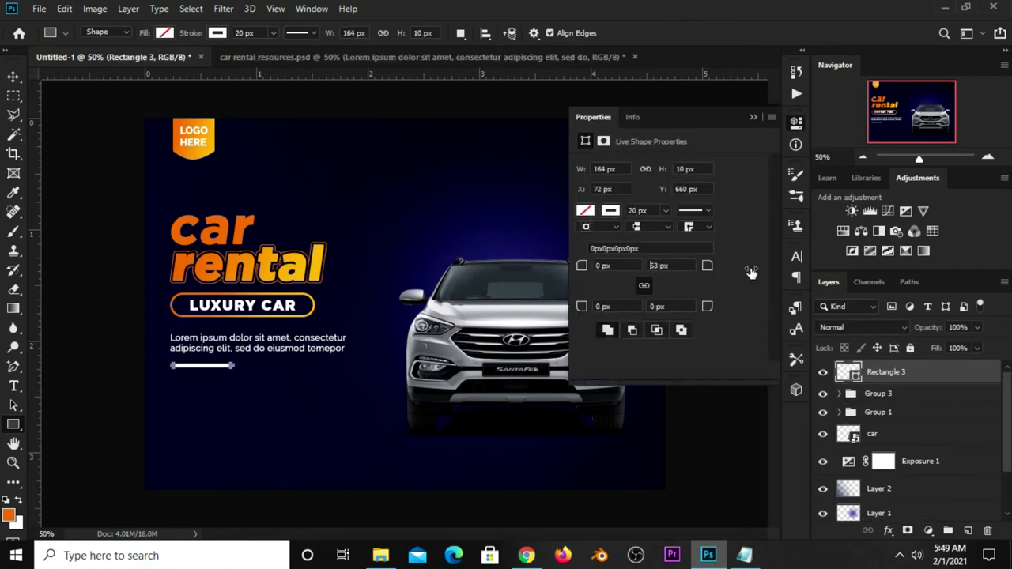
pyautogui.click(753, 117)
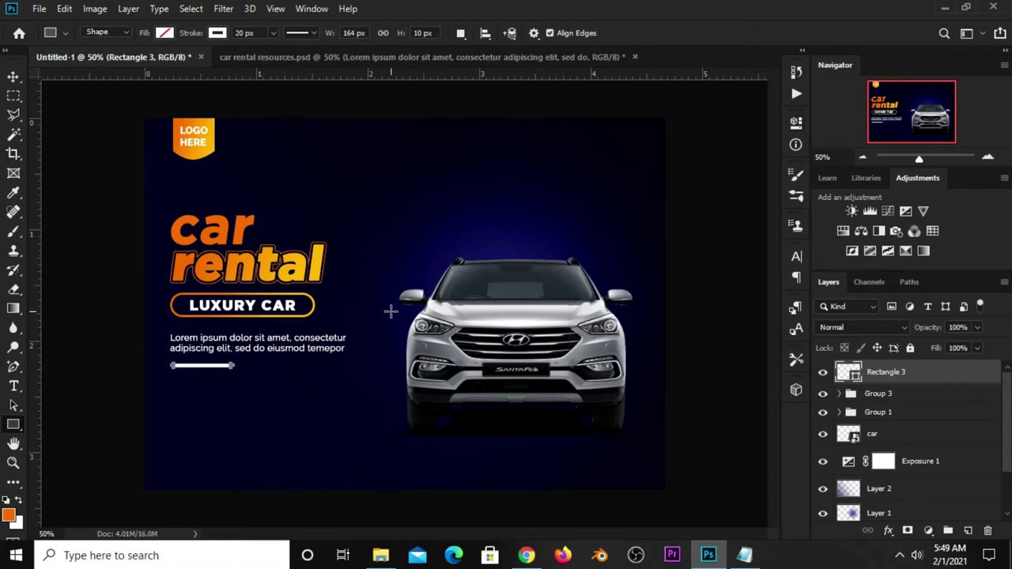
pyautogui.press('v')
pyautogui.moveTo(219, 368)
pyautogui.mouseDown()
pyautogui.moveTo(224, 375)
pyautogui.moveTo(216, 375)
pyautogui.mouseUp()
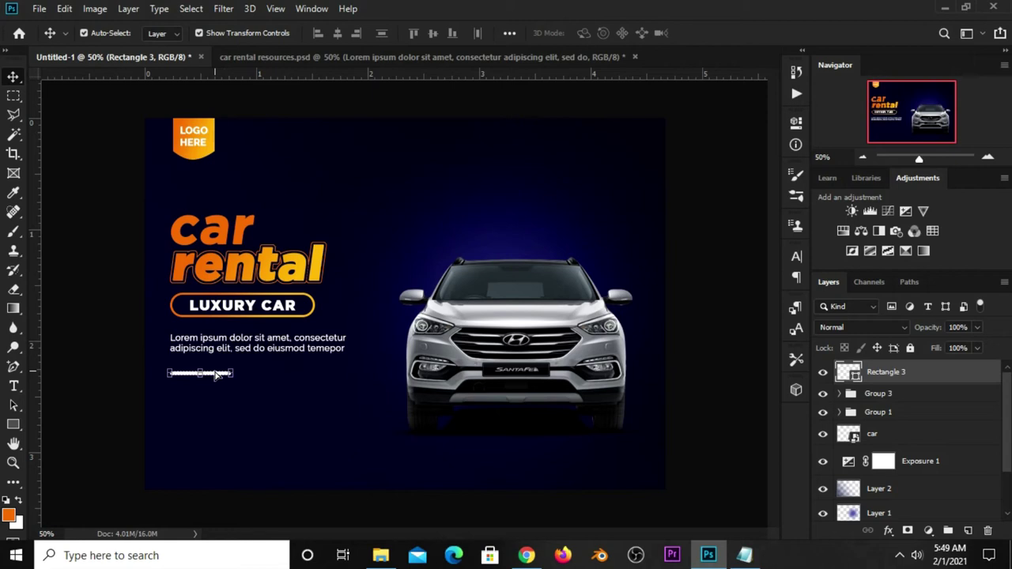
pyautogui.click(823, 373)
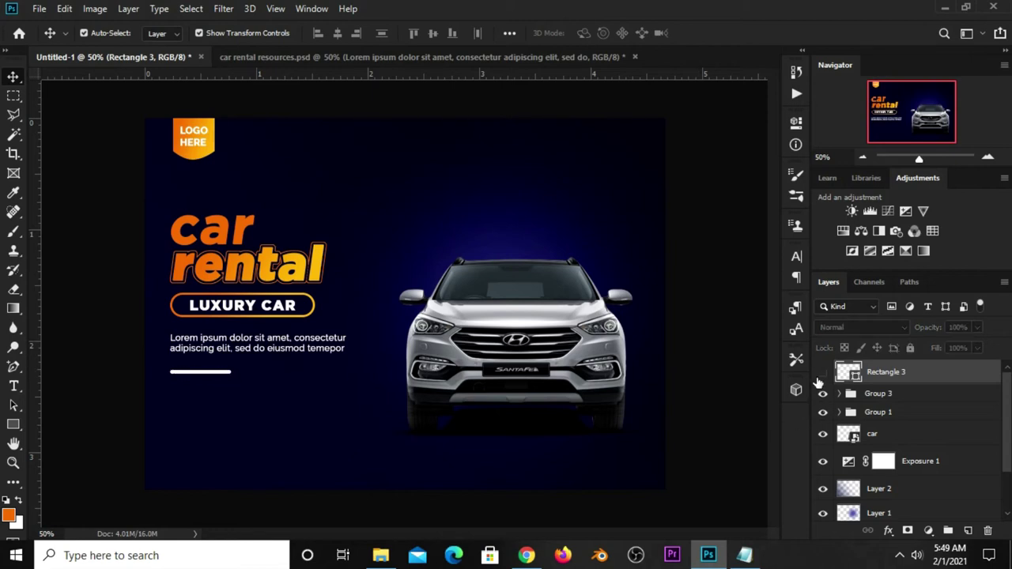
# Add a Gradient Overlay to Rectangle 3 with the angle set to -17°
pyautogui.click(822, 374)
pyautogui.click(889, 530)
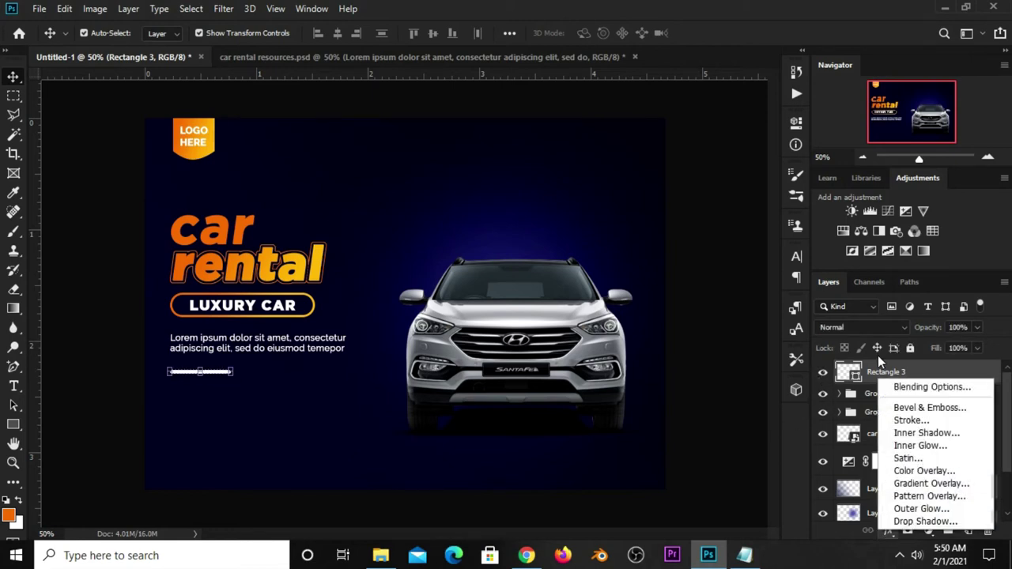
pyautogui.click(914, 388)
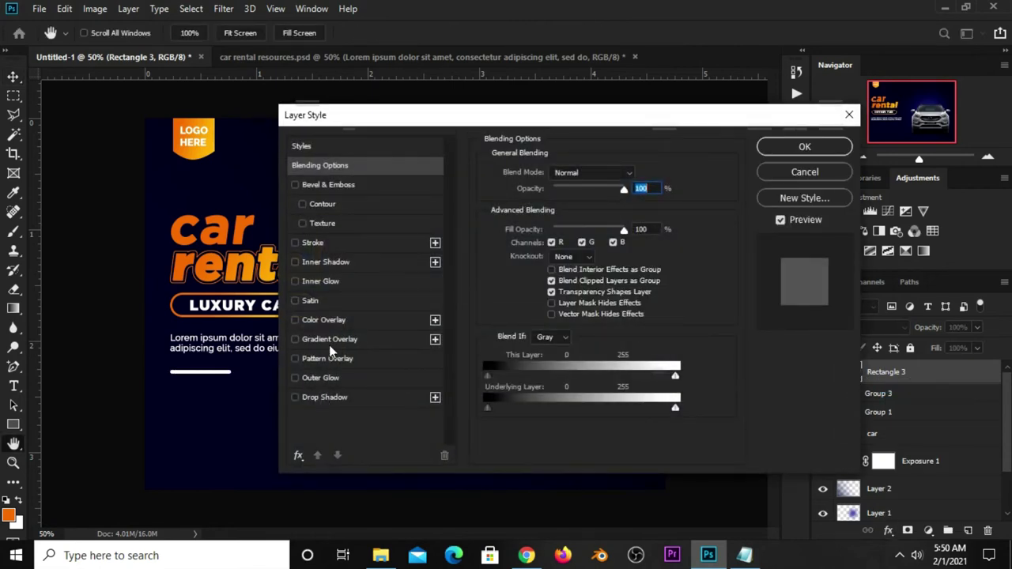
pyautogui.click(330, 340)
pyautogui.click(595, 211)
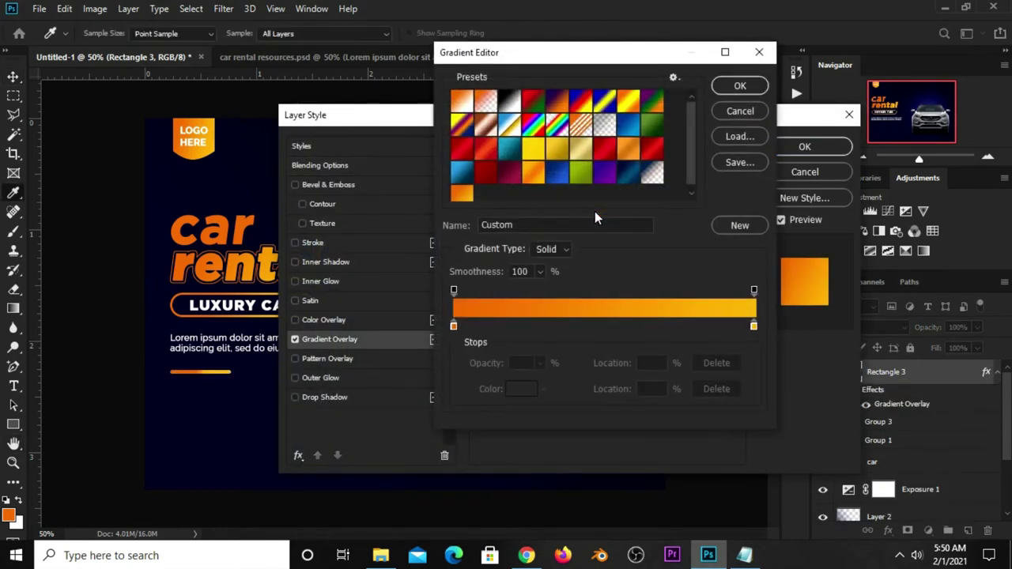
pyautogui.click(728, 88)
pyautogui.doubleClick(570, 248)
pyautogui.write('-1')
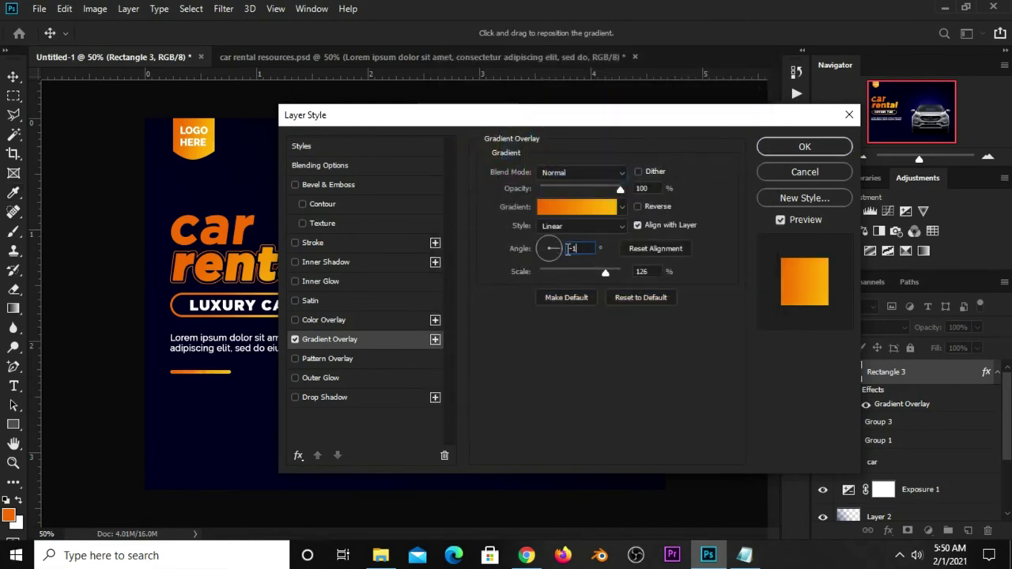
pyautogui.write('9')
pyautogui.press('BackSpace')
pyautogui.moveTo(643, 273); pyautogui.dragTo(633, 271)
pyautogui.moveTo(590, 249); pyautogui.dragTo(573, 250)
pyautogui.moveTo(655, 188); pyautogui.dragTo(634, 190)
# Set the gradient stops to orange e66b07 and yellow efad11 and apply the overlay
pyautogui.click(606, 206)
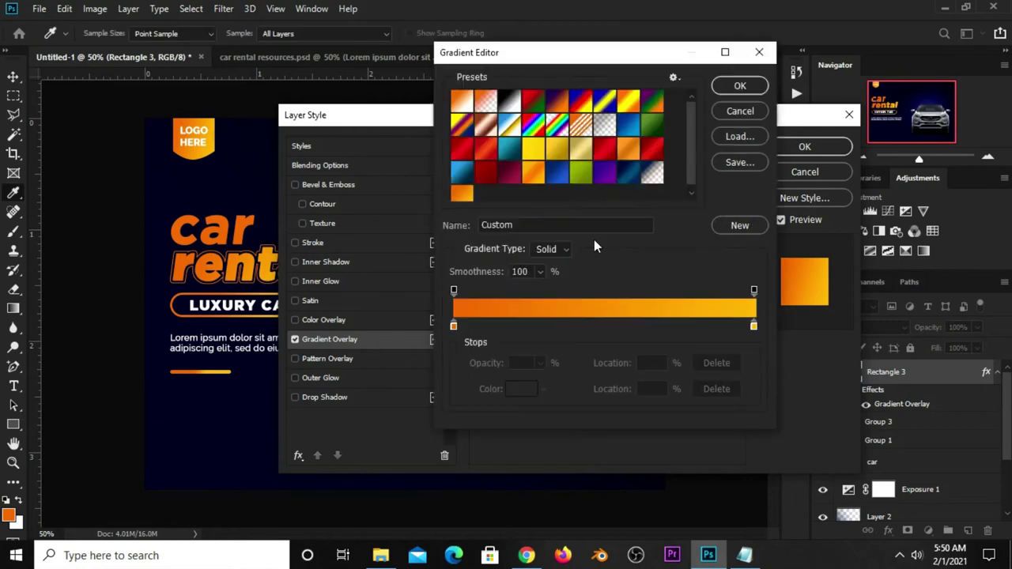
pyautogui.click(453, 326)
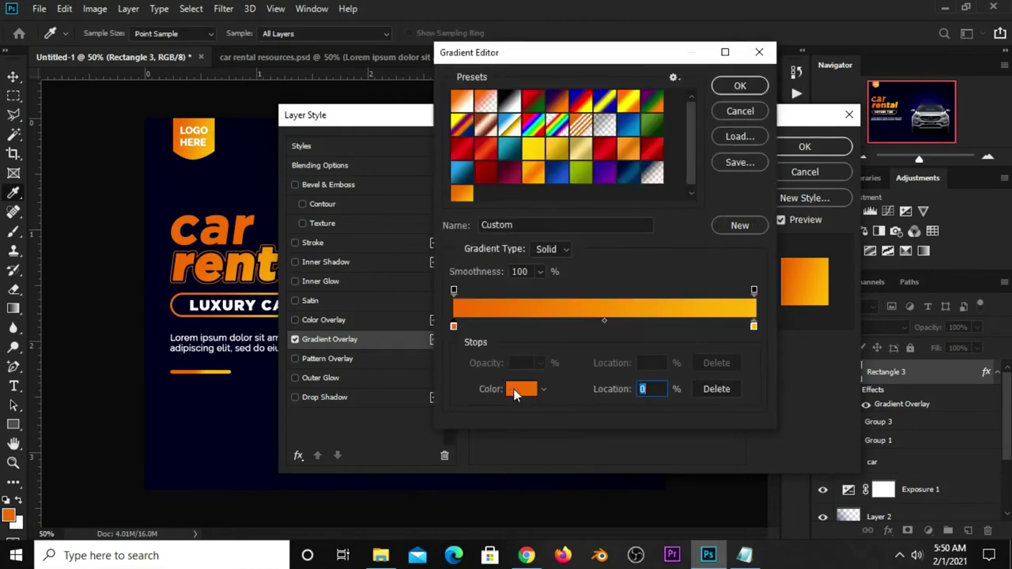
pyautogui.click(521, 389)
pyautogui.click(877, 425)
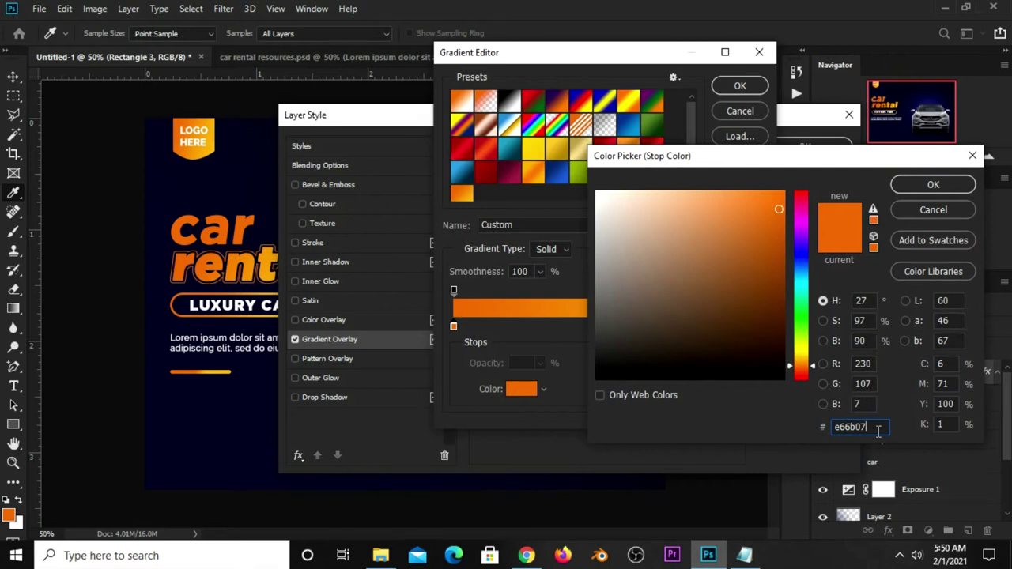
pyautogui.doubleClick(878, 428)
pyautogui.click(908, 186)
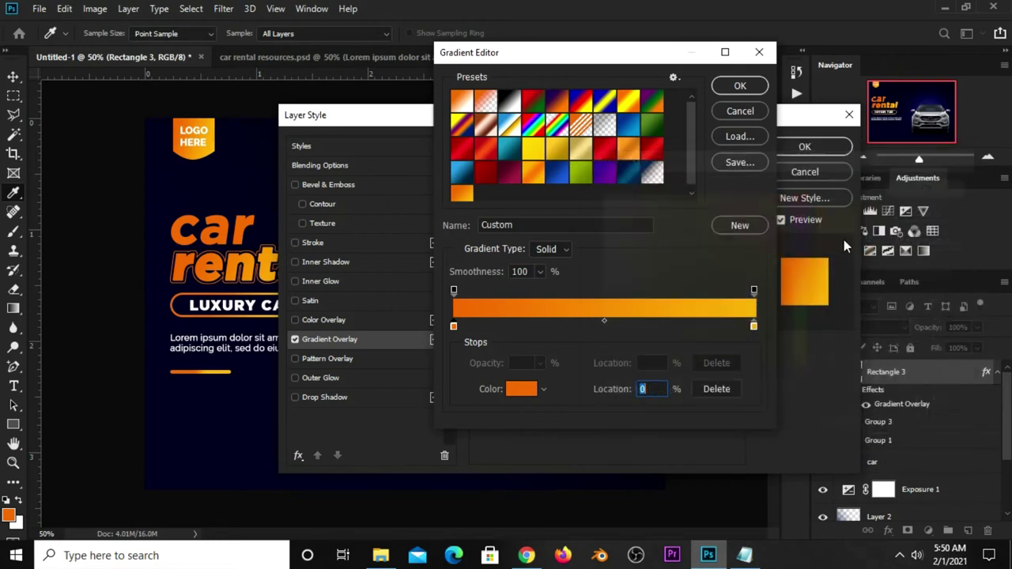
pyautogui.click(753, 326)
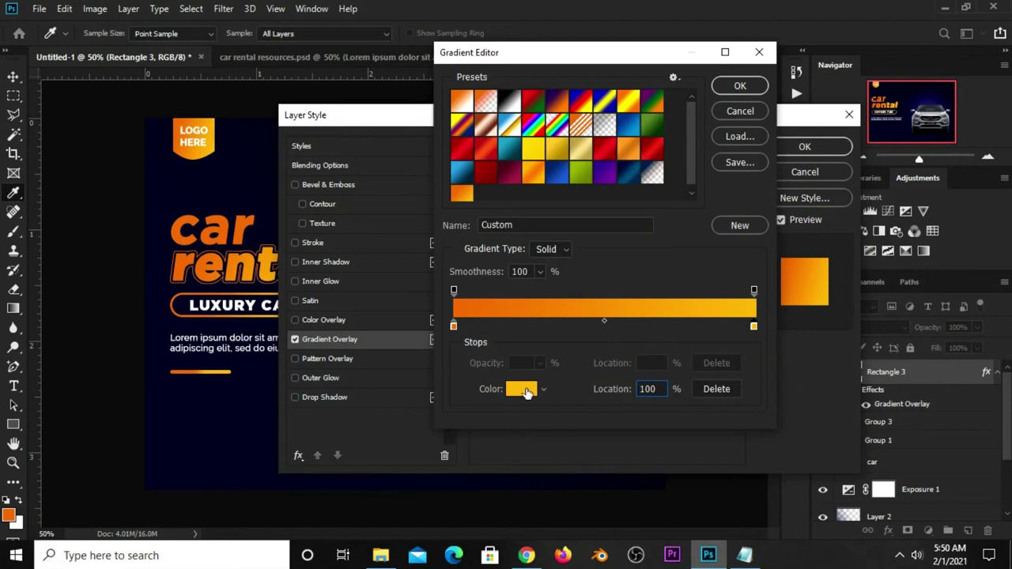
pyautogui.click(522, 388)
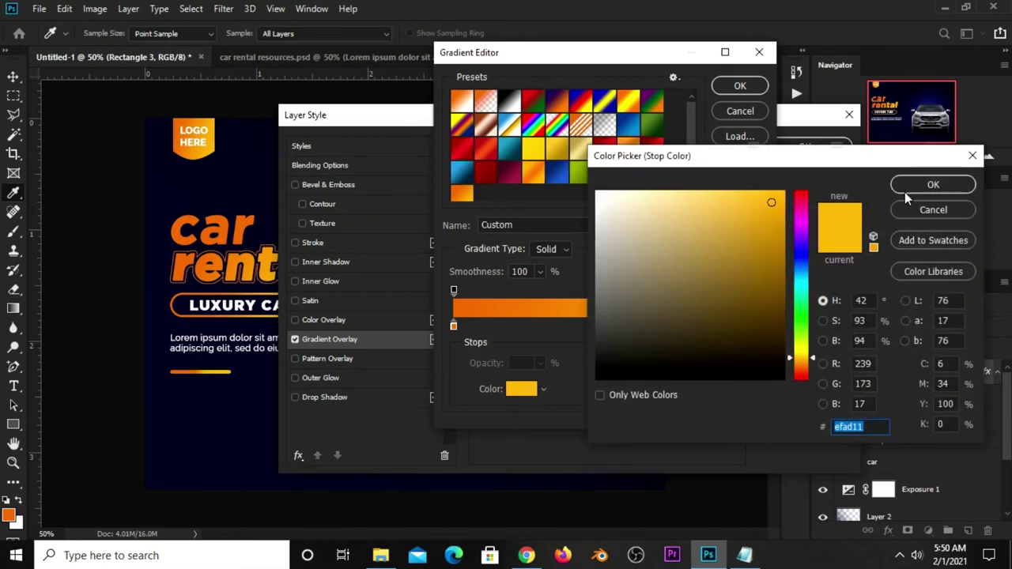
pyautogui.click(906, 189)
pyautogui.click(734, 89)
pyautogui.click(776, 150)
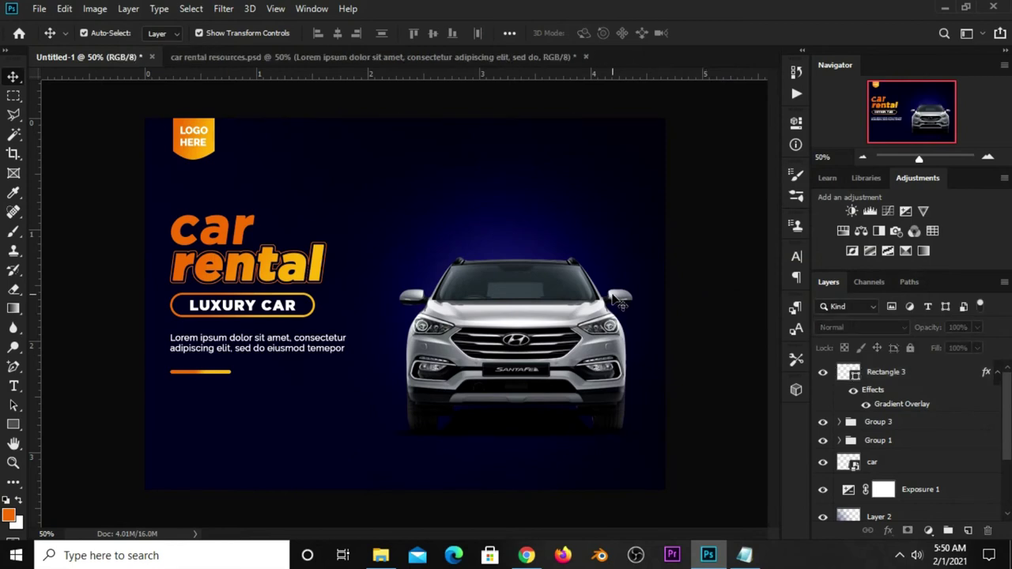
# Copy the line 'get up to 70% off' from Notepad
pyautogui.click(744, 555)
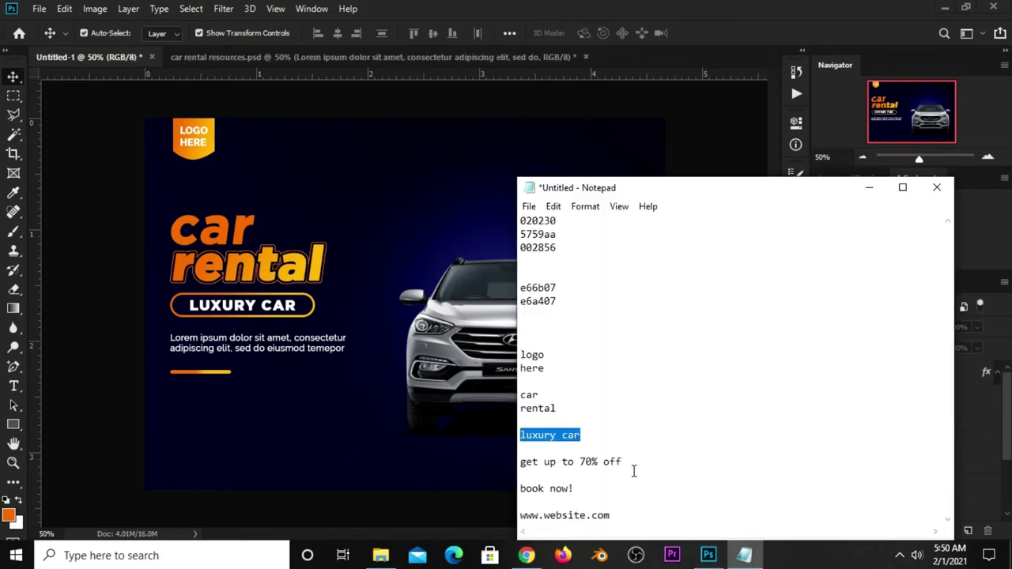
pyautogui.moveTo(628, 463); pyautogui.dragTo(462, 458)
pyautogui.rightClick(577, 459)
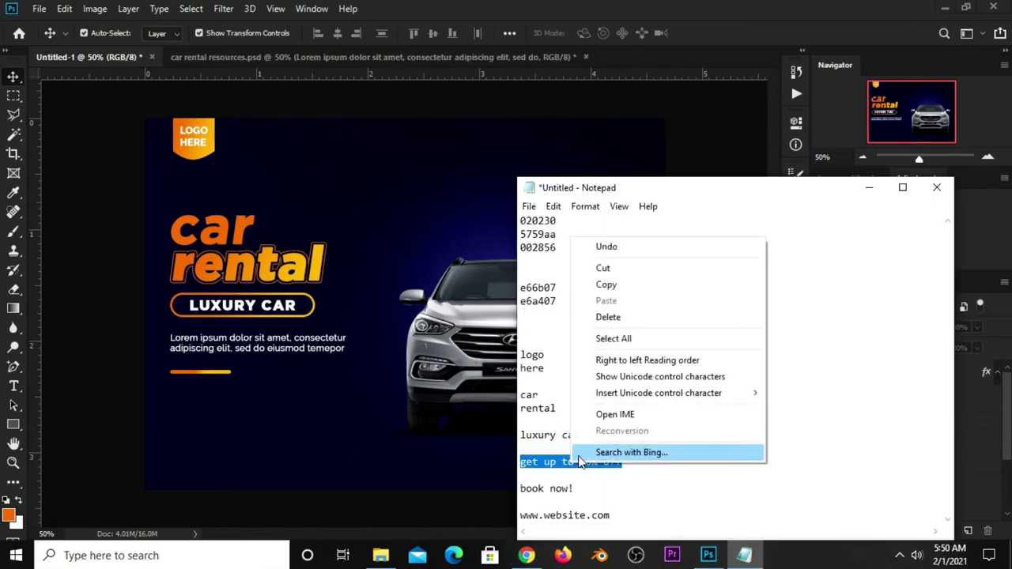
pyautogui.click(607, 285)
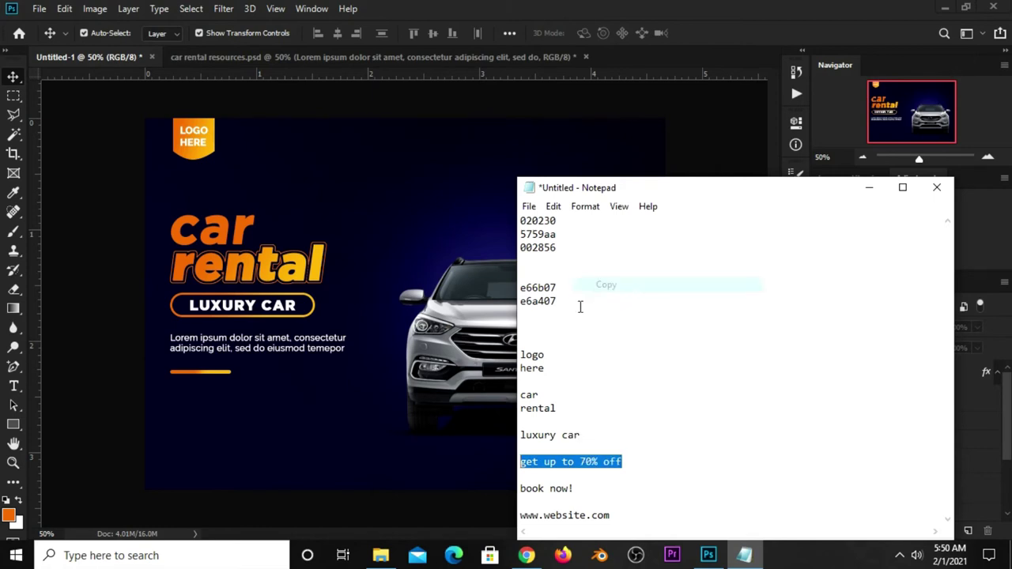
pyautogui.click(97, 343)
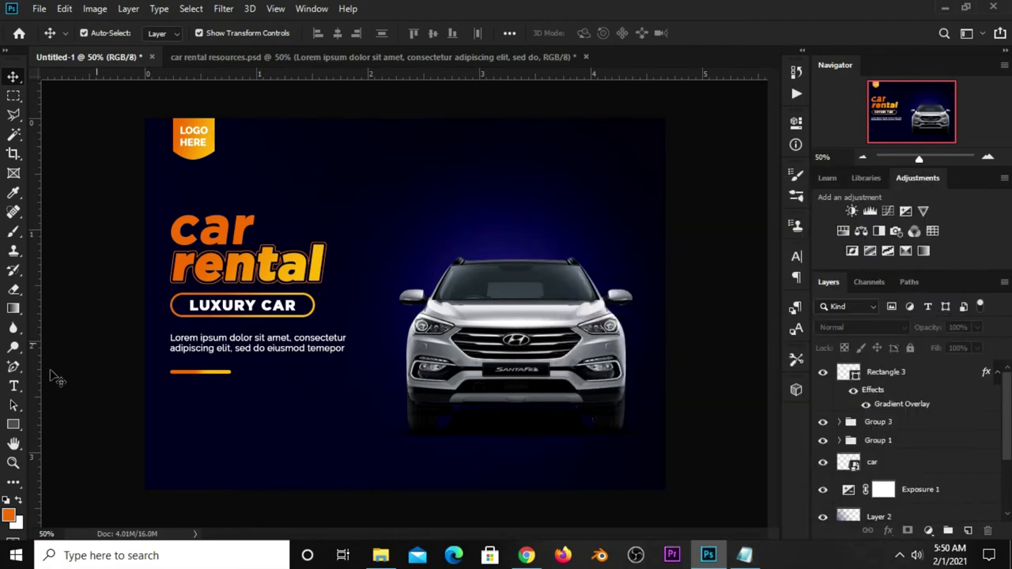
# Add a text layer reading 'get up to 70% off' below the orange bar
pyautogui.click(14, 386)
pyautogui.click(84, 388)
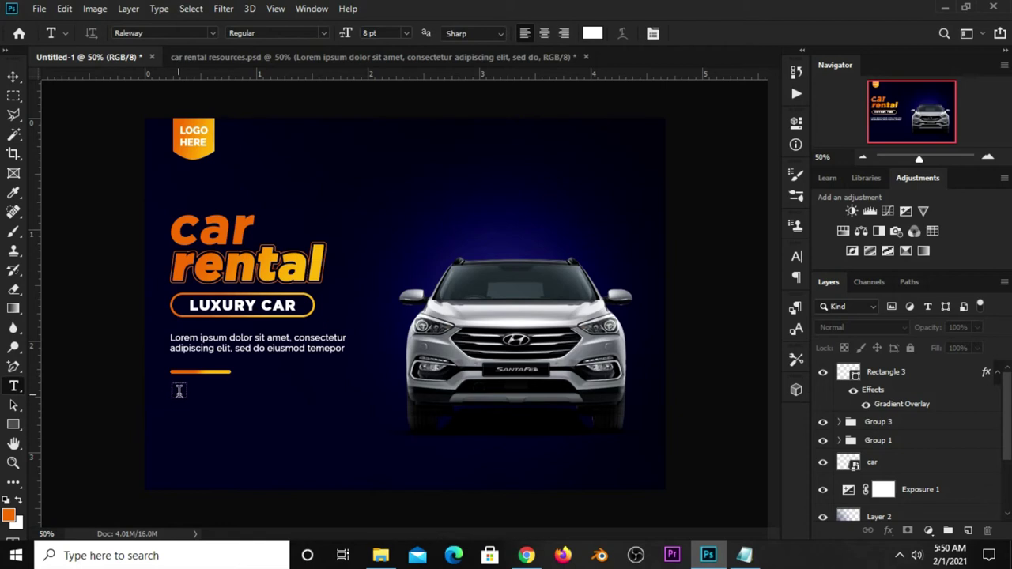
pyautogui.click(180, 391)
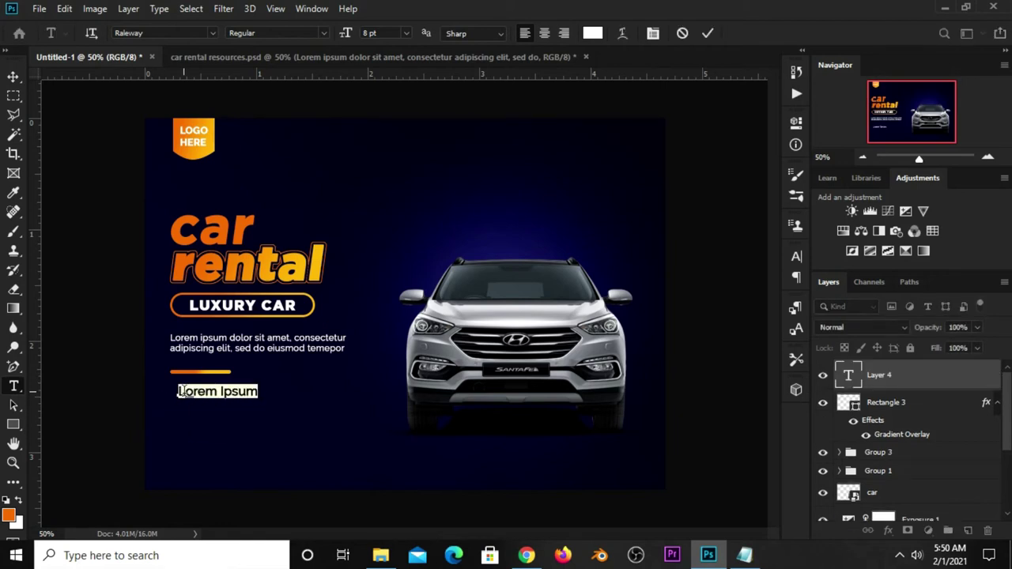
pyautogui.click(208, 393)
pyautogui.hotkey('ctrl', 'a')
pyautogui.write('get up to 70% off')
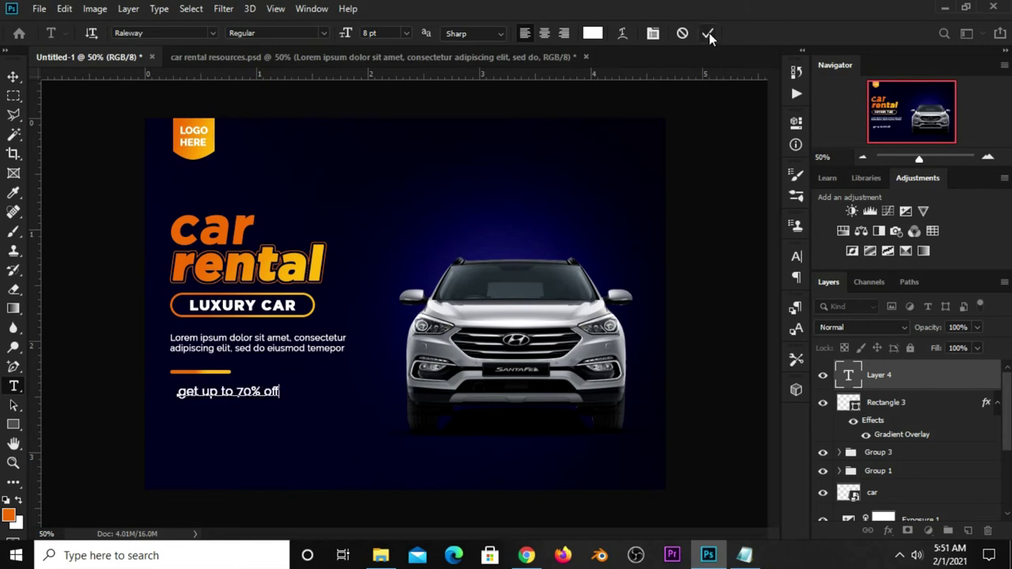
pyautogui.click(707, 33)
# Keep the offer text white and search the font list for Helvetica
pyautogui.click(796, 257)
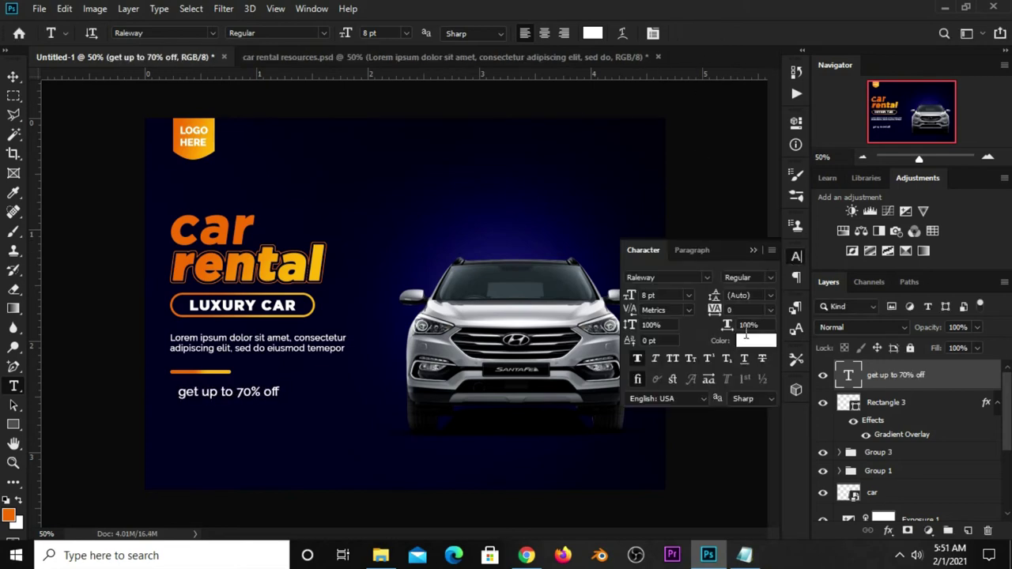
pyautogui.click(753, 347)
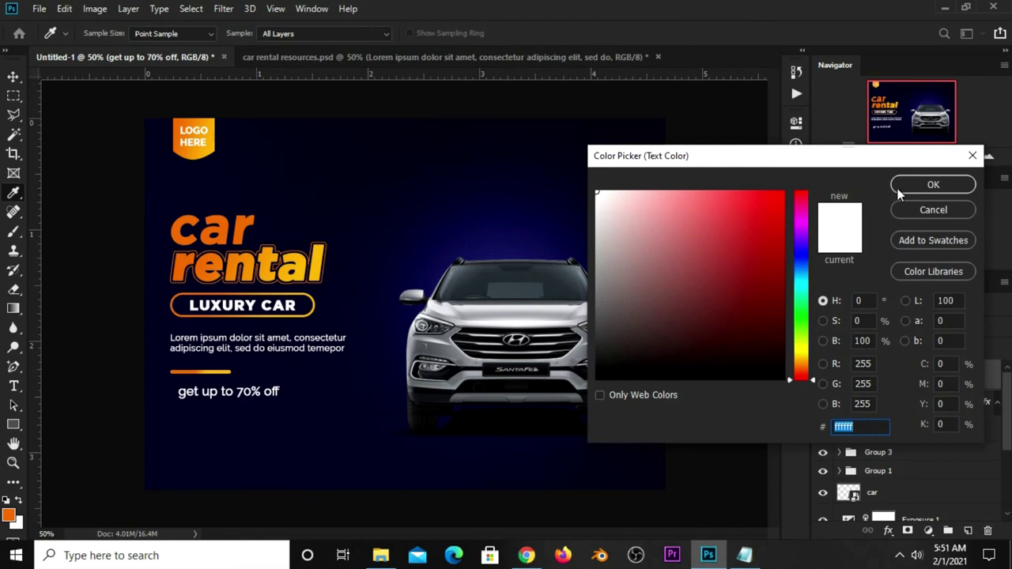
pyautogui.press('Return')
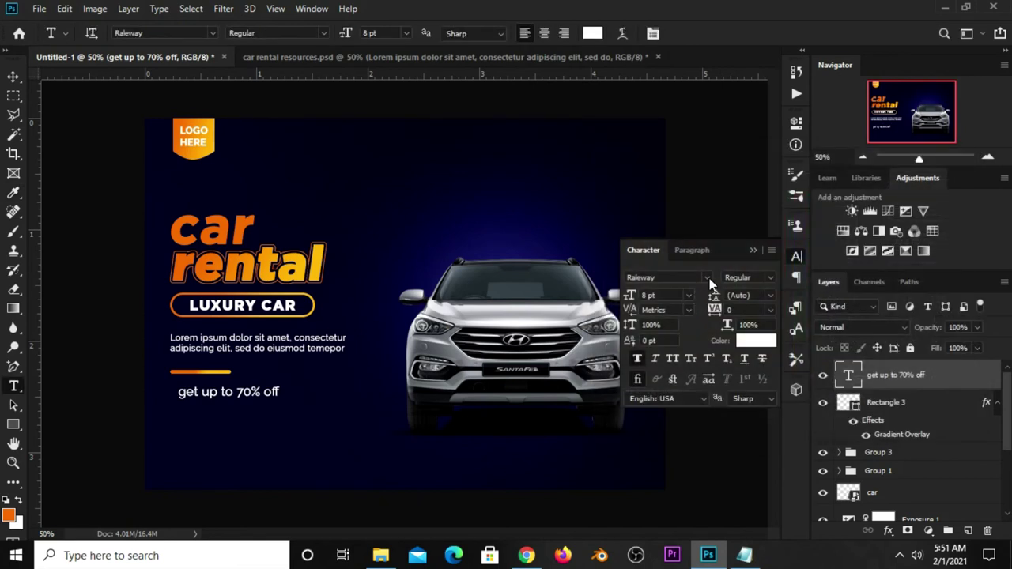
pyautogui.click(708, 278)
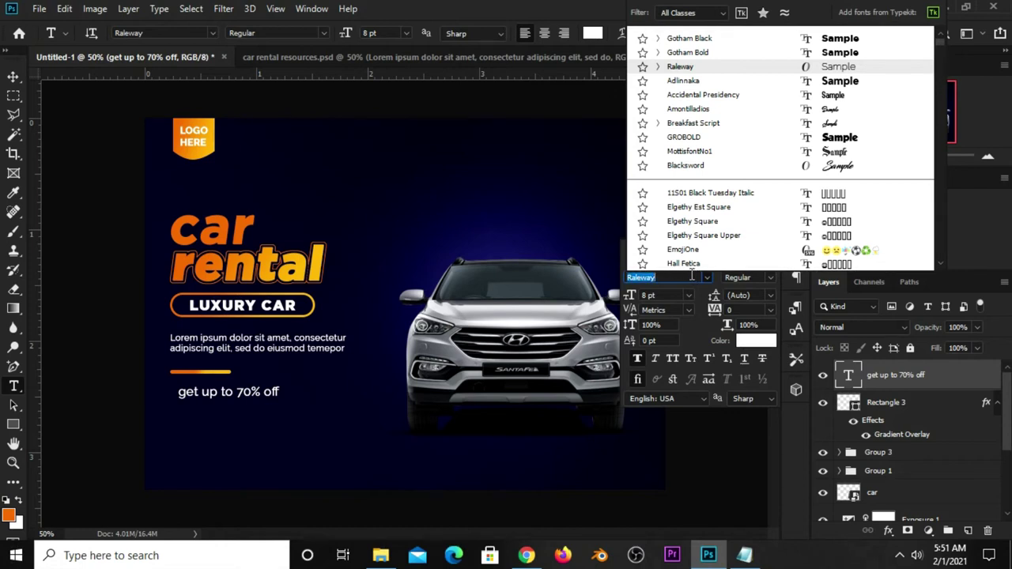
pyautogui.write('helvetica .Conden...')
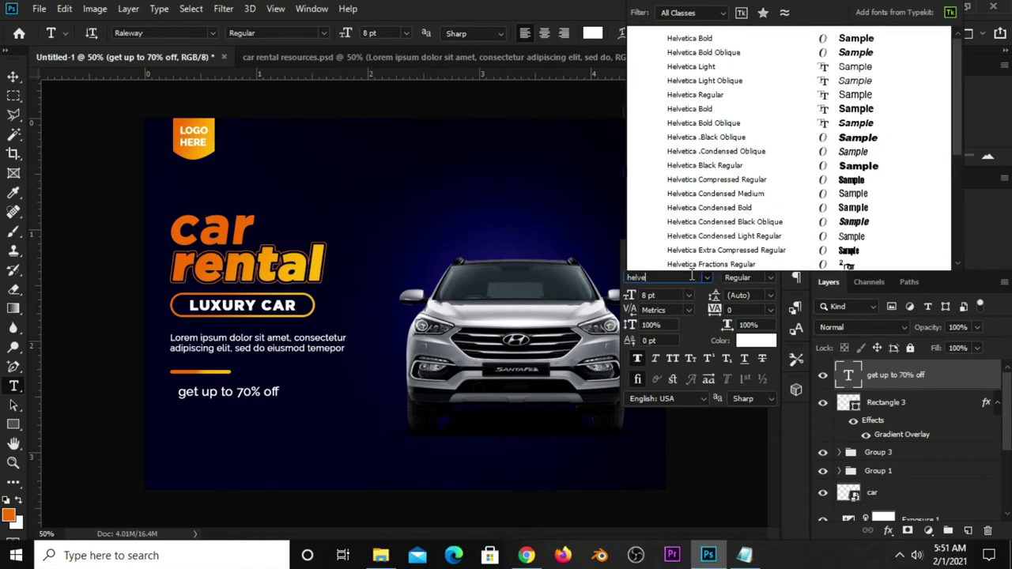
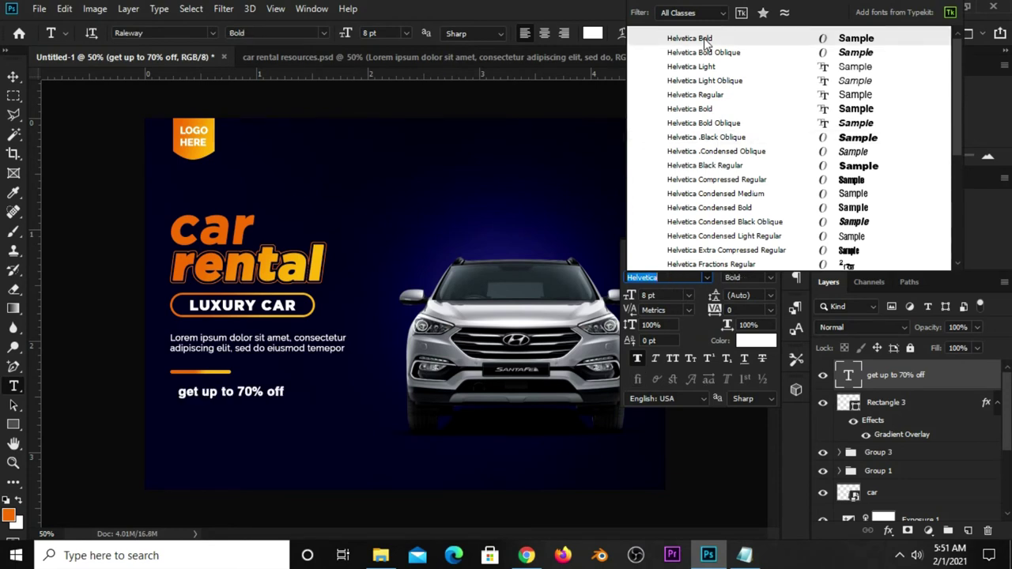
# Make 'get up to 70% off' 12 pt all-caps Helvetica Condensed Oblique, nudged under the orange bar
pyautogui.click(734, 151)
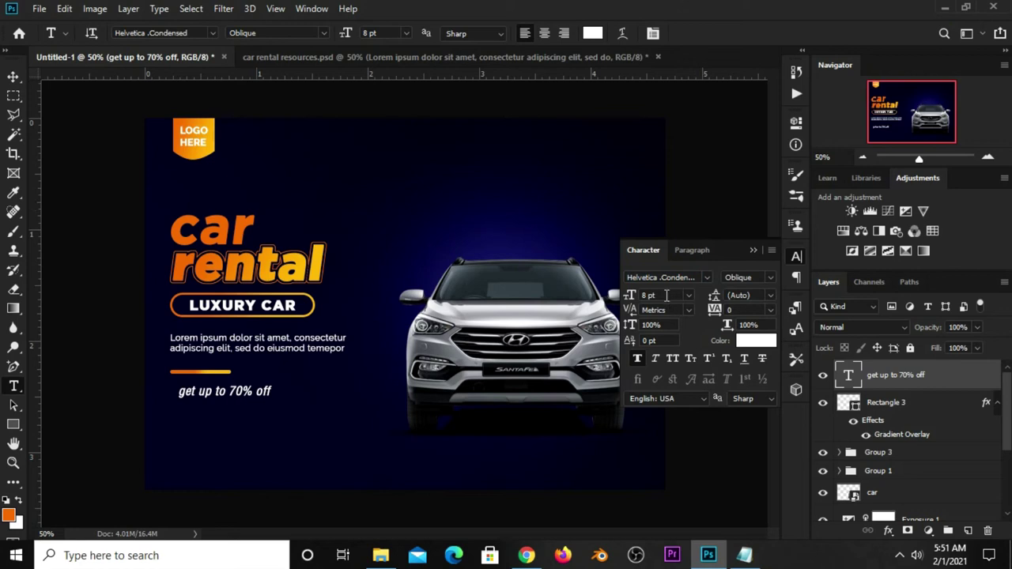
pyautogui.moveTo(665, 294); pyautogui.dragTo(643, 294)
pyautogui.write('12')
pyautogui.press('Return')
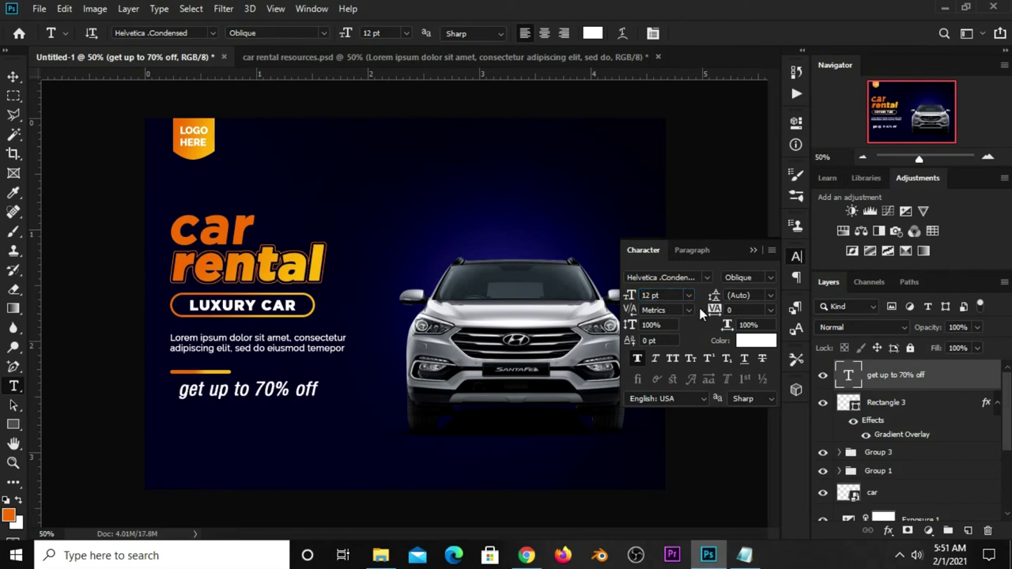
pyautogui.click(670, 358)
pyautogui.click(754, 249)
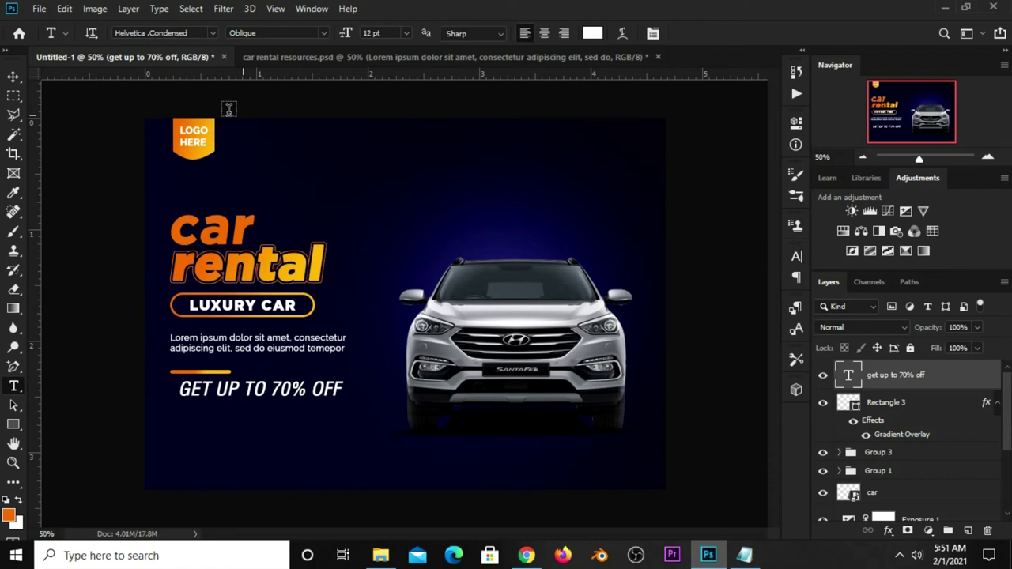
pyautogui.click(13, 77)
pyautogui.moveTo(287, 398)
pyautogui.mouseDown()
pyautogui.moveTo(270, 393)
pyautogui.moveTo(285, 394)
pyautogui.mouseUp()
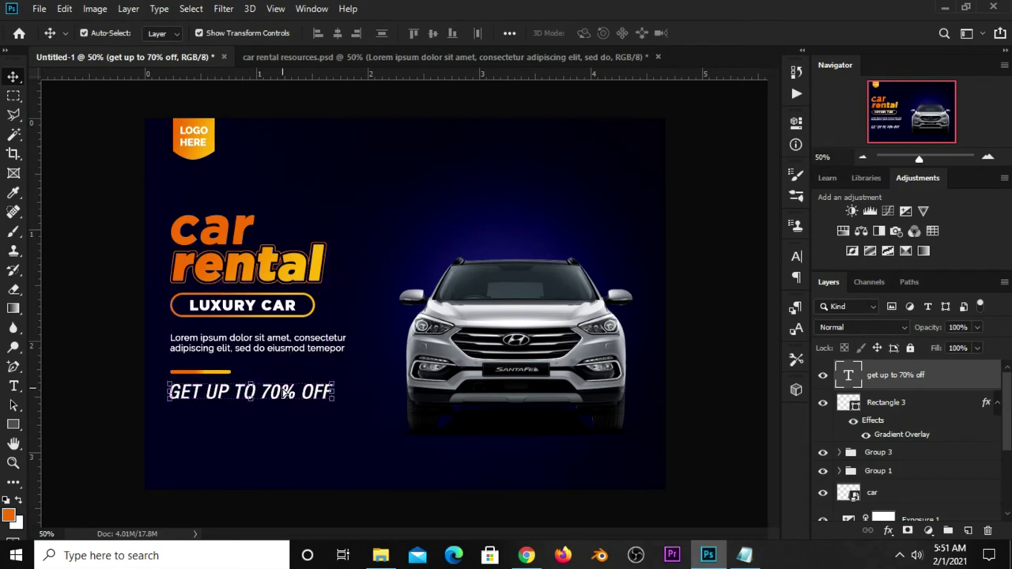
# Highlight the words '70% OFF' in the offer line with the Type tool
pyautogui.click(695, 378)
pyautogui.click(13, 386)
pyautogui.click(55, 388)
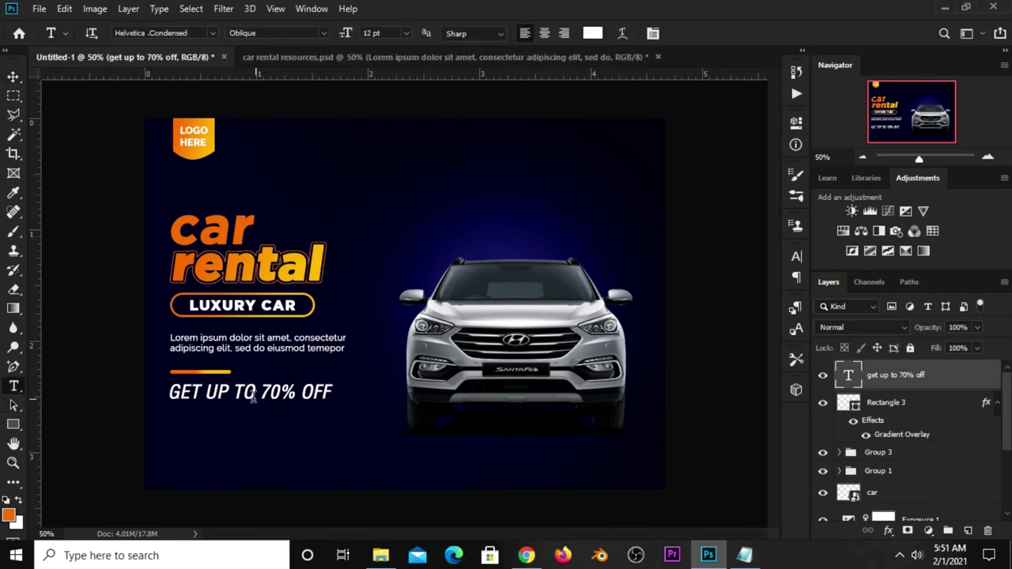
pyautogui.moveTo(265, 391); pyautogui.dragTo(360, 388)
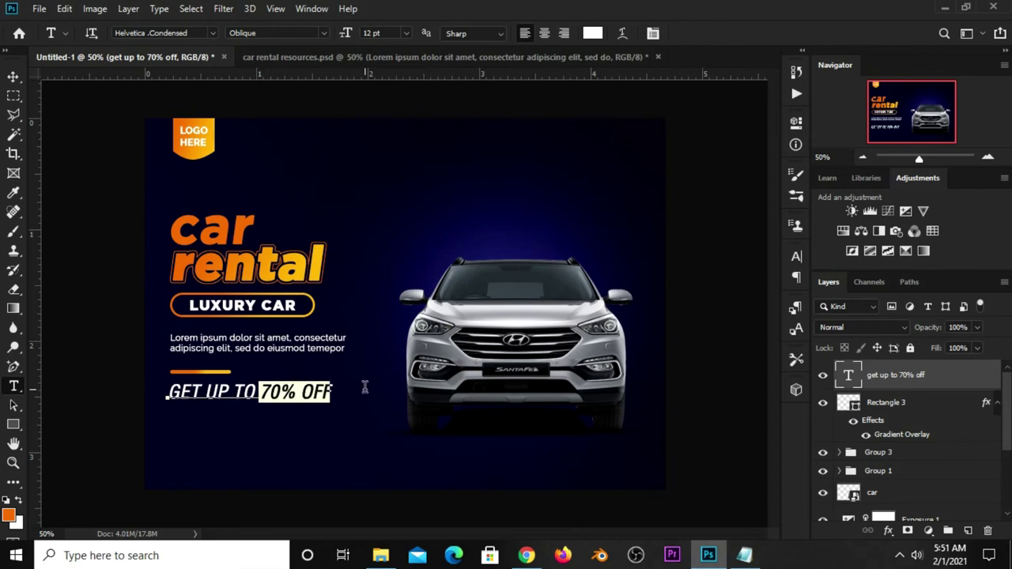
pyautogui.click(793, 257)
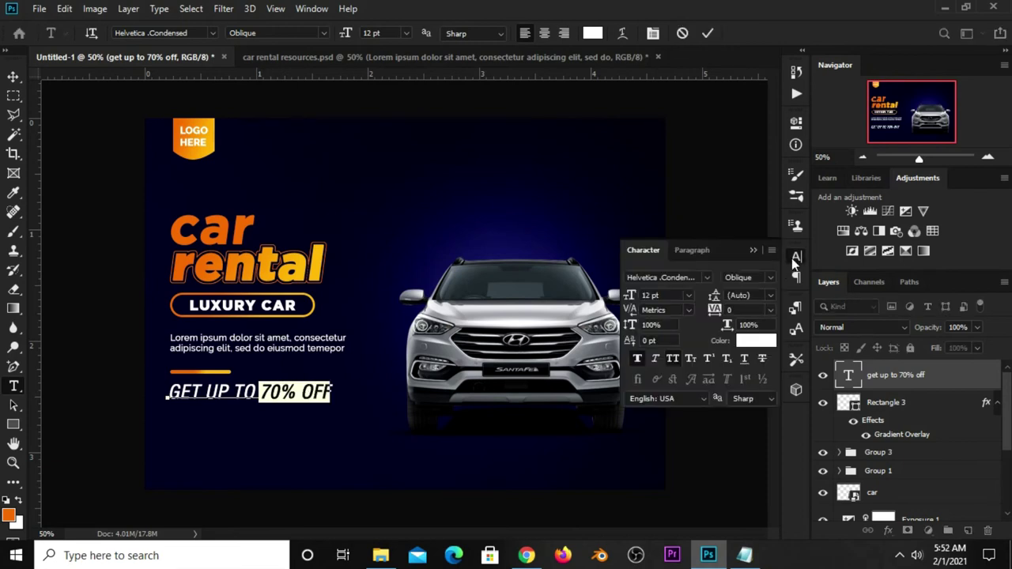
# Copy the gold colour code e6a407 from the notes file
pyautogui.click(753, 342)
pyautogui.click(745, 555)
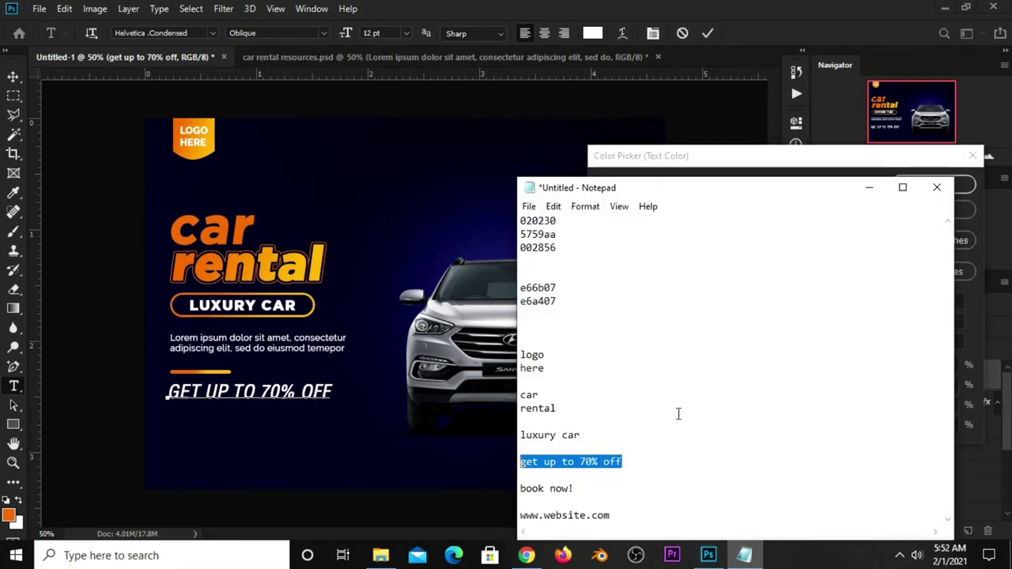
pyautogui.moveTo(553, 310); pyautogui.dragTo(499, 304)
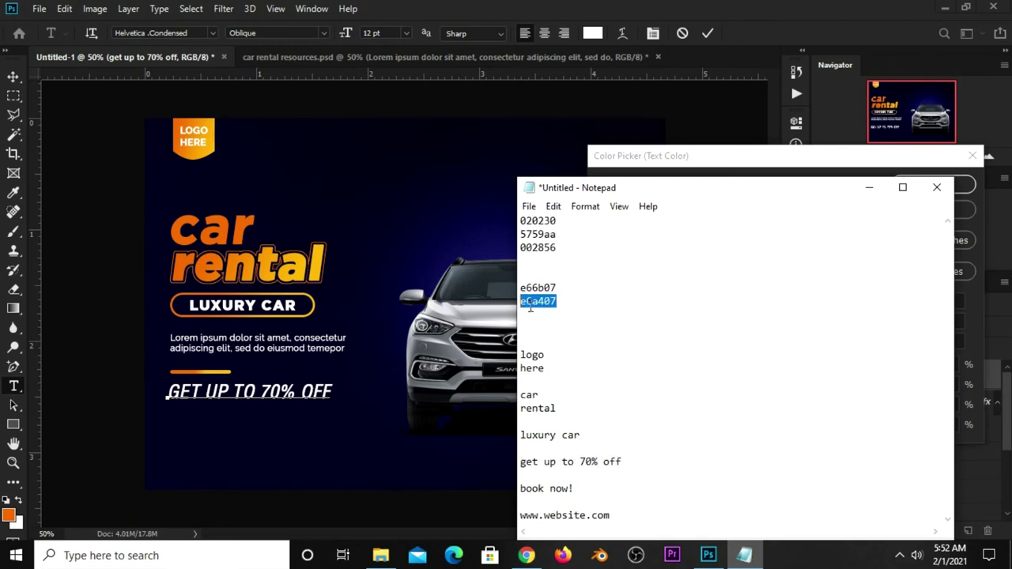
pyautogui.rightClick(530, 309)
pyautogui.click(592, 355)
# Apply e6a407 as the colour of '70% OFF' and commit the text edit
pyautogui.click(736, 156)
pyautogui.click(845, 426)
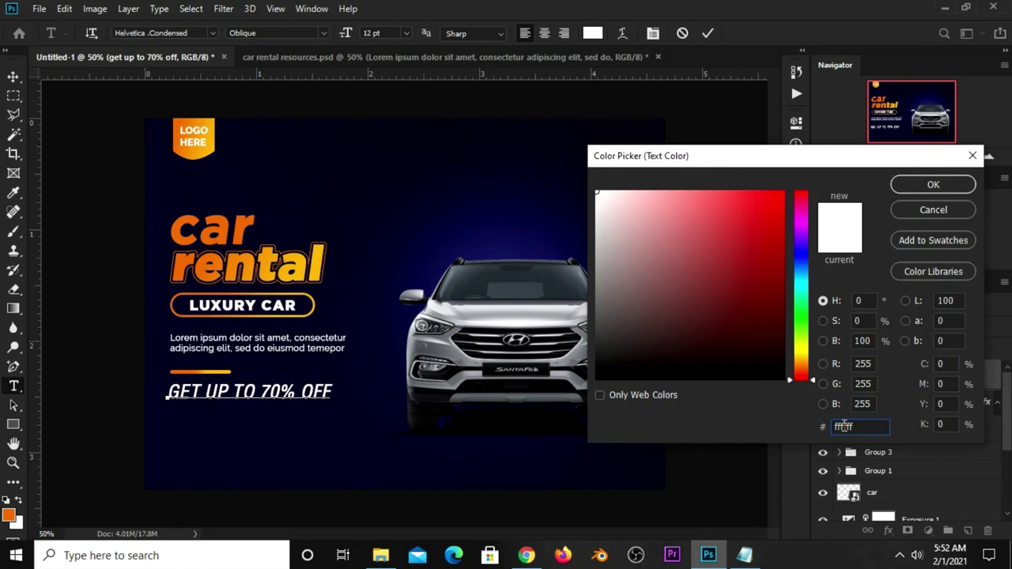
pyautogui.doubleClick(845, 426)
pyautogui.rightClick(845, 426)
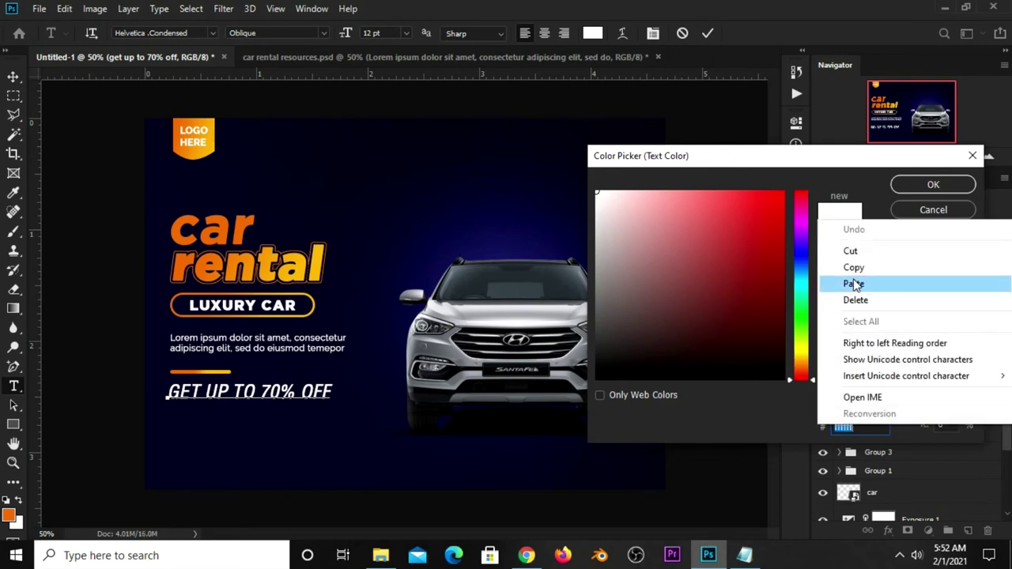
pyautogui.click(854, 285)
pyautogui.doubleClick(874, 427)
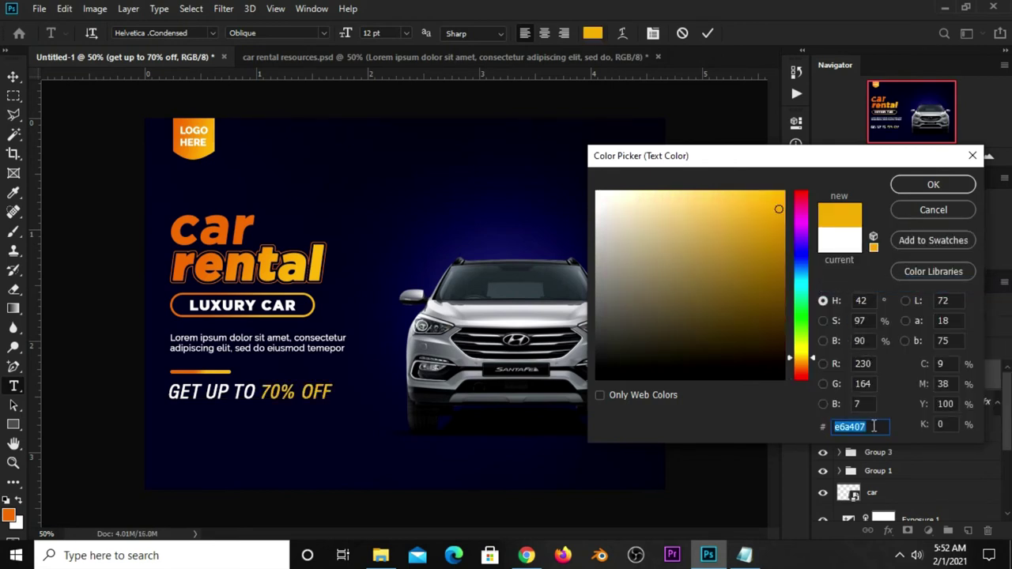
pyautogui.click(930, 184)
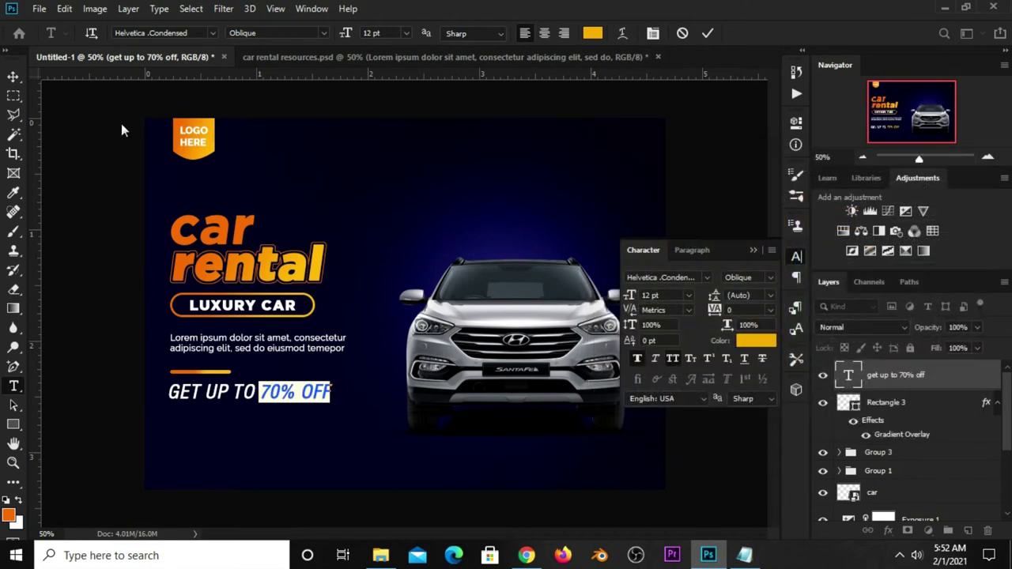
pyautogui.click(13, 73)
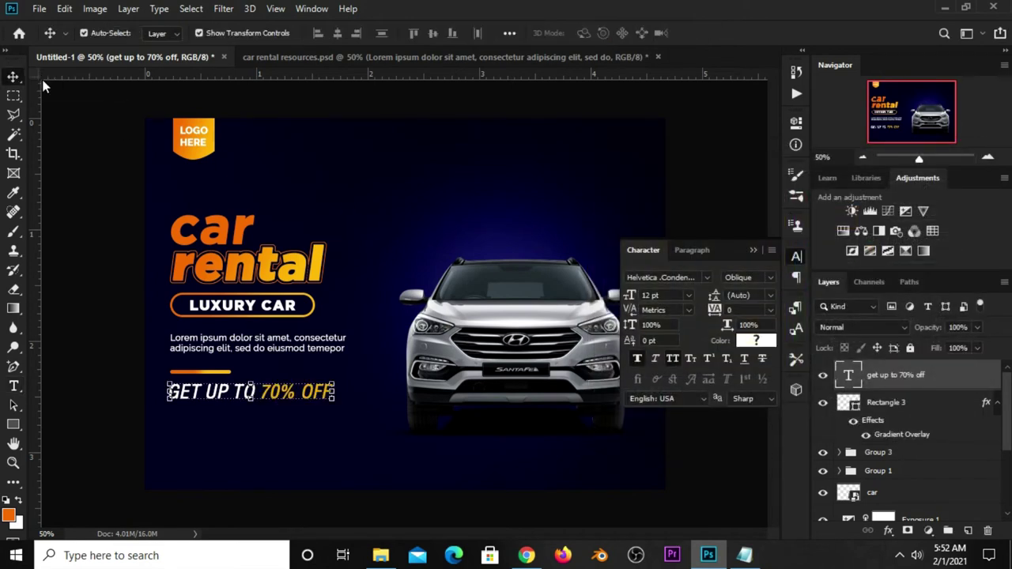
pyautogui.click(754, 251)
pyautogui.click(715, 211)
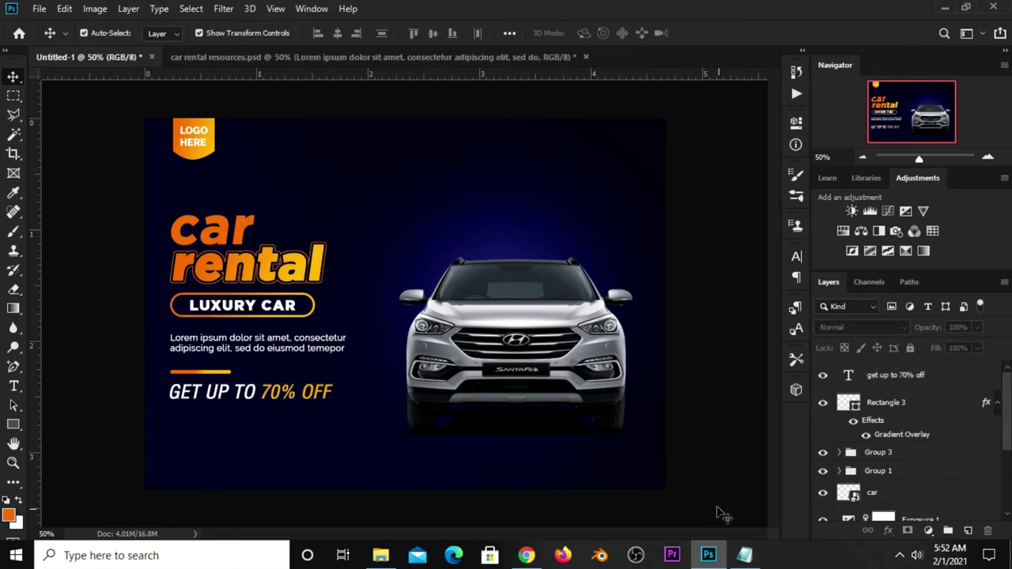
# Copy the 'book now!' line from the notes file
pyautogui.click(744, 554)
pyautogui.moveTo(589, 489); pyautogui.dragTo(445, 468)
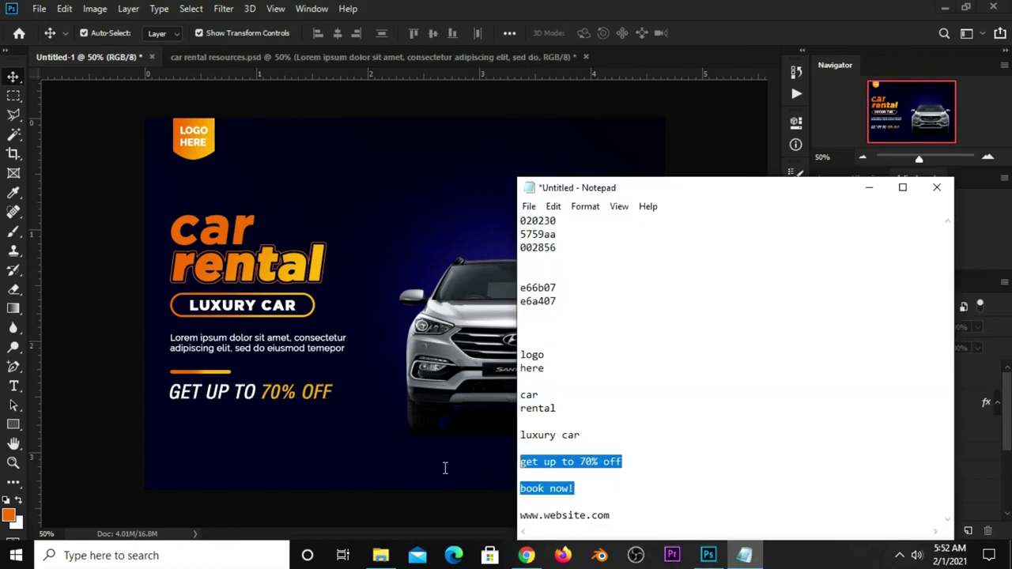
pyautogui.click(561, 488)
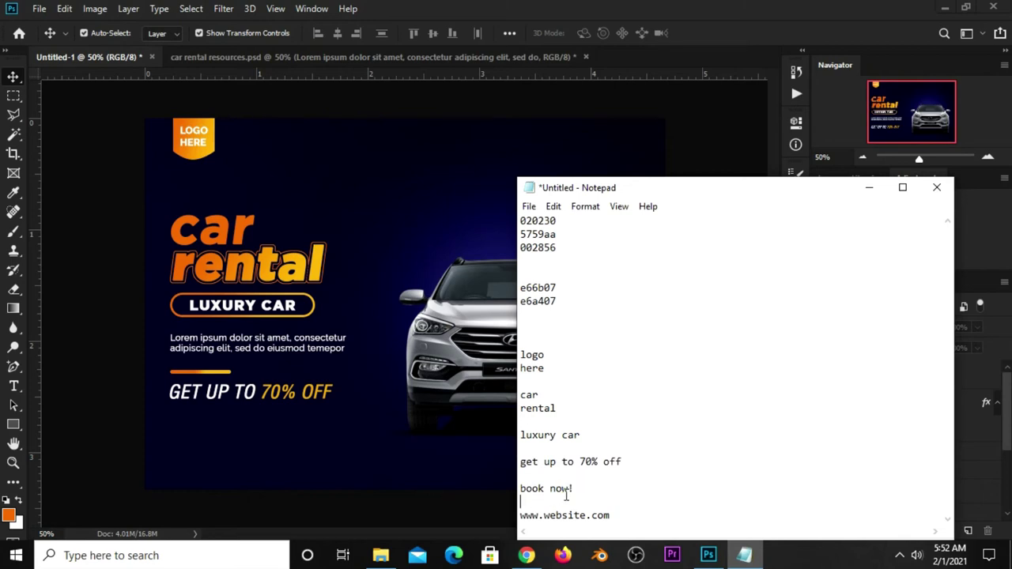
pyautogui.moveTo(577, 490); pyautogui.dragTo(520, 489)
pyautogui.rightClick(530, 492)
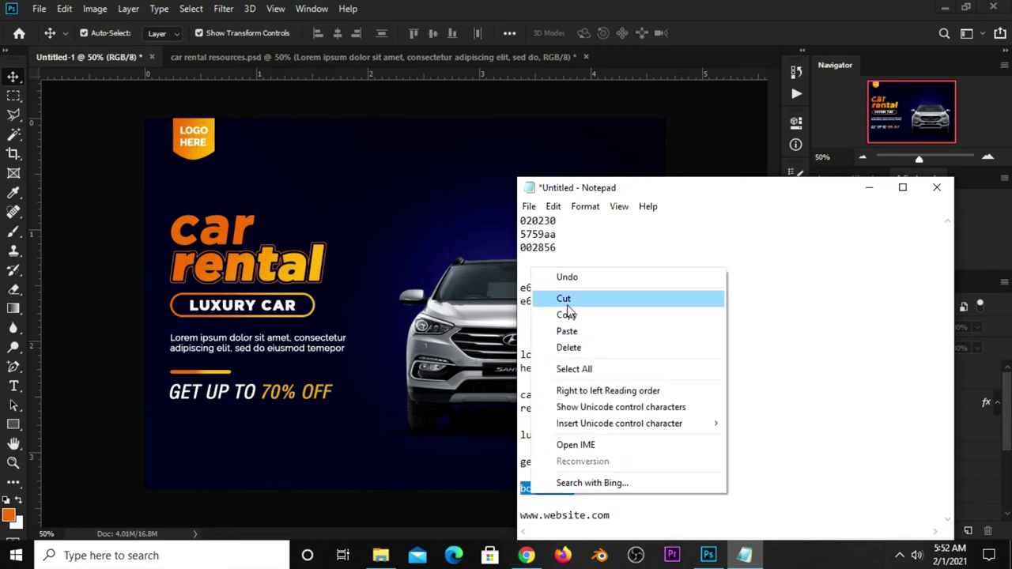
pyautogui.click(567, 315)
# Paste BOOK NOW! as a new text line below the offer
pyautogui.click(684, 136)
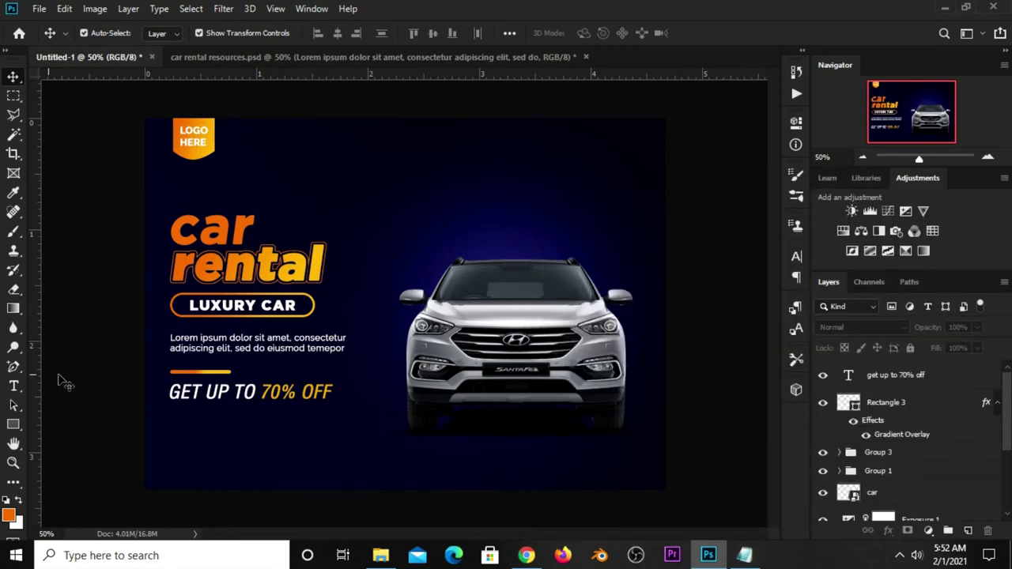
pyautogui.click(14, 386)
pyautogui.click(87, 385)
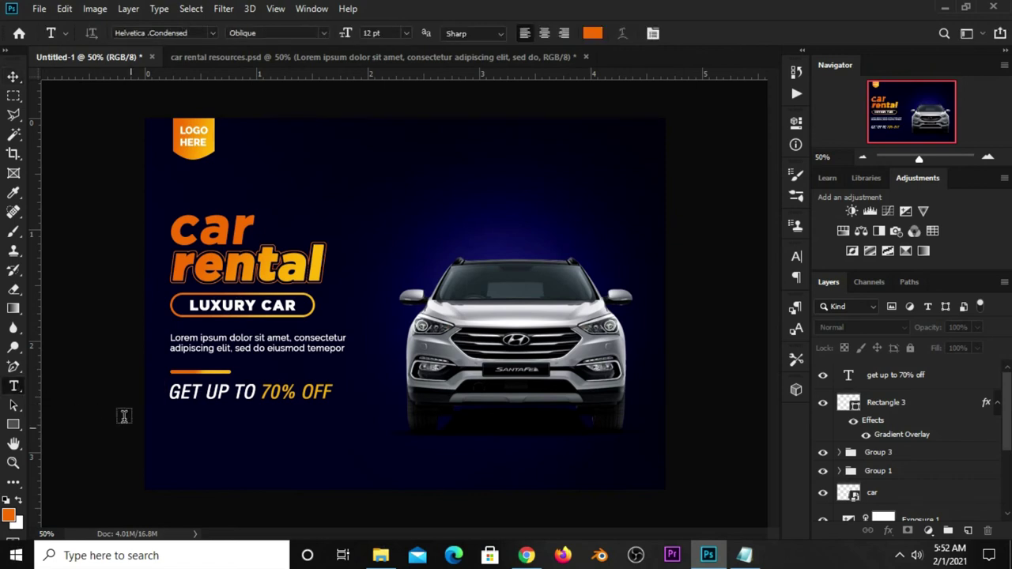
pyautogui.click(188, 434)
pyautogui.hotkey('ctrl', 'v')
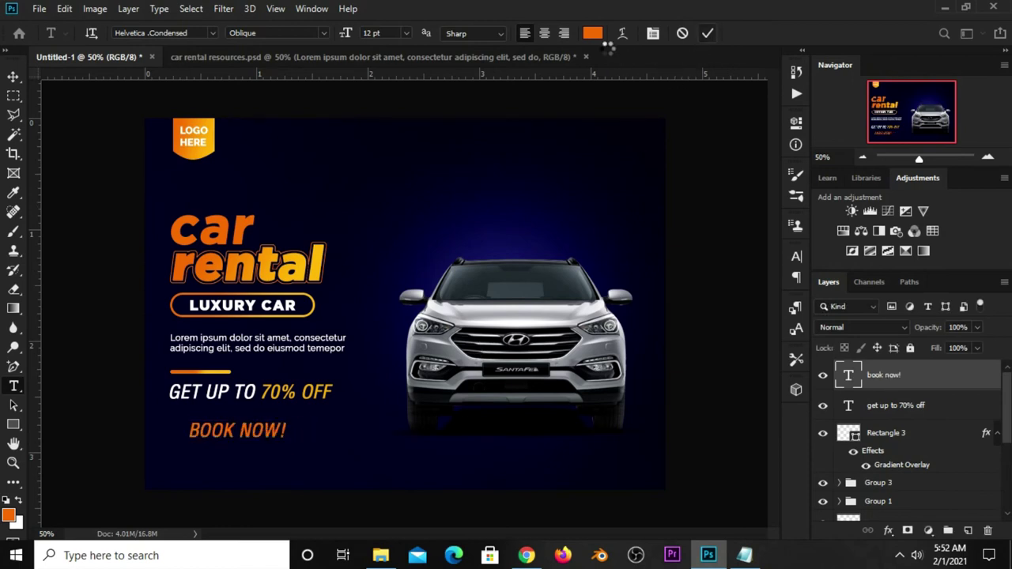
pyautogui.hotkey('ctrl', 'Return')
# Make the BOOK NOW! text white and set it in Raleway
pyautogui.click(593, 32)
pyautogui.click(599, 193)
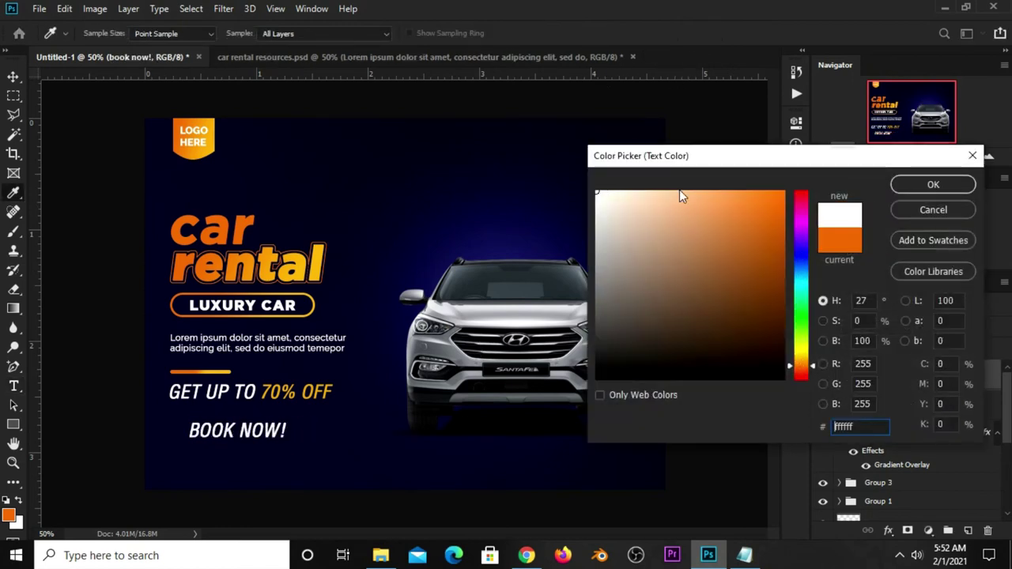
pyautogui.click(930, 191)
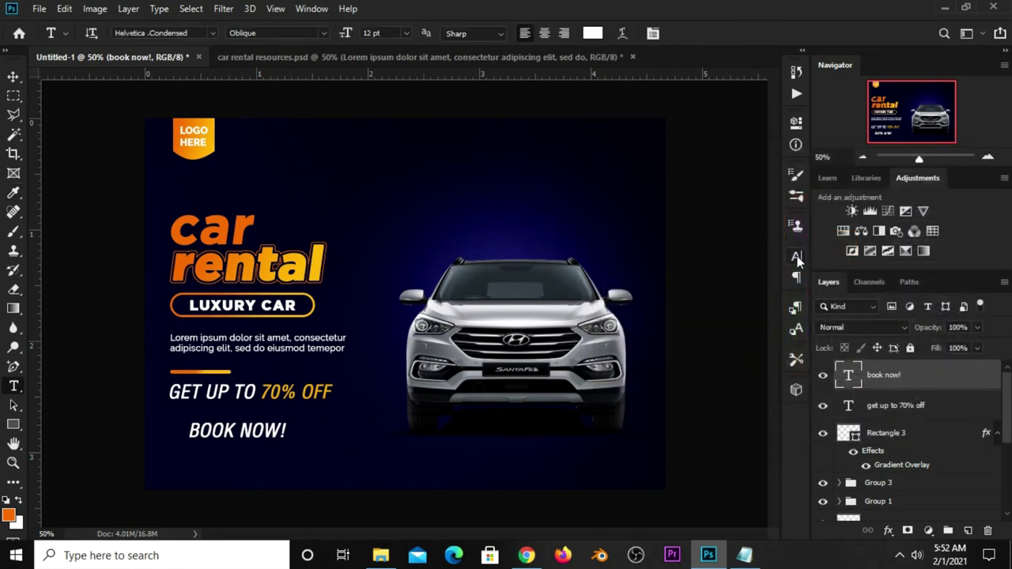
pyautogui.click(796, 257)
pyautogui.click(707, 278)
pyautogui.write('b')
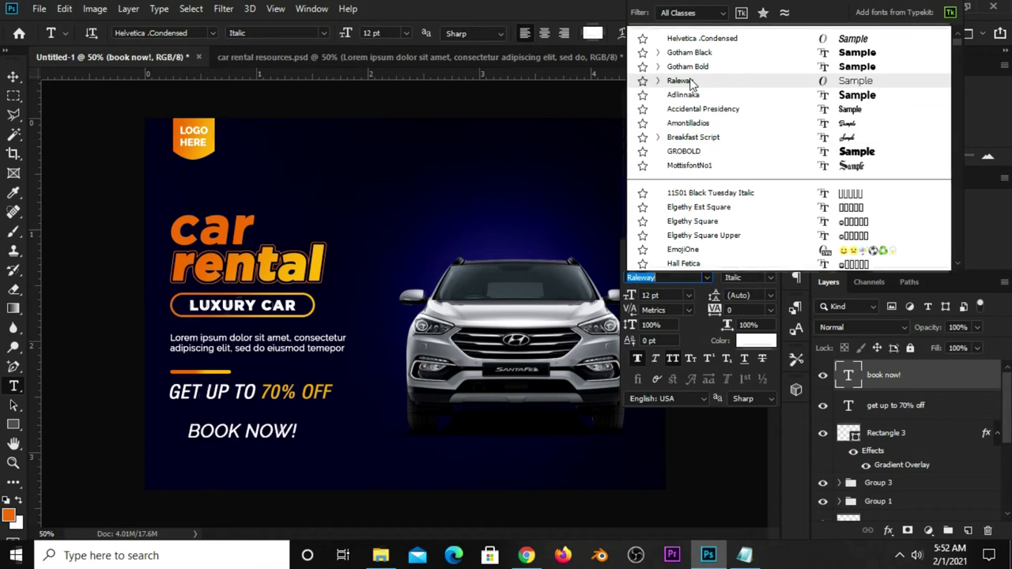
pyautogui.press('Return')
pyautogui.click(665, 277)
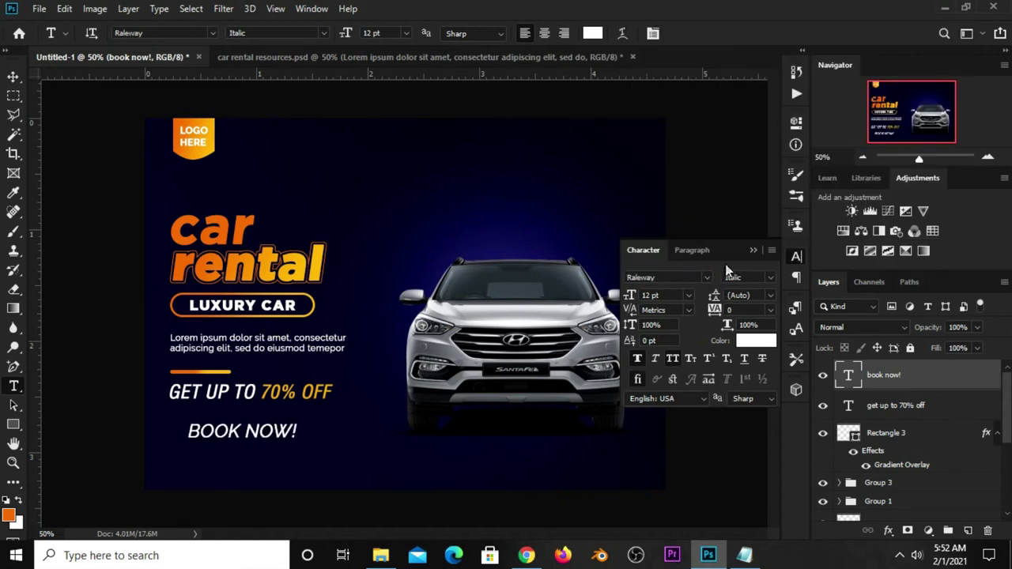
pyautogui.click(753, 250)
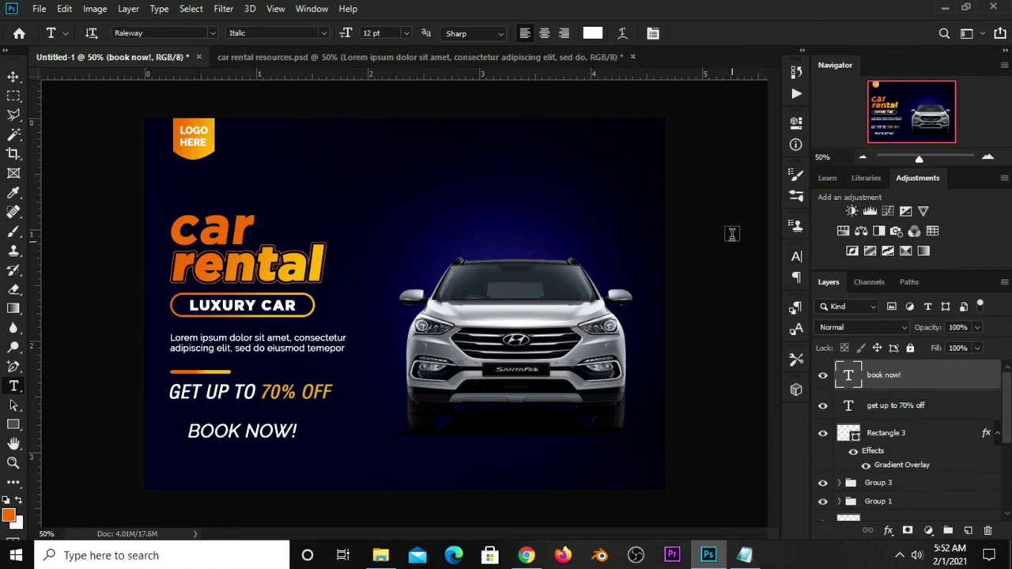
# Set BOOK NOW! to Raleway Bold 8 pt and align it beneath the offer line
pyautogui.click(13, 78)
pyautogui.moveTo(255, 434); pyautogui.dragTo(235, 443)
pyautogui.click(797, 257)
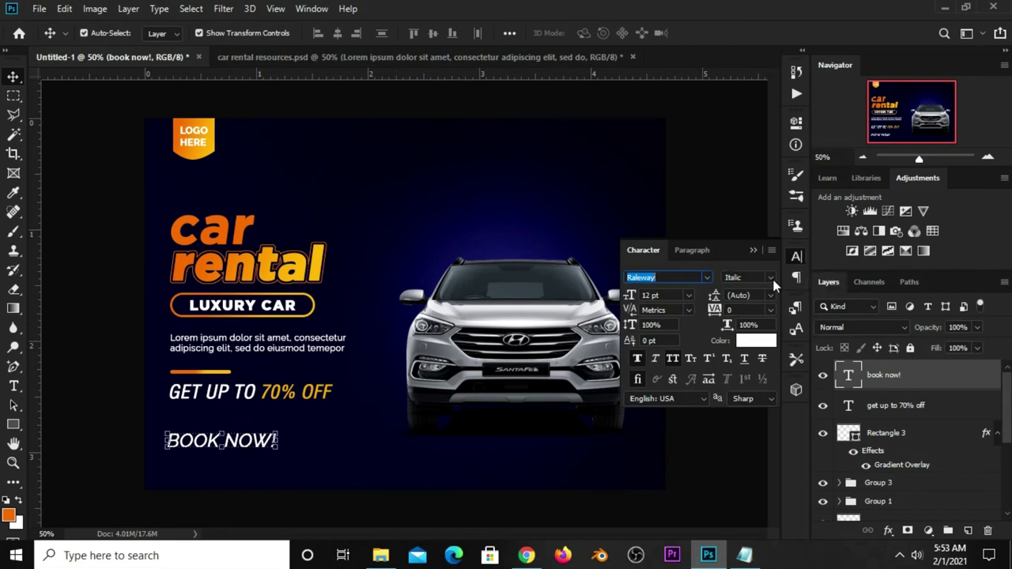
pyautogui.click(769, 278)
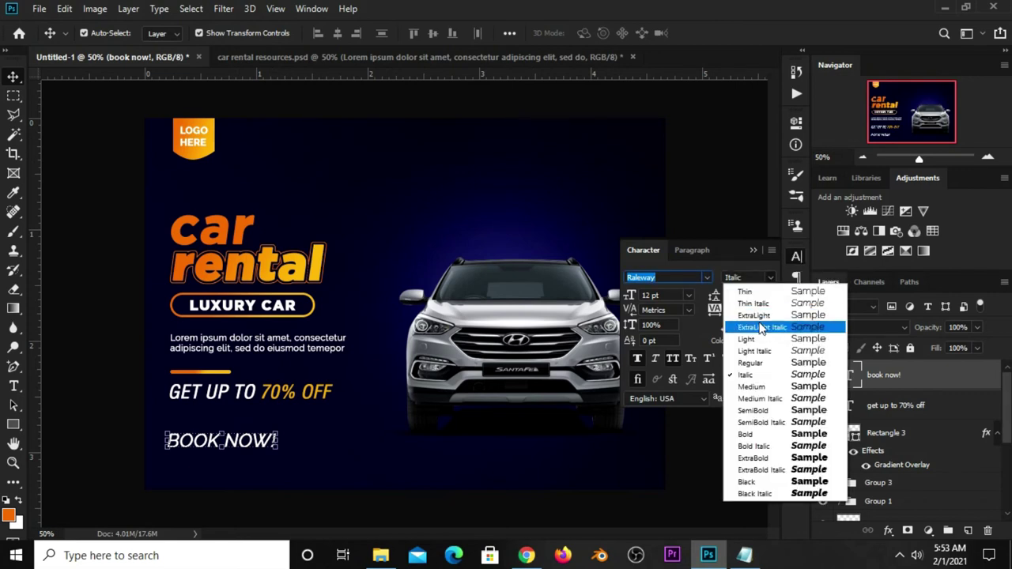
pyautogui.click(755, 434)
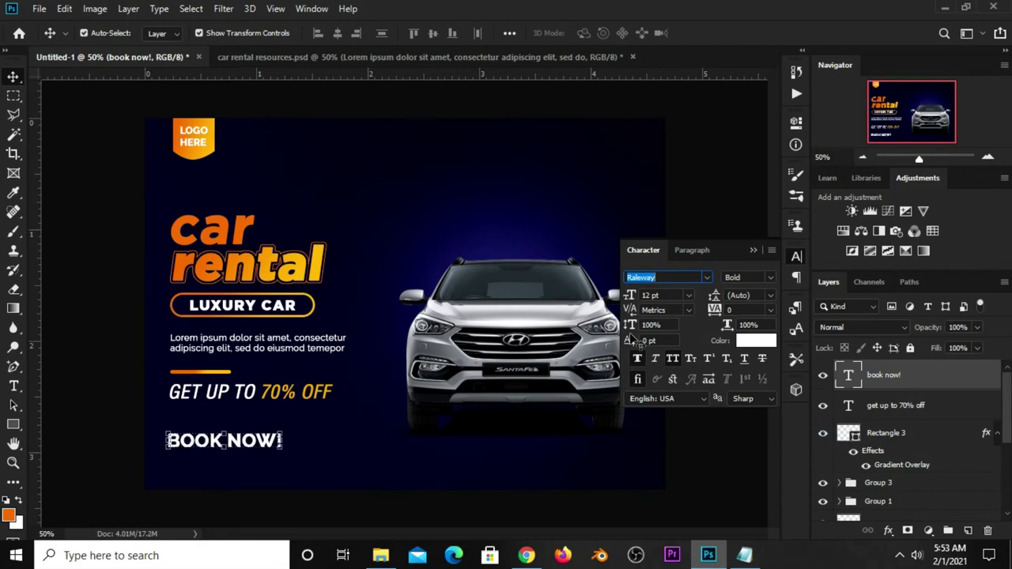
pyautogui.press('Tab')
pyautogui.write('8')
pyautogui.press('Return')
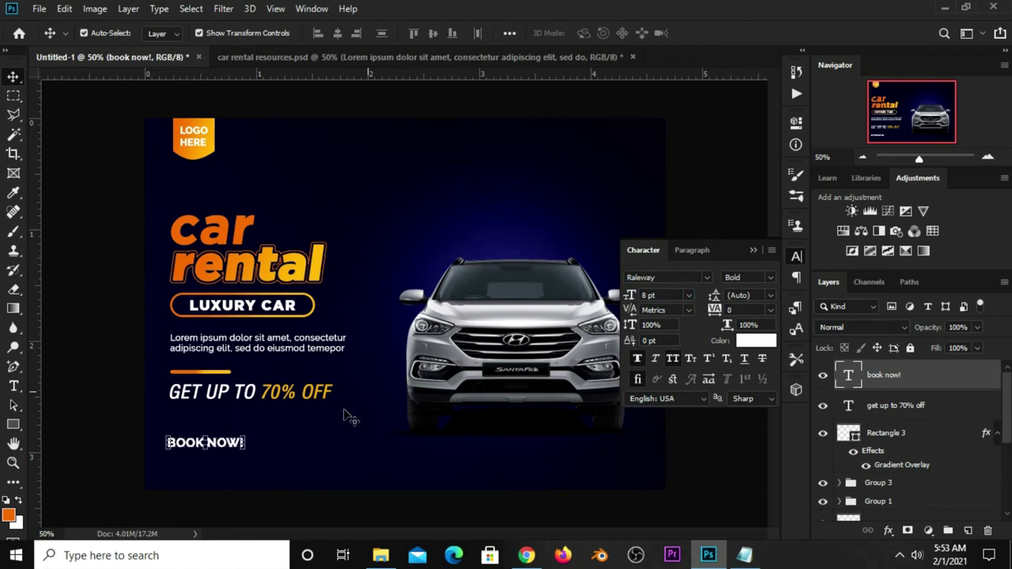
pyautogui.moveTo(224, 446); pyautogui.dragTo(227, 446)
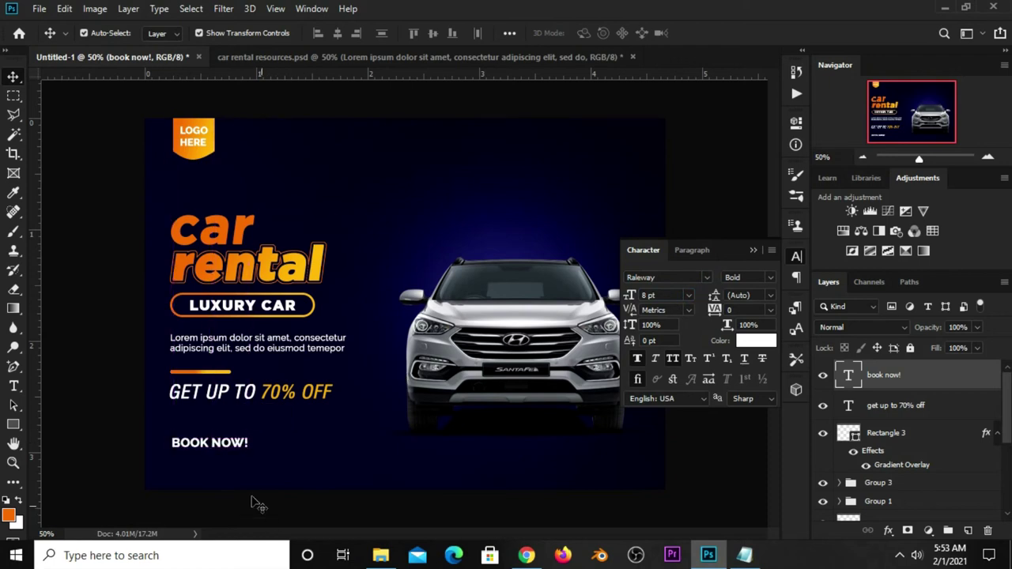
pyautogui.click(233, 452)
pyautogui.click(230, 447)
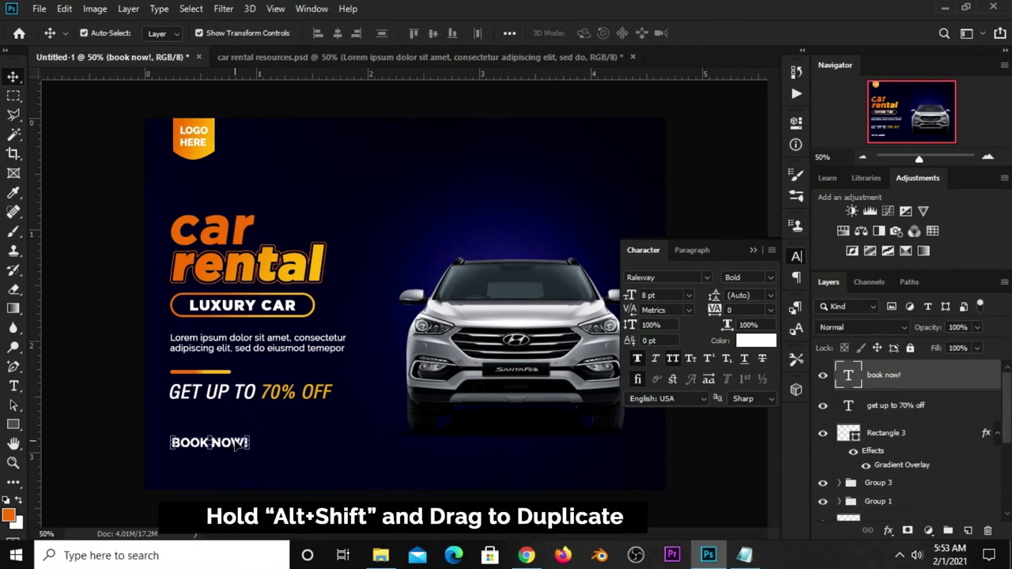
pyautogui.moveTo(235, 447); pyautogui.dragTo(238, 464)
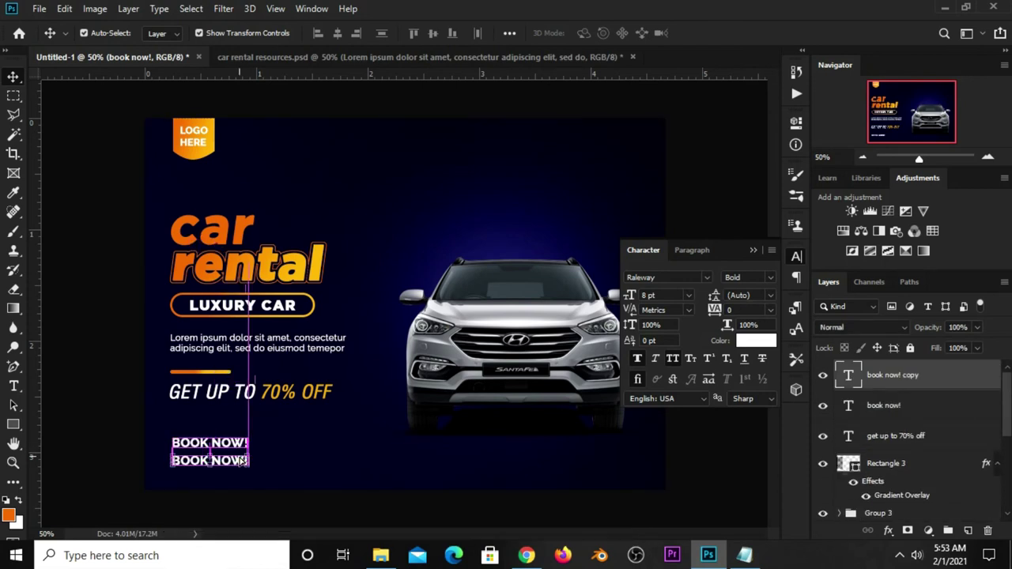
pyautogui.click(748, 557)
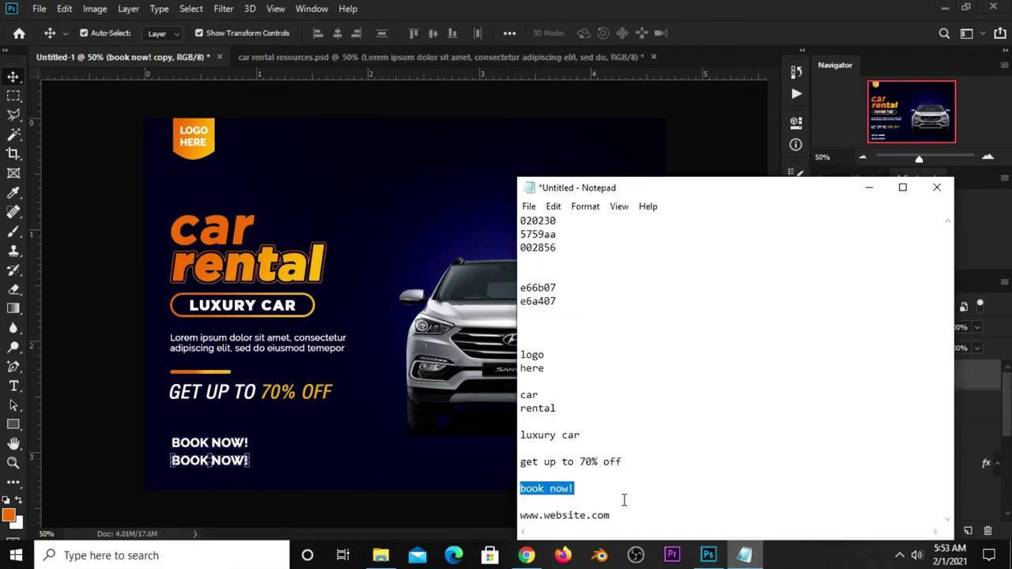
pyautogui.moveTo(614, 516); pyautogui.dragTo(518, 524)
pyautogui.rightClick(552, 524)
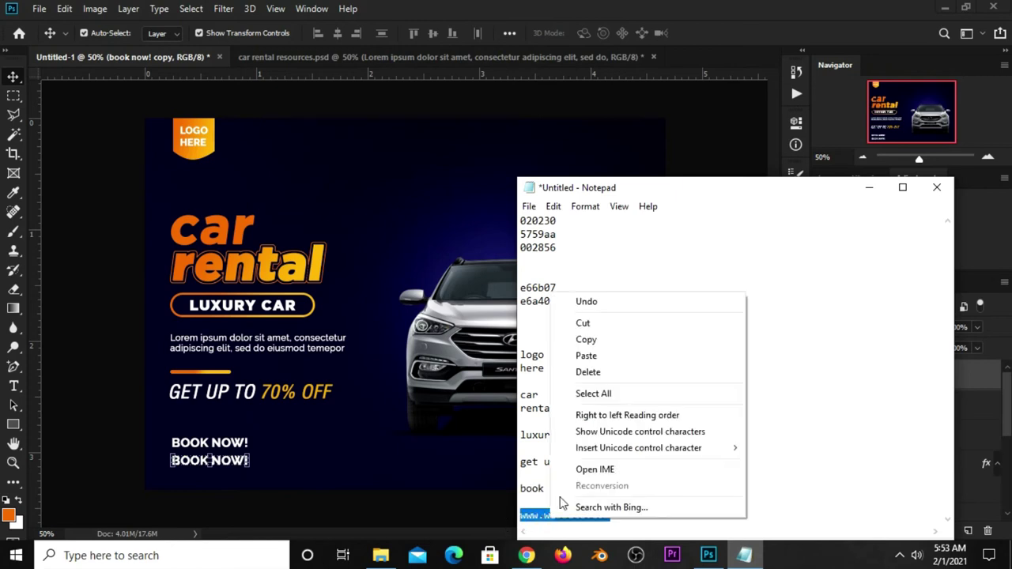
pyautogui.click(585, 339)
pyautogui.click(143, 423)
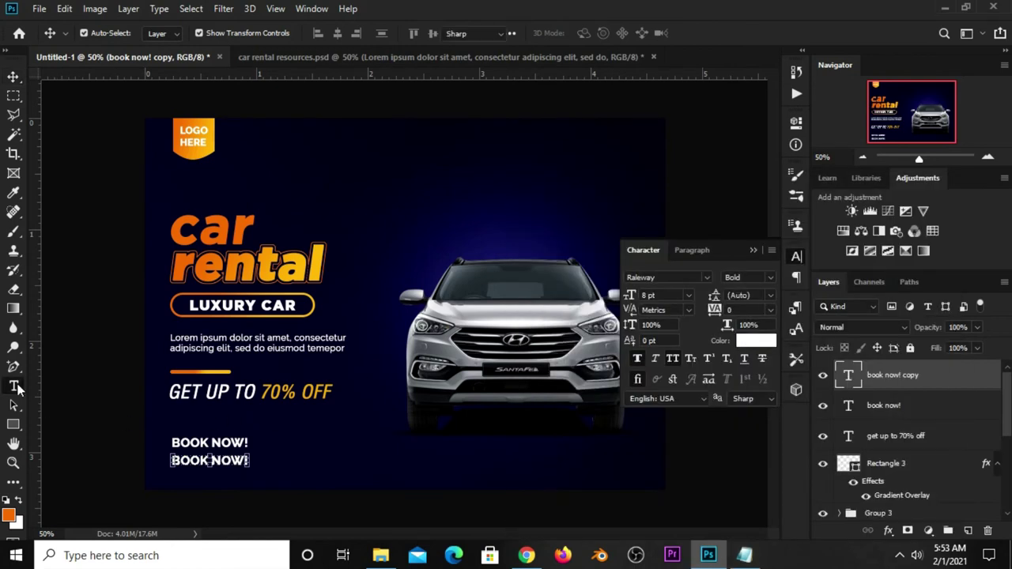
pyautogui.click(14, 386)
pyautogui.click(87, 384)
pyautogui.click(212, 463)
pyautogui.hotkey('ctrl', 'a')
pyautogui.hotkey('ctrl', 'v')
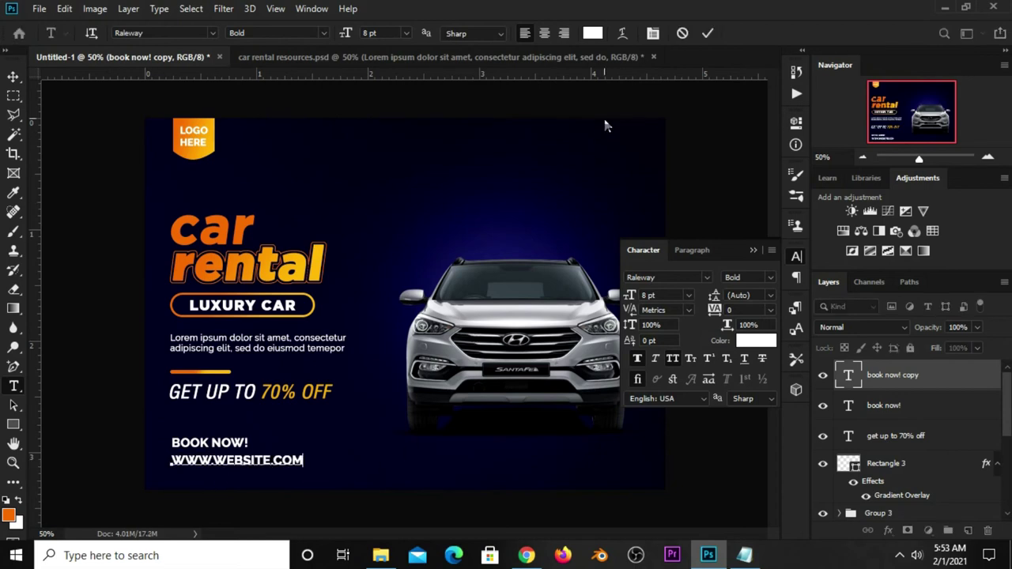
pyautogui.hotkey('ctrl', 'Return')
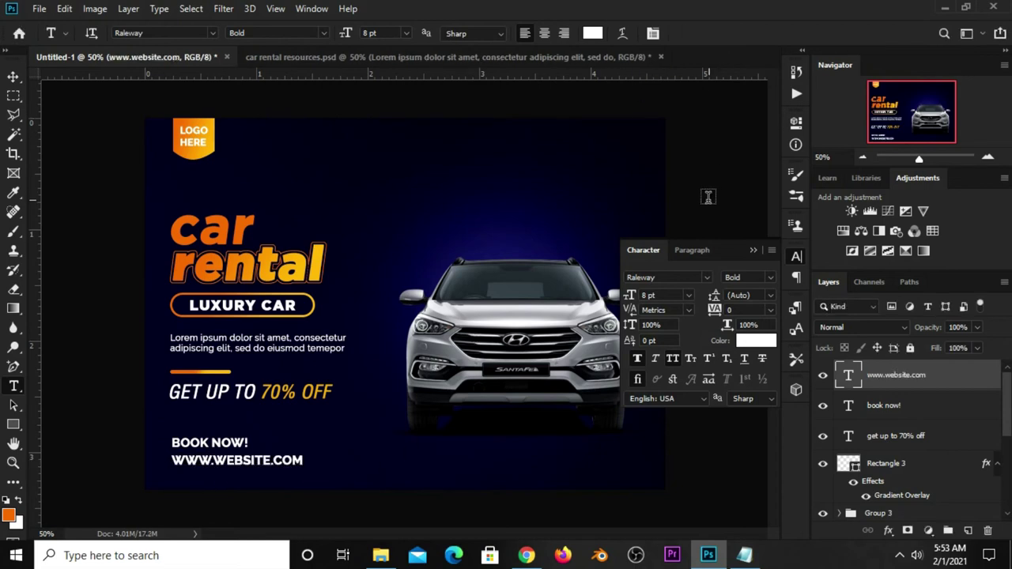
# Turn off All Caps, set Raleway Regular, and move the address up under BOOK NOW!
pyautogui.click(673, 363)
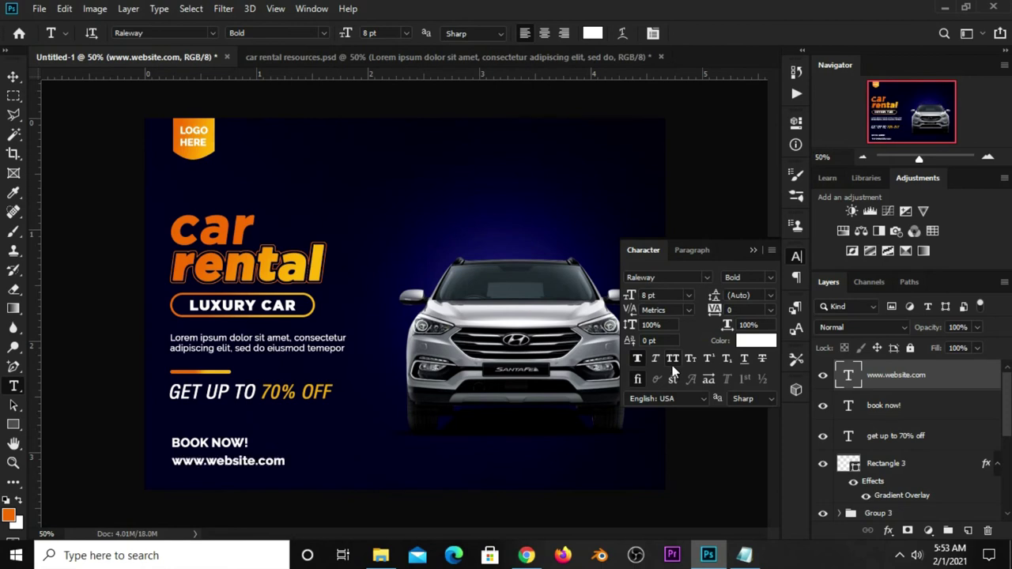
pyautogui.click(771, 279)
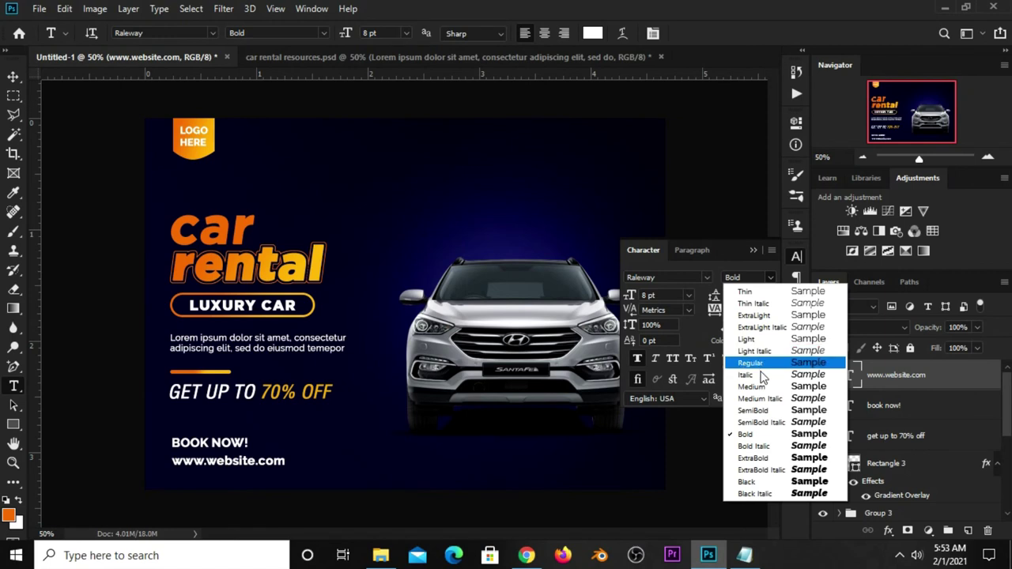
pyautogui.click(767, 364)
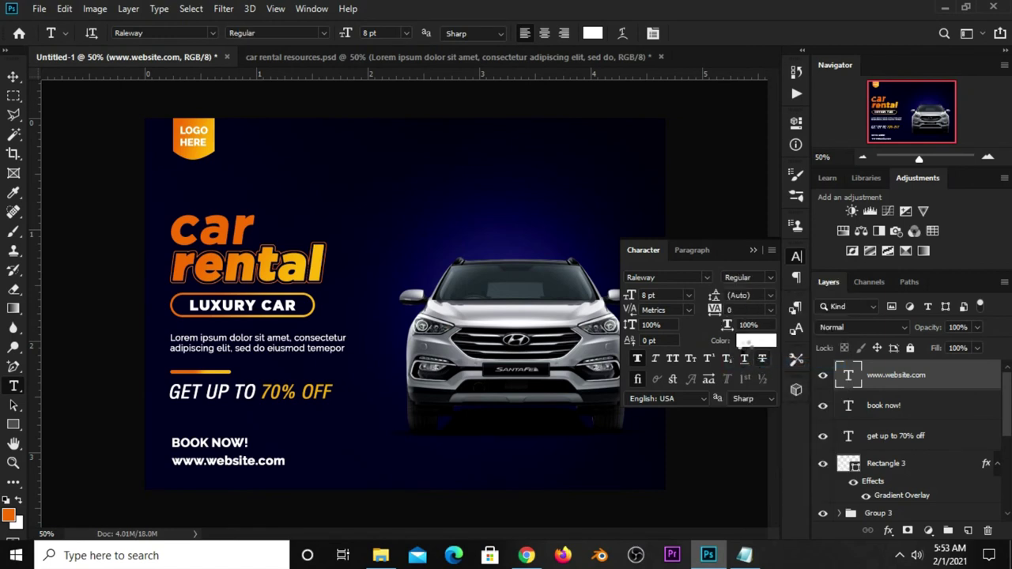
pyautogui.click(753, 251)
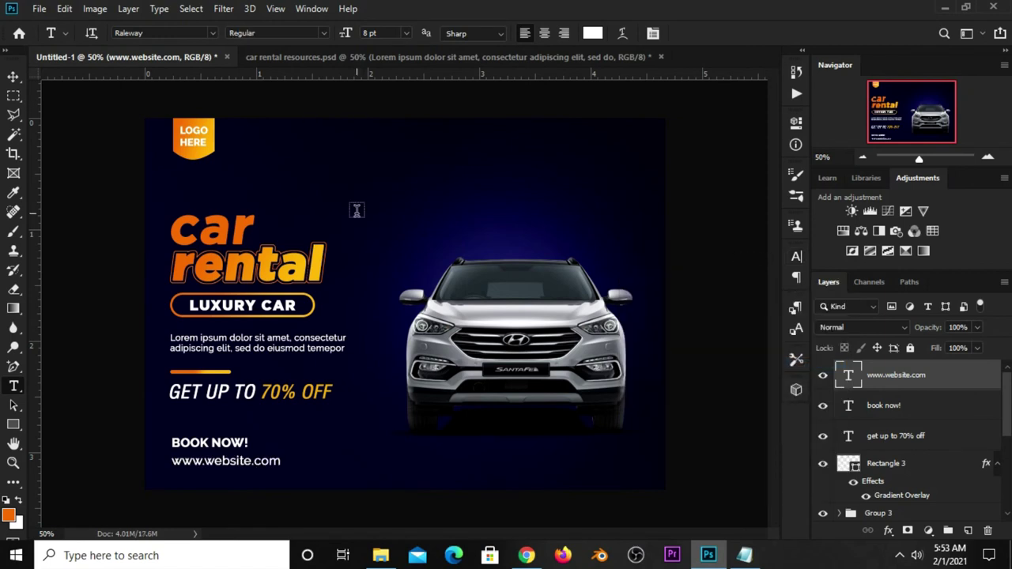
pyautogui.click(14, 77)
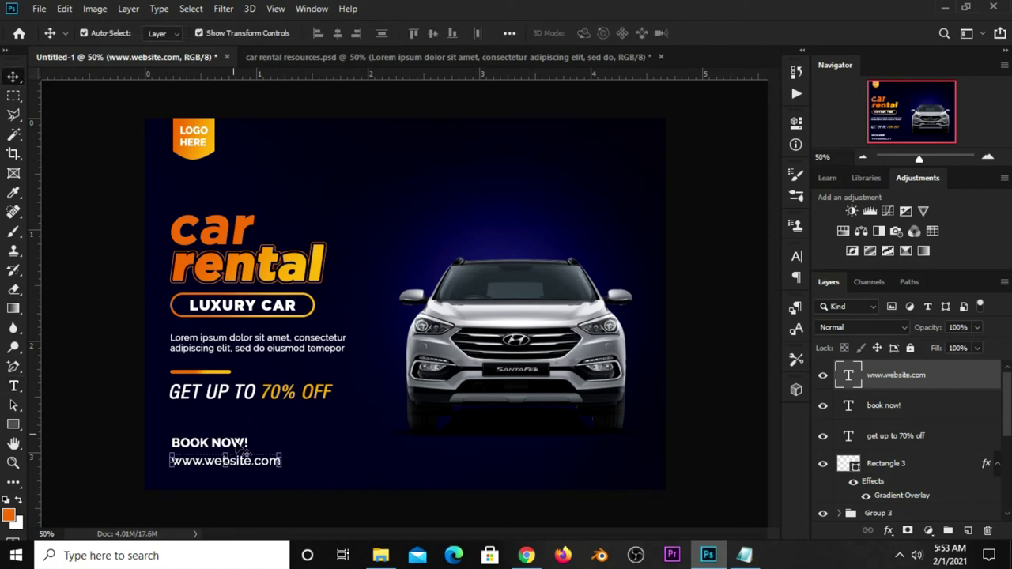
pyautogui.moveTo(253, 463); pyautogui.dragTo(268, 453)
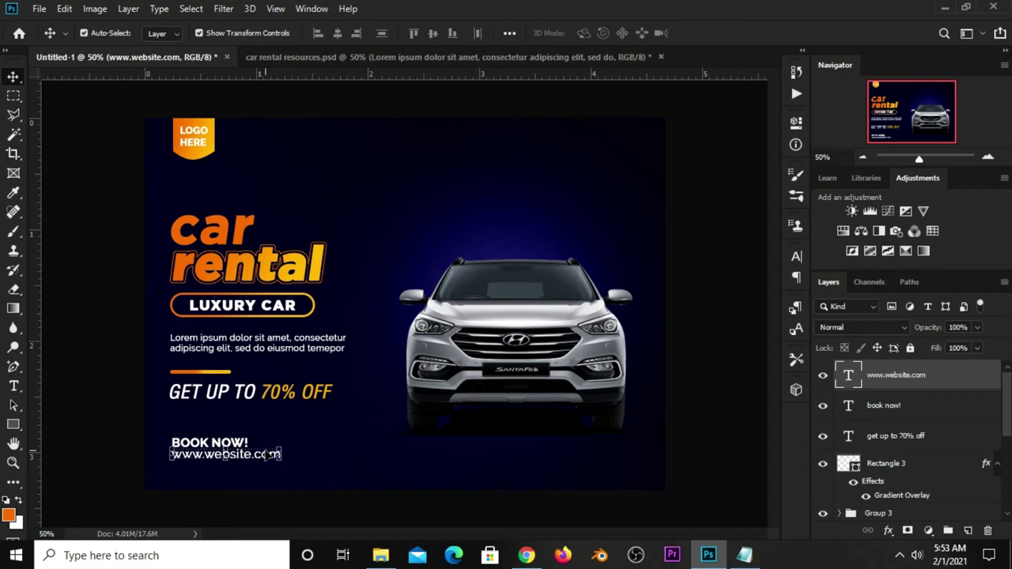
# Bring the white wavy background from car rental resources.psd in and stretch it over the canvas
pyautogui.click(93, 421)
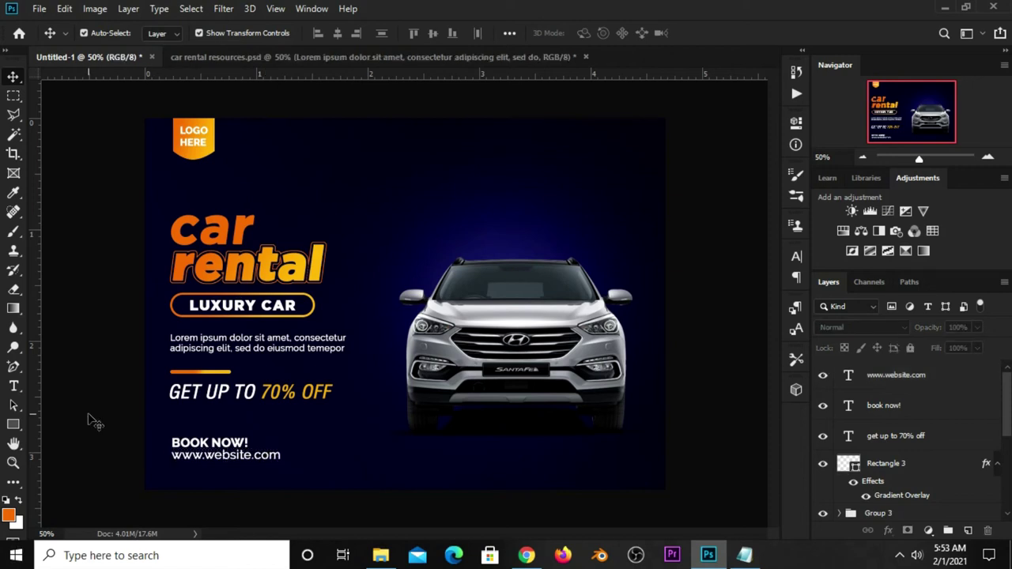
pyautogui.click(326, 58)
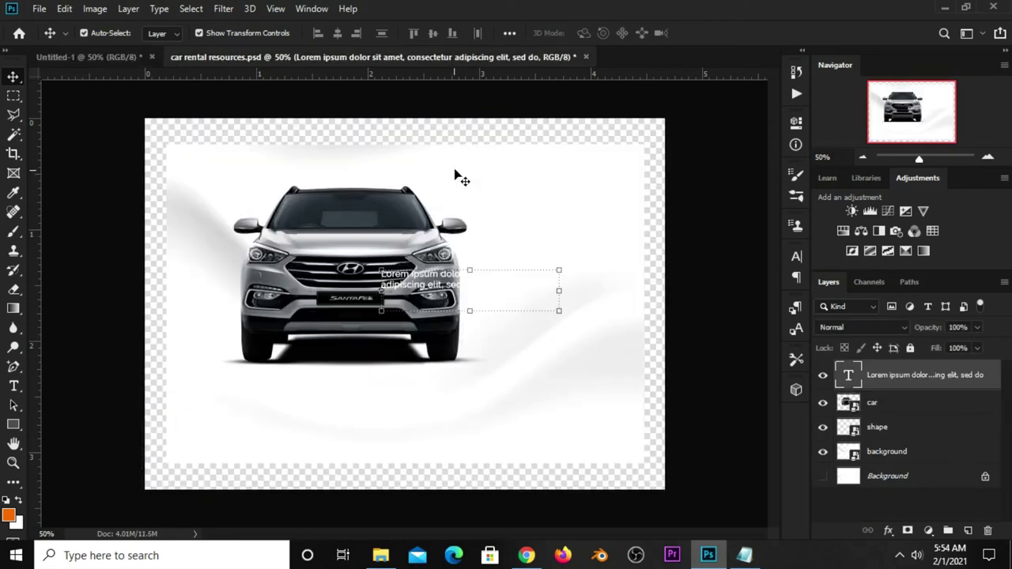
pyautogui.click(522, 189)
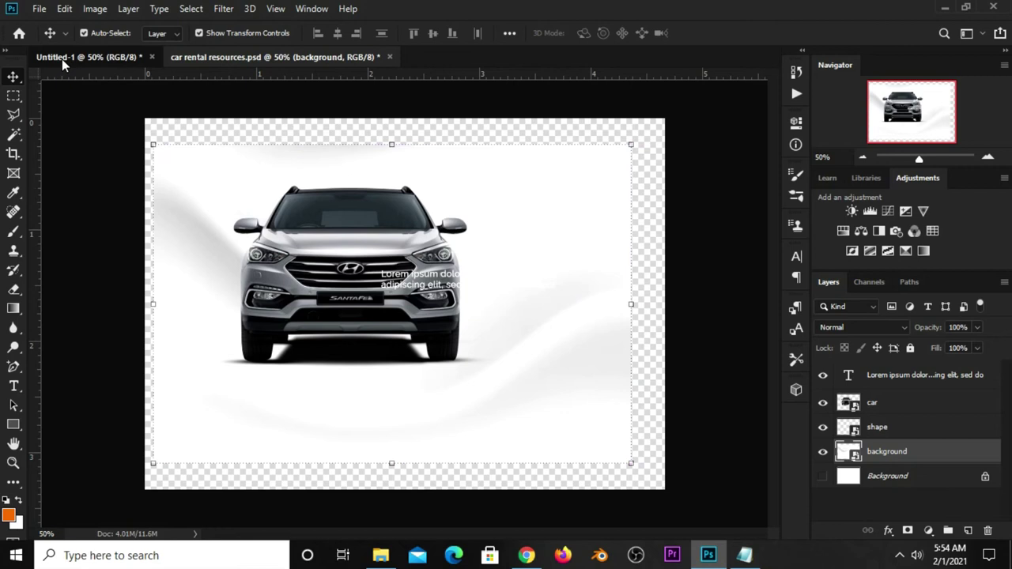
pyautogui.moveTo(509, 196); pyautogui.dragTo(252, 182)
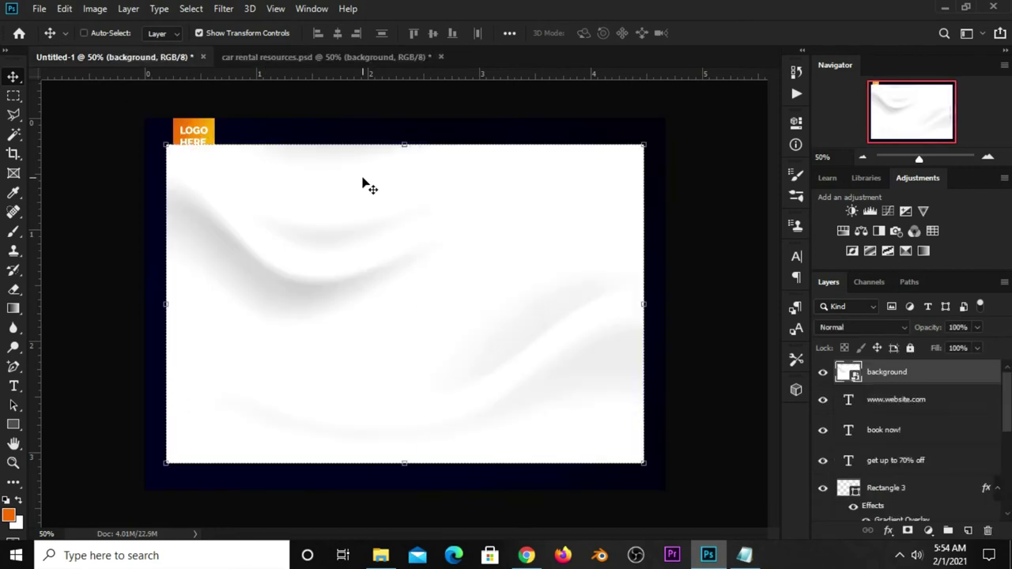
pyautogui.moveTo(400, 151); pyautogui.dragTo(403, 111)
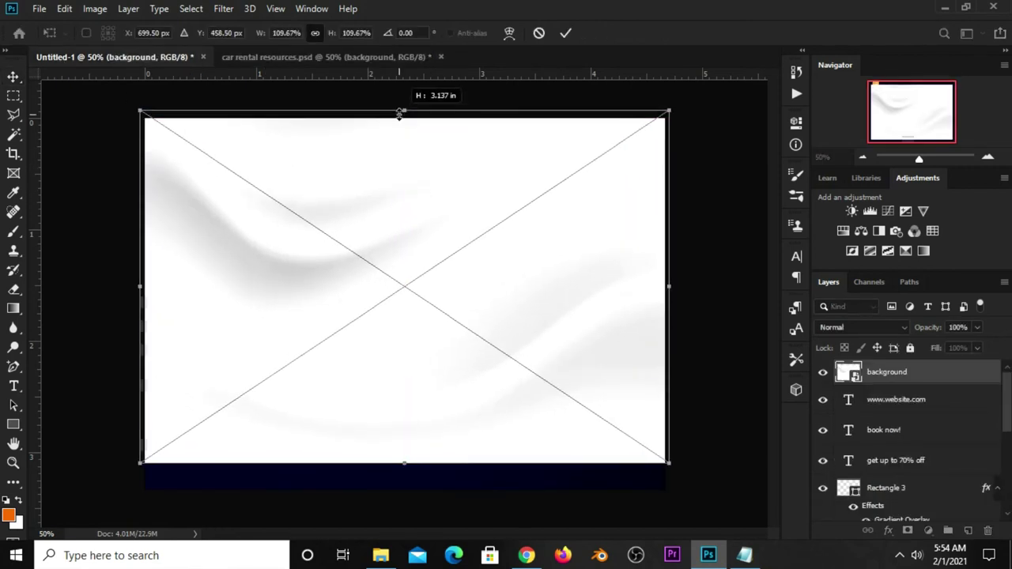
pyautogui.scroll(-1, 396, 295)
pyautogui.moveTo(405, 435); pyautogui.dragTo(404, 473)
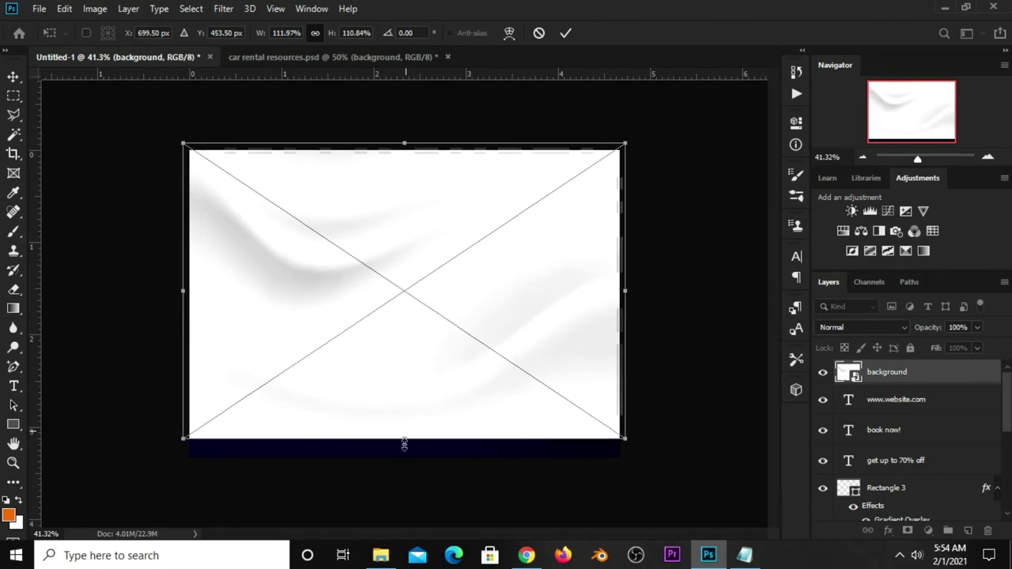
pyautogui.click(566, 33)
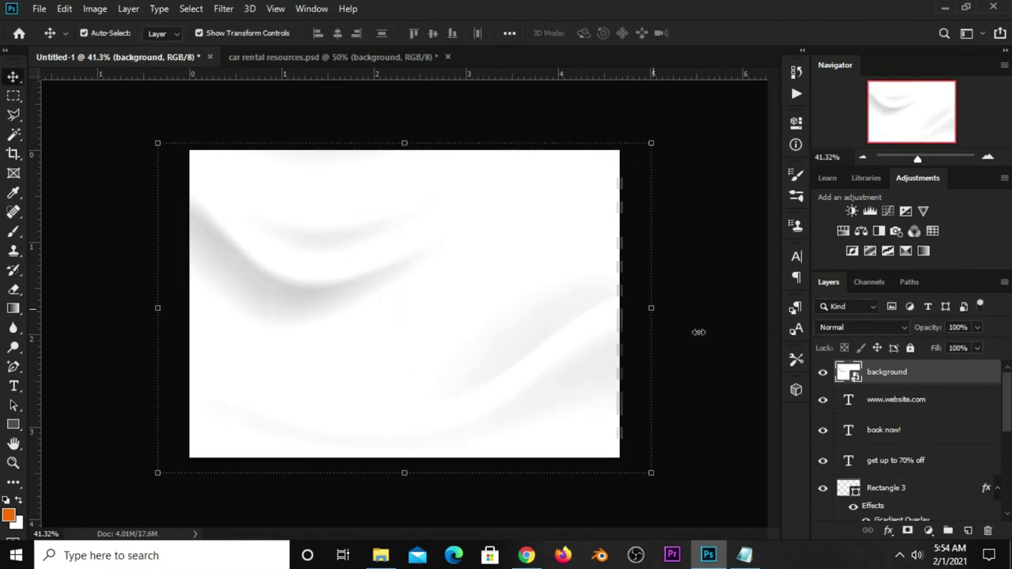
# Place the fabric layer just above the dark blue fill with Color Burn blending
pyautogui.moveTo(901, 376); pyautogui.dragTo(896, 556)
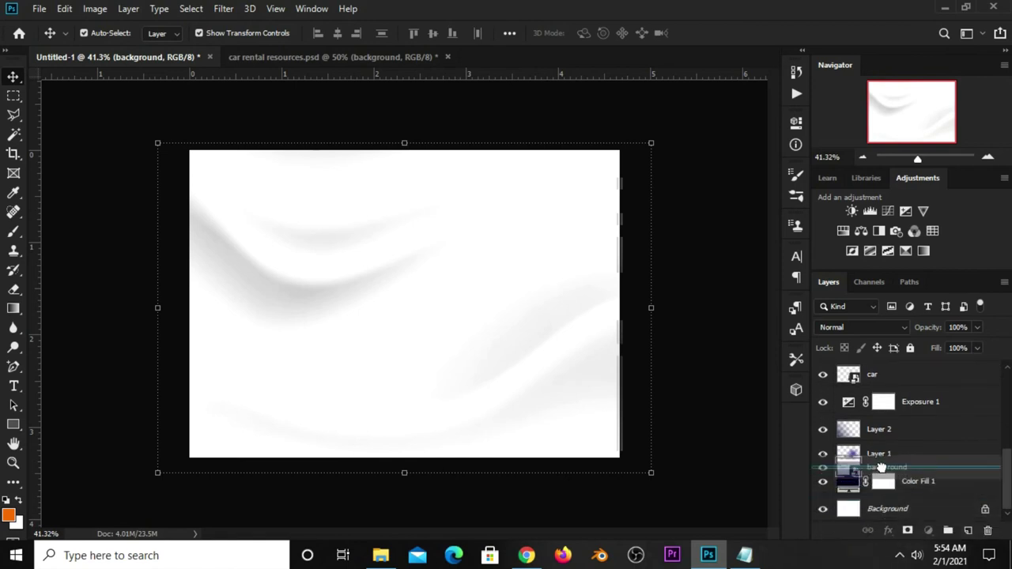
pyautogui.moveTo(897, 556); pyautogui.dragTo(882, 470)
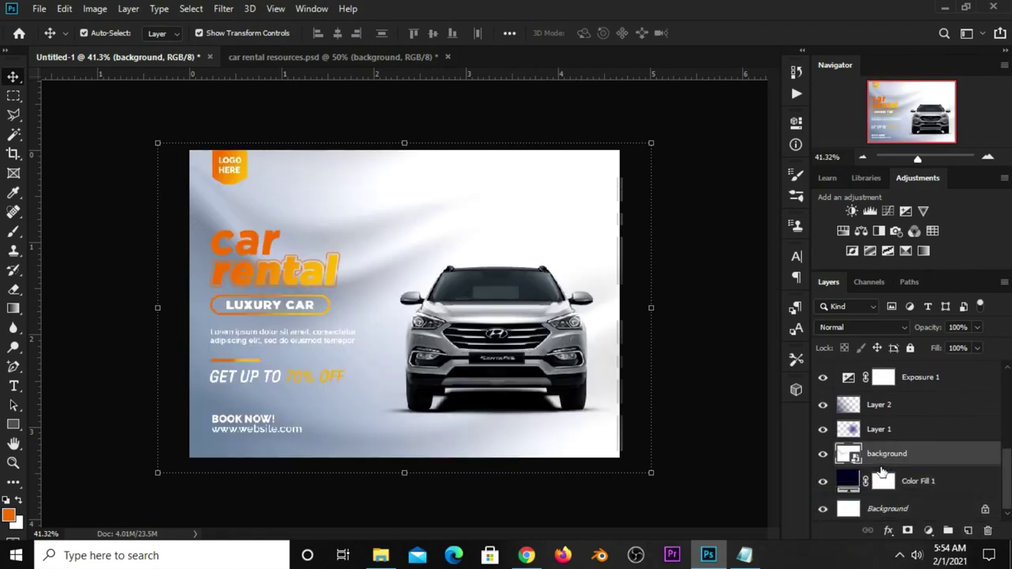
pyautogui.click(844, 324)
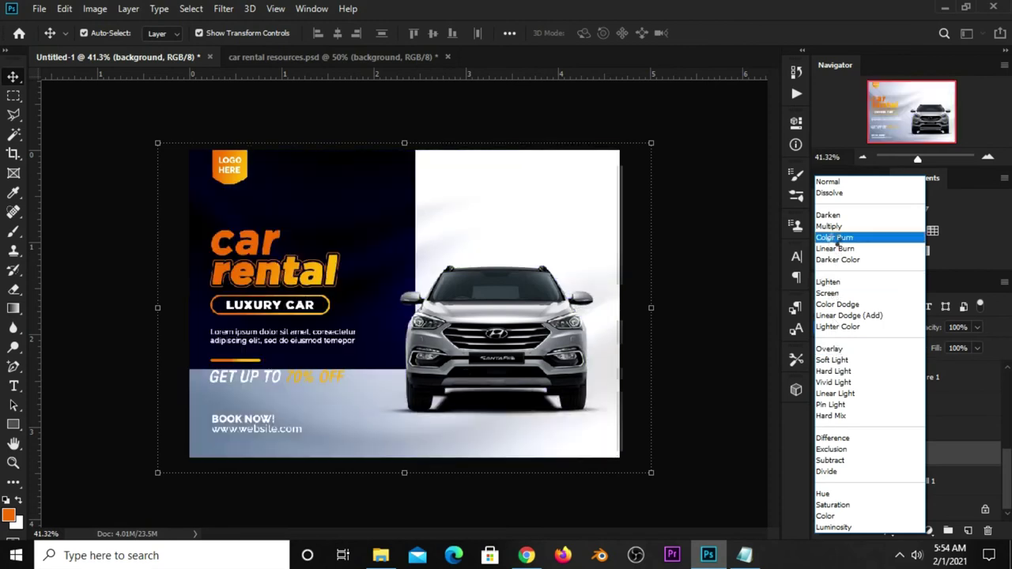
pyautogui.click(715, 297)
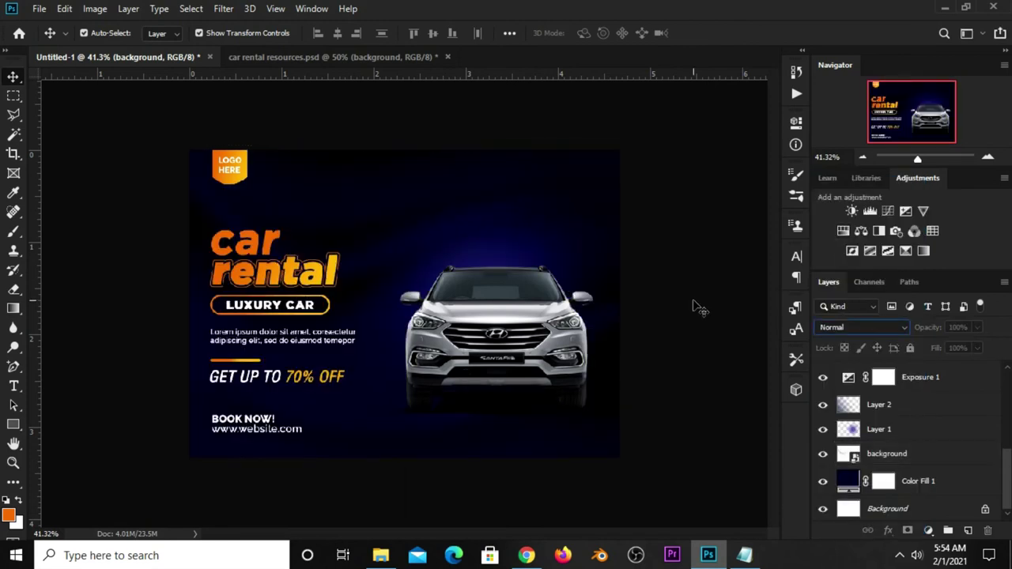
pyautogui.hotkey('ctrl', '+')
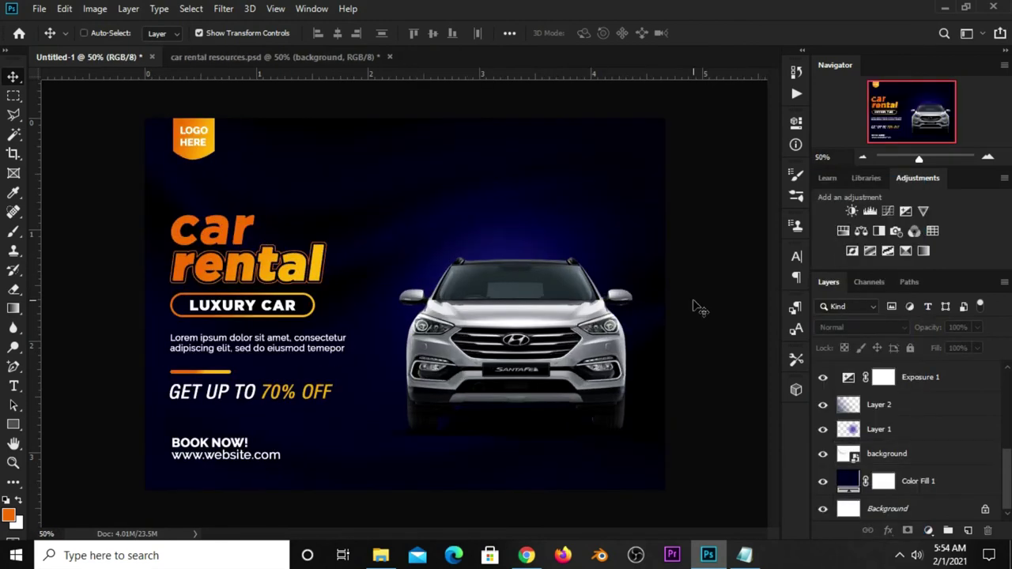
# Duplicate the wavy background layer and lower the copy's opacity to 16%
pyautogui.click(915, 461)
pyautogui.hotkey('ctrl', 'j')
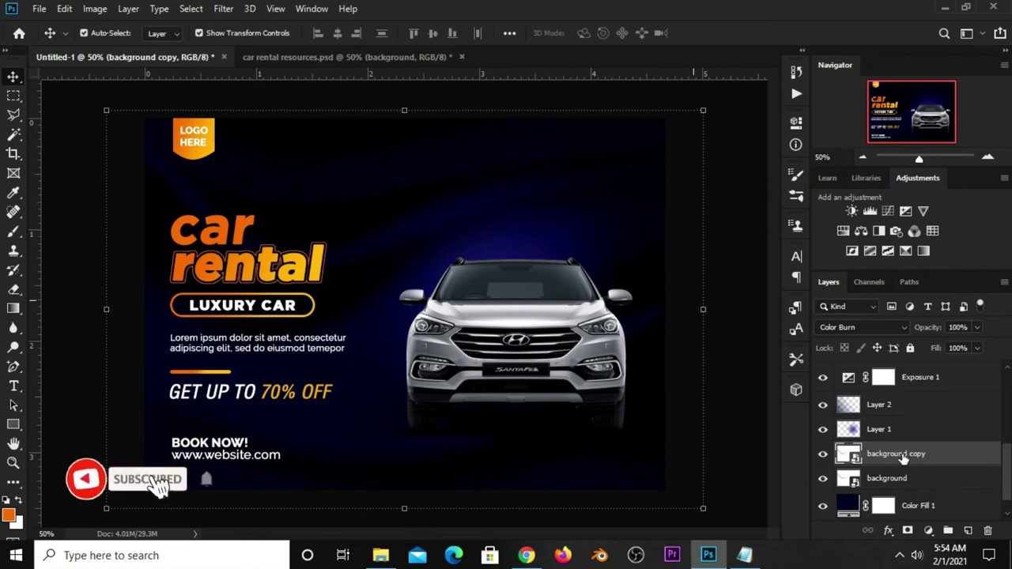
pyautogui.click(978, 326)
pyautogui.click(944, 346)
pyautogui.moveTo(946, 349); pyautogui.dragTo(934, 348)
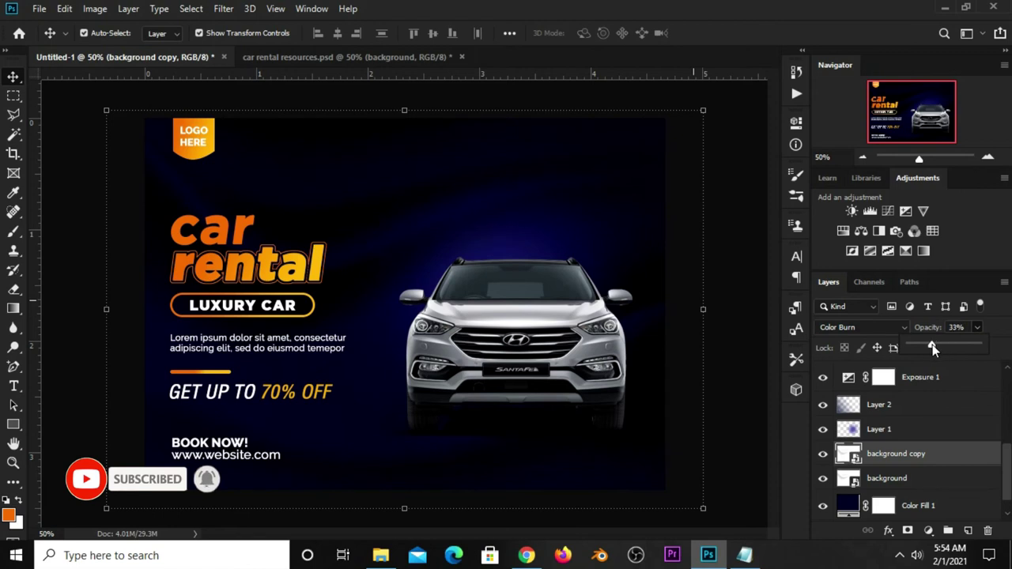
pyautogui.click(823, 465)
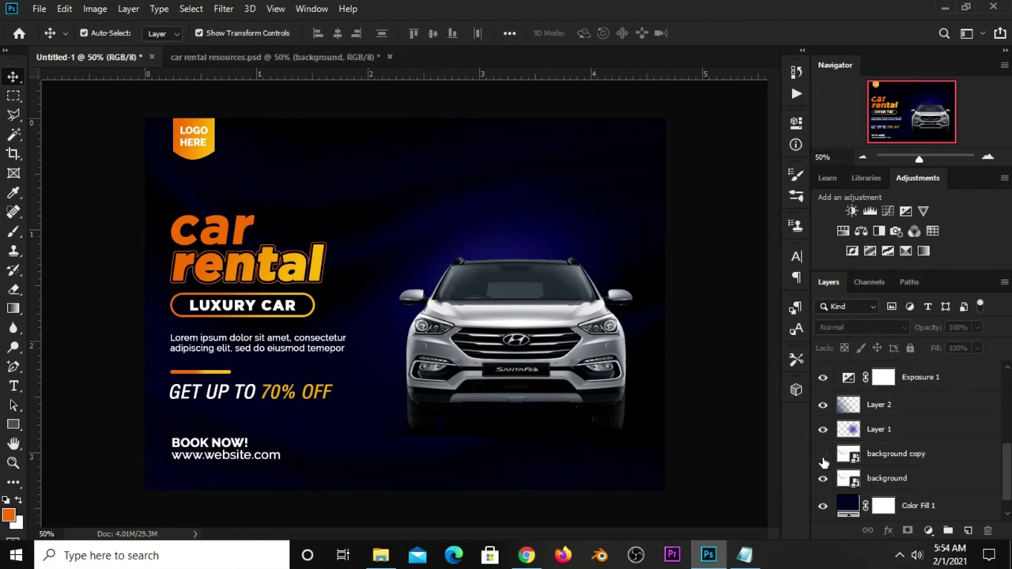
pyautogui.click(931, 455)
pyautogui.moveTo(967, 342); pyautogui.dragTo(947, 352)
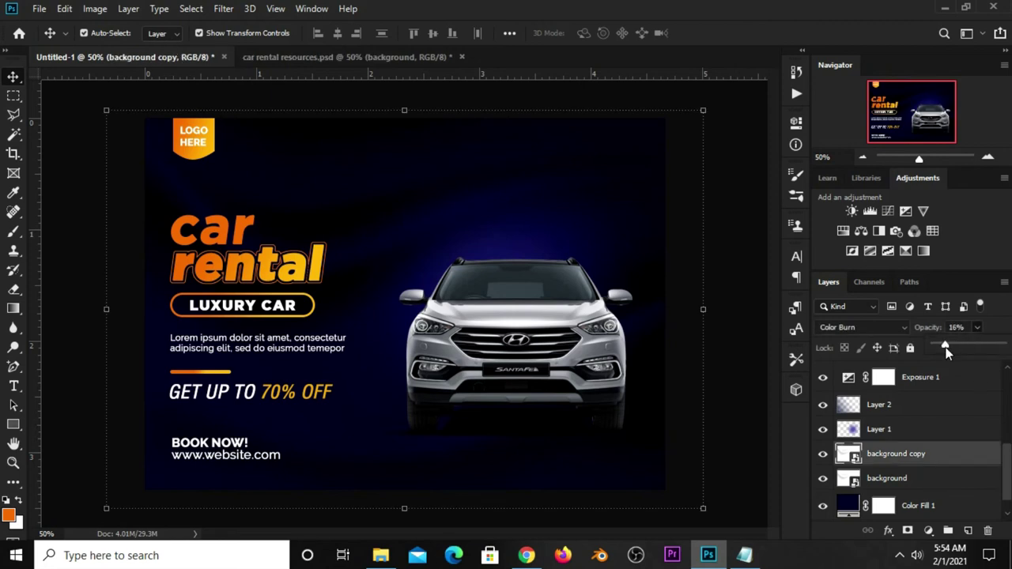
pyautogui.click(766, 415)
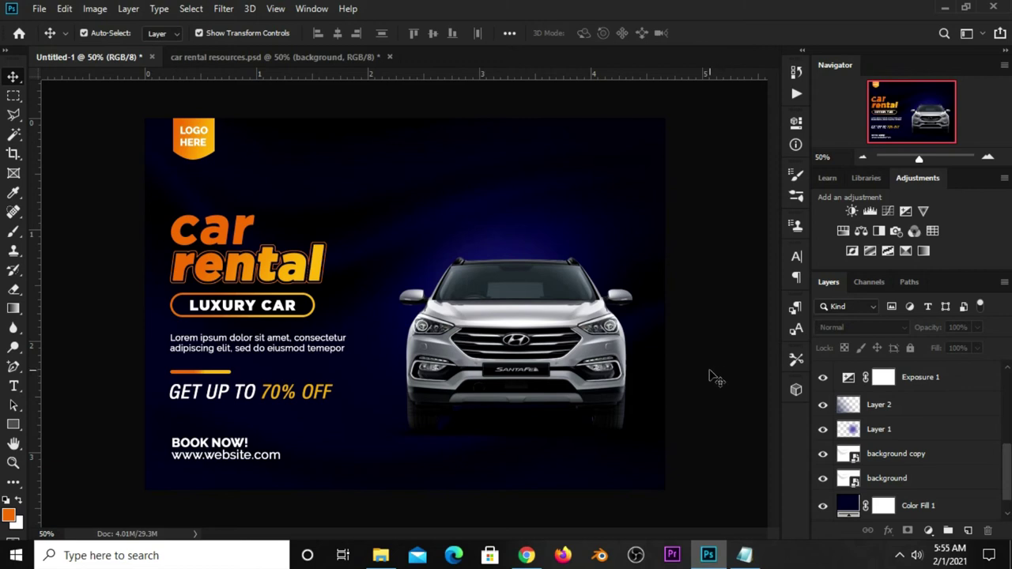
# Draw a tall rectangle beside the car with the Rectangle tool
pyautogui.moveTo(13, 425); pyautogui.dragTo(87, 423)
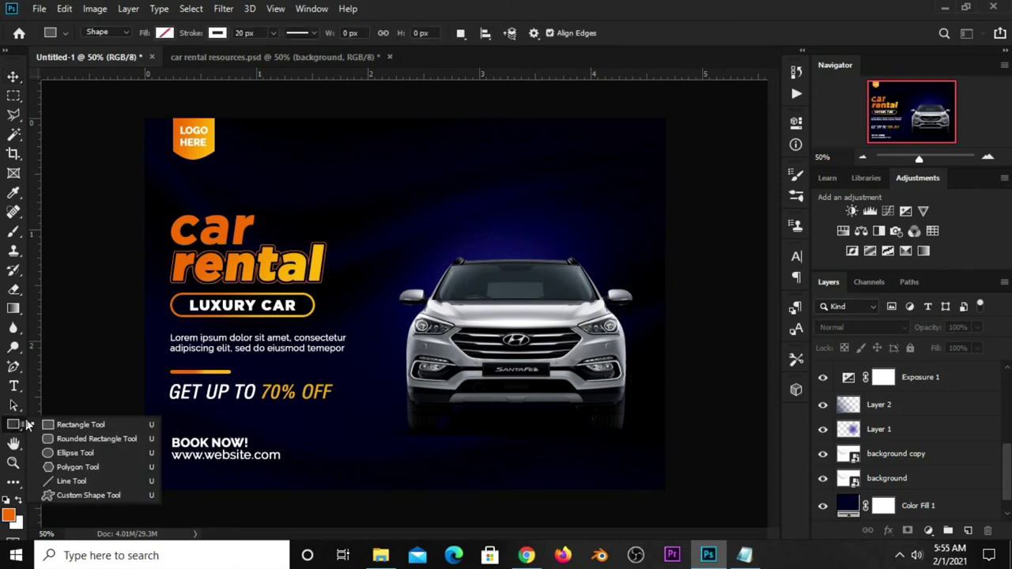
pyautogui.moveTo(380, 227); pyautogui.dragTo(412, 360)
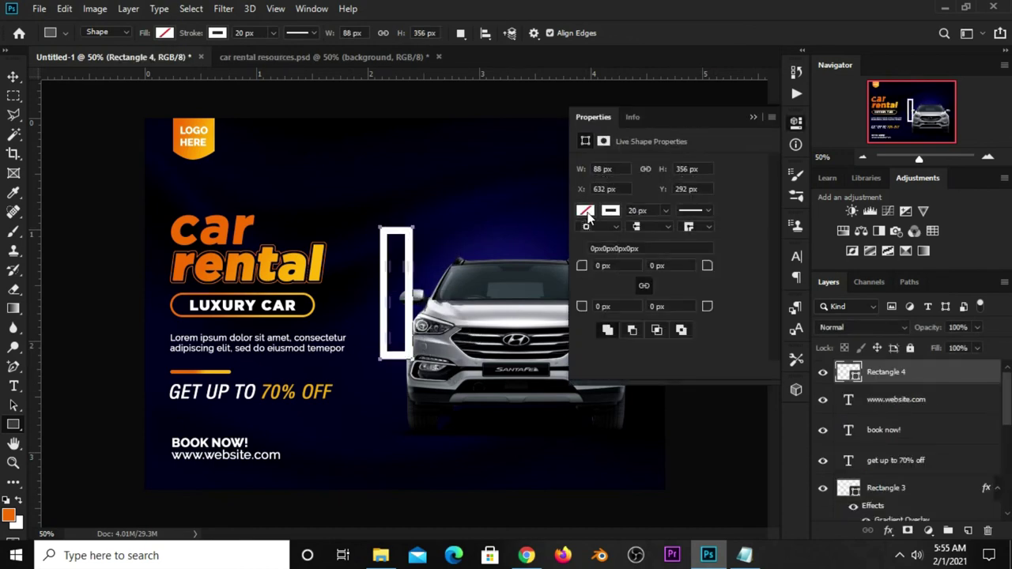
pyautogui.click(585, 211)
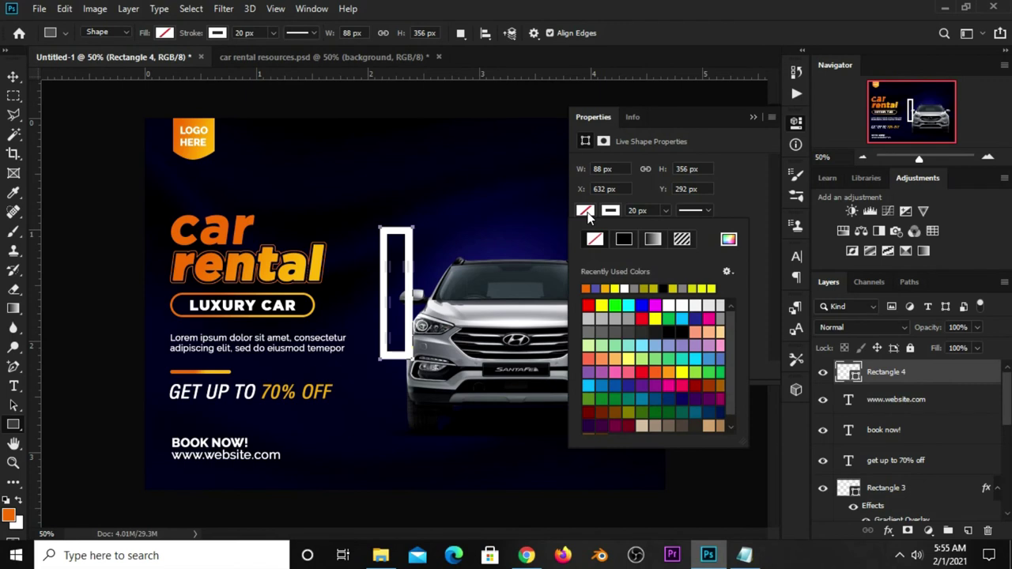
pyautogui.click(728, 239)
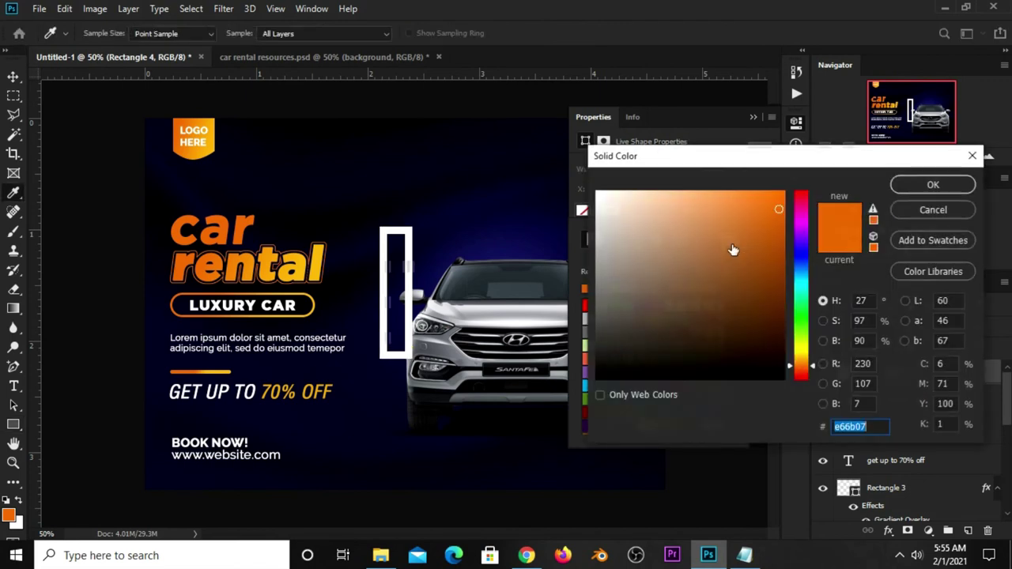
# Copy e6a407 from the notes and apply it as the rectangle's fill
pyautogui.click(744, 556)
pyautogui.moveTo(562, 300)
pyautogui.mouseDown()
pyautogui.moveTo(520, 301)
pyautogui.moveTo(559, 301)
pyautogui.mouseUp()
pyautogui.click(534, 310)
pyautogui.rightClick(533, 301)
pyautogui.click(563, 349)
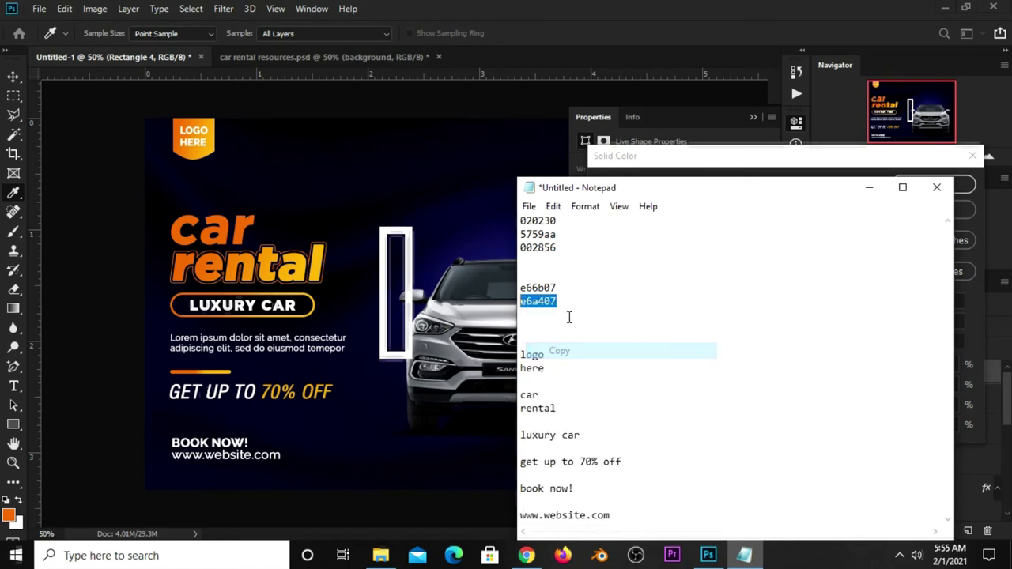
pyautogui.click(665, 170)
pyautogui.rightClick(839, 431)
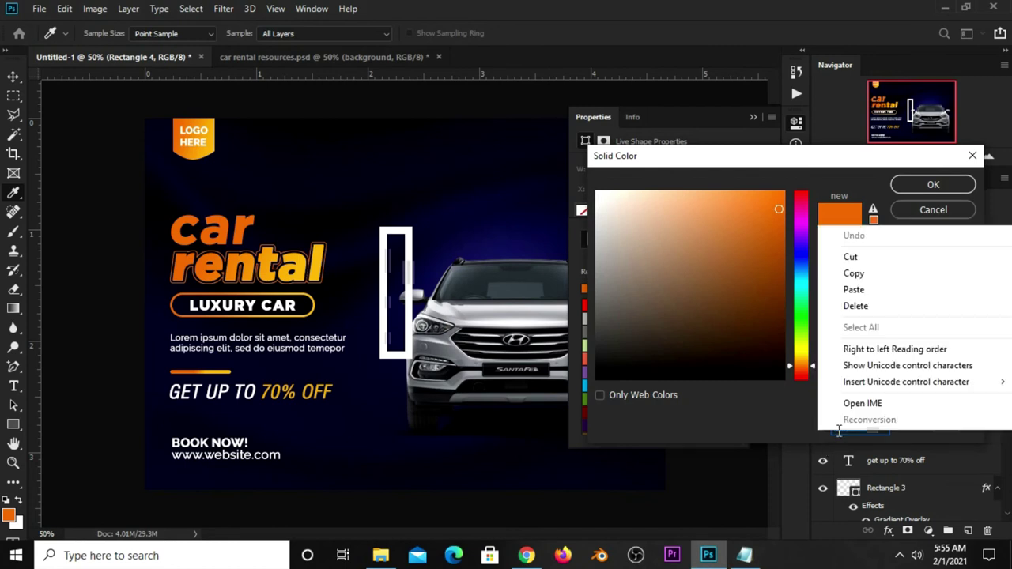
pyautogui.click(864, 290)
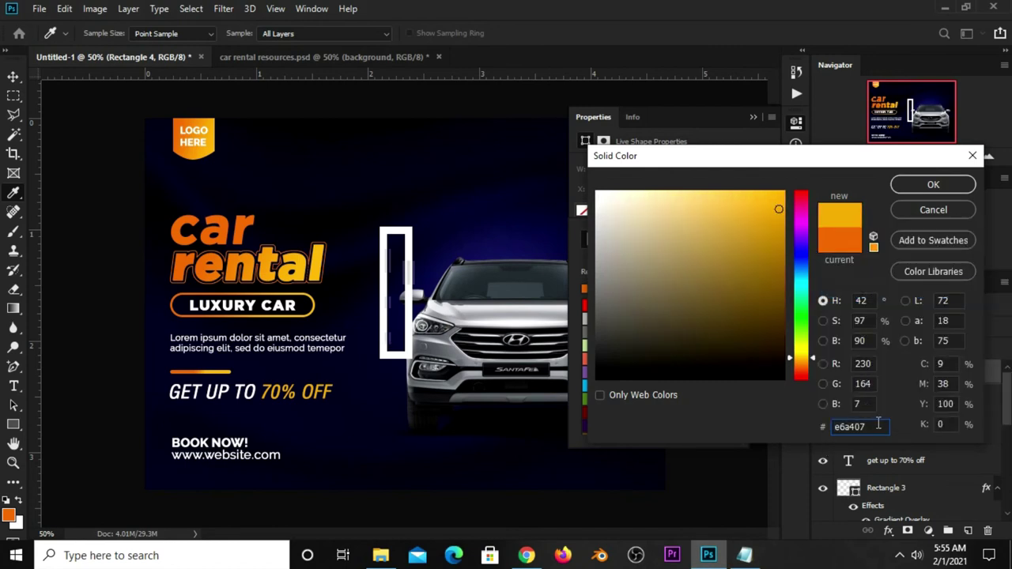
pyautogui.click(934, 185)
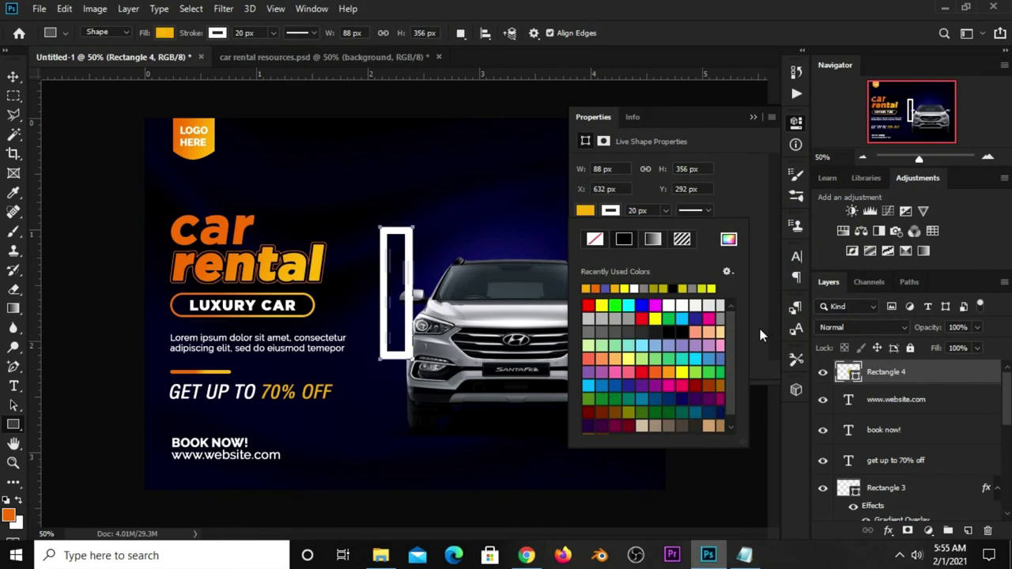
# Remove the rectangle's outline, set its width to 62 px and enter height 129
pyautogui.click(610, 211)
pyautogui.click(589, 240)
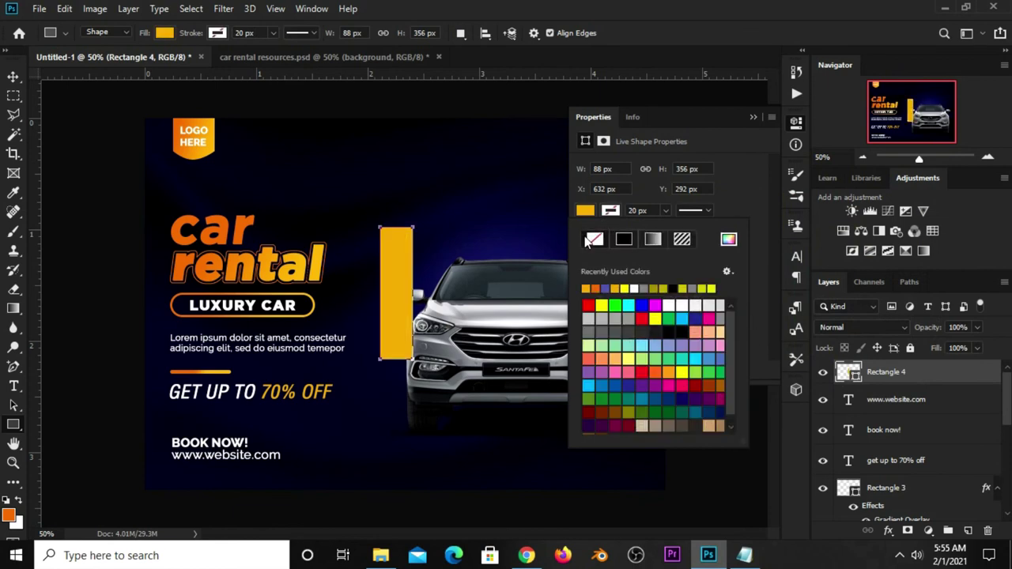
pyautogui.click(734, 153)
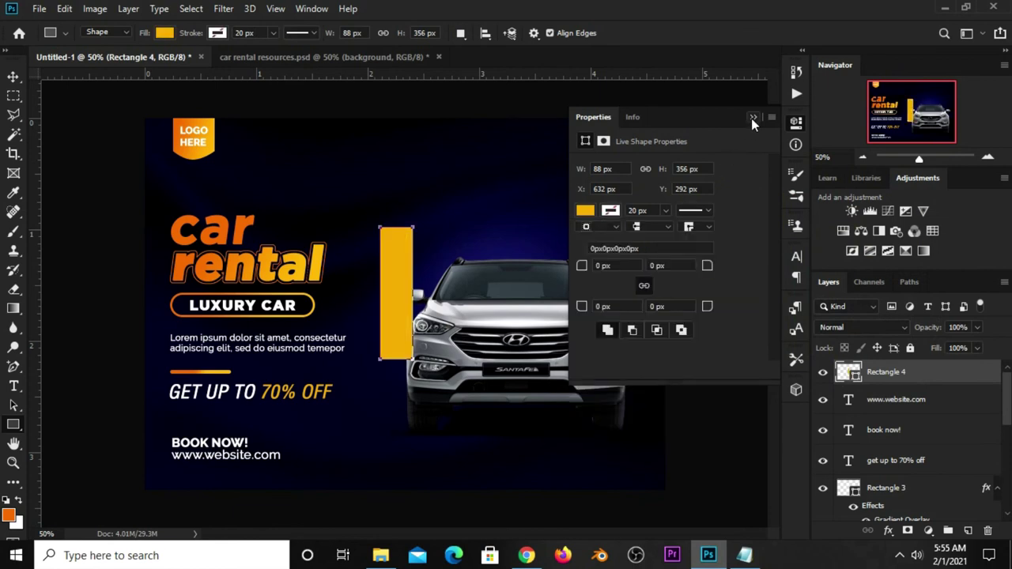
pyautogui.click(753, 117)
pyautogui.click(352, 32)
pyautogui.write('62')
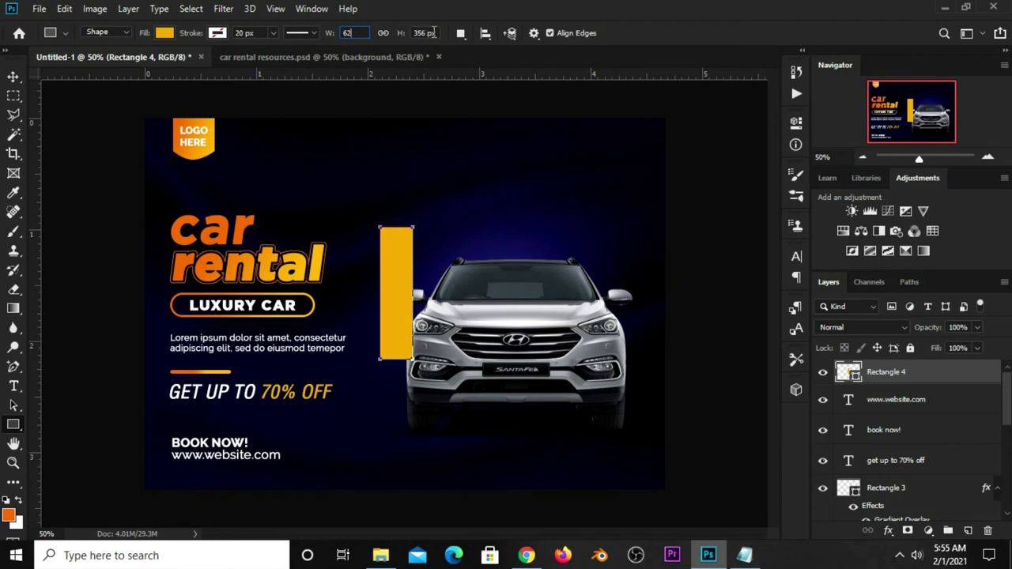
pyautogui.press('Tab')
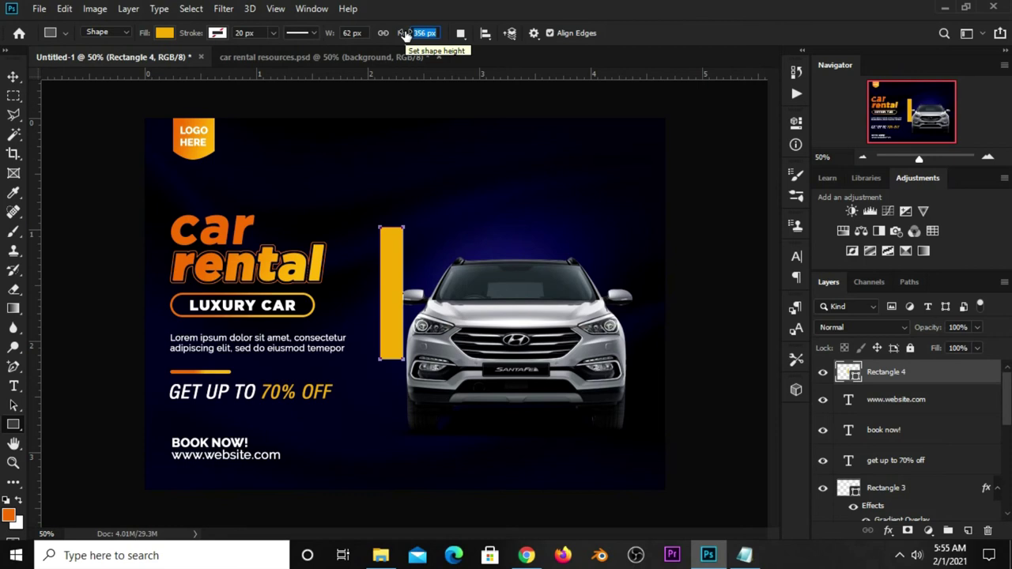
pyautogui.write('129')
# Move the shortened yellow bar under the bumper, duplicate it, and select all three stripes
pyautogui.press('Return')
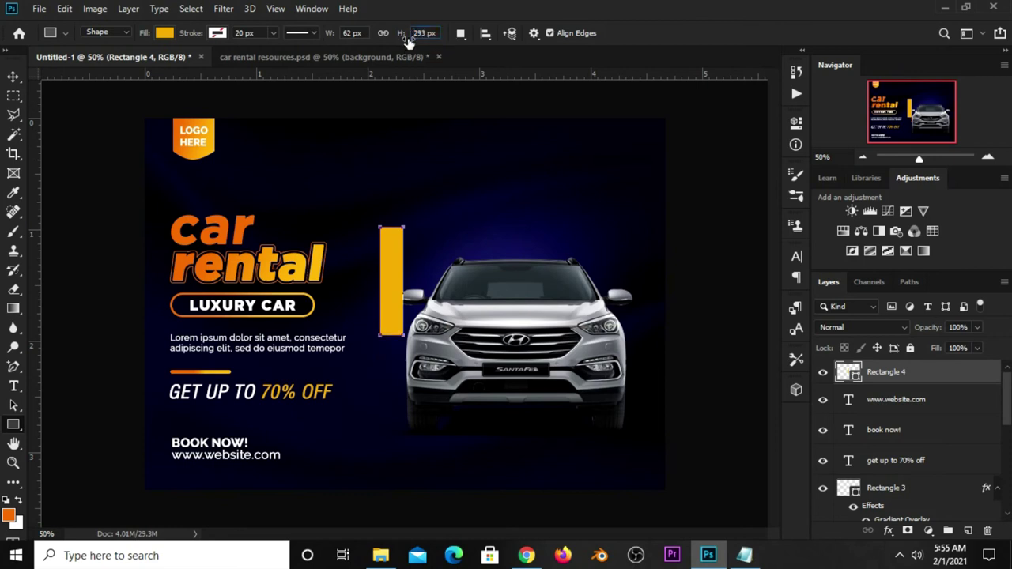
pyautogui.click(13, 77)
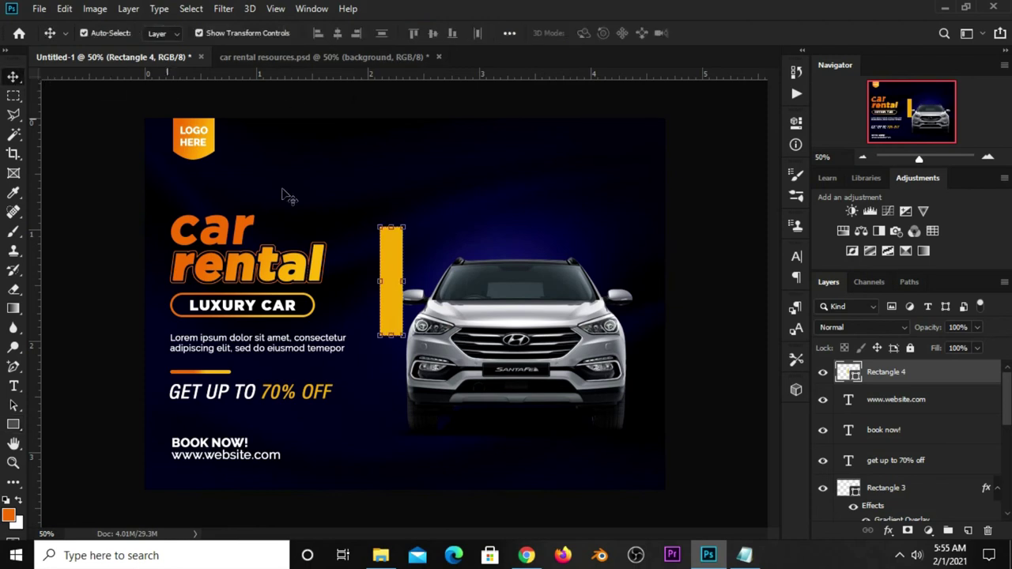
pyautogui.moveTo(387, 278)
pyautogui.mouseDown()
pyautogui.moveTo(486, 416)
pyautogui.moveTo(480, 441)
pyautogui.mouseUp()
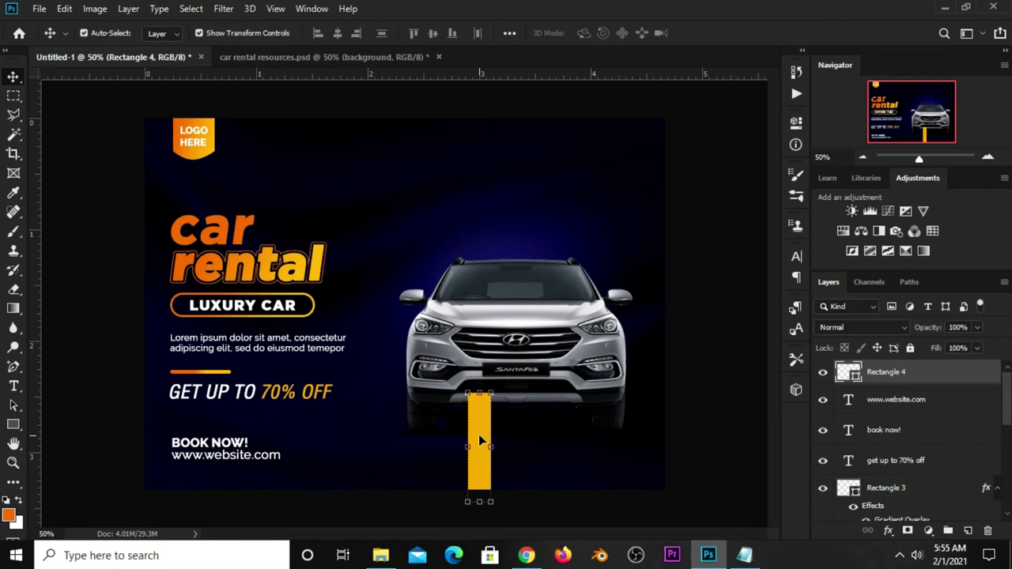
pyautogui.moveTo(484, 437); pyautogui.dragTo(547, 431)
pyautogui.click(477, 449)
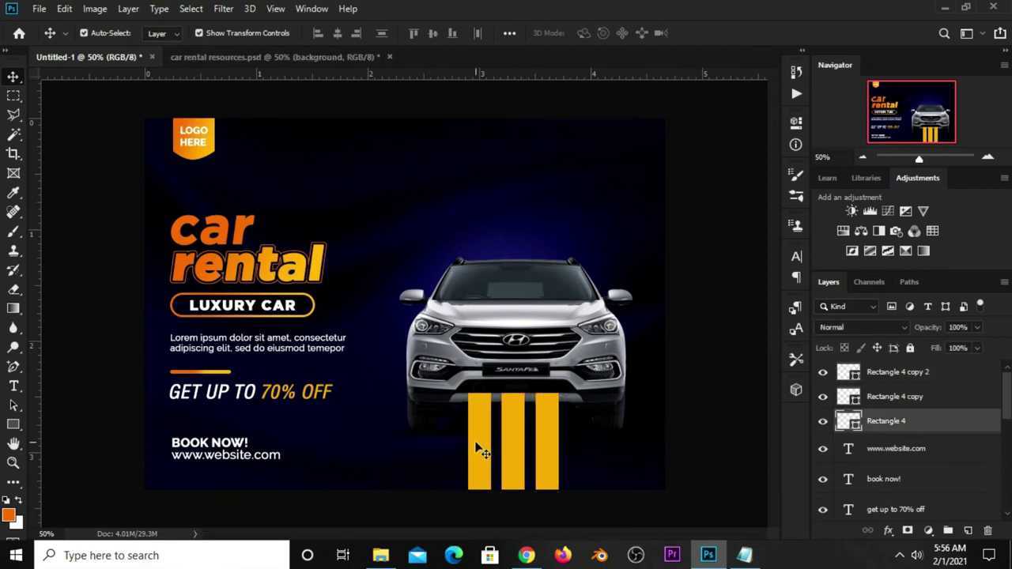
pyautogui.keyDown('shift'); pyautogui.click(515, 443); pyautogui.keyUp('shift')
pyautogui.hotkey('ctrl', 't')
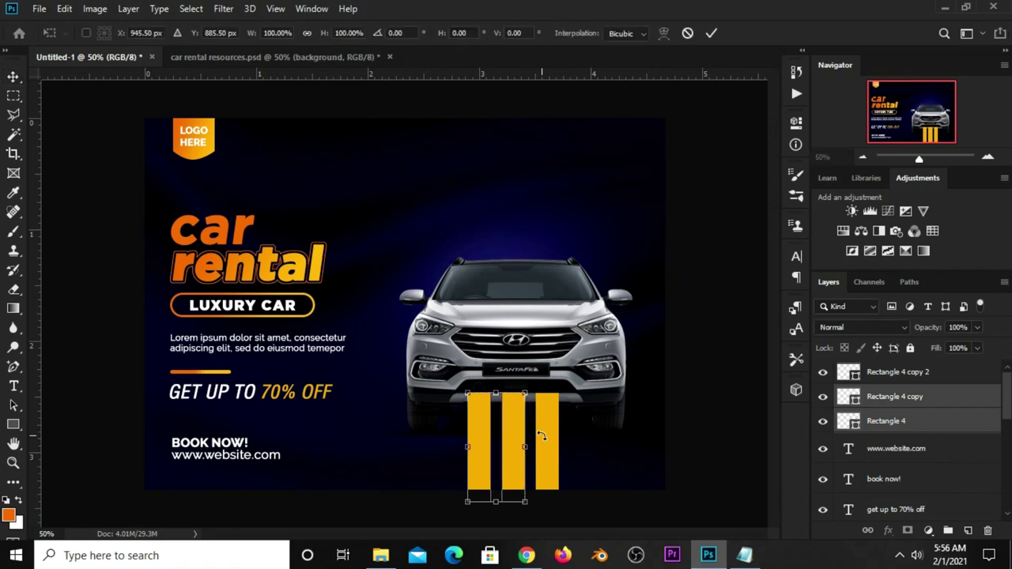
pyautogui.write('945')
pyautogui.press('Return')
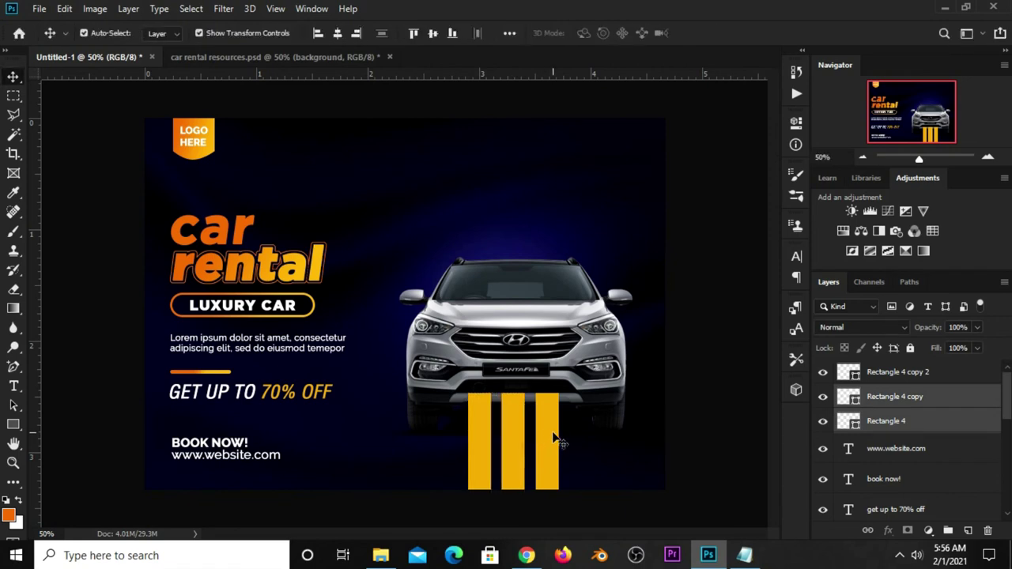
pyautogui.keyDown('shift'); pyautogui.click(553, 441); pyautogui.keyUp('shift')
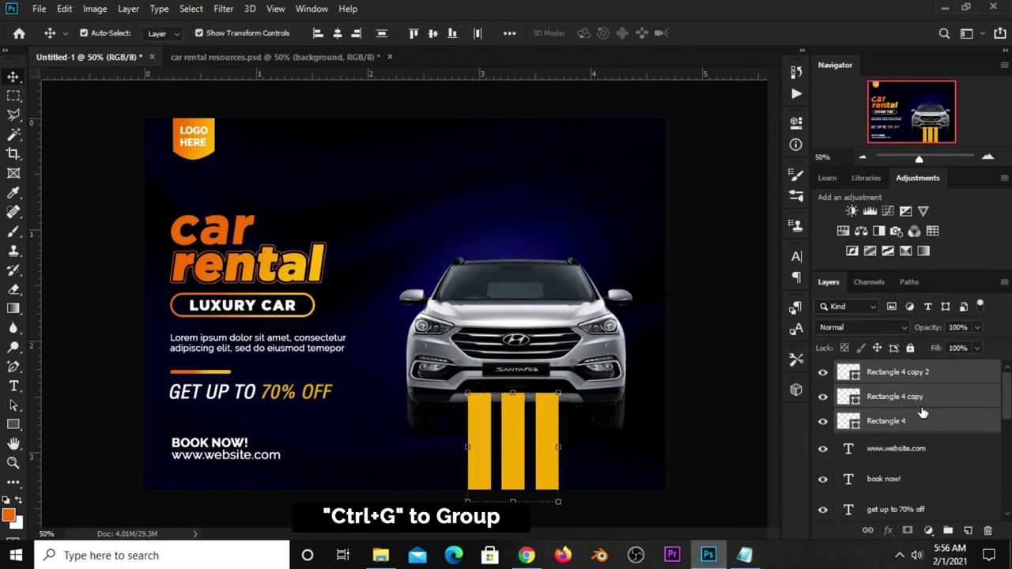
# Group the three yellow stripe layers into Group 4 and convert it to a smart object
pyautogui.hotkey('ctrl', 'g')
pyautogui.click(823, 370)
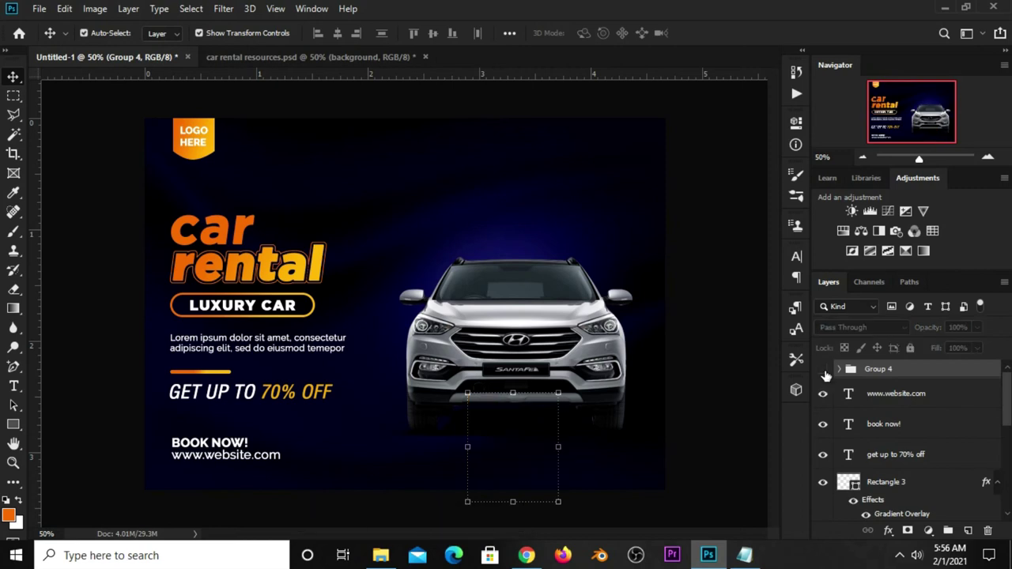
pyautogui.click(823, 370)
pyautogui.press('Up')
pyautogui.press('Up')
pyautogui.press('Up')
pyautogui.press('Up')
pyautogui.press('Up')
pyautogui.press('Up')
pyautogui.press('Up')
pyautogui.press('Up')
pyautogui.press('Up')
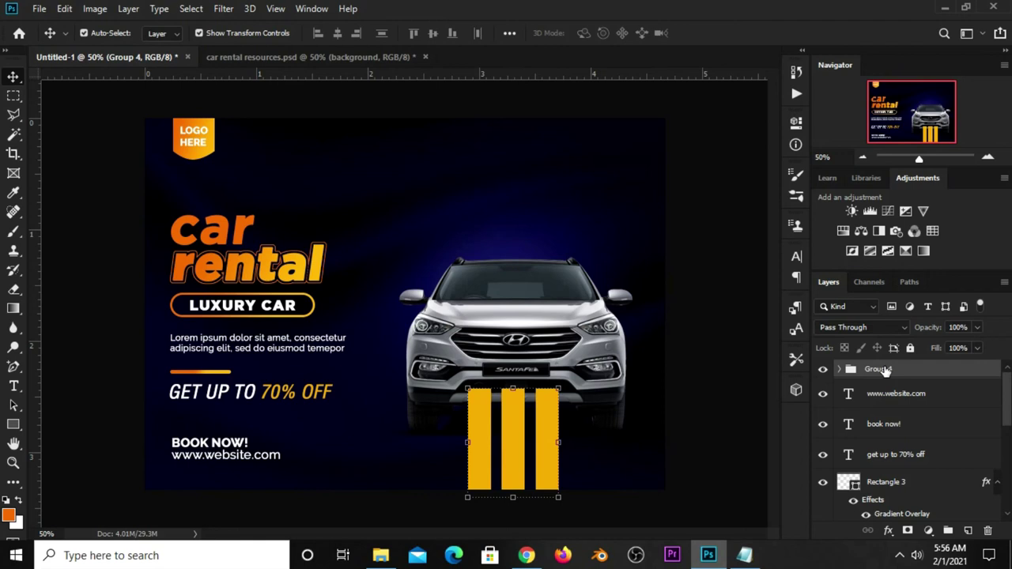
pyautogui.rightClick(885, 372)
pyautogui.click(791, 205)
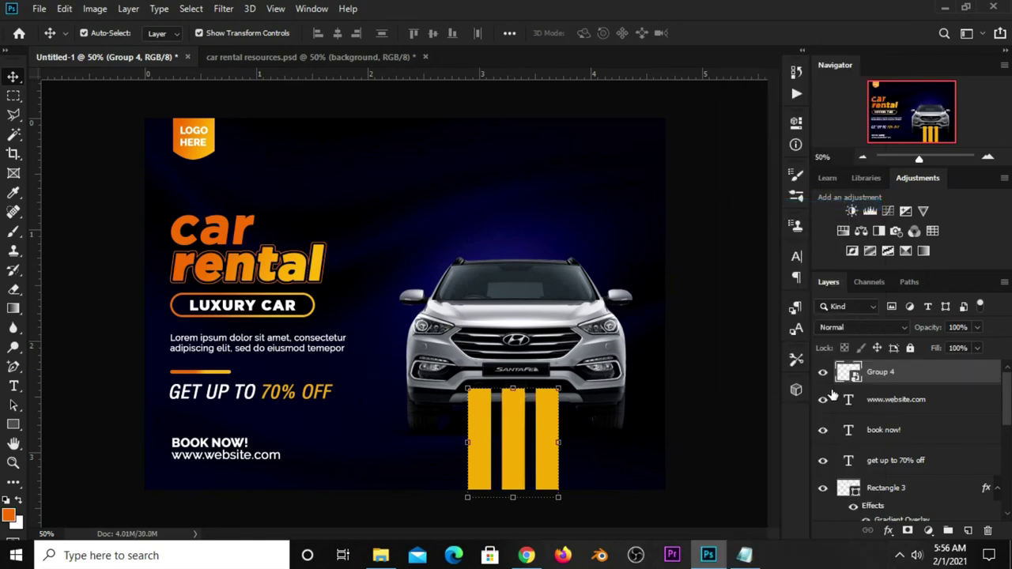
pyautogui.click(823, 383)
pyautogui.click(823, 382)
# Centre Group 4 under the car and add vertical guides at about 2.6 in and 4.04 in
pyautogui.click(682, 331)
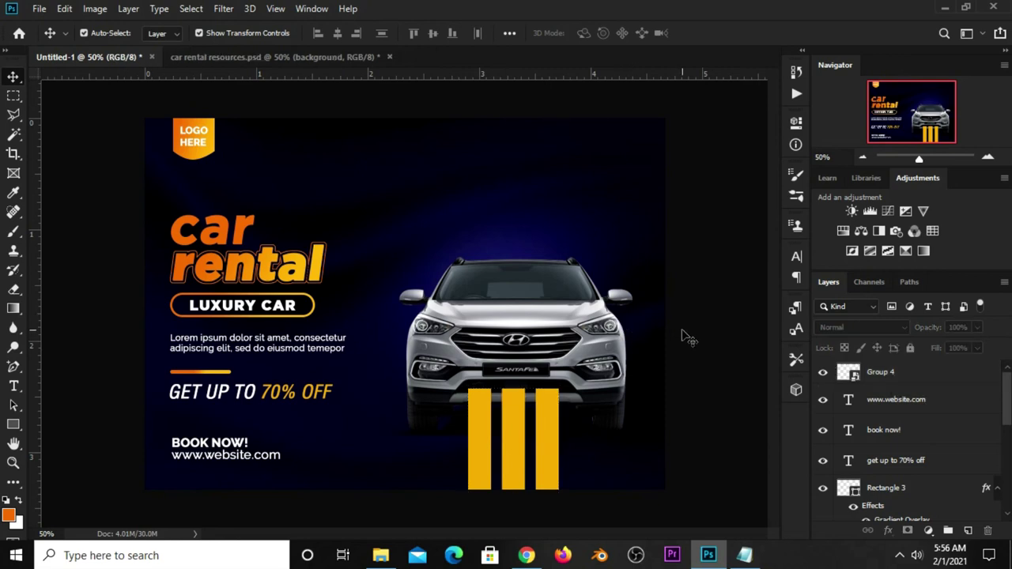
pyautogui.moveTo(505, 427); pyautogui.dragTo(508, 425)
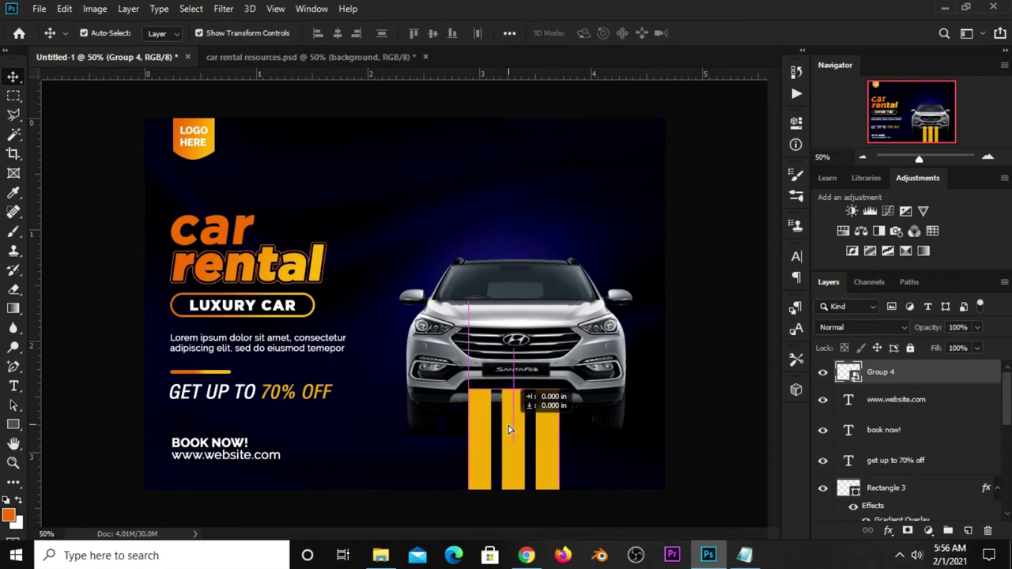
pyautogui.moveTo(509, 426); pyautogui.dragTo(509, 425)
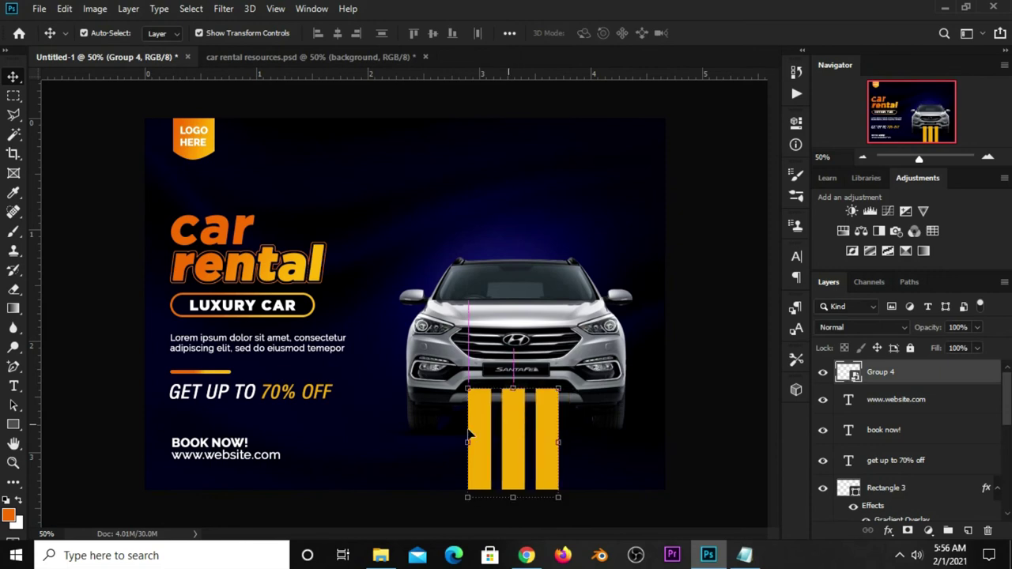
pyautogui.moveTo(33, 448); pyautogui.dragTo(436, 462)
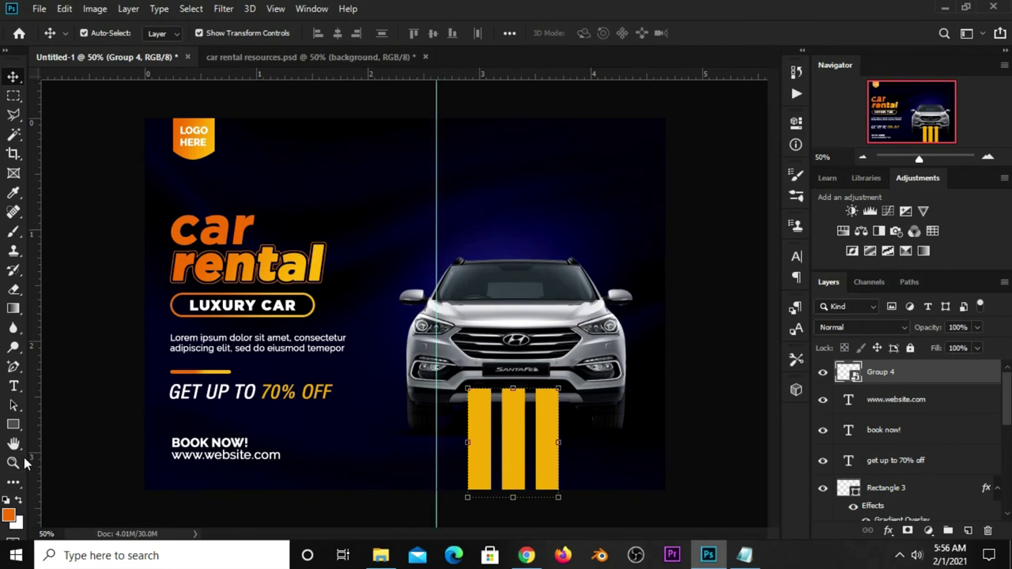
pyautogui.moveTo(59, 456); pyautogui.dragTo(594, 460)
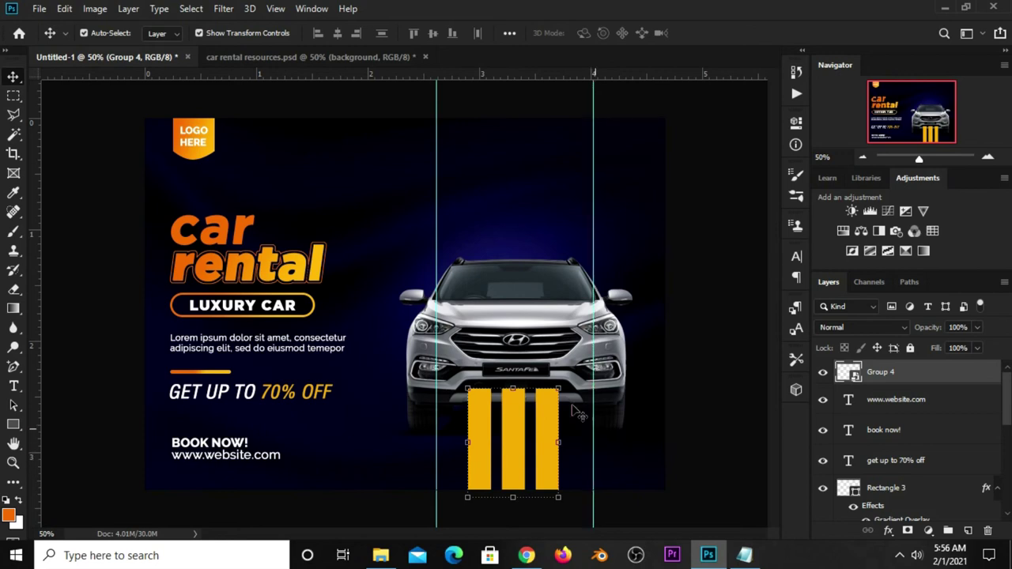
# Marquee-select the area between the guides and align the stripes' horizontal centres to it
pyautogui.click(13, 95)
pyautogui.click(63, 96)
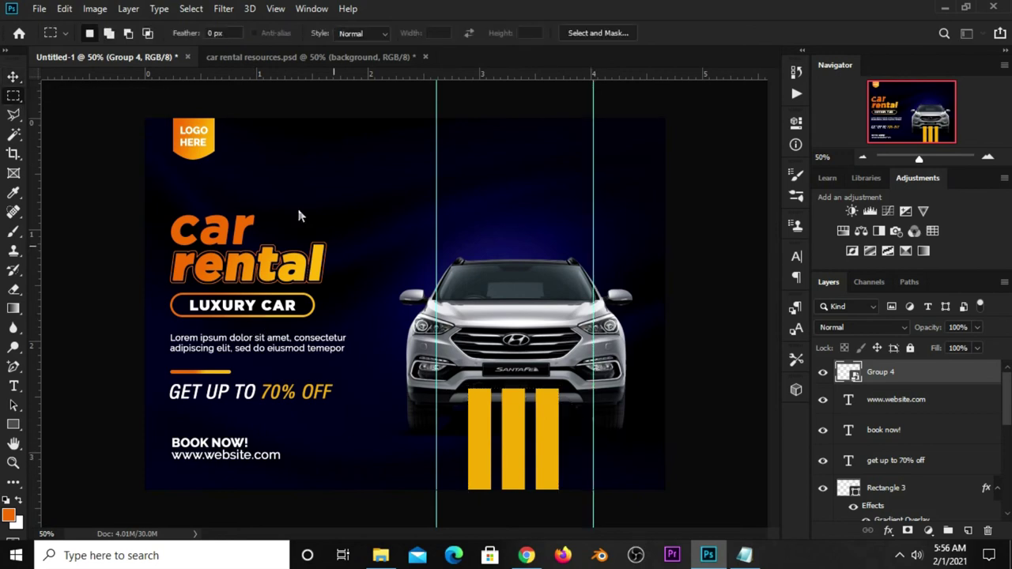
pyautogui.moveTo(438, 302); pyautogui.dragTo(593, 369)
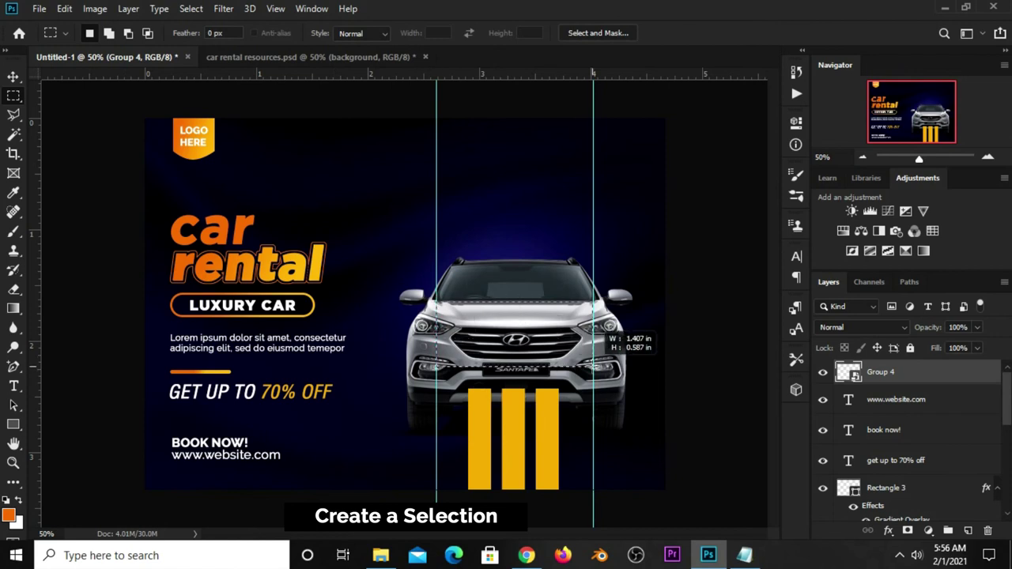
pyautogui.click(14, 77)
pyautogui.click(63, 77)
pyautogui.click(338, 33)
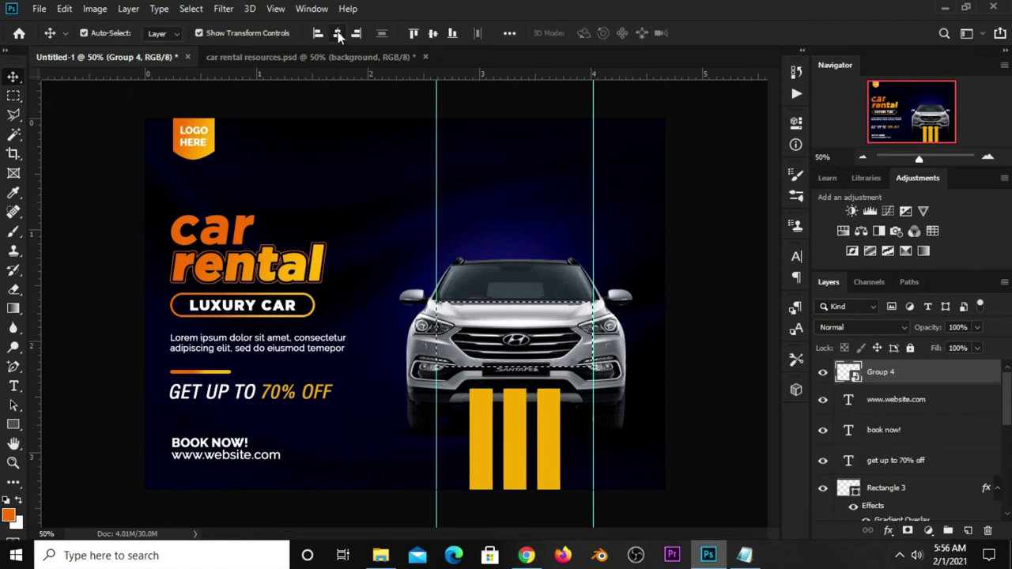
pyautogui.hotkey('ctrl', 'd')
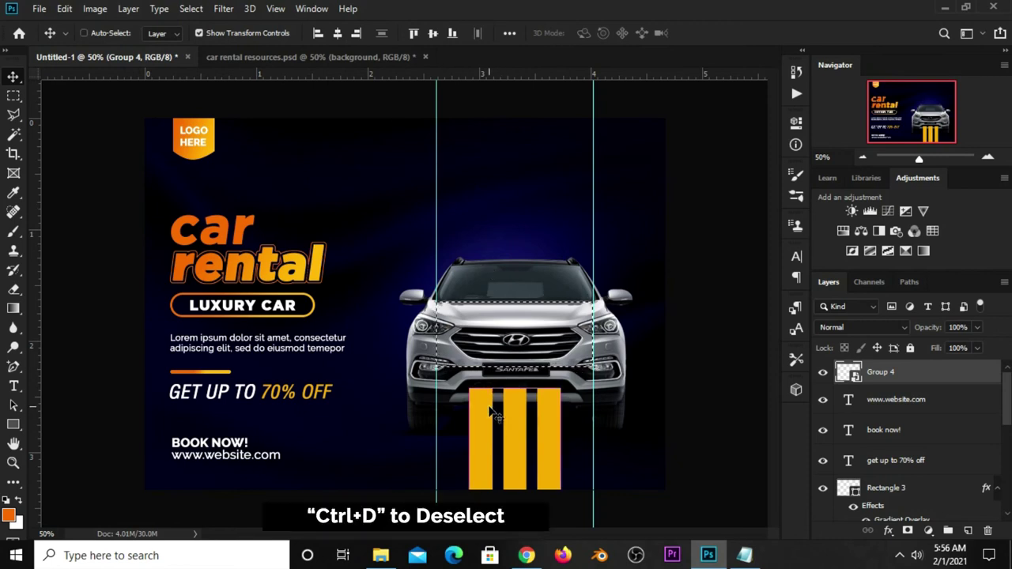
# Clear all guides from the canvas and make the stripes group active again
pyautogui.click(276, 9)
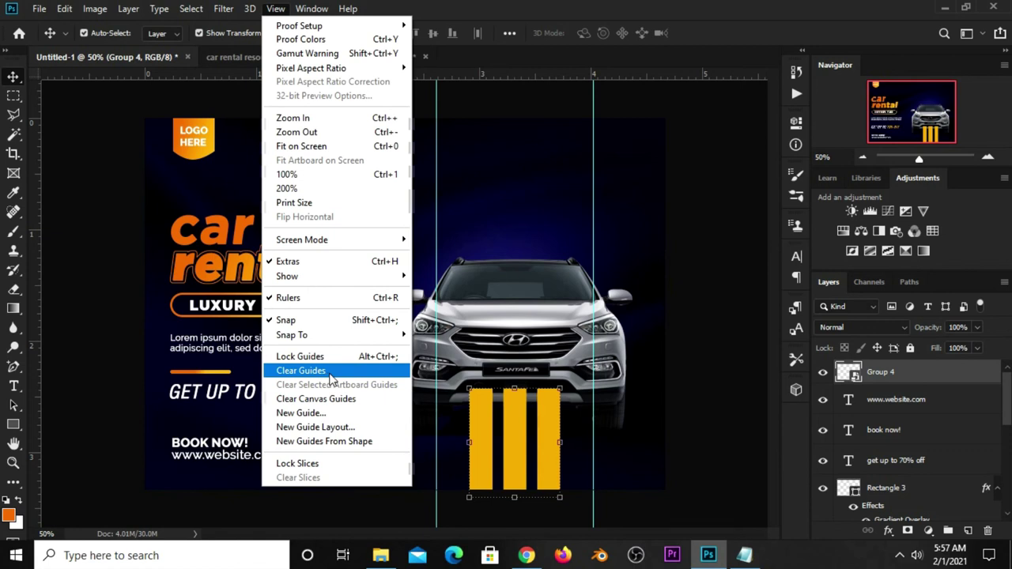
pyautogui.click(312, 371)
pyautogui.click(499, 433)
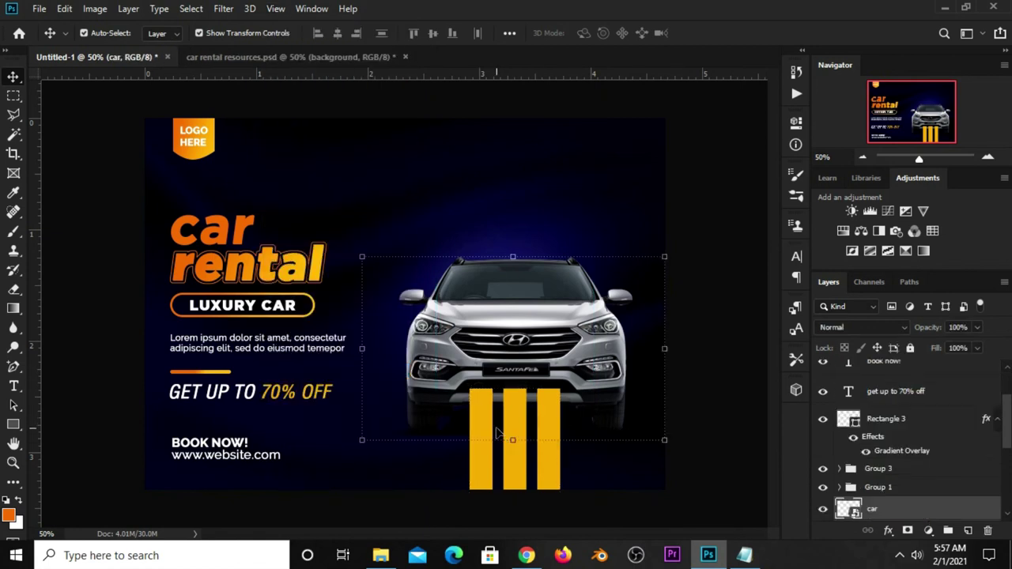
pyautogui.click(483, 465)
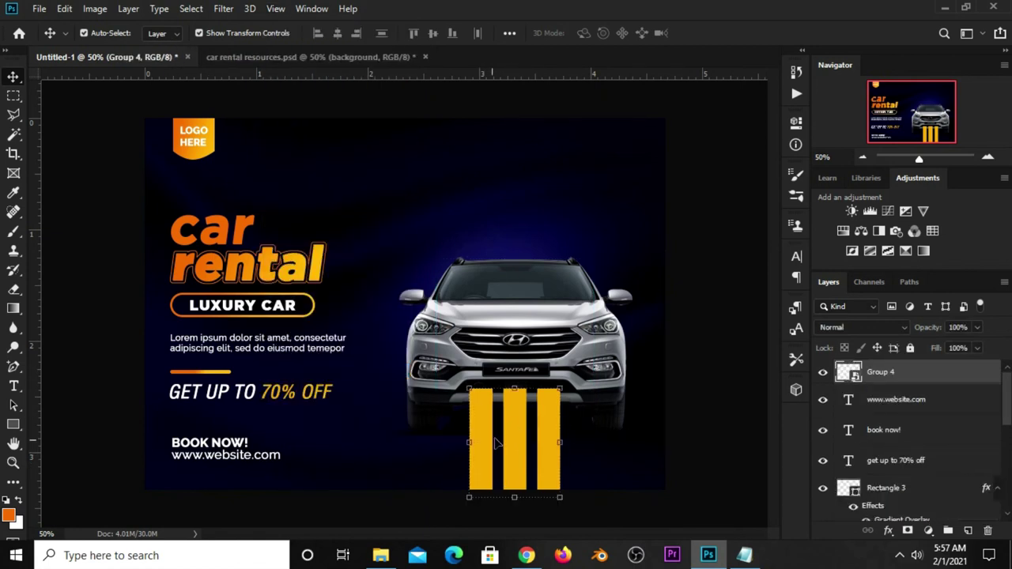
# Warp Group 4 with the Arc preset at a -22.3% bend and commit it
pyautogui.hotkey('ctrl', 't')
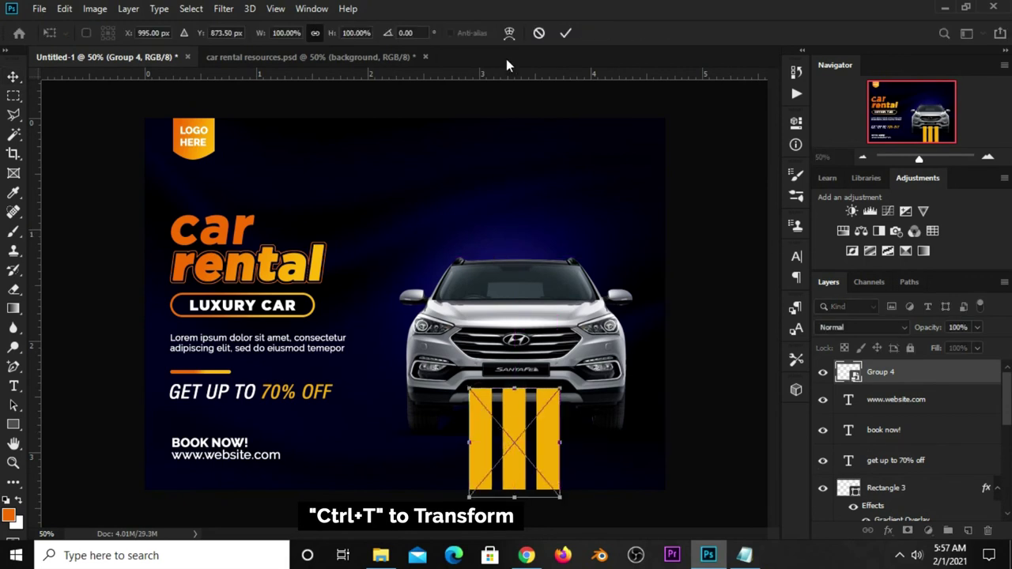
pyautogui.click(509, 33)
pyautogui.click(231, 31)
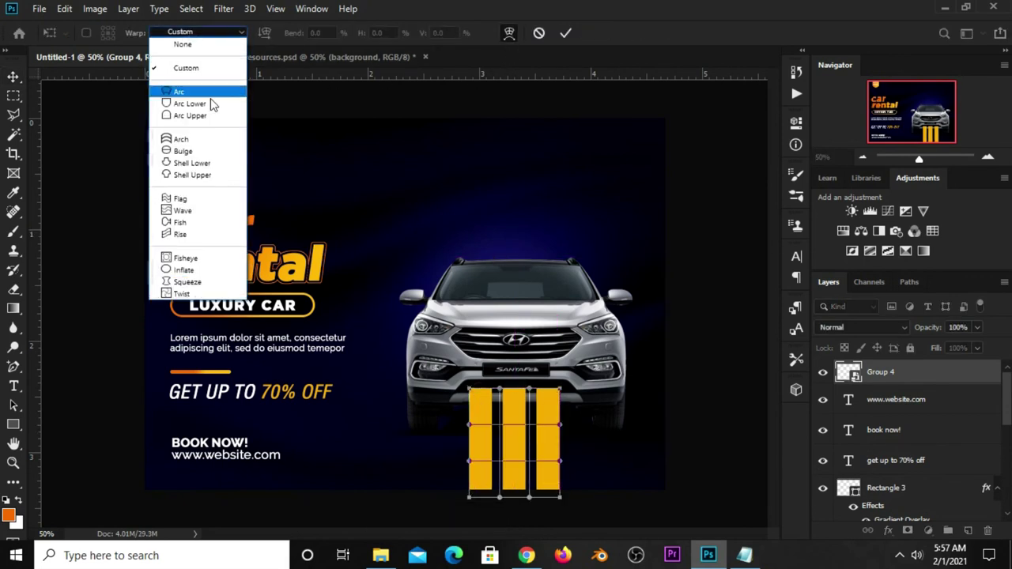
pyautogui.click(188, 92)
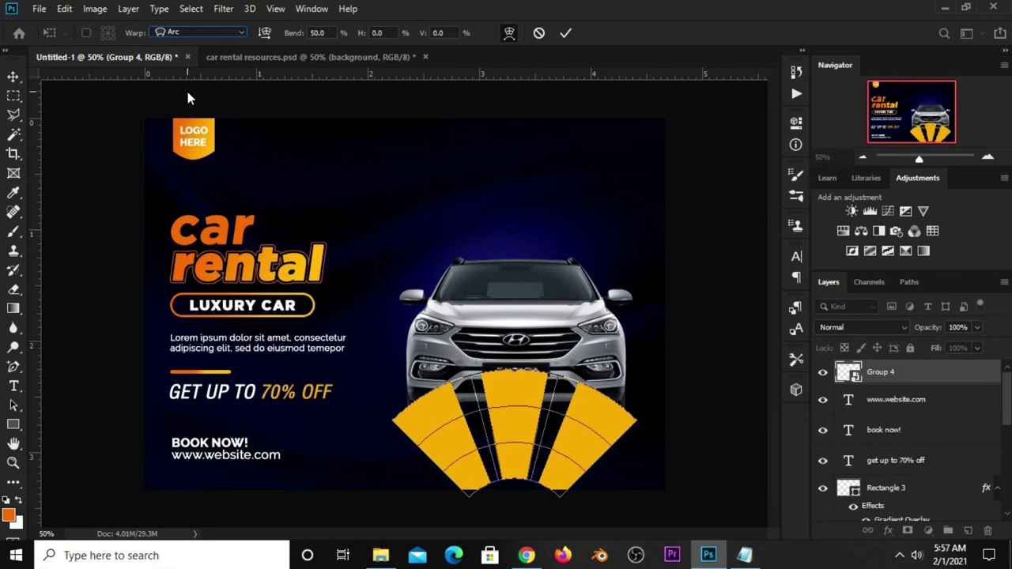
pyautogui.click(313, 33)
pyautogui.write('22')
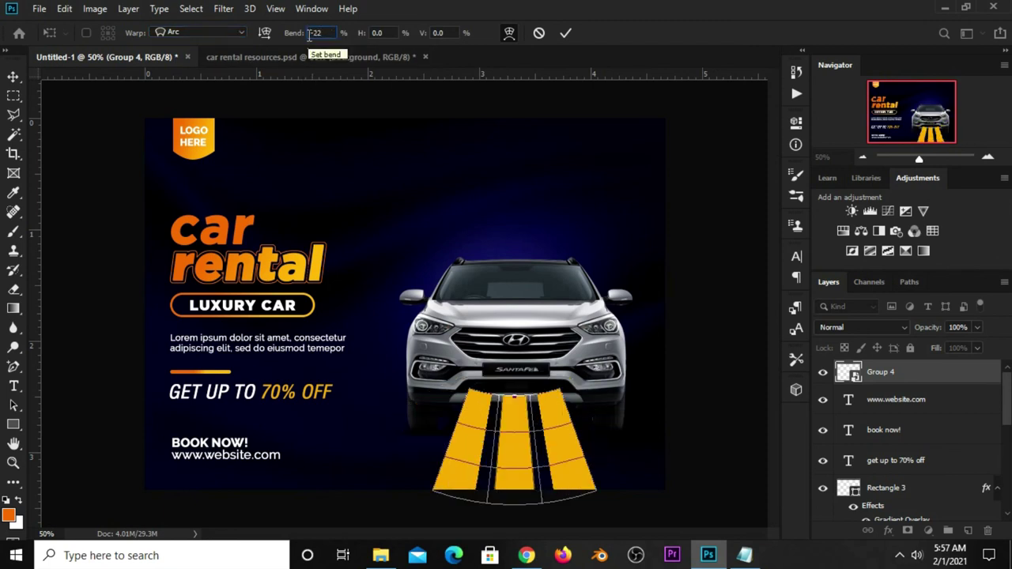
pyautogui.write('.3')
pyautogui.moveTo(332, 33); pyautogui.dragTo(311, 33)
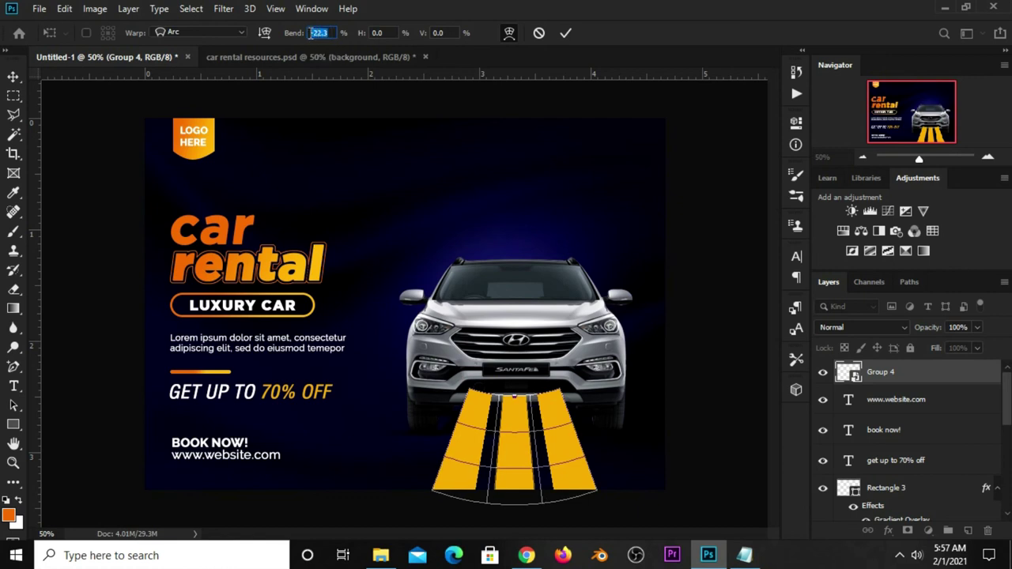
pyautogui.click(567, 32)
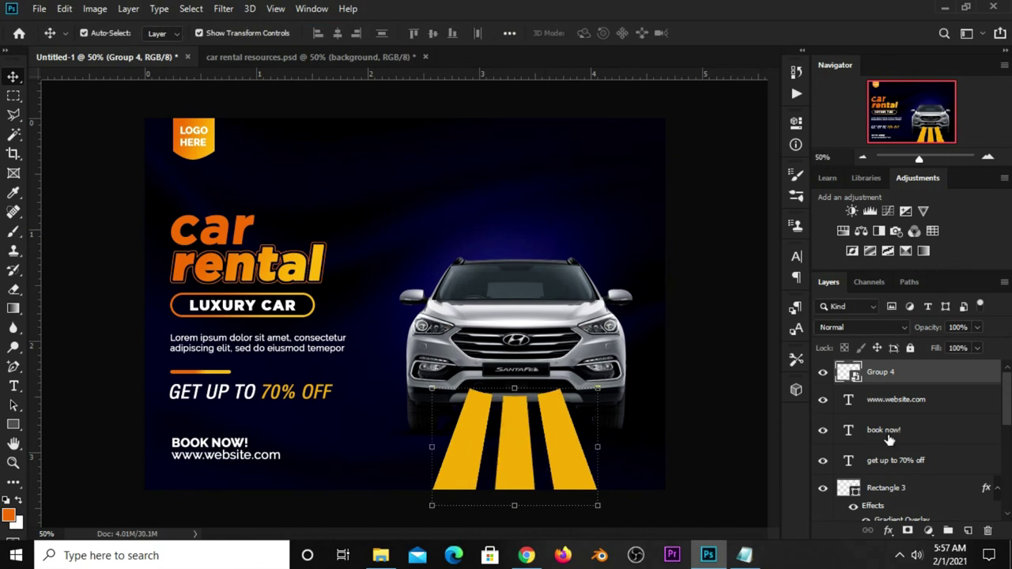
# Move Group 4 below the car layer and lower its opacity to 74%
pyautogui.moveTo(906, 376)
pyautogui.mouseDown()
pyautogui.moveTo(900, 551)
pyautogui.moveTo(890, 356)
pyautogui.moveTo(890, 453)
pyautogui.mouseUp()
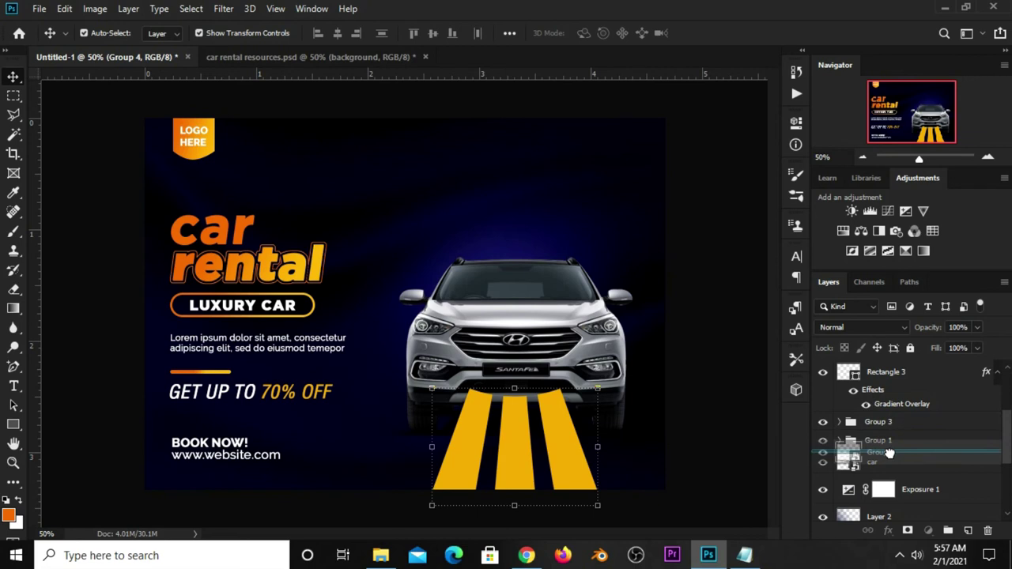
pyautogui.moveTo(889, 453); pyautogui.dragTo(896, 473)
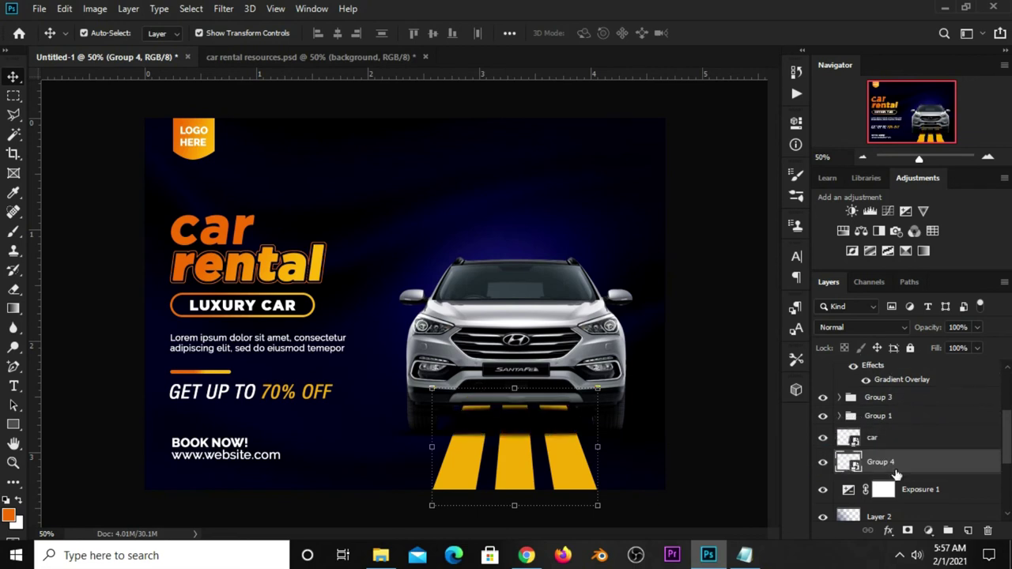
pyautogui.click(708, 407)
pyautogui.click(893, 472)
pyautogui.click(976, 330)
pyautogui.moveTo(967, 346); pyautogui.dragTo(960, 347)
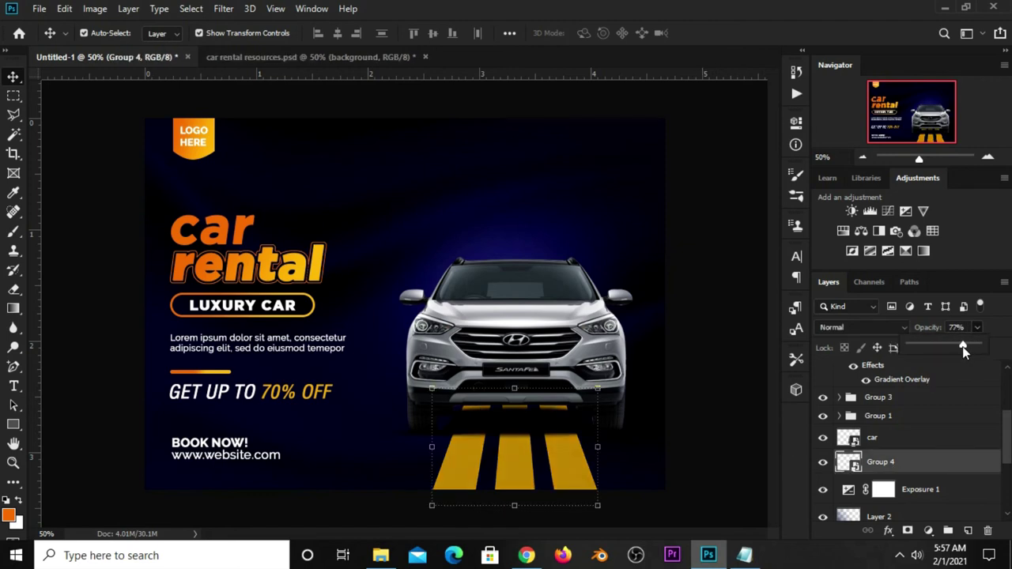
pyautogui.click(740, 401)
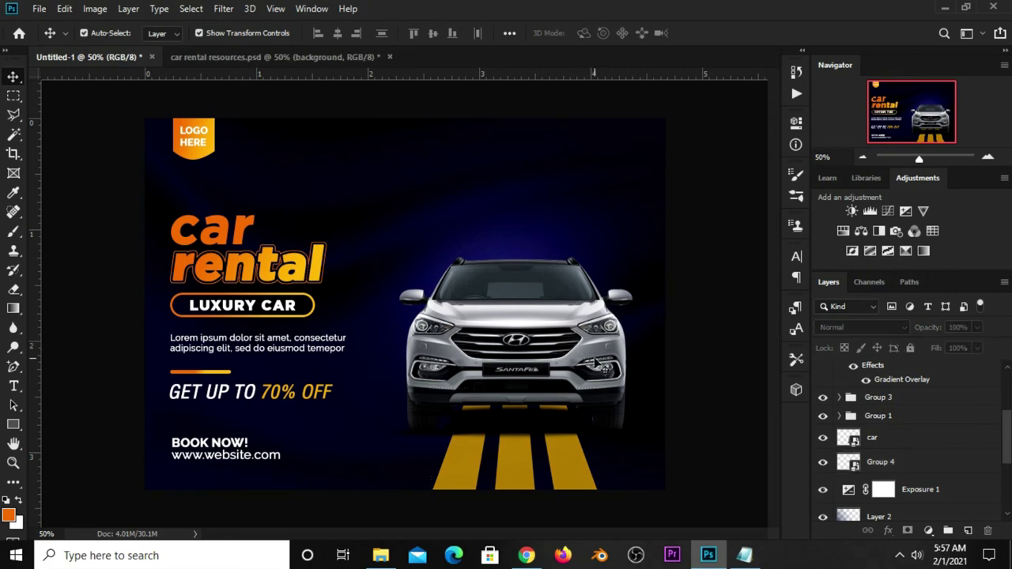
# Draw a tall rectangle left of the car with #e6a407 fill and no stroke
pyautogui.click(13, 425)
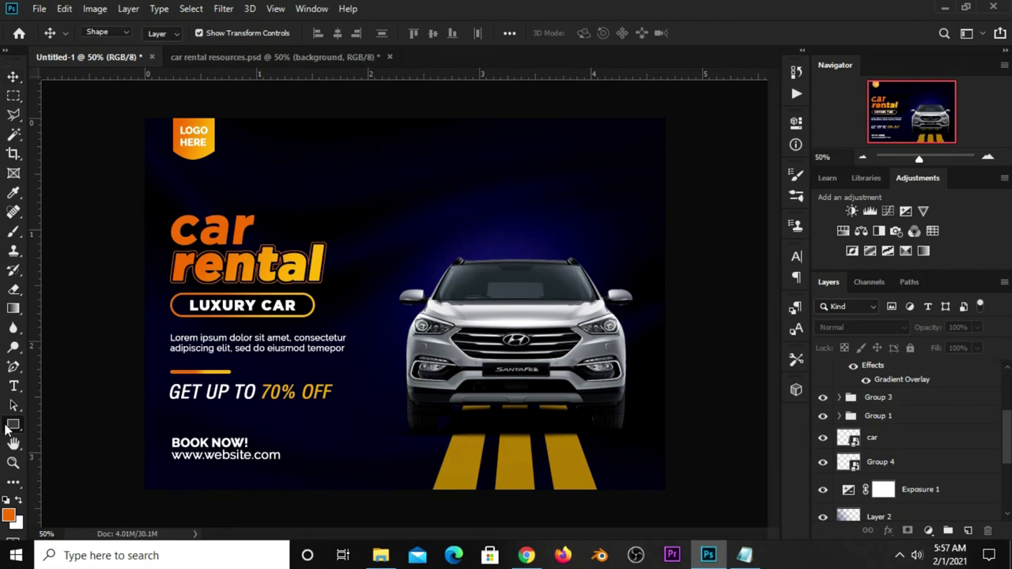
pyautogui.click(79, 425)
pyautogui.moveTo(376, 178); pyautogui.dragTo(402, 413)
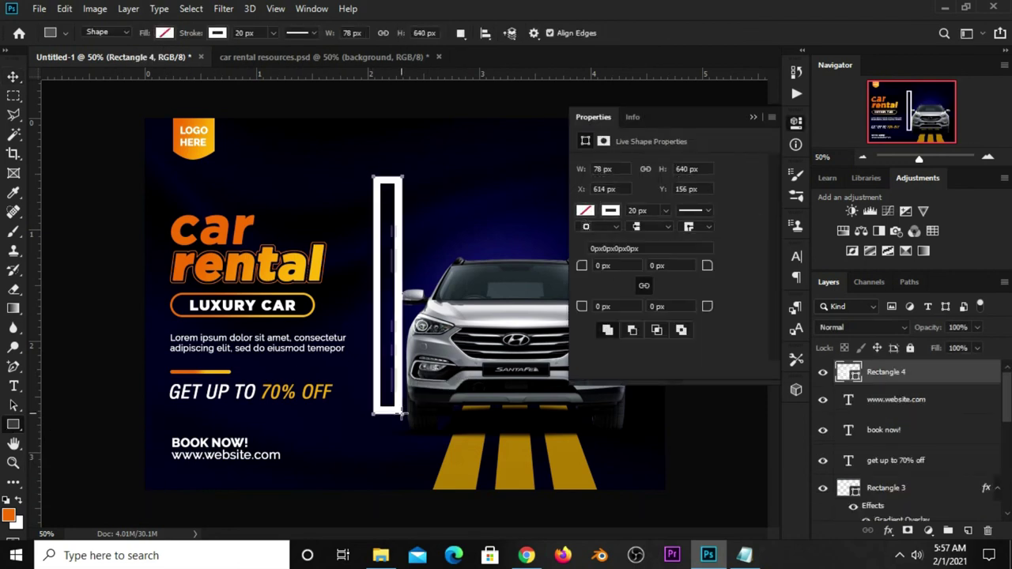
pyautogui.click(586, 211)
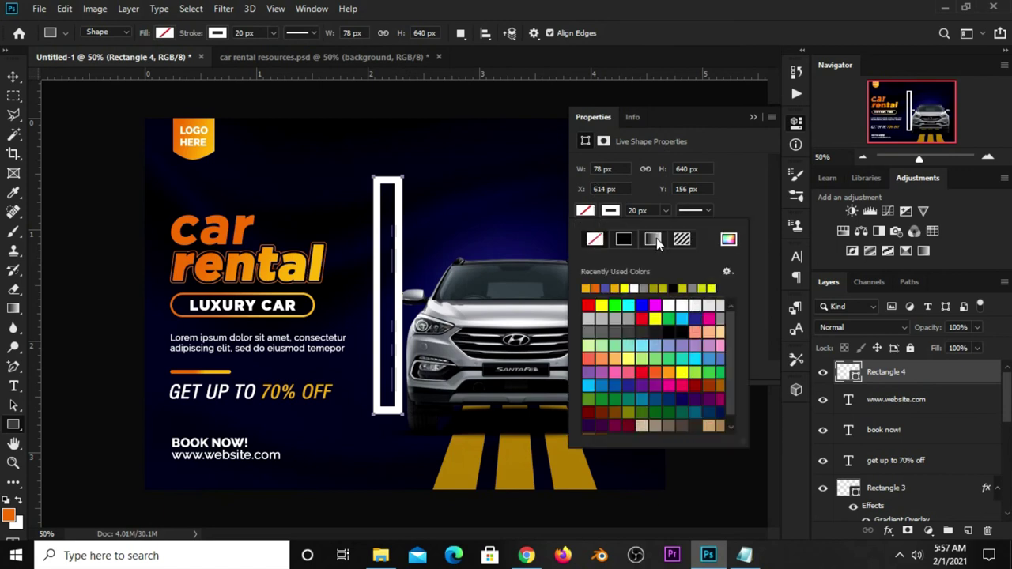
pyautogui.click(729, 239)
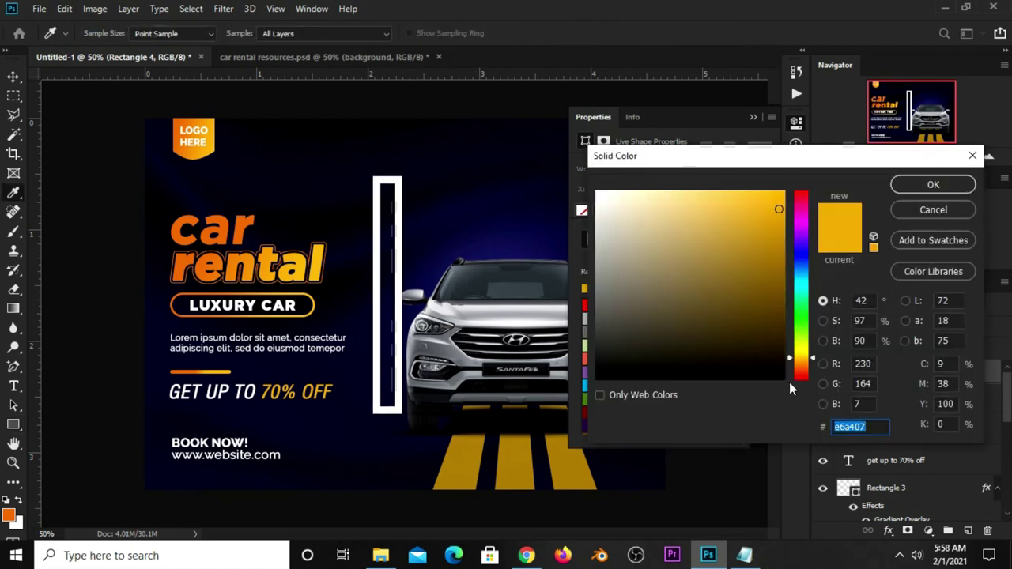
pyautogui.click(899, 184)
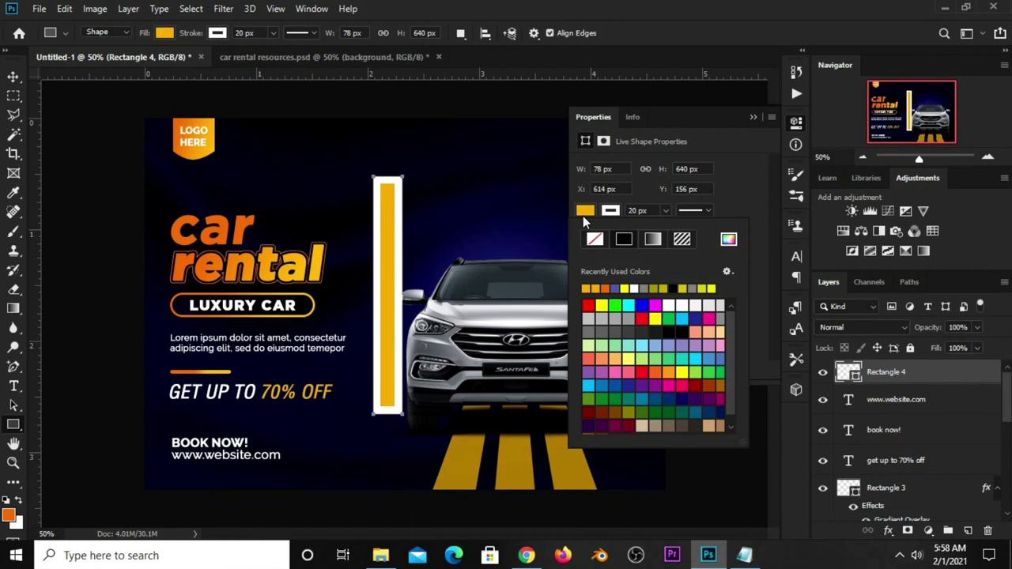
pyautogui.click(606, 210)
pyautogui.click(595, 239)
pyautogui.click(752, 117)
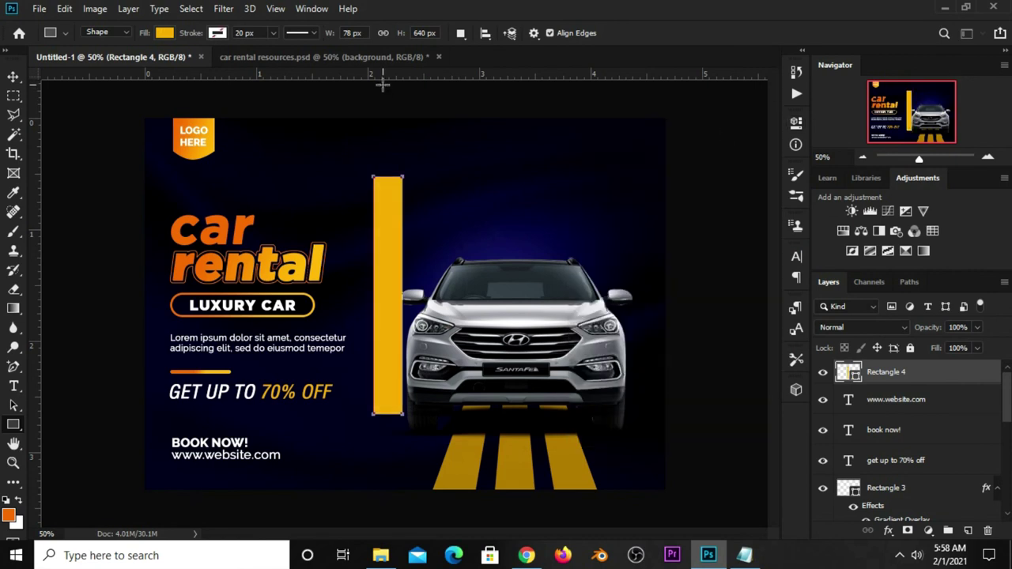
# Resize the rectangle to 79.28 px wide by 783 px high
pyautogui.click(342, 33)
pyautogui.write('8')
pyautogui.doubleClick(364, 34)
pyautogui.click(436, 32)
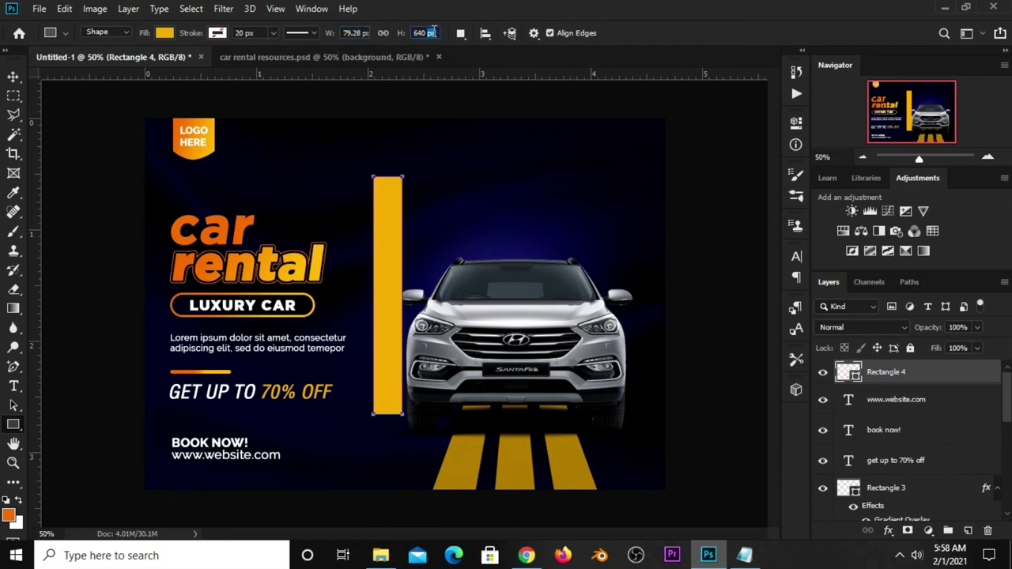
pyautogui.write('760')
pyautogui.doubleClick(426, 35)
pyautogui.press('Return')
pyautogui.click(13, 77)
pyautogui.click(79, 91)
pyautogui.click(16, 79)
pyautogui.click(67, 76)
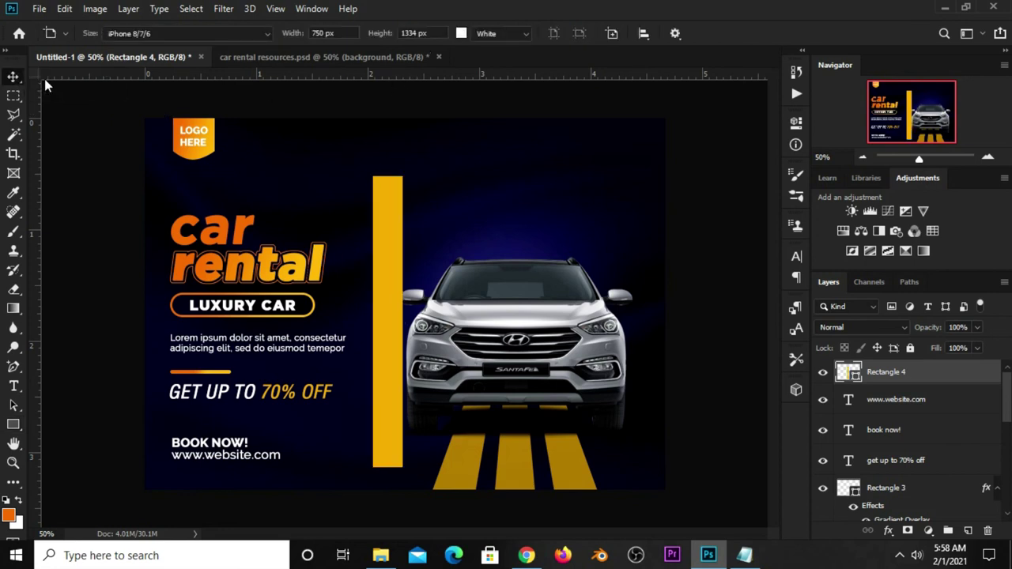
# Move the yellow bar over the car, duplicate it into three evenly spaced bars, and select all three
pyautogui.moveTo(382, 326); pyautogui.dragTo(478, 228)
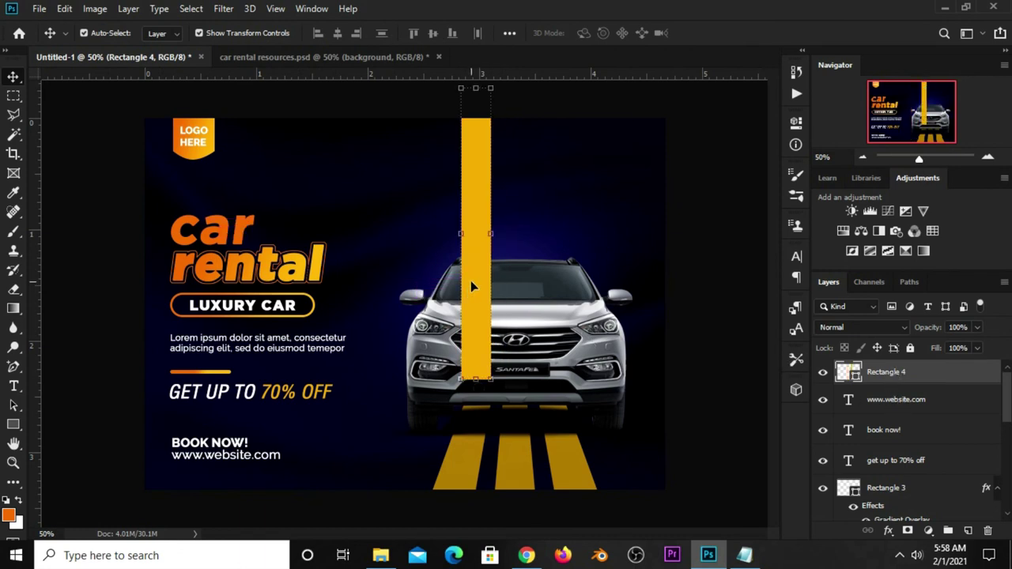
pyautogui.moveTo(470, 254)
pyautogui.mouseDown()
pyautogui.moveTo(558, 249)
pyautogui.moveTo(551, 257)
pyautogui.mouseUp()
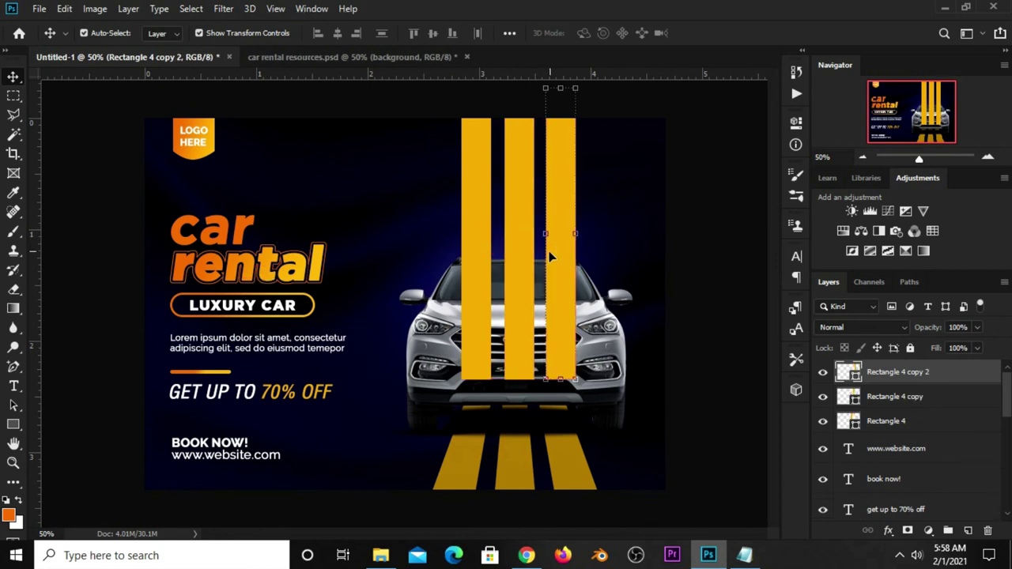
pyautogui.keyDown('shift'); pyautogui.click(477, 259); pyautogui.keyUp('shift')
pyautogui.keyDown('ctrl'); pyautogui.click(907, 404); pyautogui.keyUp('ctrl')
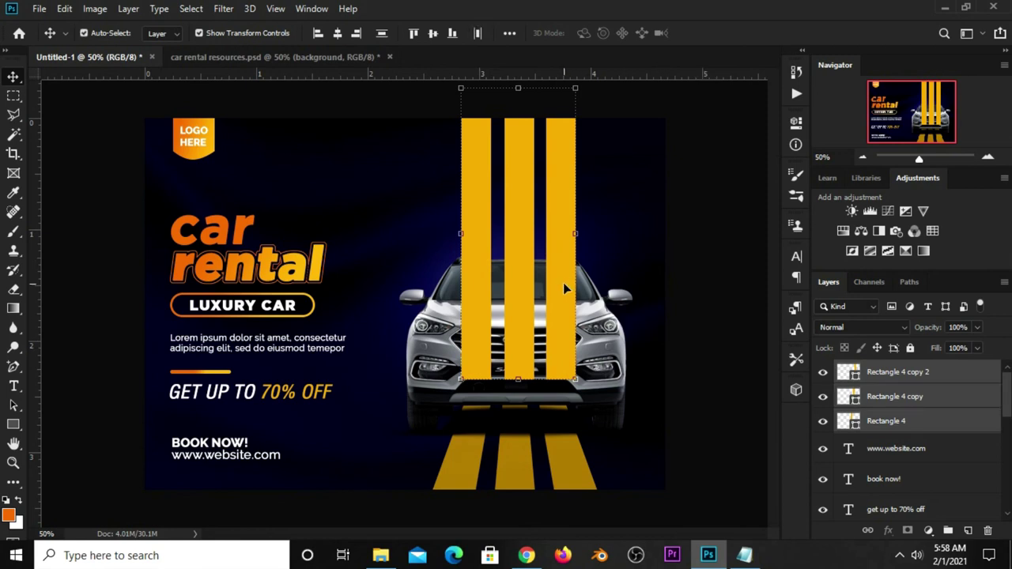
# Group the three bars into Group 5 and scale them slightly narrower to 96.75%
pyautogui.hotkey('ctrl', 'g')
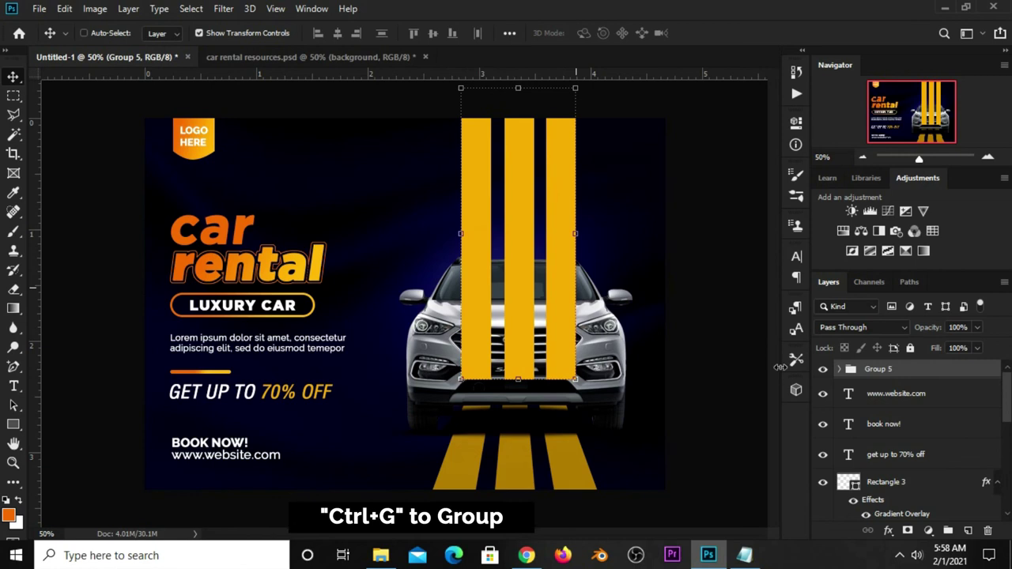
pyautogui.click(824, 370)
pyautogui.click(823, 370)
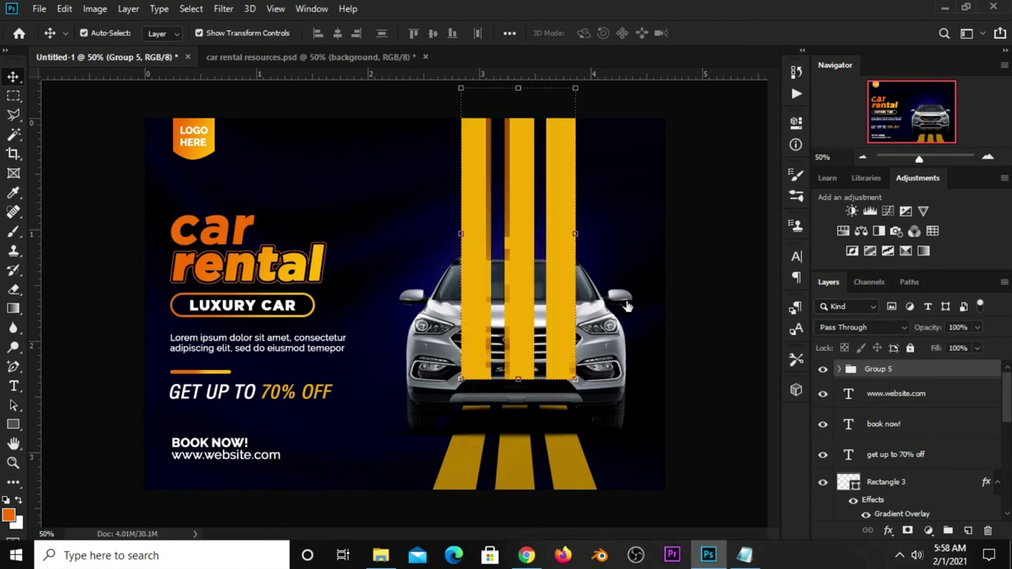
pyautogui.hotkey('ctrl', 't')
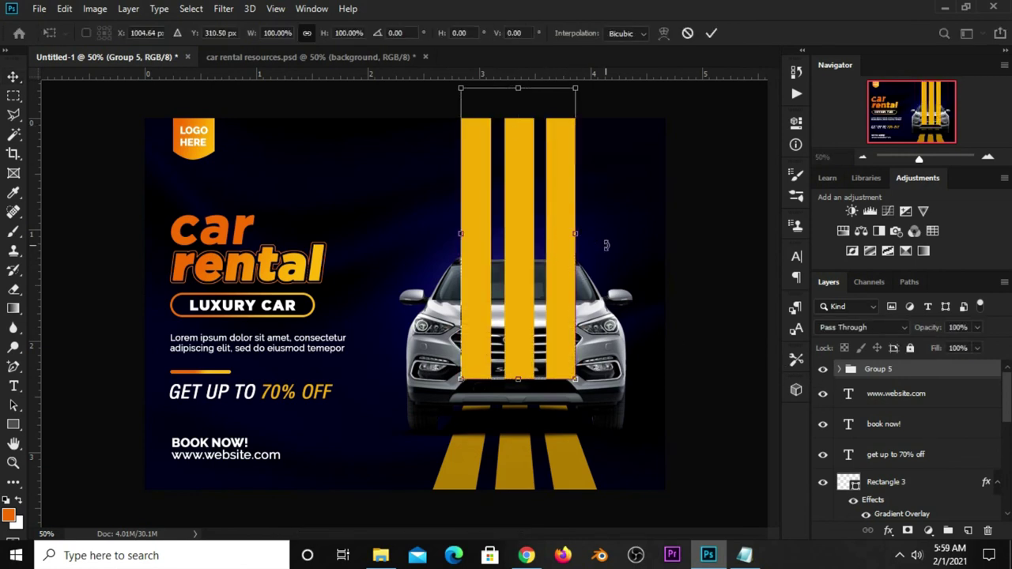
pyautogui.moveTo(579, 233); pyautogui.dragTo(575, 226)
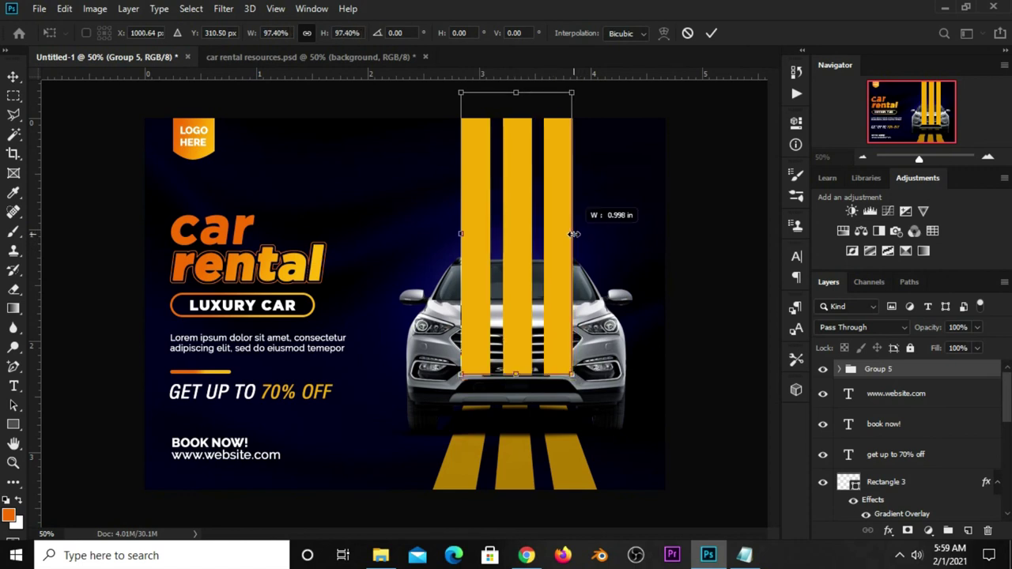
pyautogui.press('Left')
pyautogui.press('Left')
pyautogui.click(712, 33)
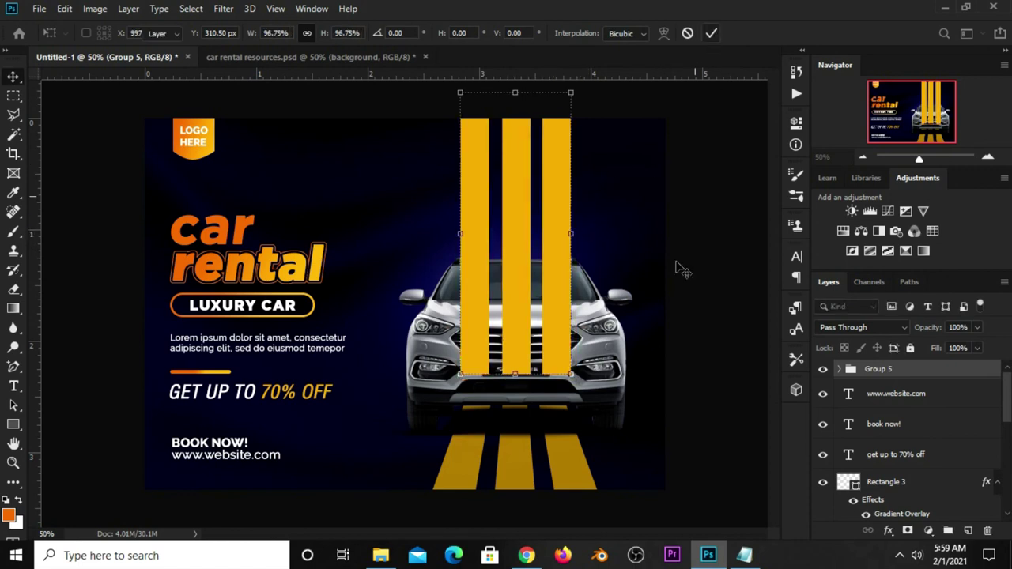
# Lower Group 5's opacity to 89%
pyautogui.click(822, 370)
pyautogui.click(823, 370)
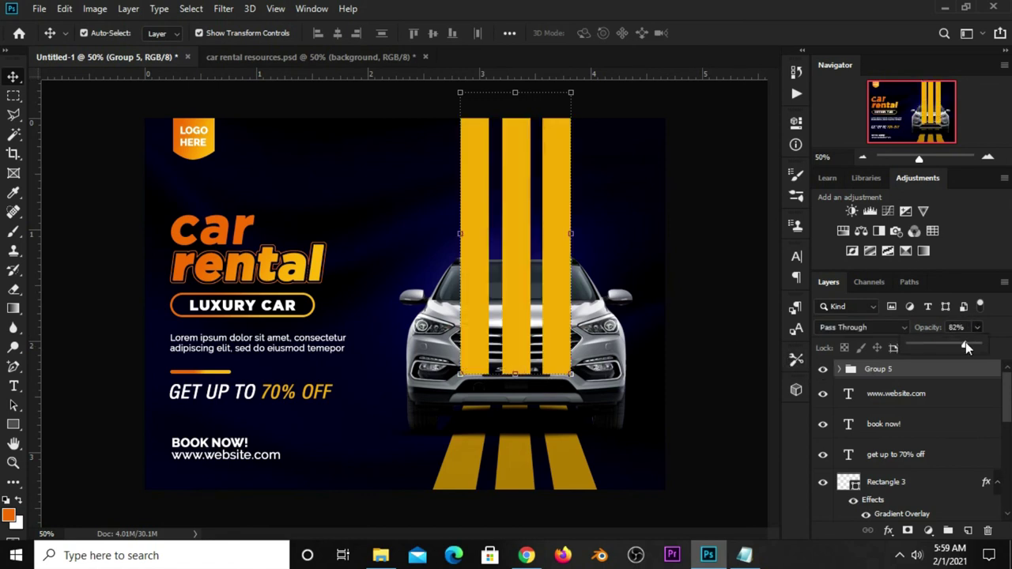
pyautogui.click(899, 369)
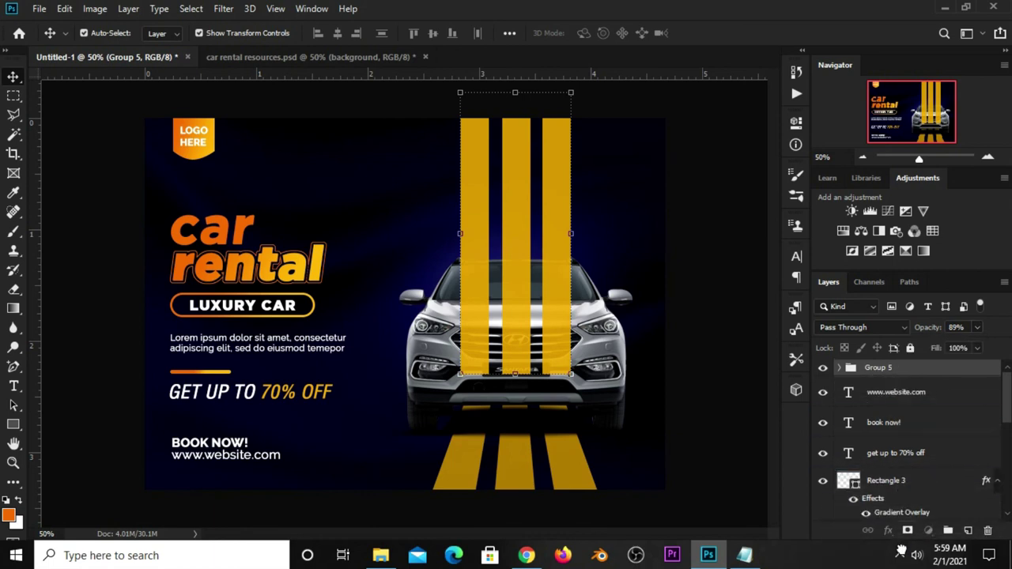
pyautogui.scroll(-2, 870, 506)
pyautogui.scroll(-4, 870, 506)
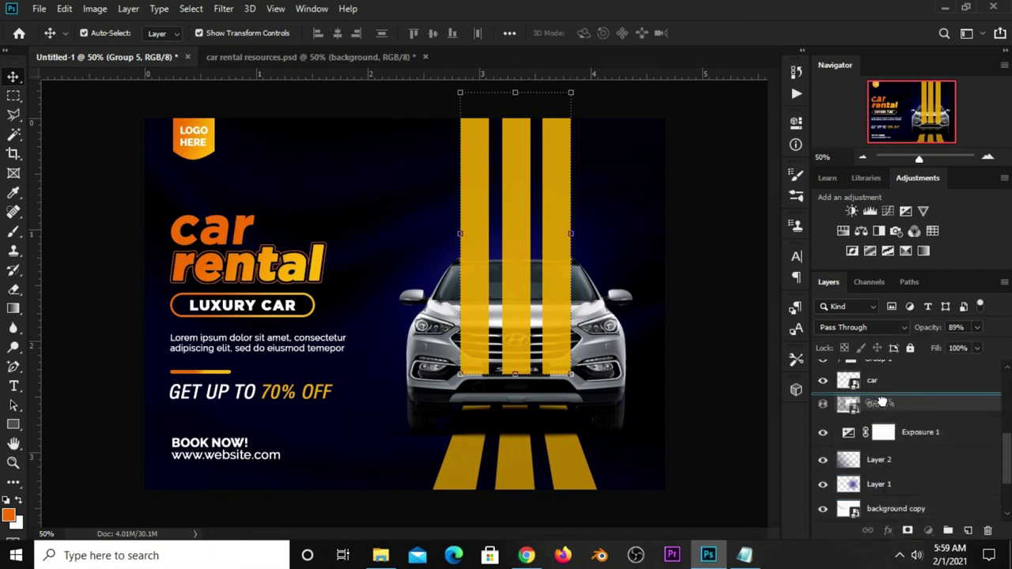
# Move Group 5 below the car layer and toggle the car's visibility to check
pyautogui.moveTo(900, 551); pyautogui.dragTo(881, 393)
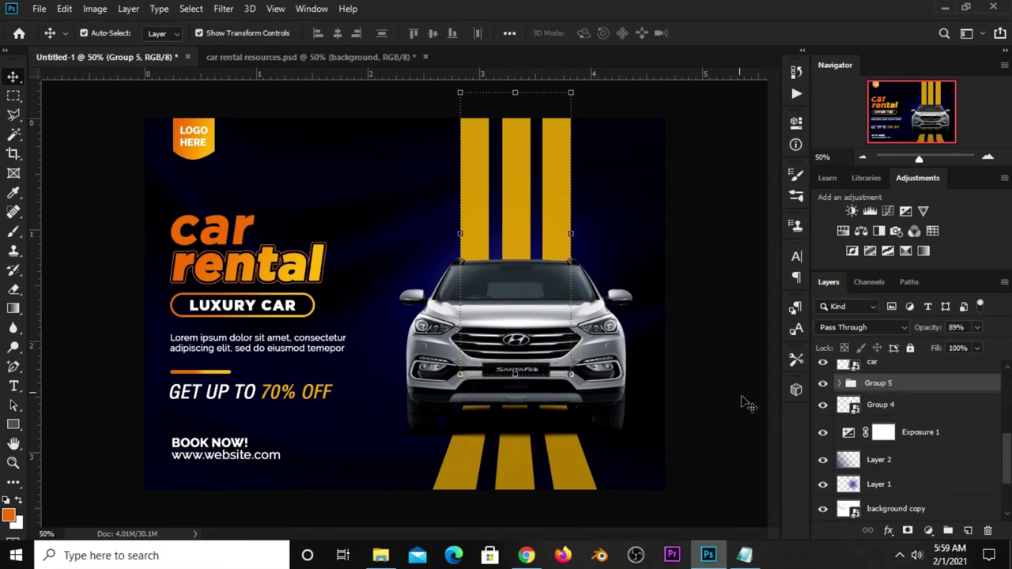
pyautogui.click(722, 364)
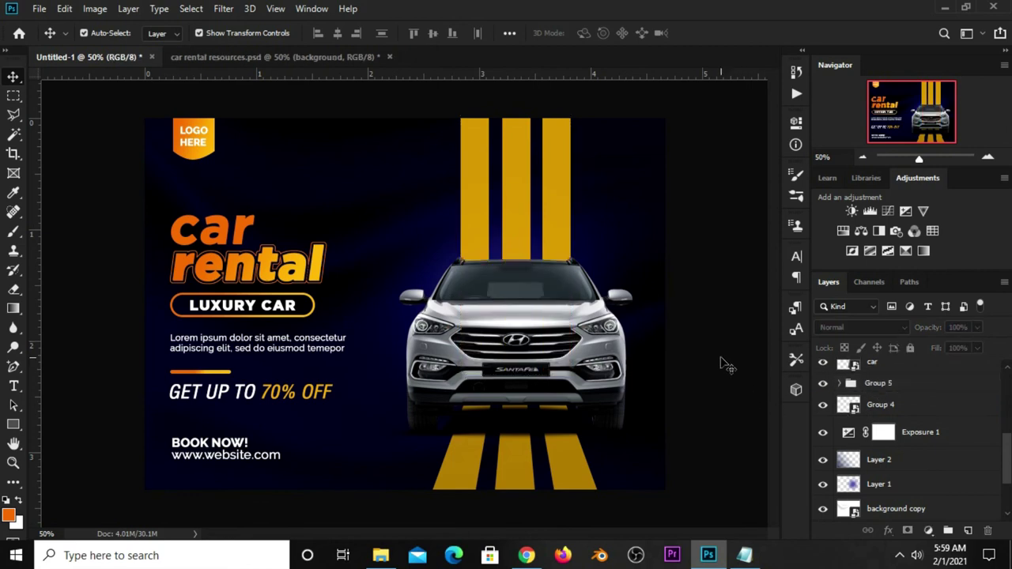
pyautogui.click(574, 366)
pyautogui.click(823, 372)
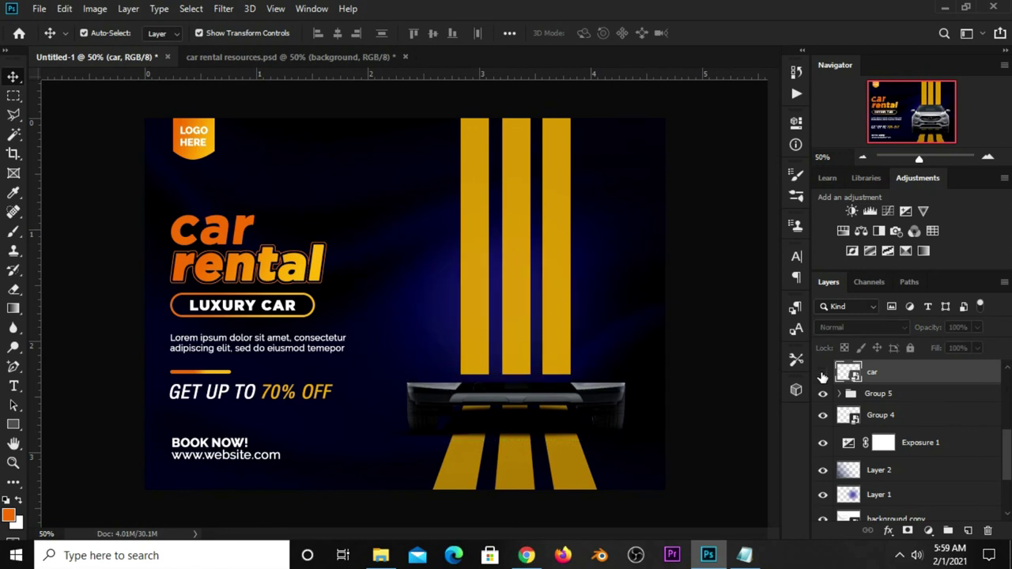
pyautogui.click(823, 373)
pyautogui.click(726, 365)
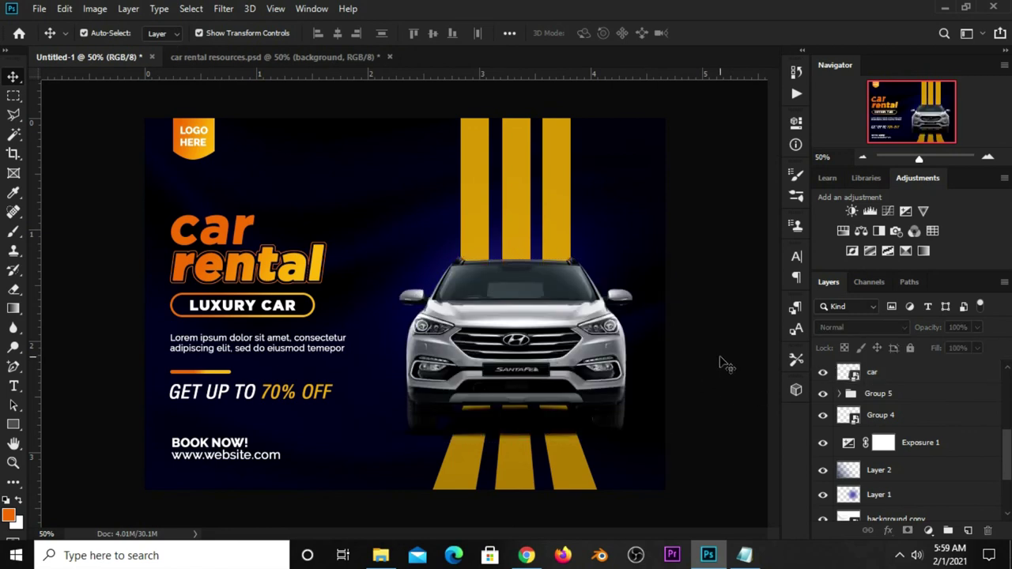
pyautogui.press('ctrl')
# Drag the three-dot shape from car rental resources.psd into the banner below GET UP TO 70% OFF
pyautogui.moveTo(712, 356); pyautogui.dragTo(368, 275)
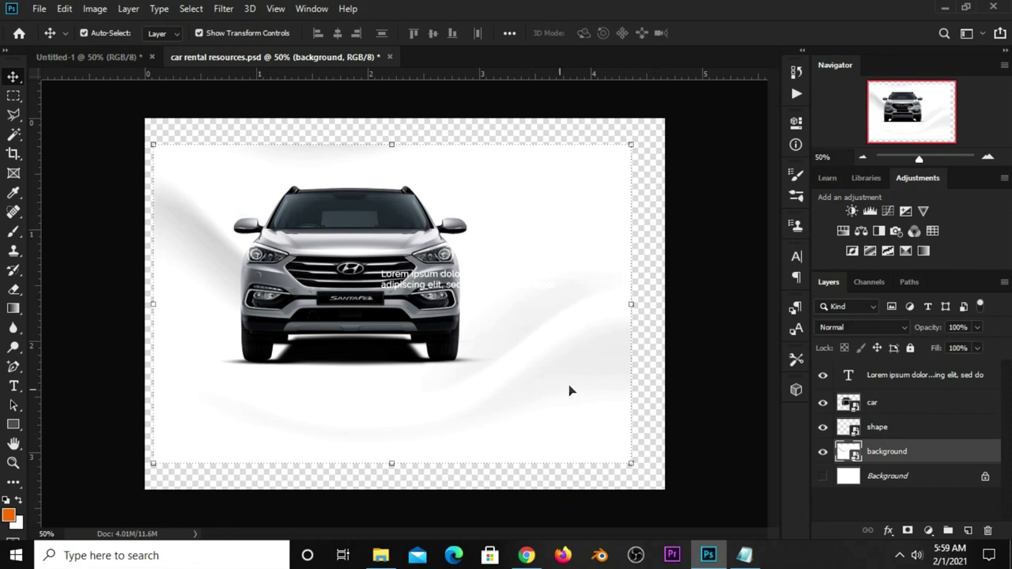
pyautogui.click(904, 437)
pyautogui.press('ctrl')
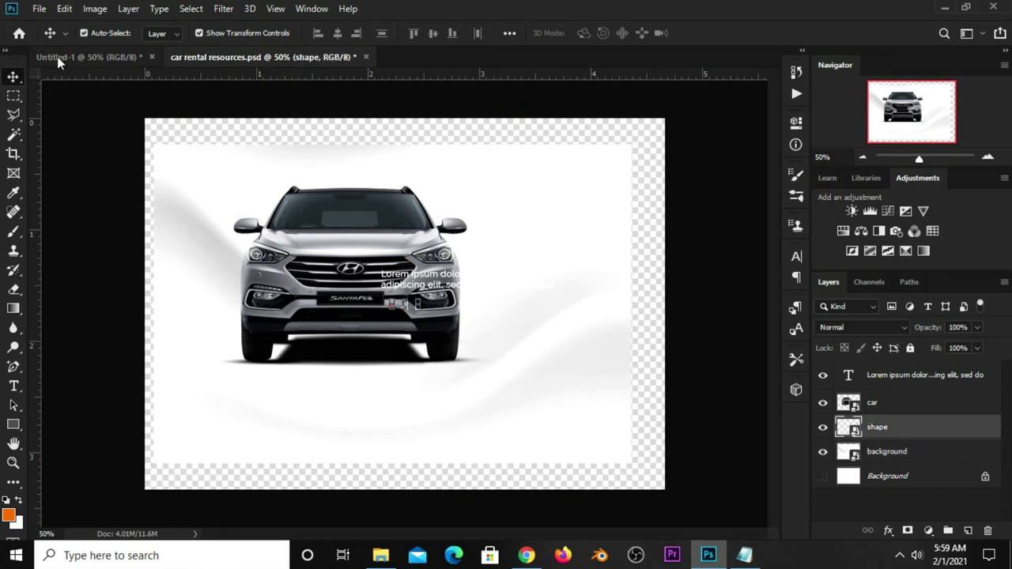
pyautogui.moveTo(57, 56)
pyautogui.mouseDown()
pyautogui.moveTo(413, 306)
pyautogui.moveTo(191, 427)
pyautogui.mouseUp()
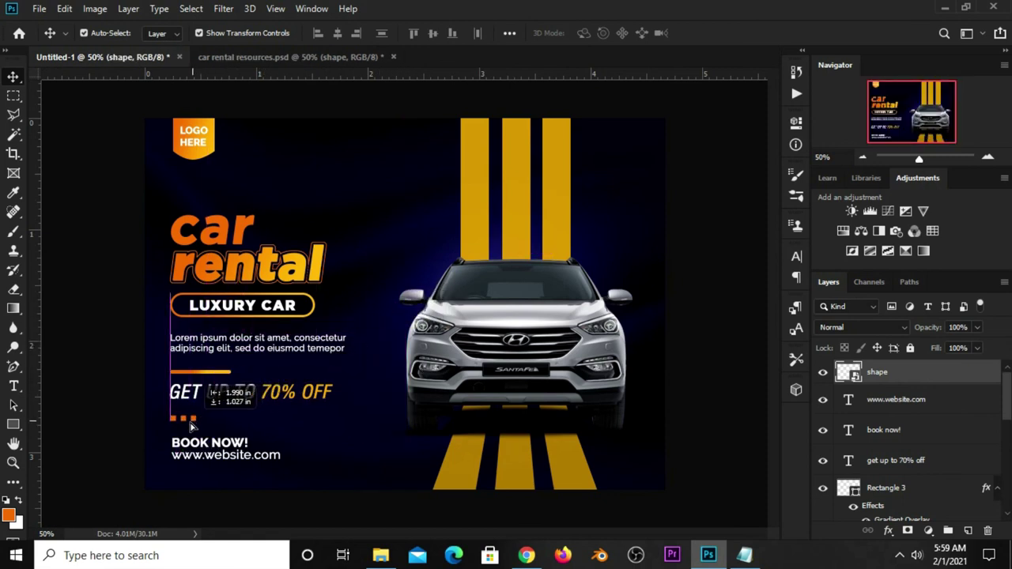
pyautogui.moveTo(190, 427)
pyautogui.mouseDown()
pyautogui.moveTo(201, 424)
pyautogui.moveTo(192, 421)
pyautogui.mouseUp()
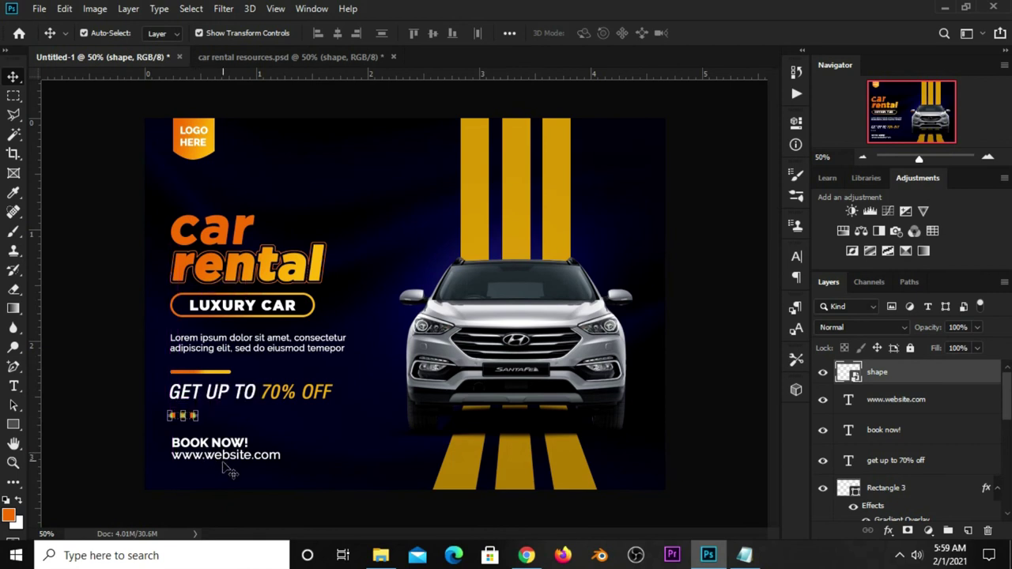
pyautogui.click(225, 497)
pyautogui.click(228, 445)
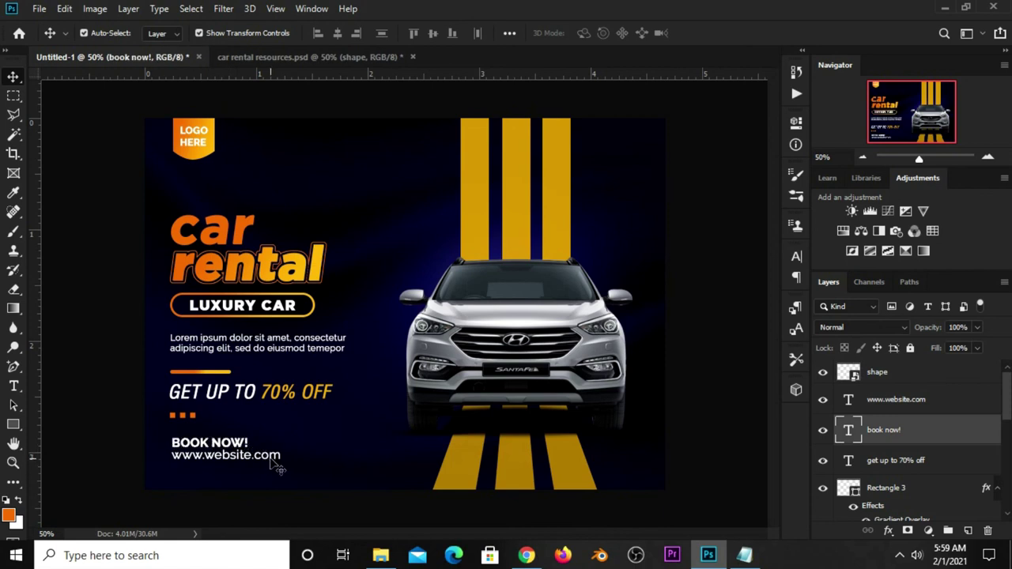
pyautogui.keyDown('shift'); pyautogui.click(275, 462); pyautogui.keyUp('shift')
pyautogui.hotkey('ctrl', 't')
pyautogui.moveTo(256, 448); pyautogui.dragTo(253, 453)
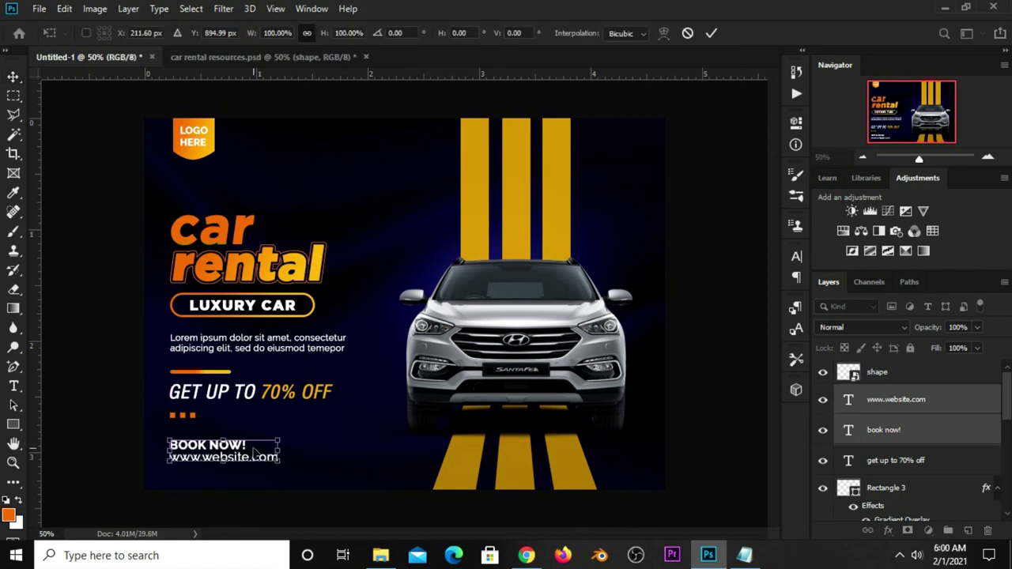
pyautogui.press('Return')
pyautogui.click(269, 504)
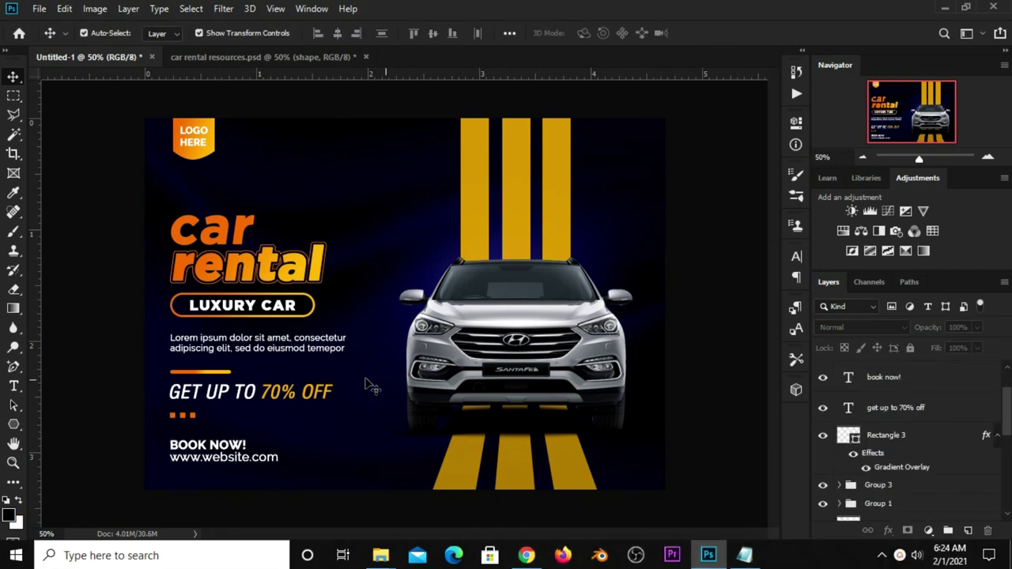
# Duplicate the Layer 2 background light and raise the copy's opacity to 73%
pyautogui.scroll(-3, 892, 431)
pyautogui.scroll(-3, 886, 435)
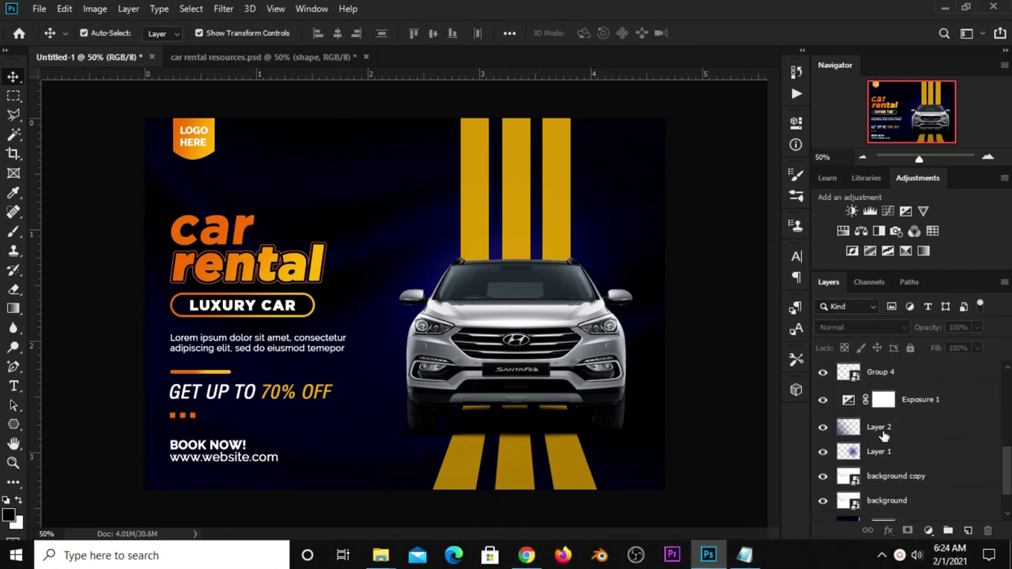
pyautogui.click(884, 431)
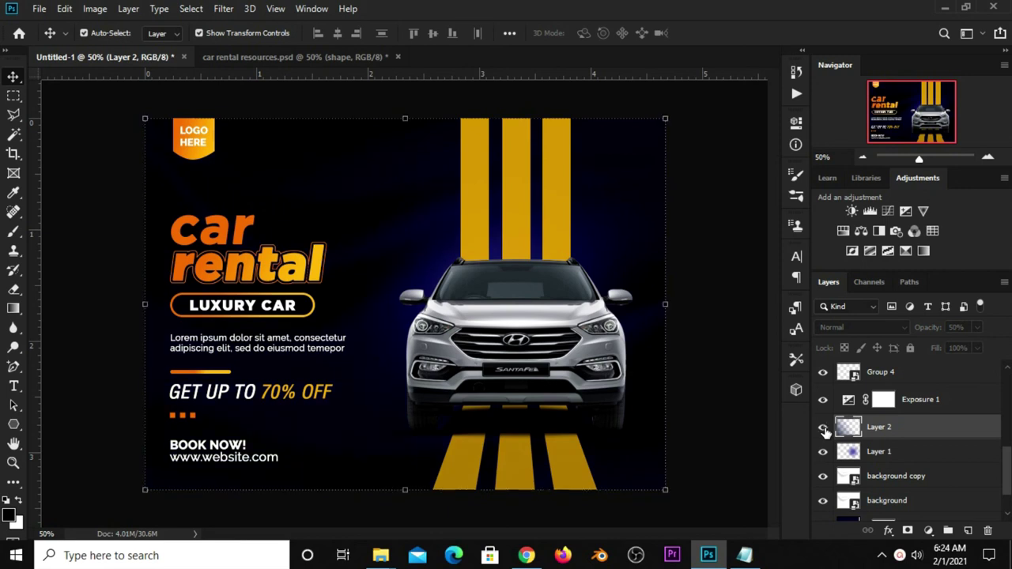
pyautogui.press('ctrl')
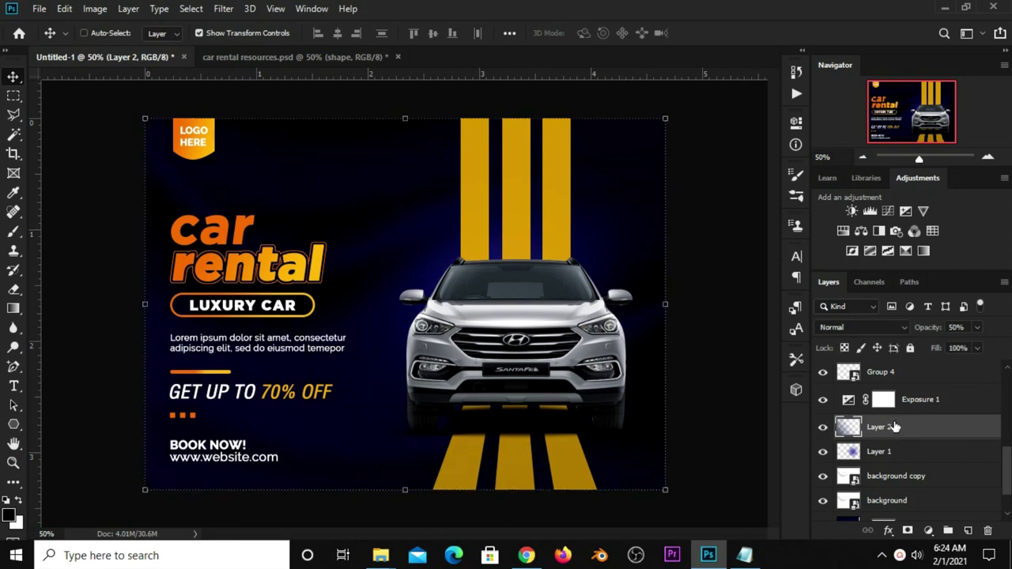
pyautogui.hotkey('ctrl', 'j')
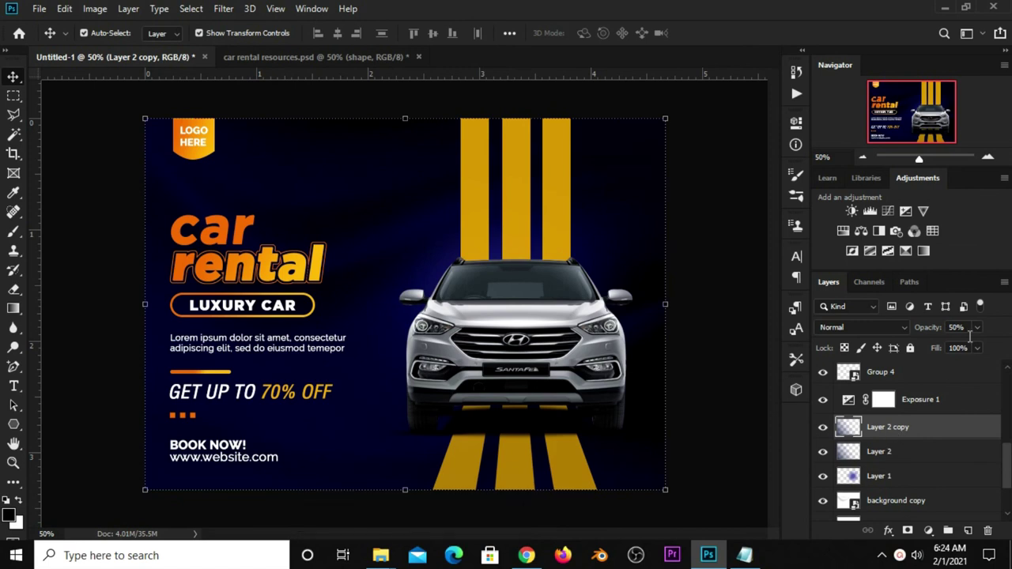
pyautogui.click(978, 327)
pyautogui.moveTo(979, 345); pyautogui.dragTo(985, 349)
# Set the Exposure 1 adjustment layer's opacity to 72%
pyautogui.click(930, 404)
pyautogui.click(978, 328)
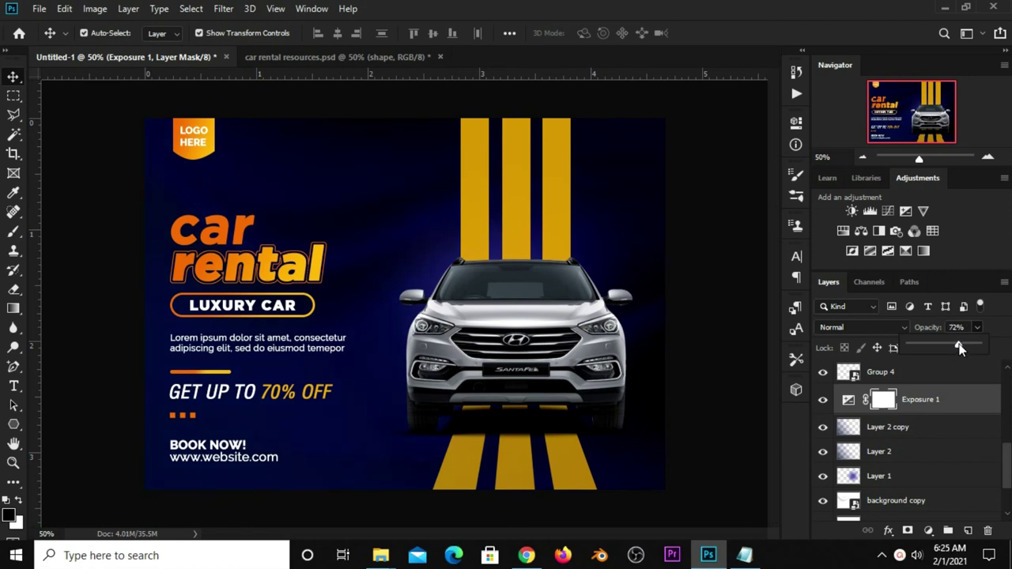
pyautogui.click(19, 78)
# Scale the blue glow on Layer 1 up to about 113% behind the car
pyautogui.click(587, 277)
pyautogui.click(585, 234)
pyautogui.click(823, 509)
pyautogui.click(822, 509)
pyautogui.moveTo(471, 111); pyautogui.dragTo(470, 70)
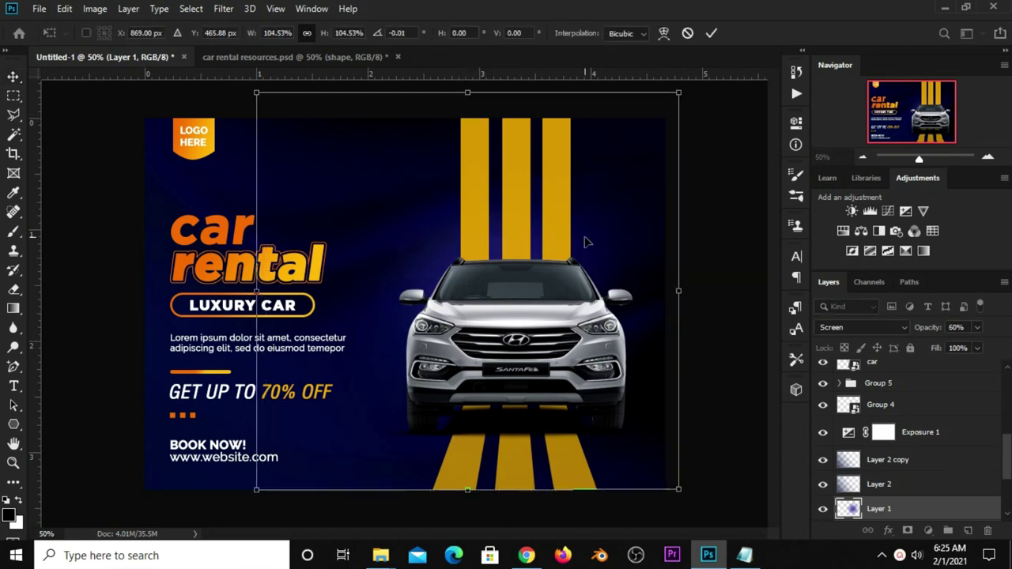
pyautogui.moveTo(681, 291); pyautogui.dragTo(714, 292)
pyautogui.click(712, 32)
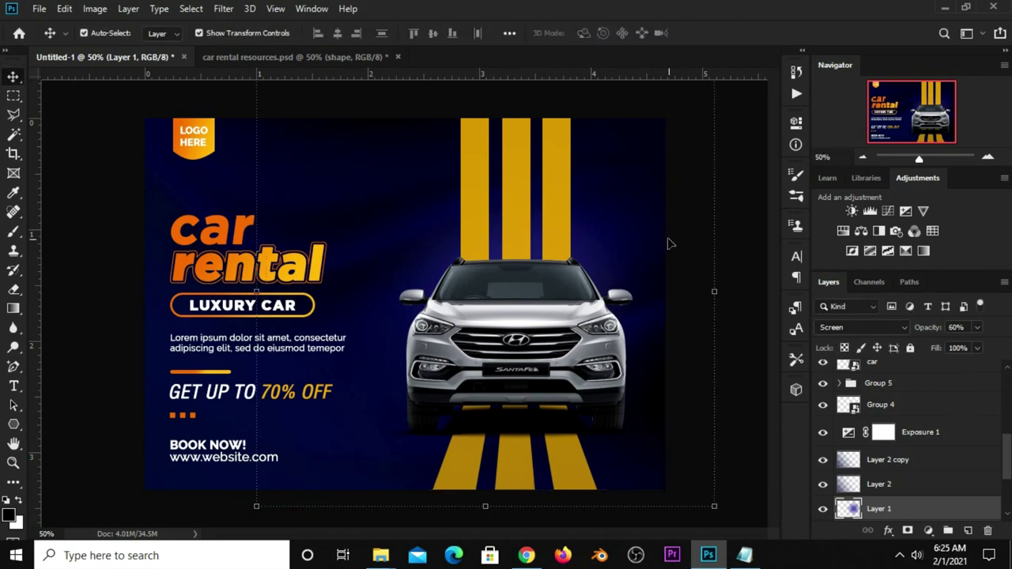
pyautogui.keyDown('ctrl'); pyautogui.click(682, 289); pyautogui.keyUp('ctrl')
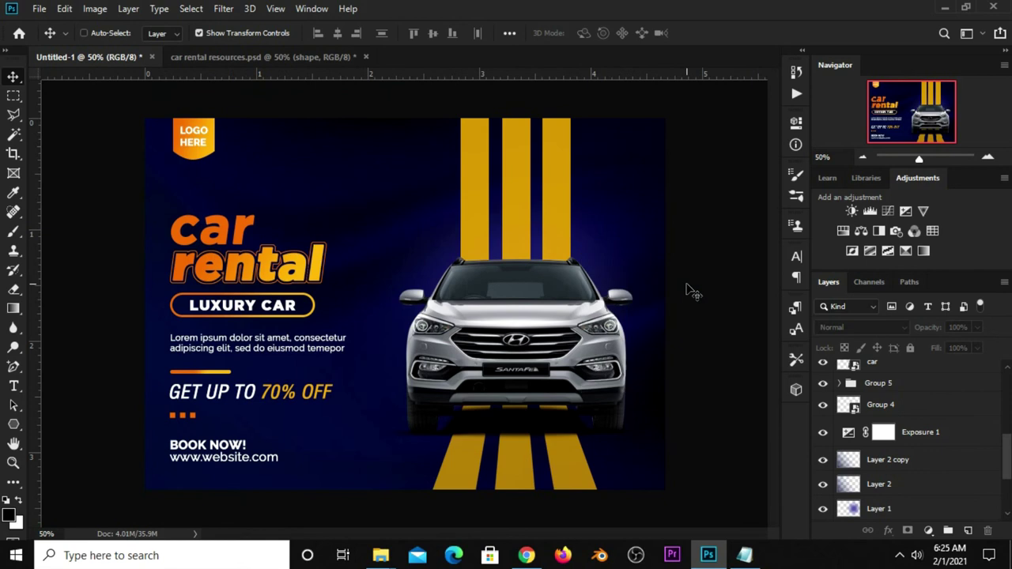
pyautogui.hotkey('ctrl', '+')
pyautogui.hotkey('ctrl', '+')
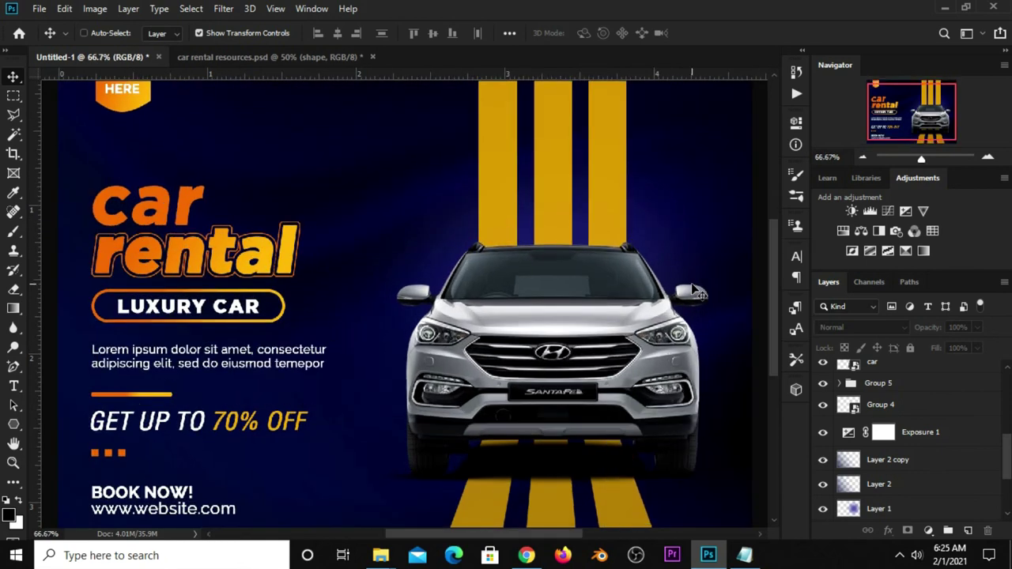
pyautogui.hotkey('ctrl', '-')
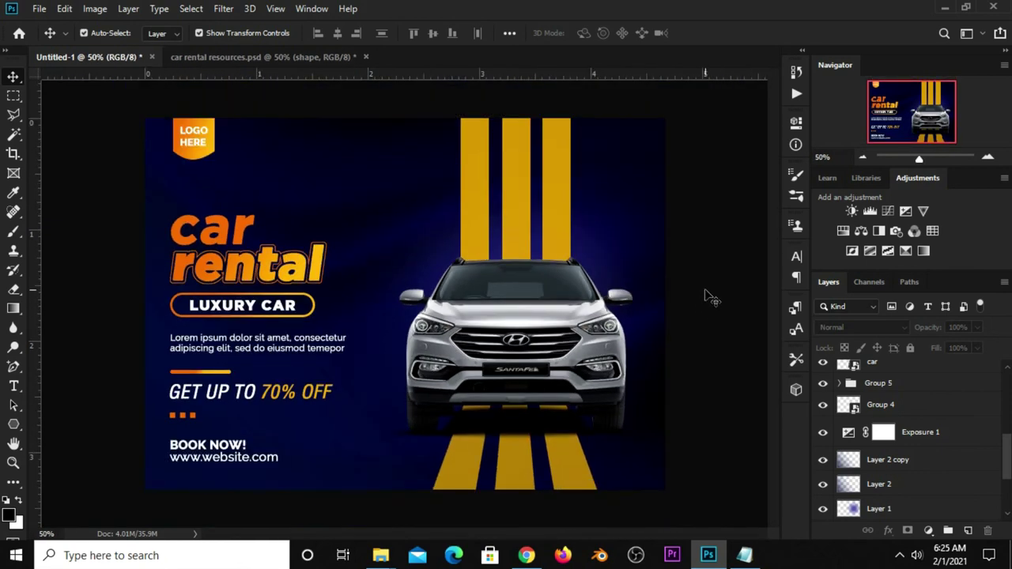